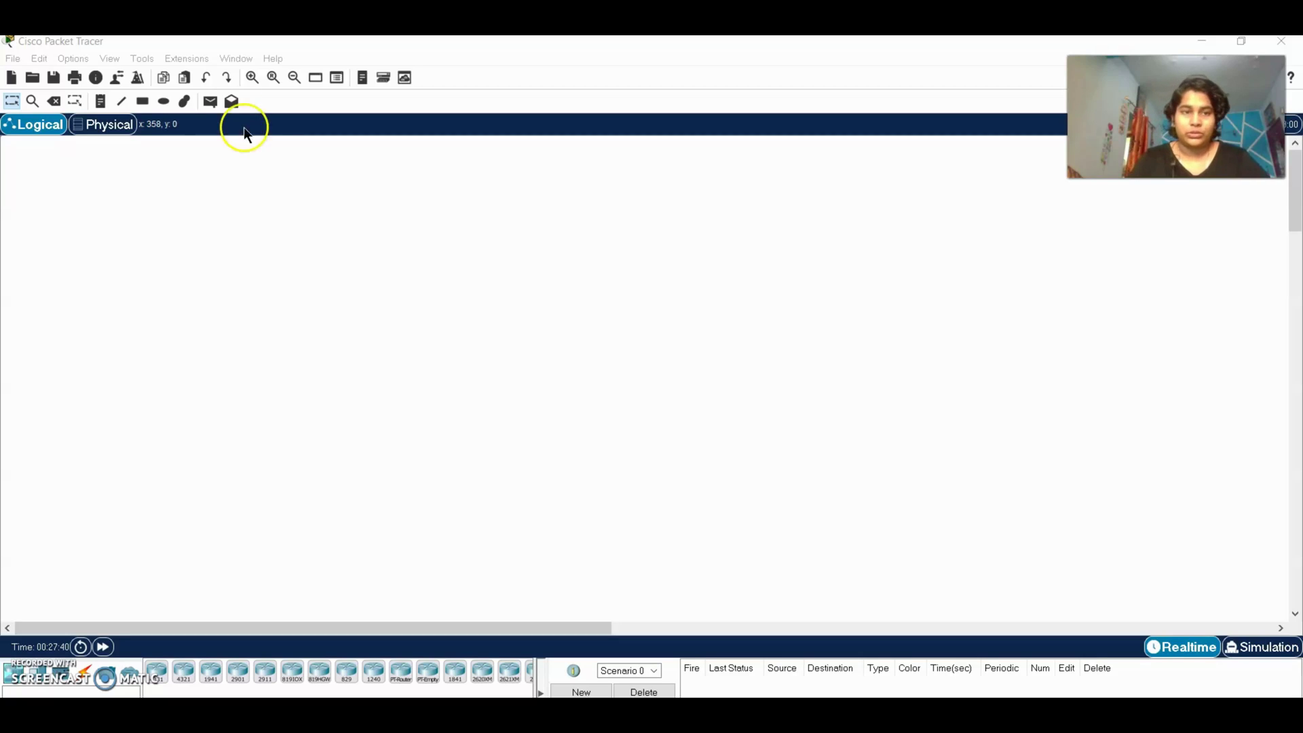
Fill in the user profile with the user's name and e-mail address and save it.
{"action": "left_click", "coordinate": [164, 82]}
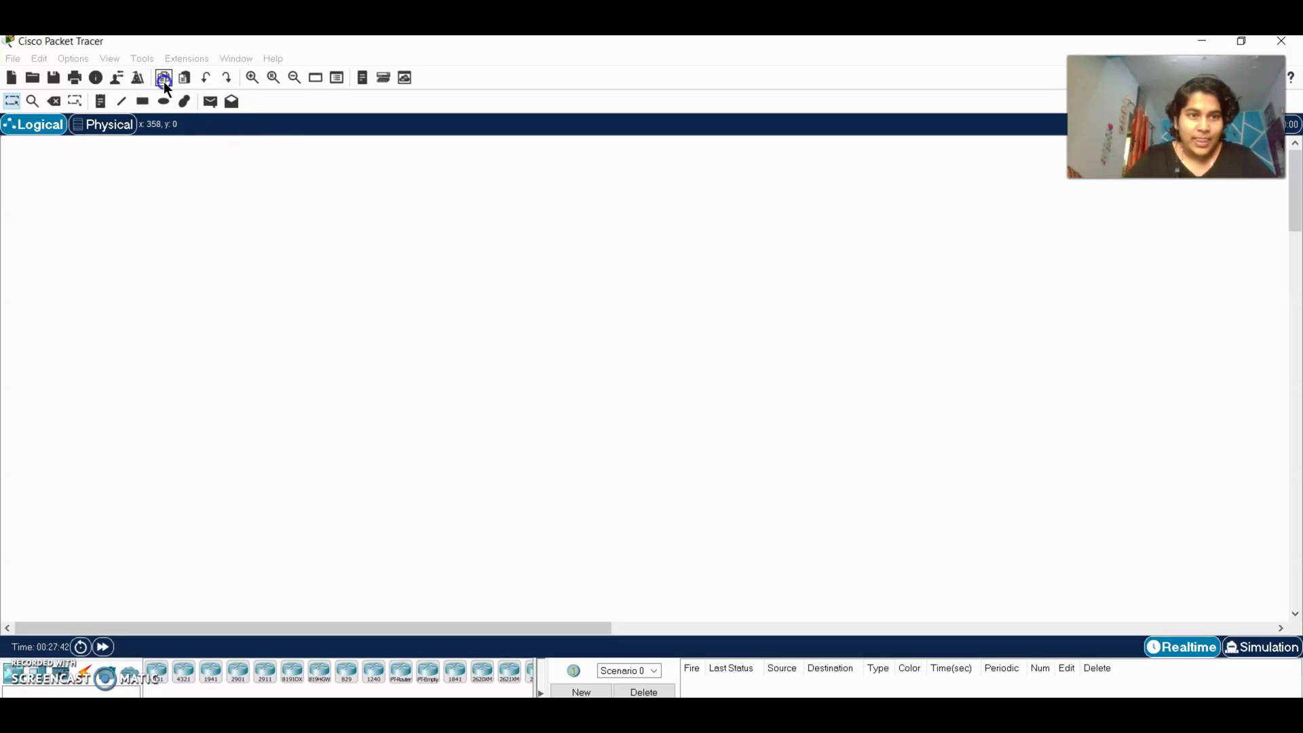
{"action": "left_click", "coordinate": [113, 80]}
{"action": "left_click_drag", "start_coordinate": [615, 293], "coordinate": [572, 299]}
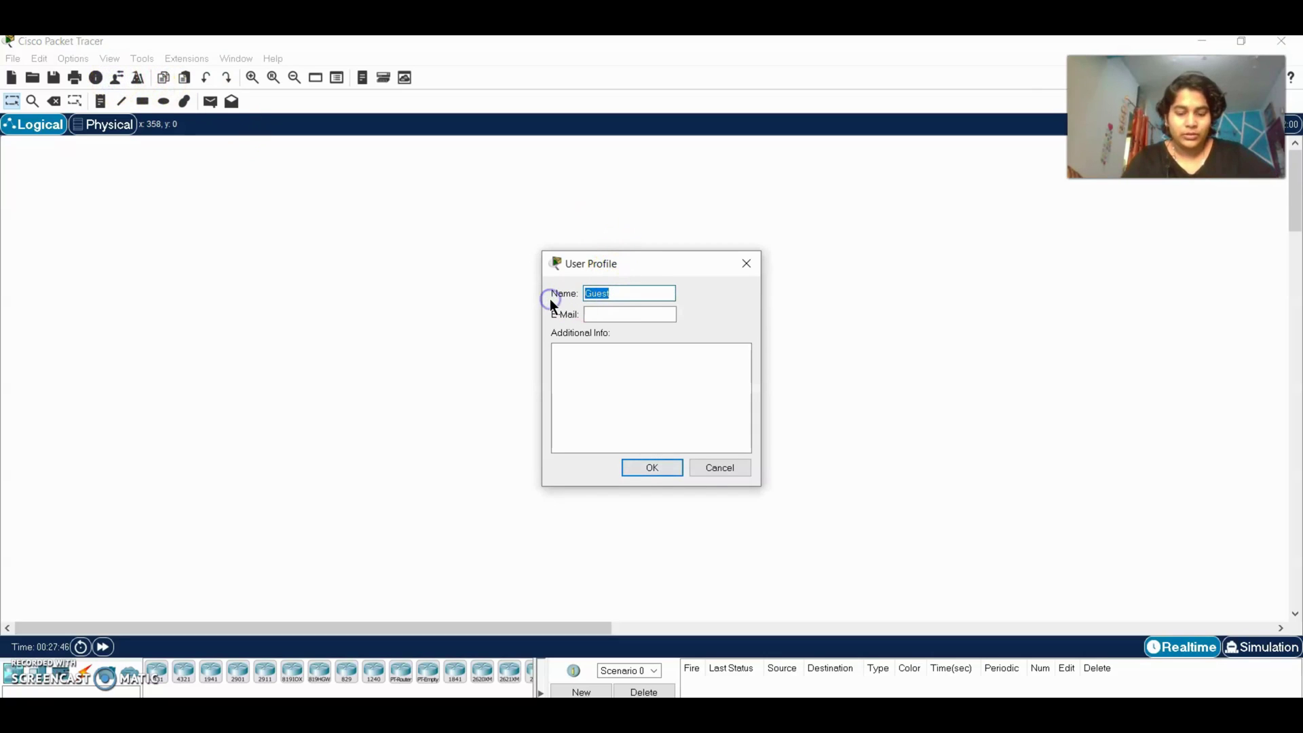
{"action": "type", "text": "Maliak"}
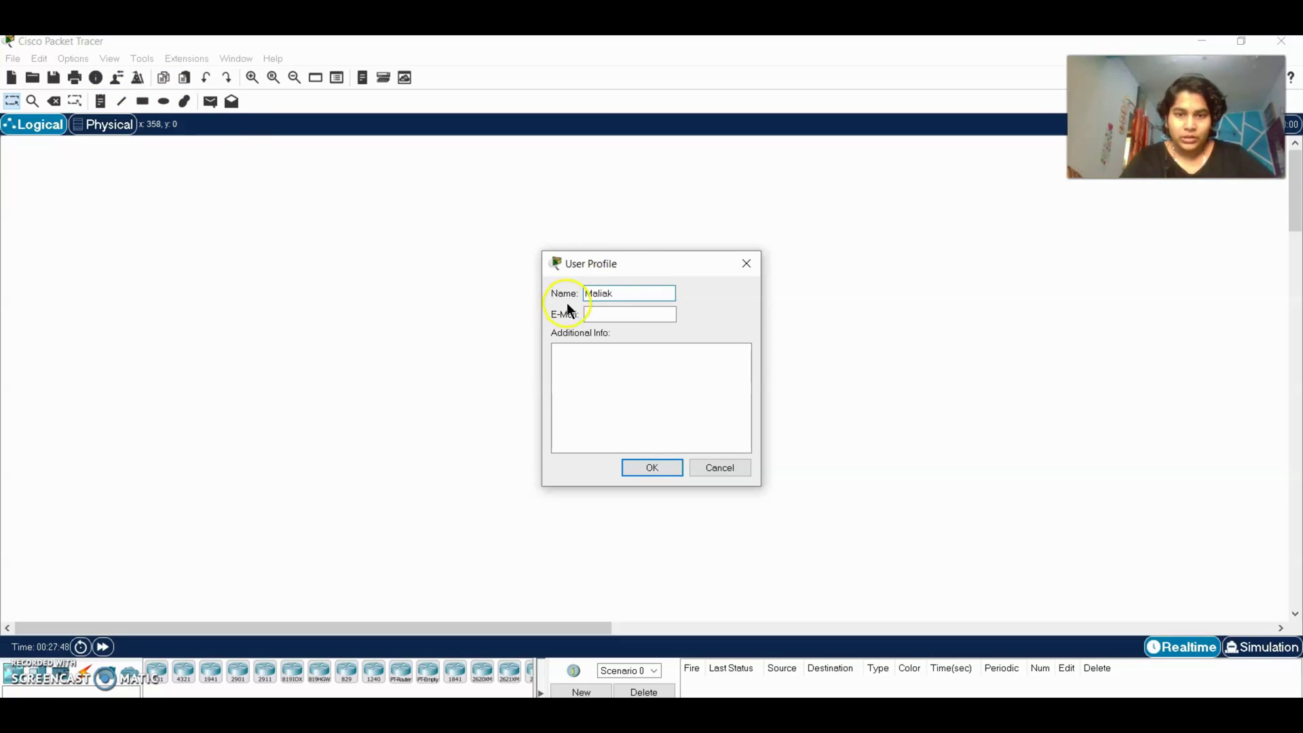
{"action": "left_click", "coordinate": [610, 314]}
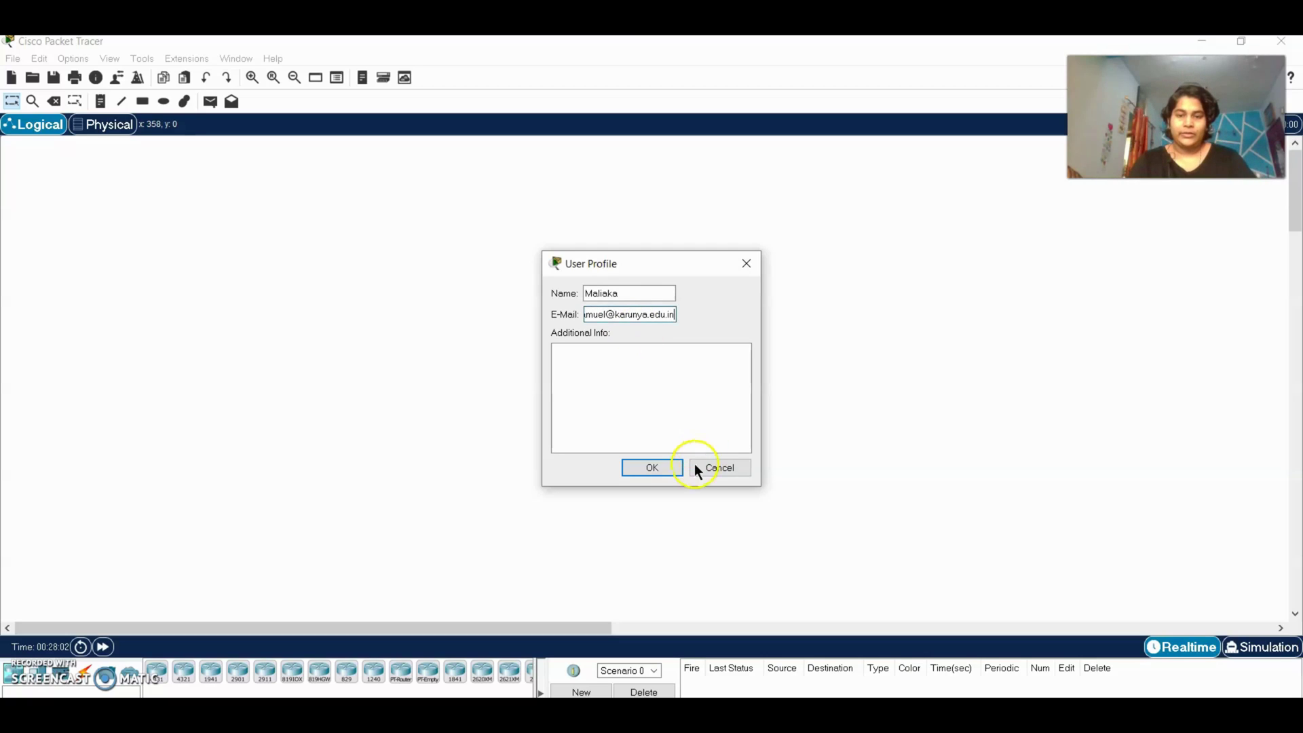
{"action": "left_click", "coordinate": [653, 468]}
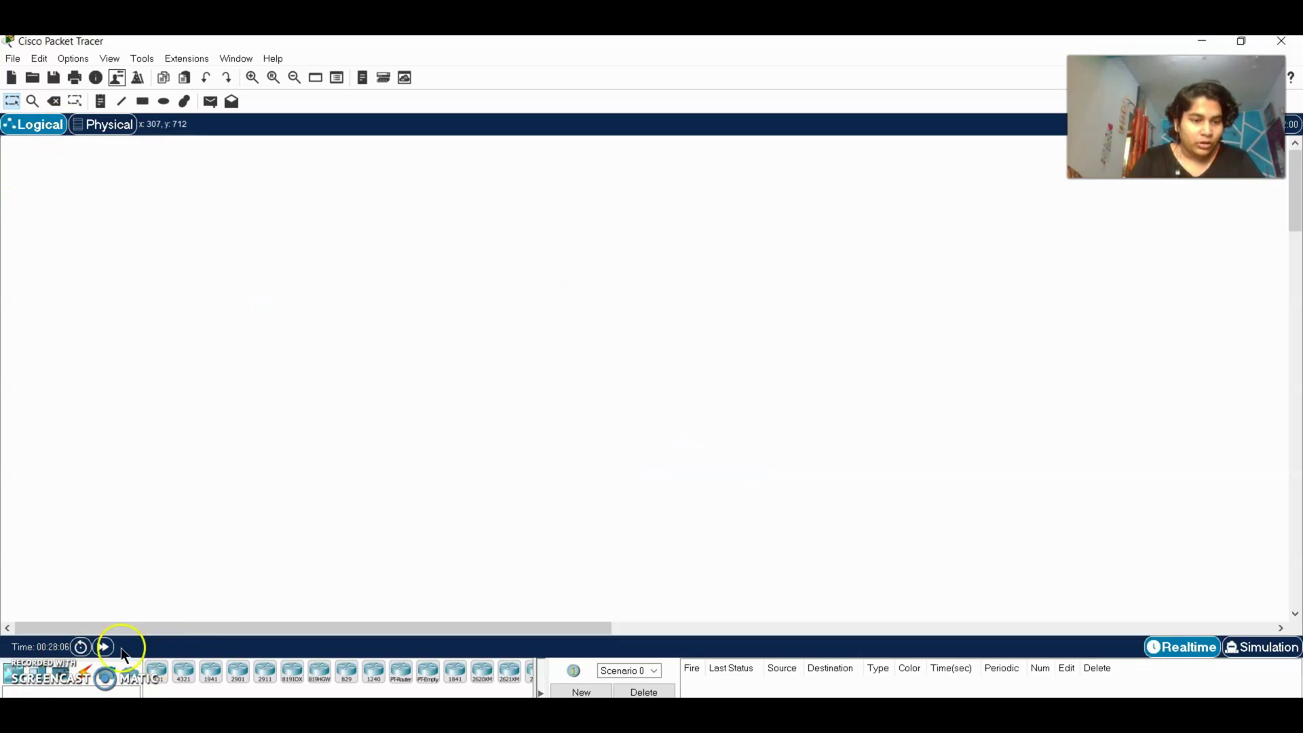
Place five PCs in the workspace: a pair at upper left, a pair at upper centre, and one below between the pairs.
{"action": "left_click", "coordinate": [38, 672]}
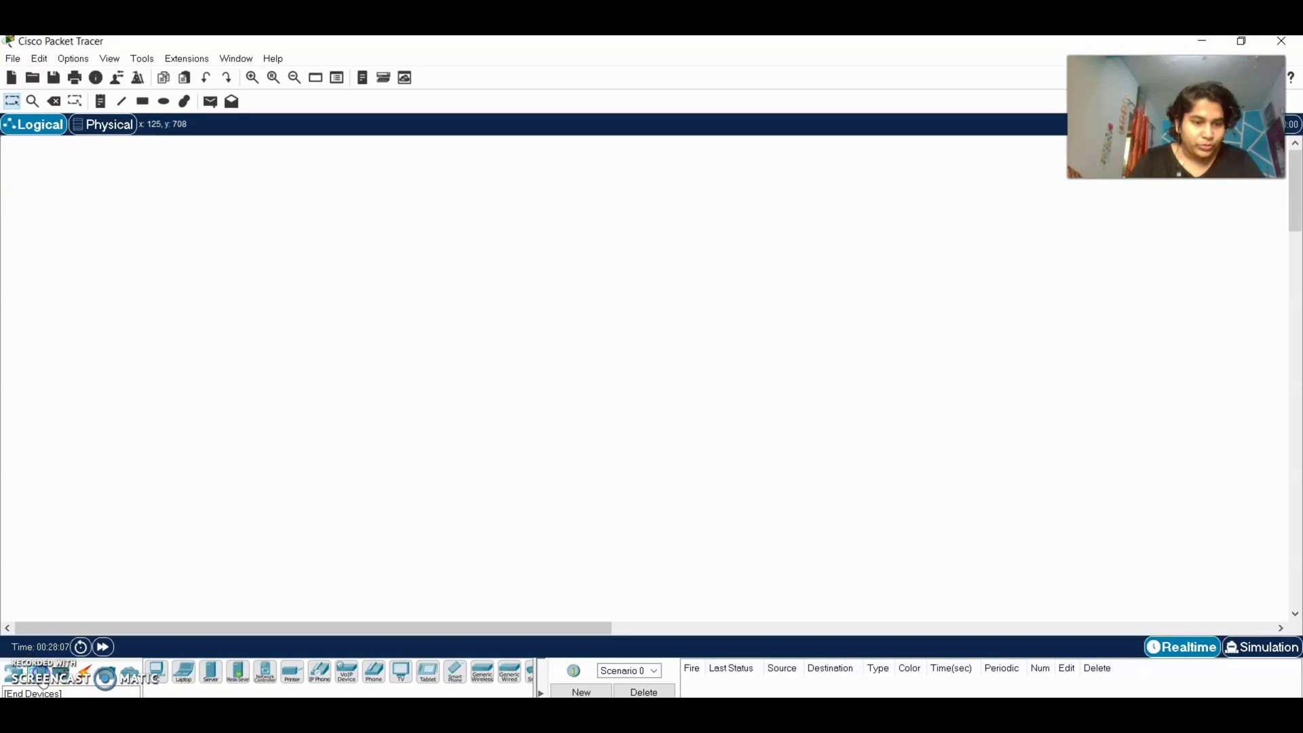
{"action": "left_click", "coordinate": [158, 668]}
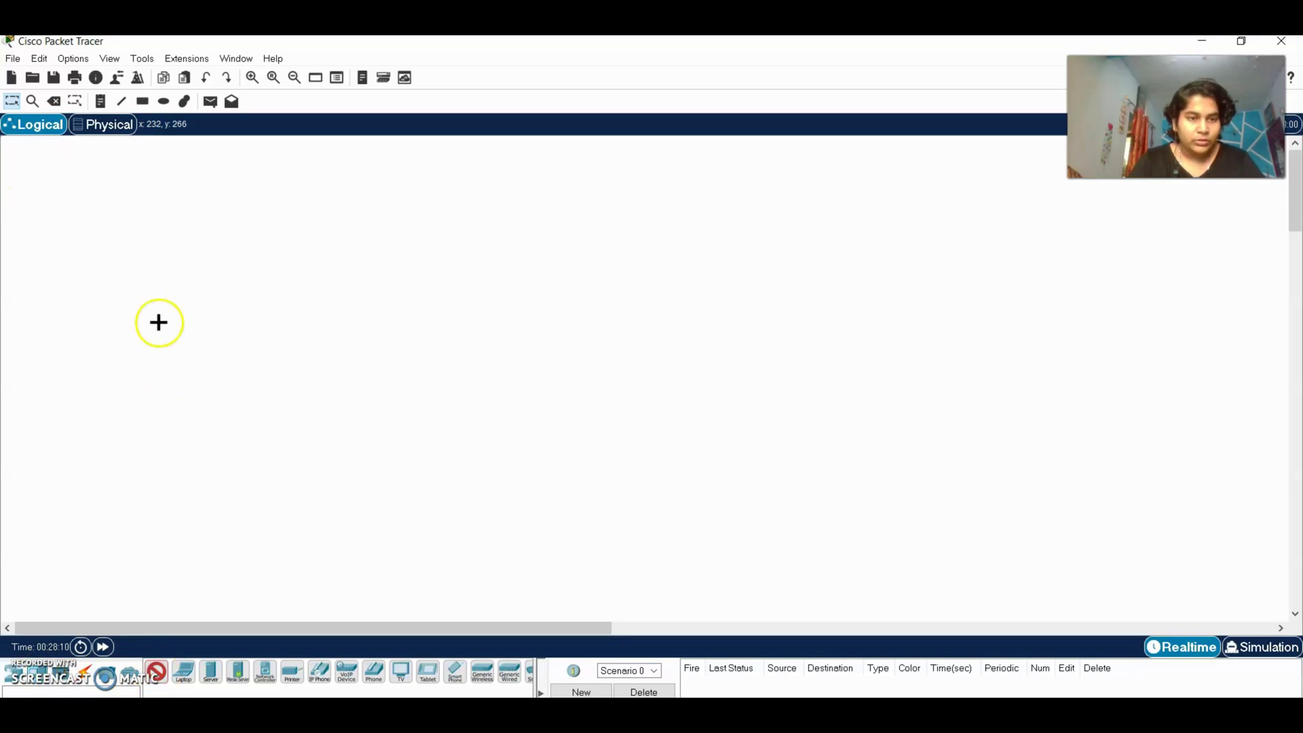
{"action": "left_click", "coordinate": [157, 294]}
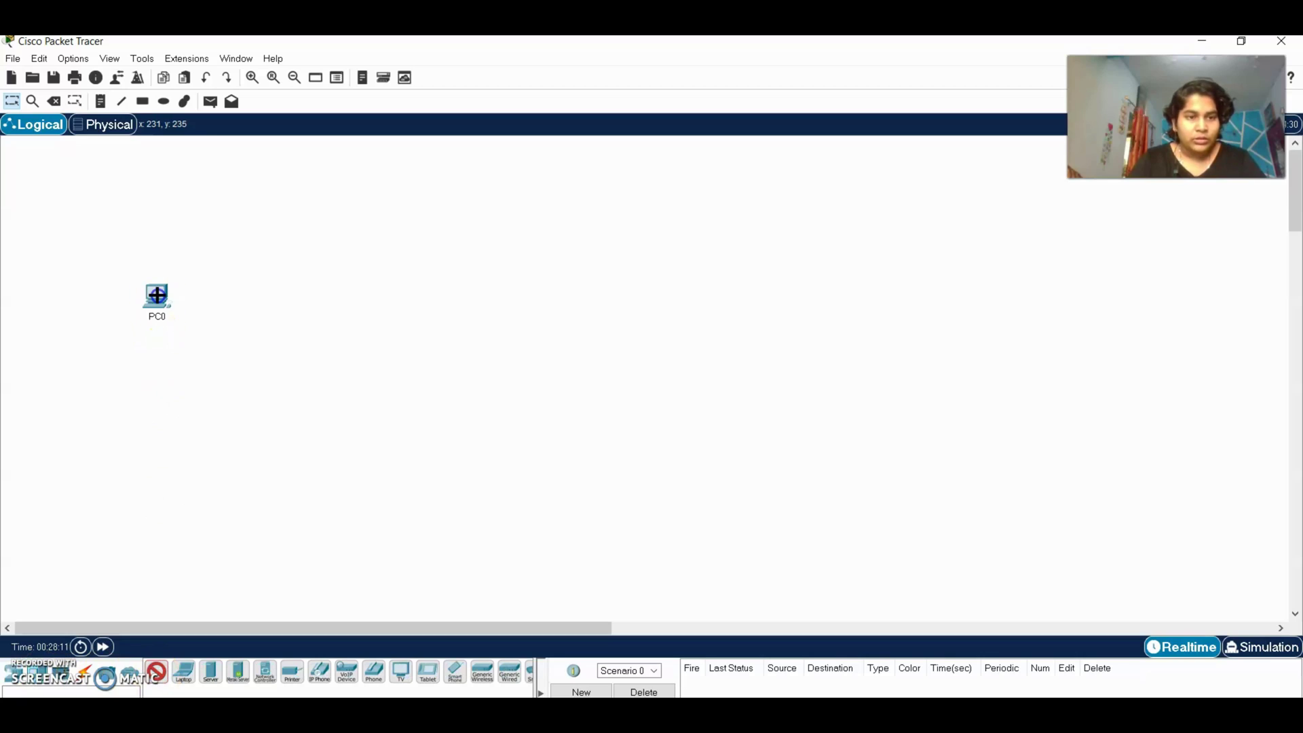
{"action": "left_click", "coordinate": [216, 293]}
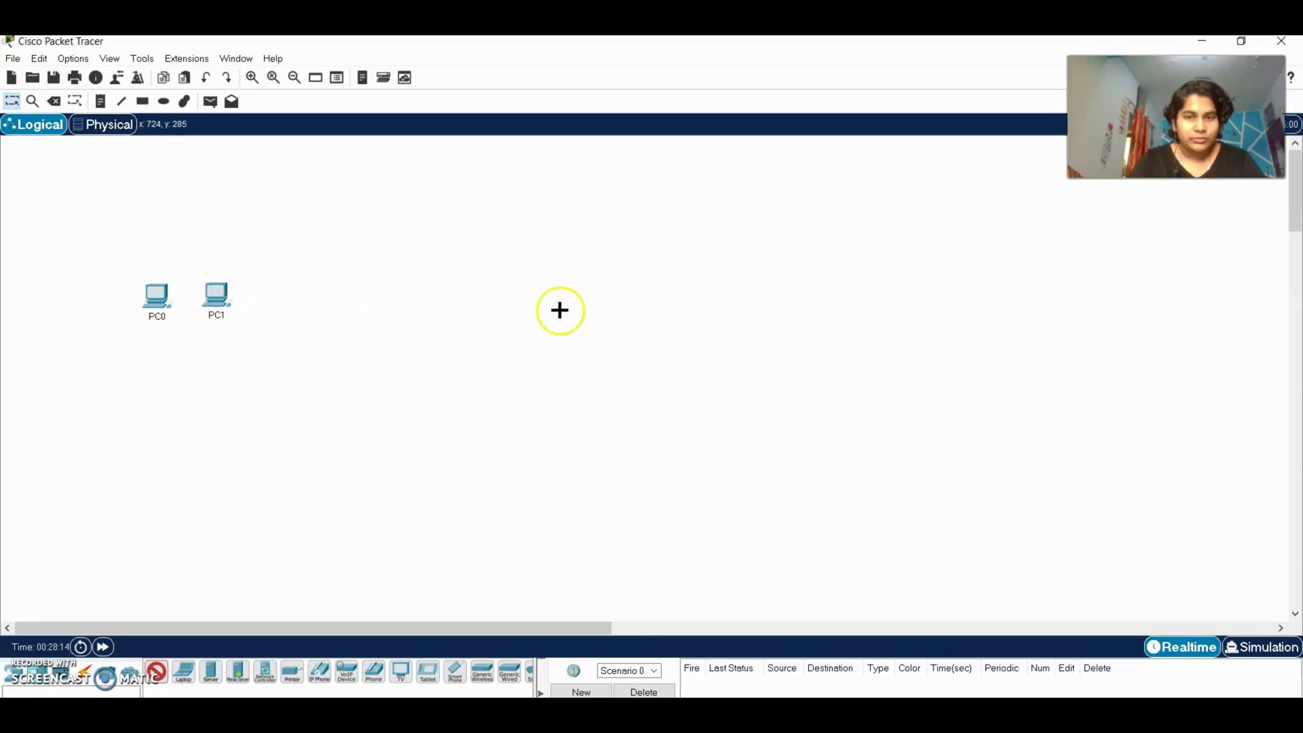
{"action": "left_click", "coordinate": [632, 284]}
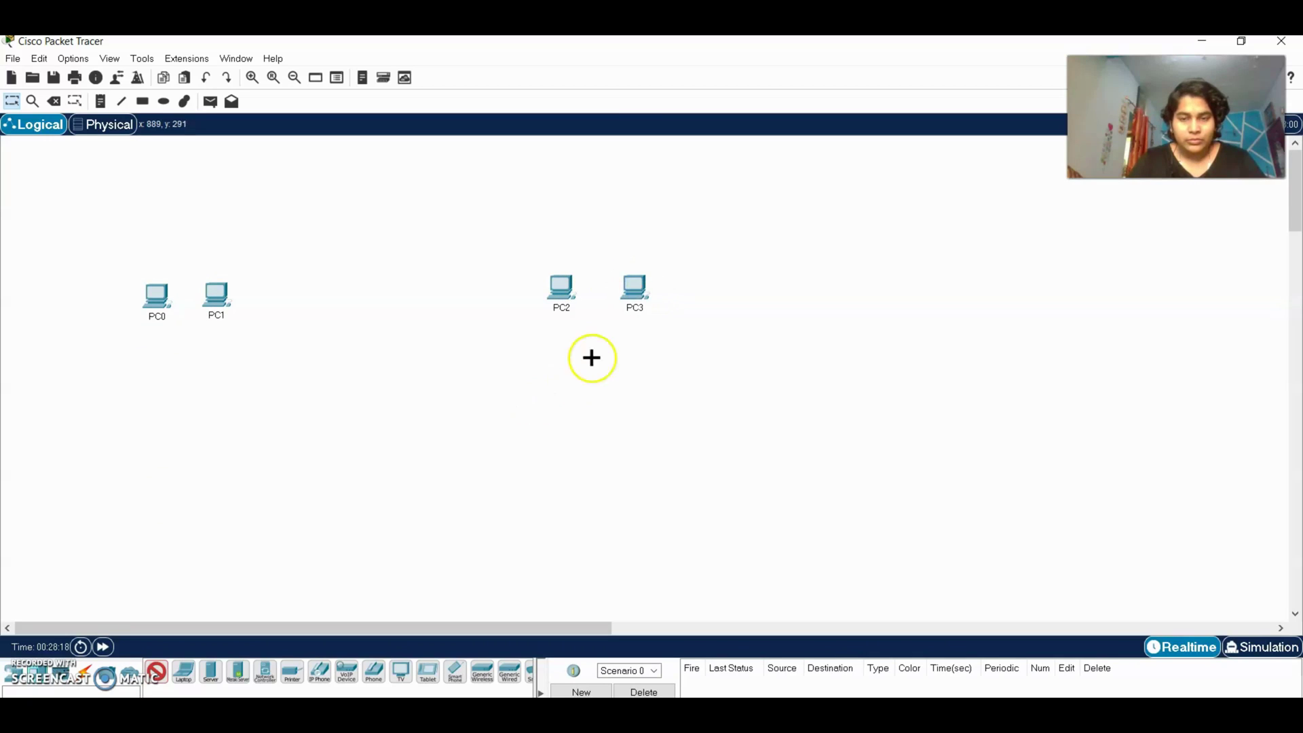
{"action": "left_click", "coordinate": [635, 223]}
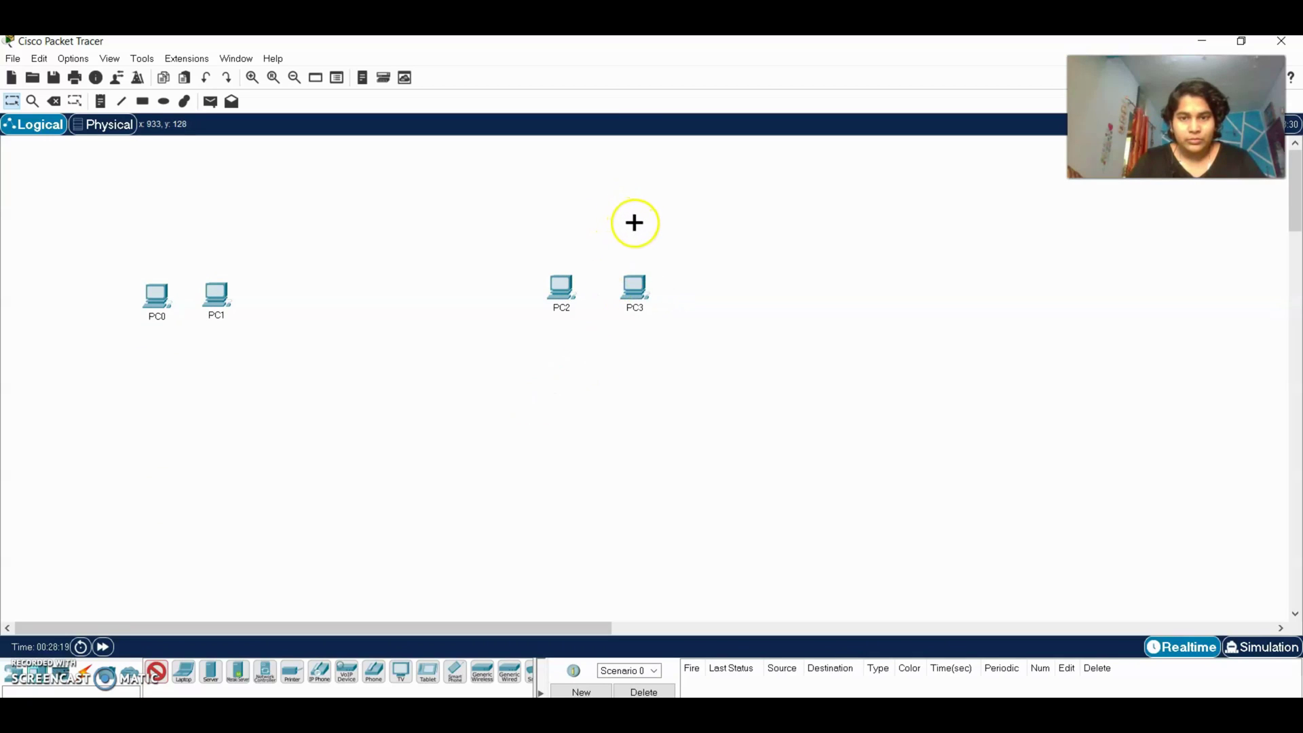
{"action": "left_click", "coordinate": [364, 480]}
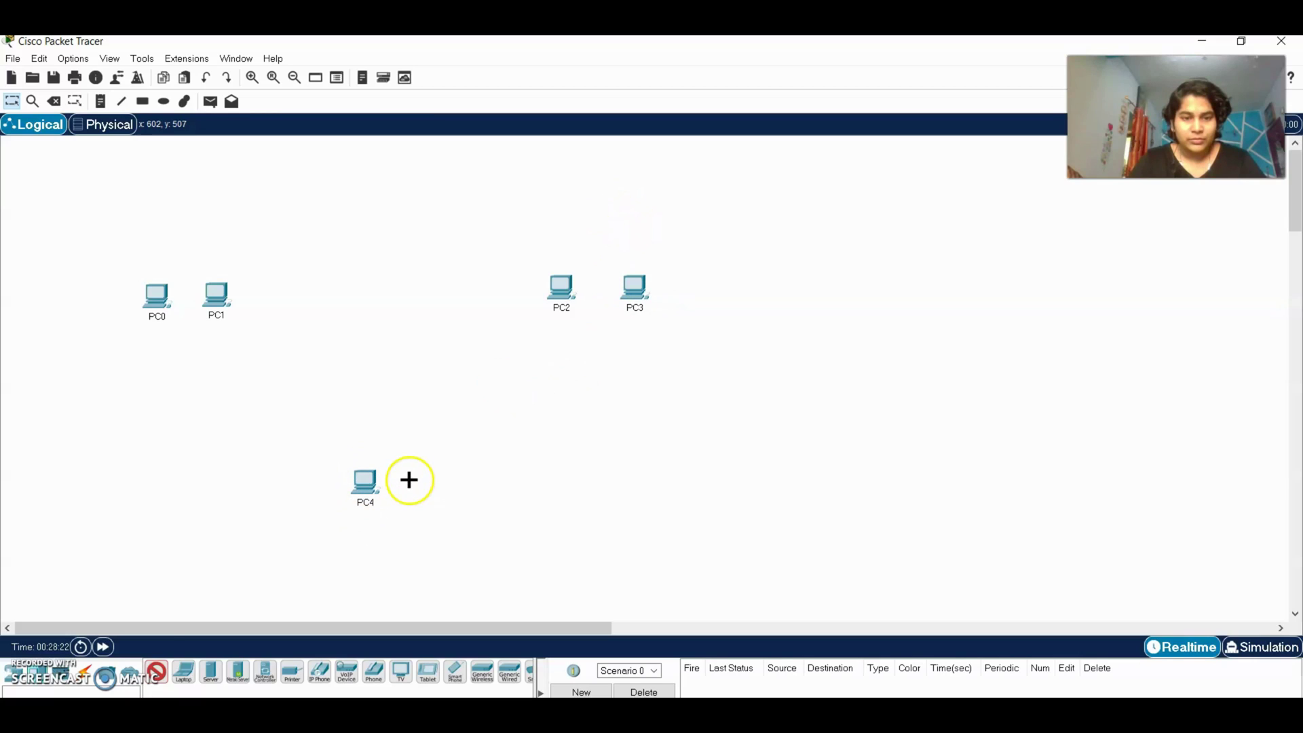
Add laptops beside the lower PC and above the upper-centre PC pair, and place one server in each of the three device groups.
{"action": "left_click", "coordinate": [182, 671]}
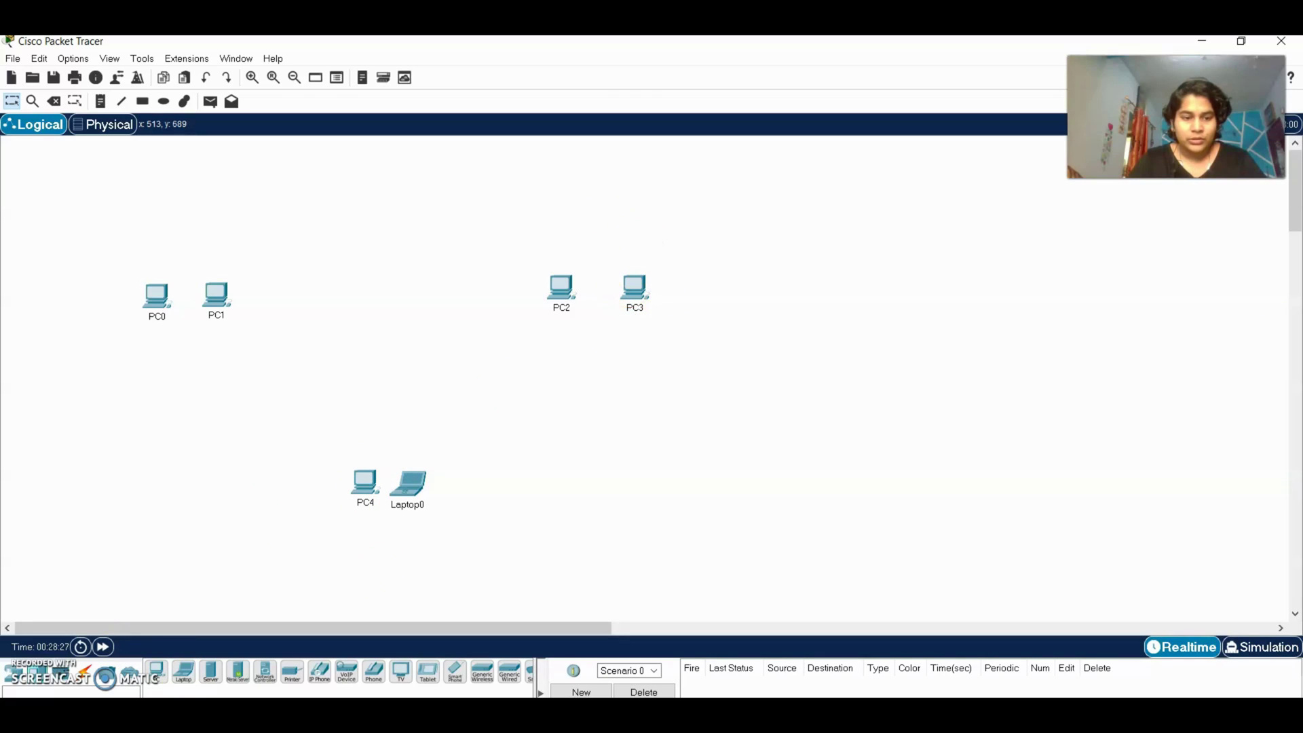
{"action": "left_click", "coordinate": [556, 223]}
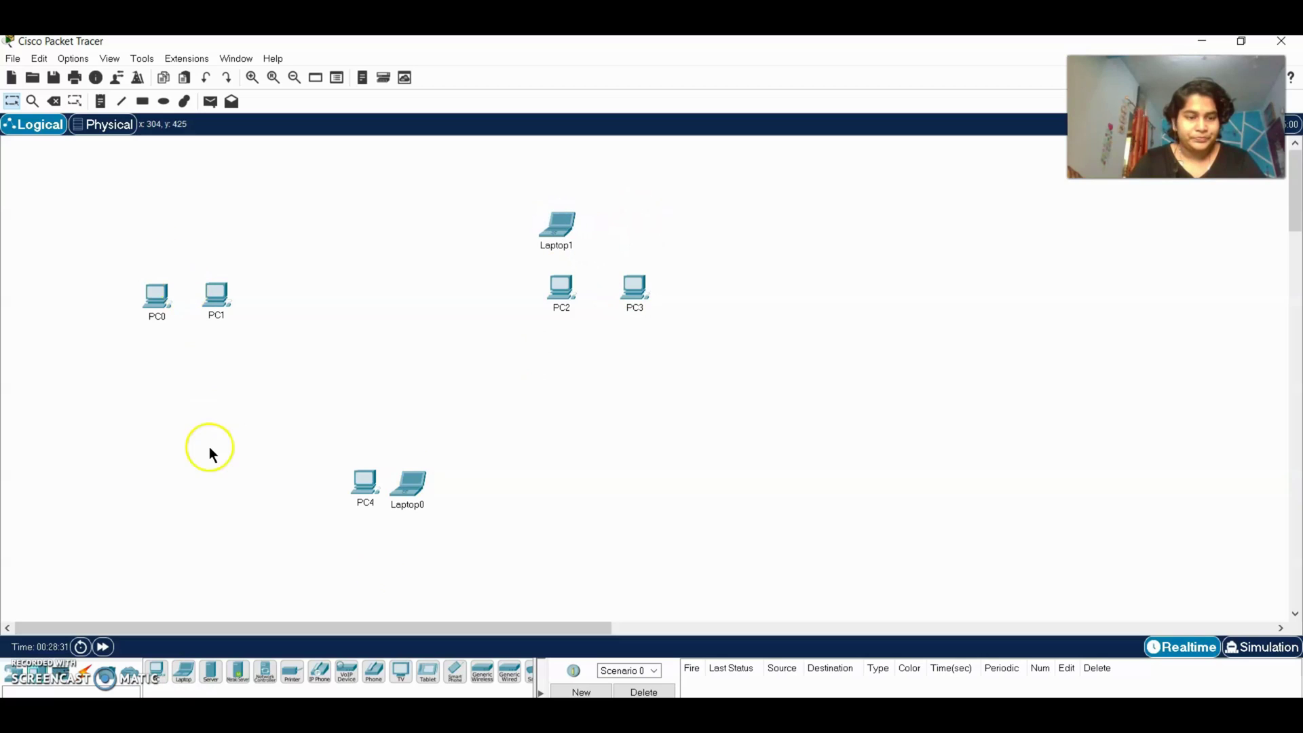
{"action": "left_click", "coordinate": [222, 686]}
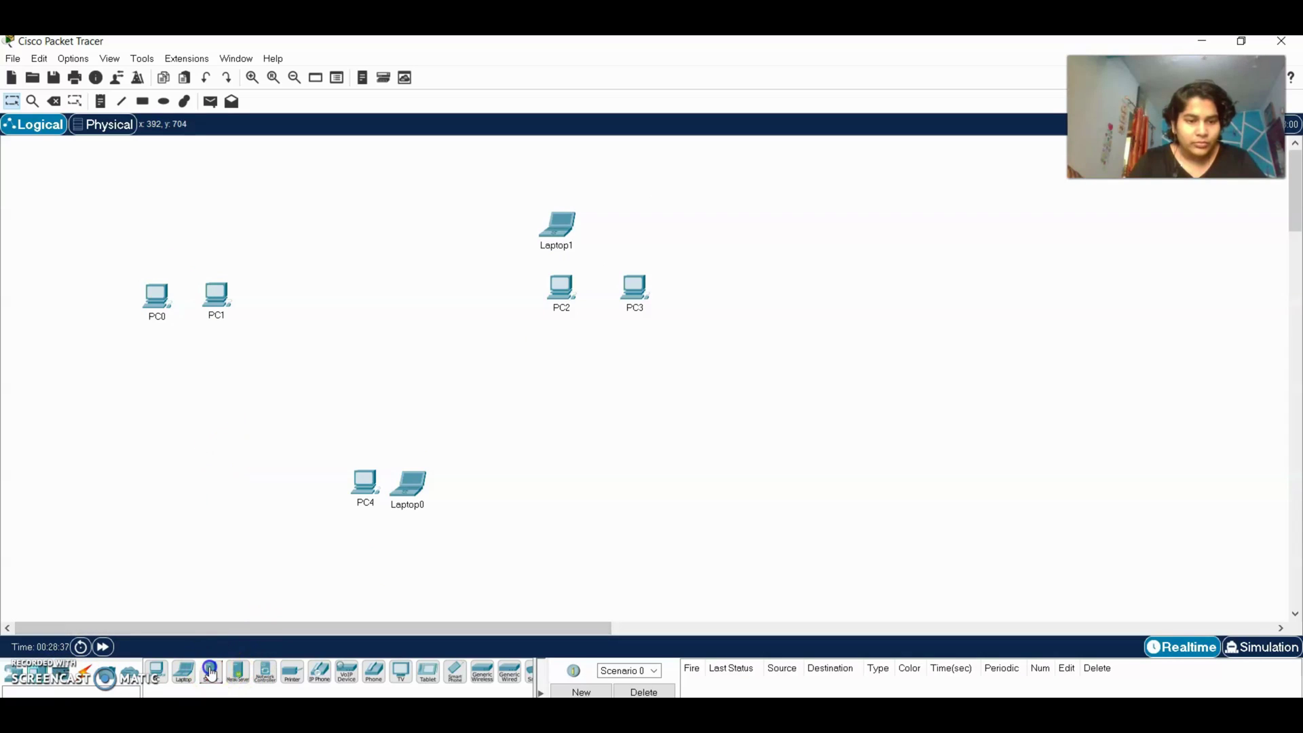
{"action": "left_click_drag", "start_coordinate": [210, 678], "coordinate": [162, 226]}
{"action": "left_click", "coordinate": [334, 402]}
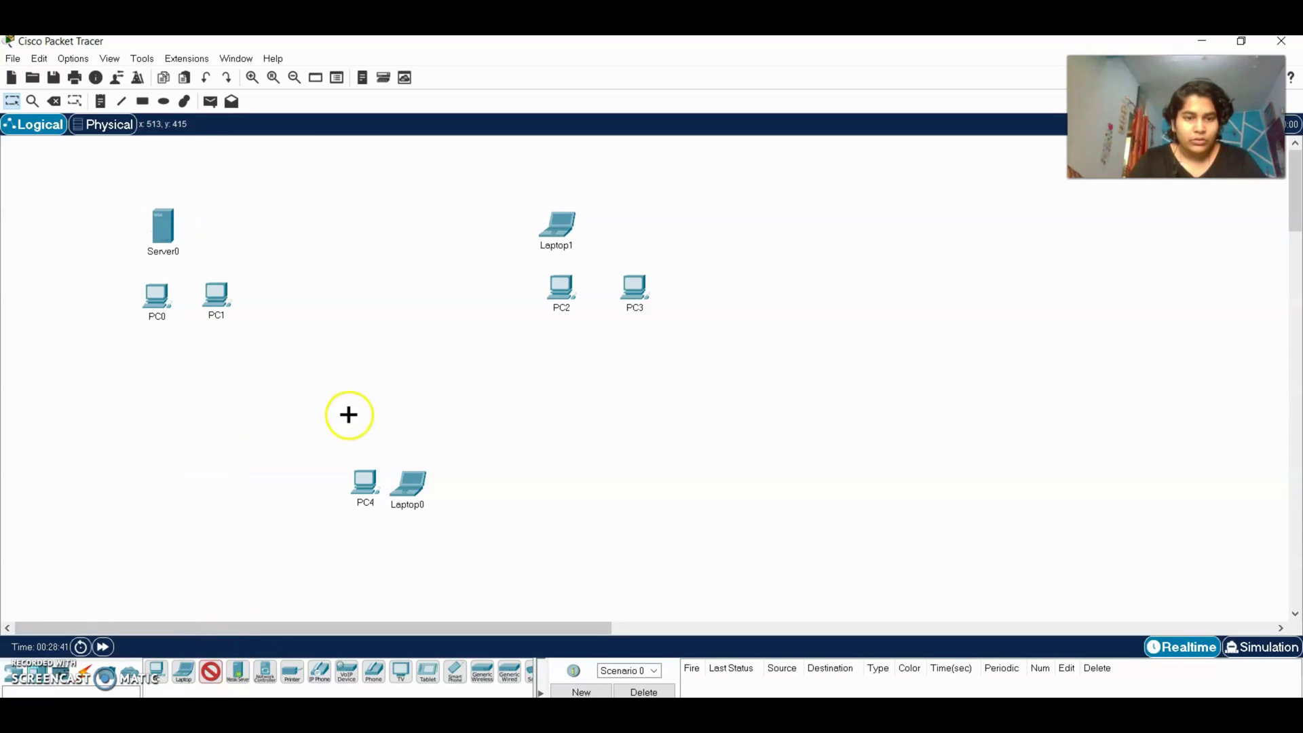
{"action": "left_click", "coordinate": [602, 298]}
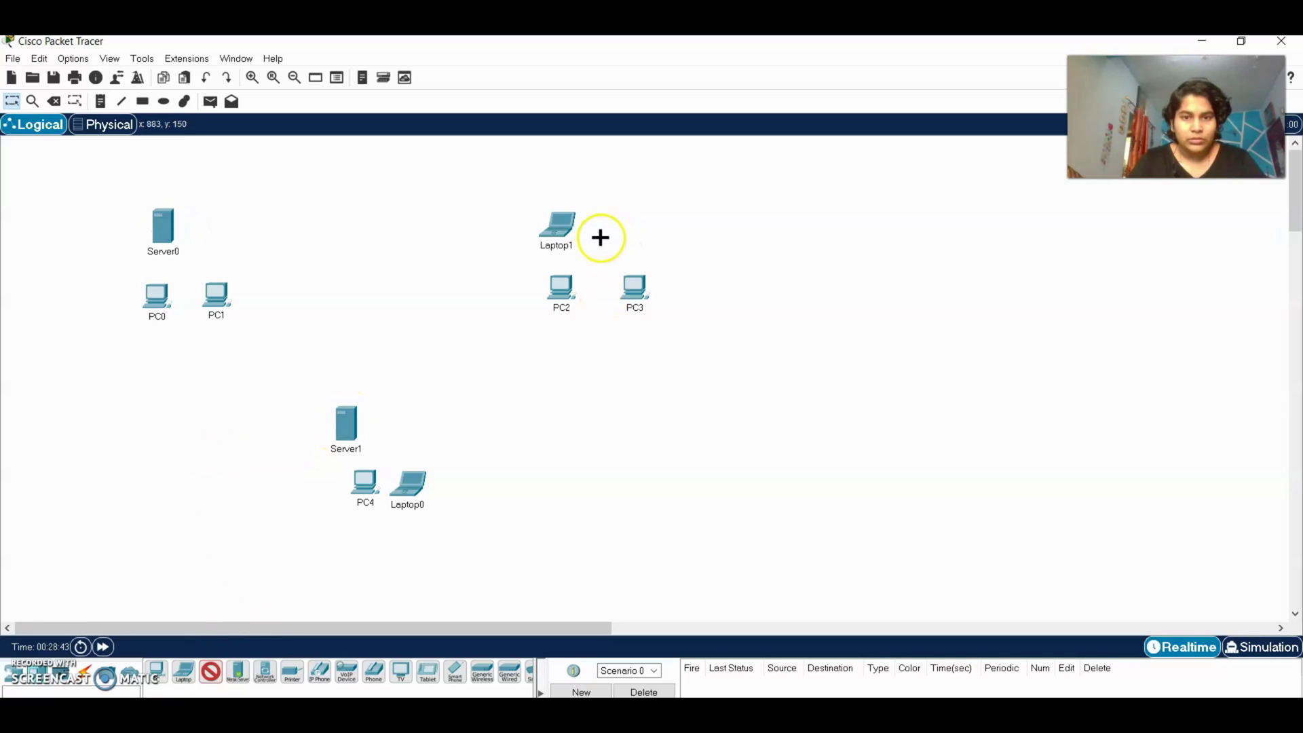
{"action": "left_click", "coordinate": [496, 286]}
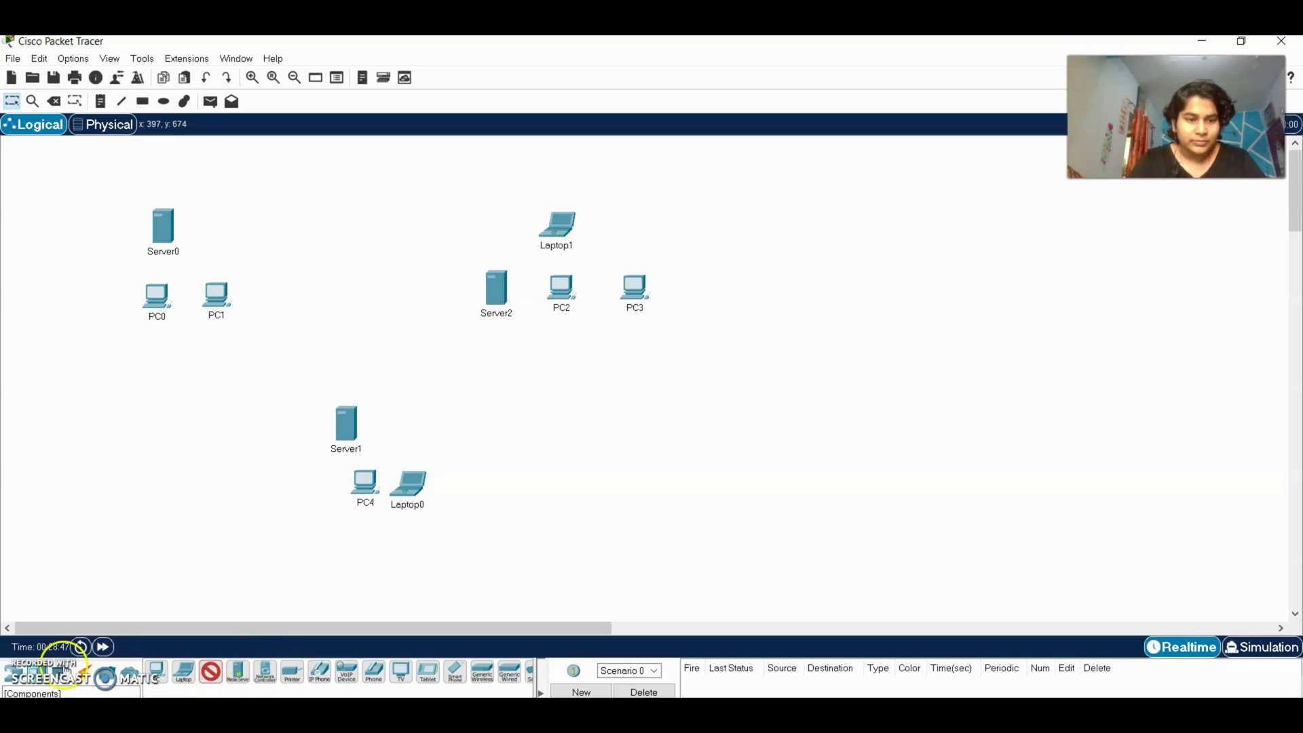
Place four Switch-PT switches: one in the centre of the topology and one in each of the three device groups.
{"action": "left_click", "coordinate": [14, 677]}
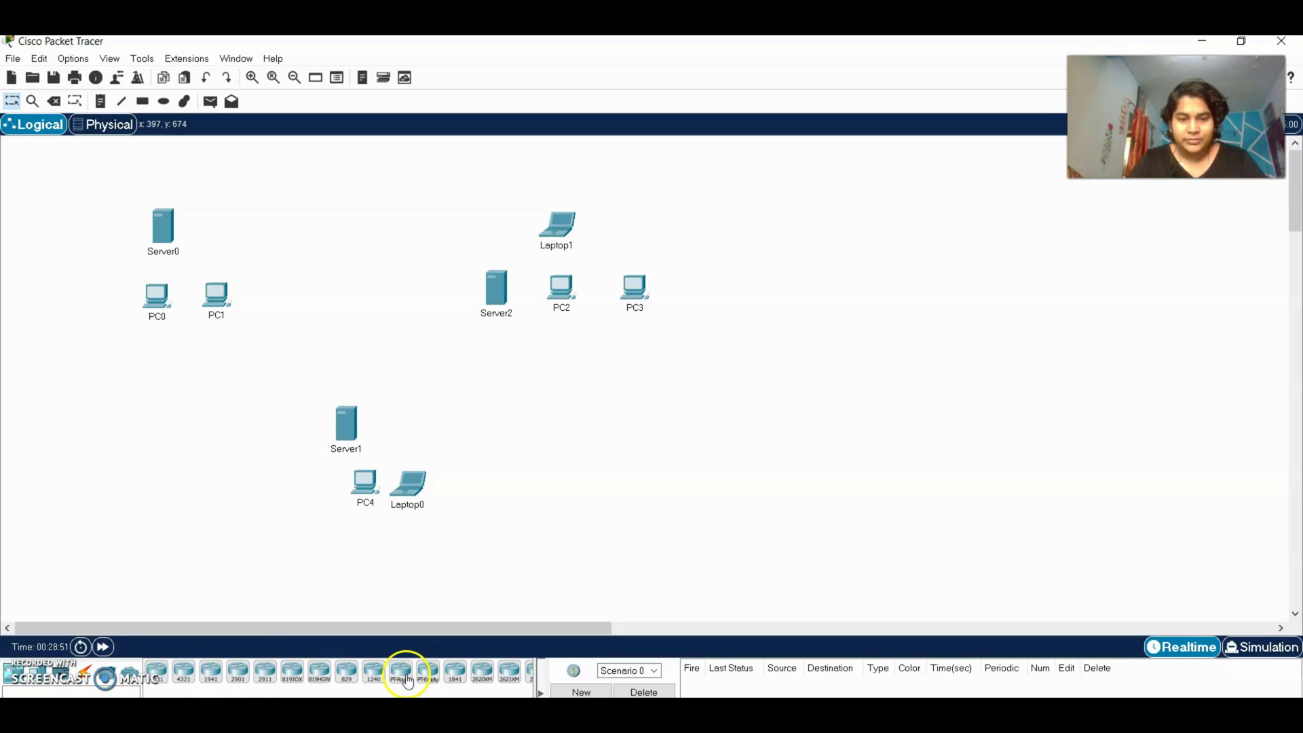
{"action": "left_click", "coordinate": [401, 672]}
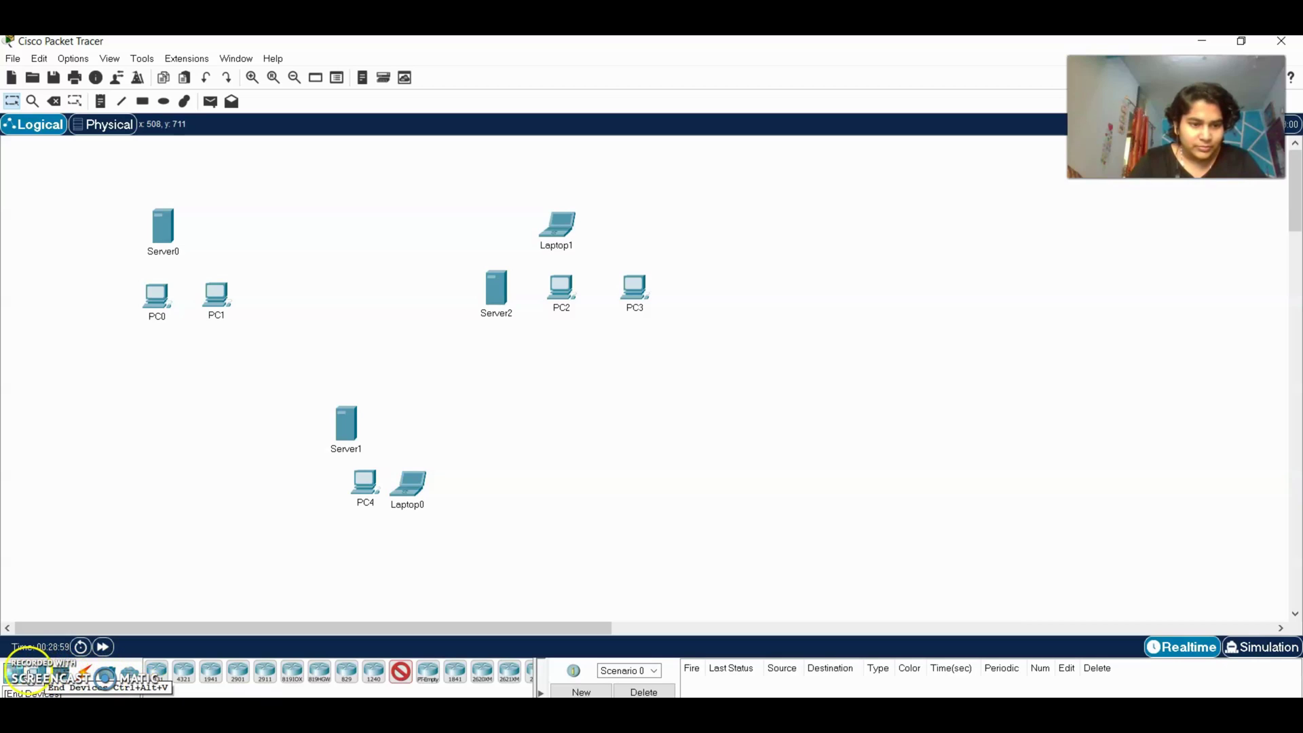
{"action": "left_click", "coordinate": [35, 671]}
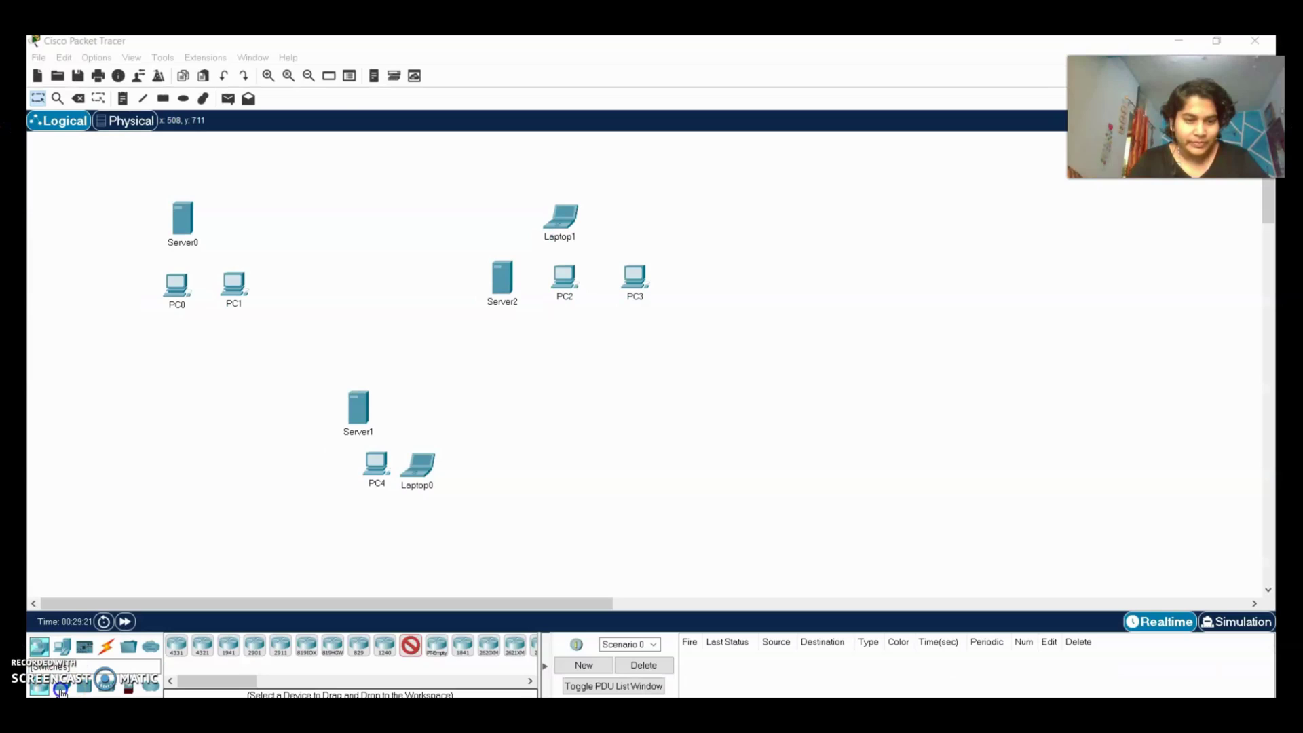
{"action": "left_click", "coordinate": [62, 646]}
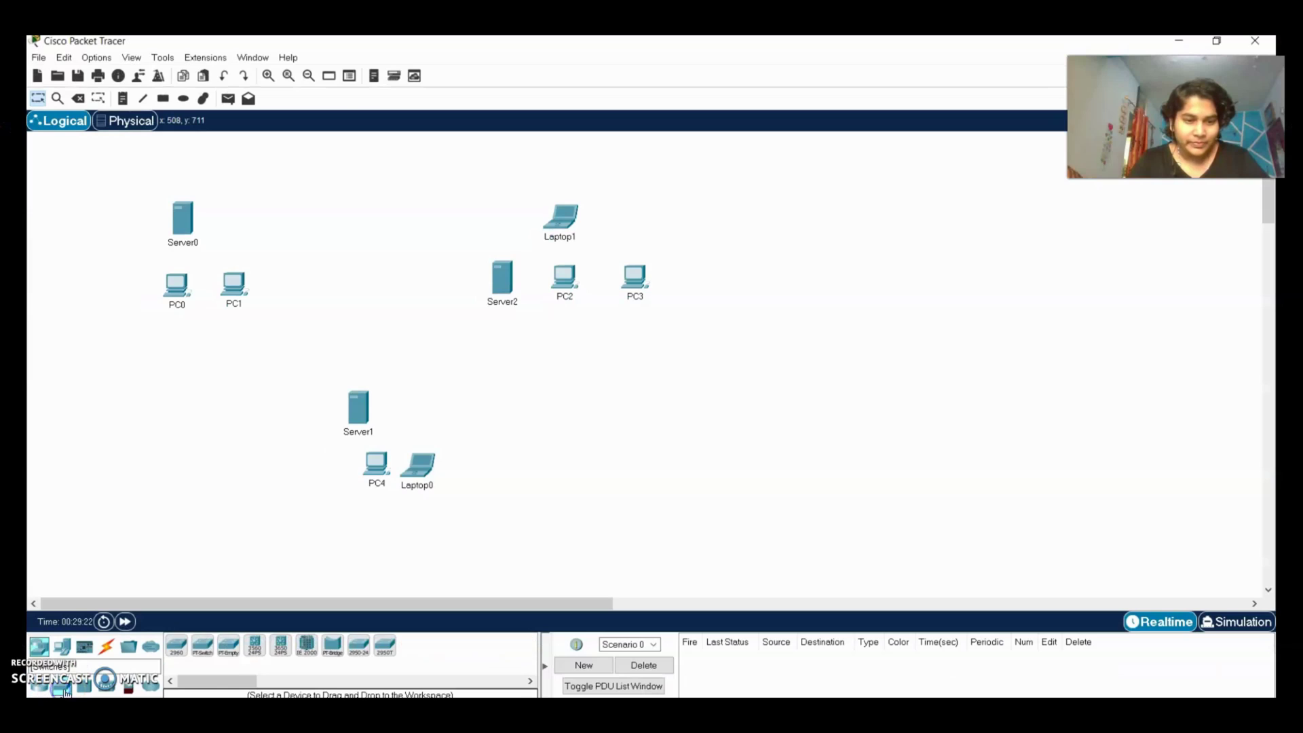
{"action": "left_click", "coordinate": [203, 650]}
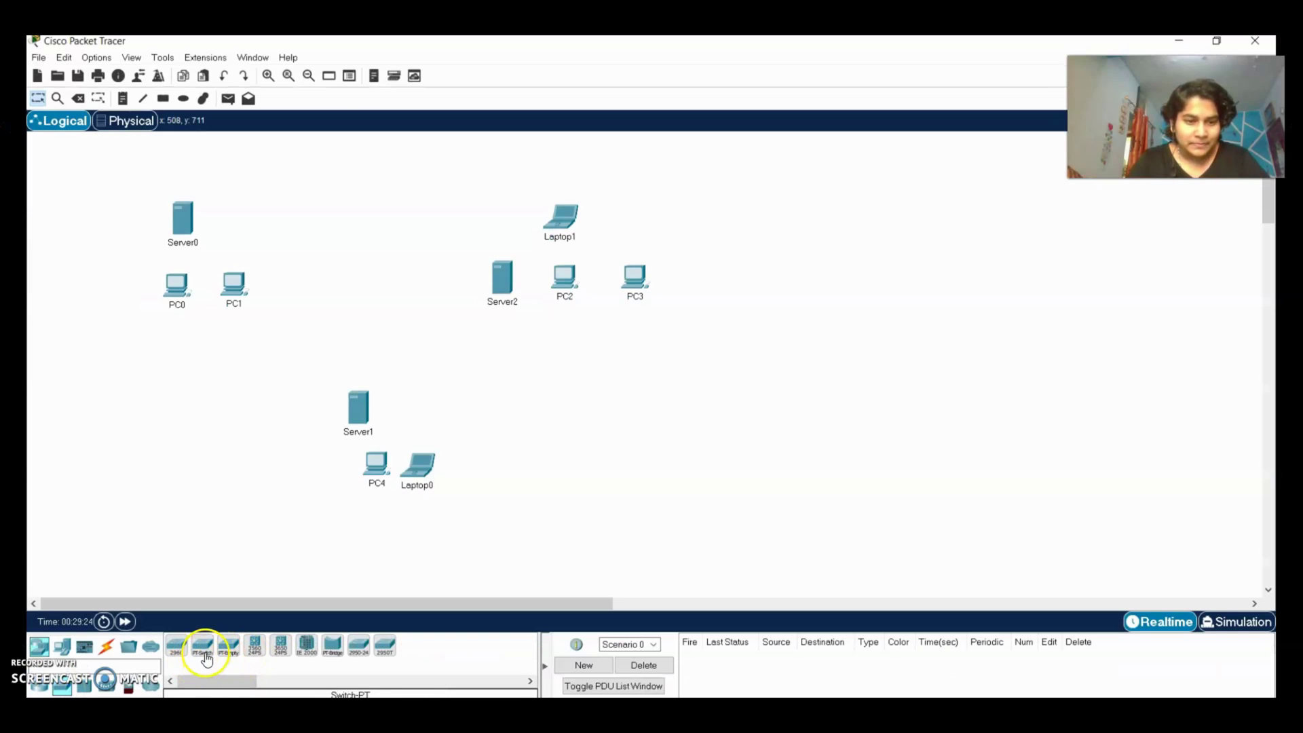
{"action": "left_click", "coordinate": [365, 266]}
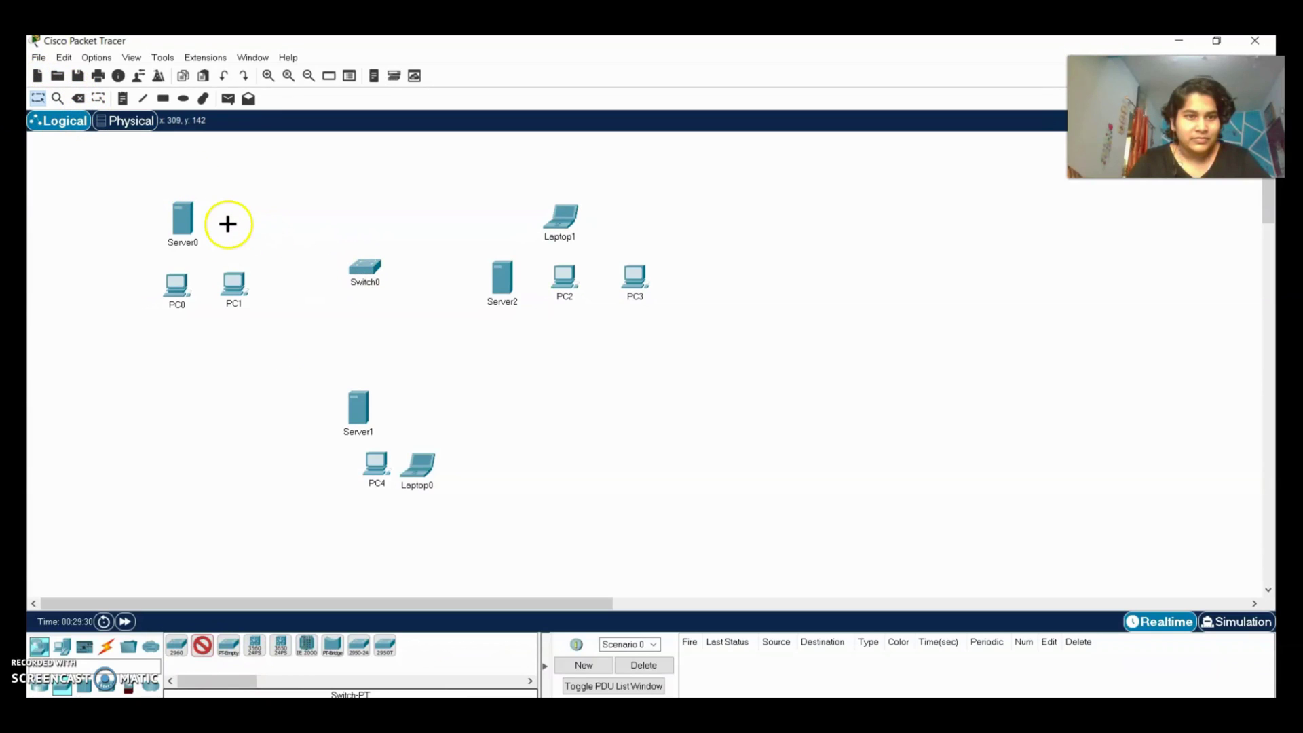
{"action": "left_click", "coordinate": [234, 224]}
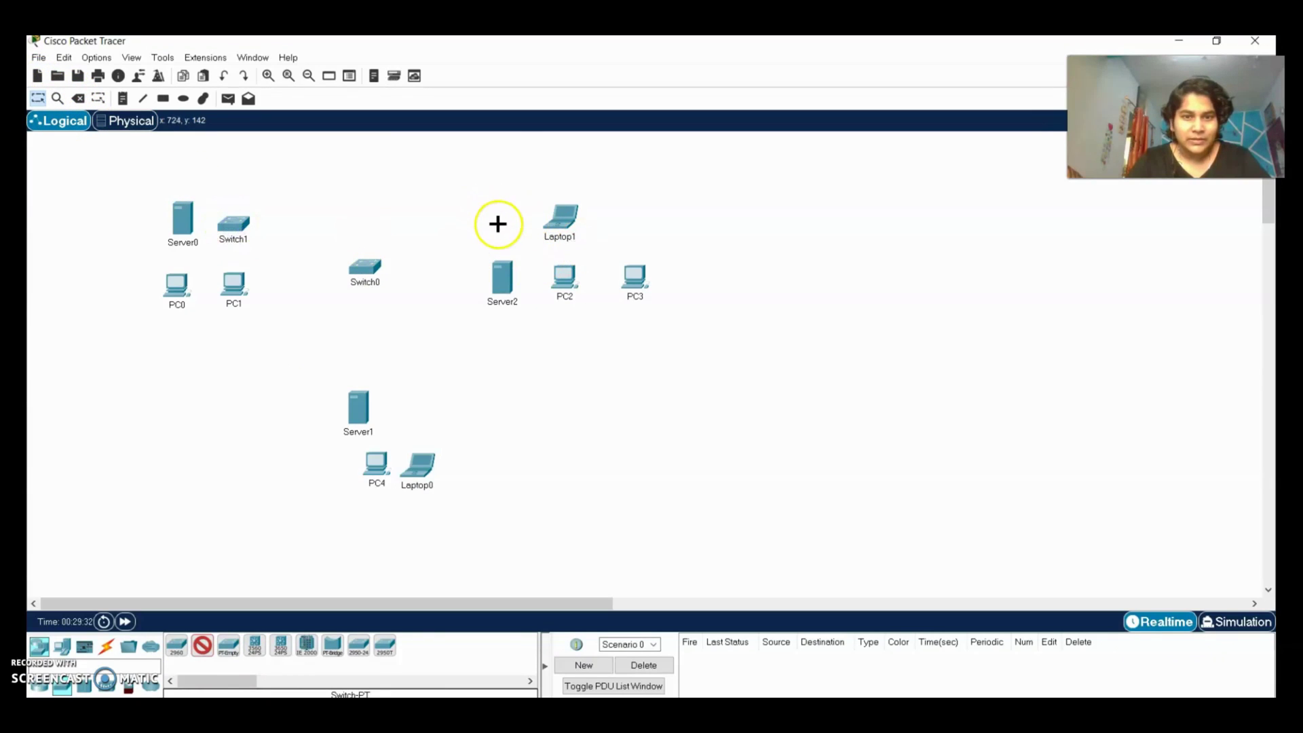
{"action": "left_click", "coordinate": [497, 222]}
{"action": "left_click", "coordinate": [420, 425]}
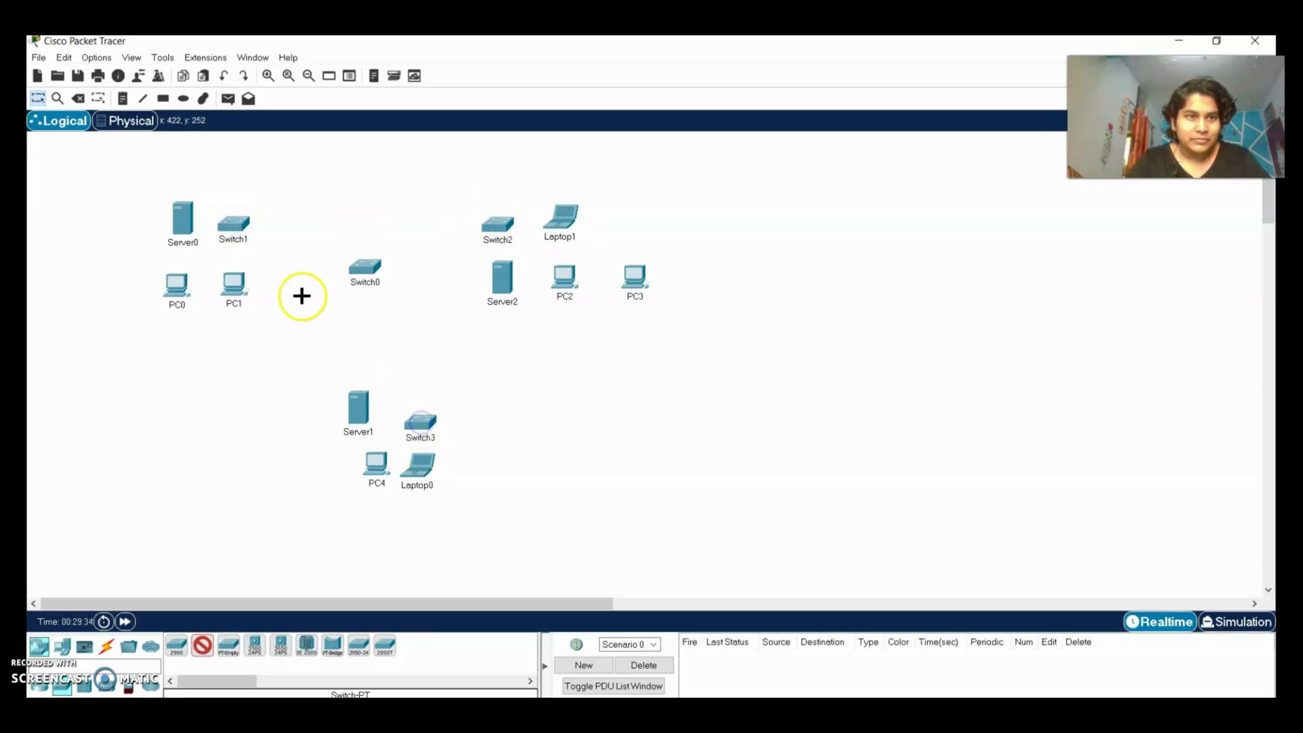
Delete the central switch, Switch0, from the topology.
{"action": "left_click", "coordinate": [80, 99]}
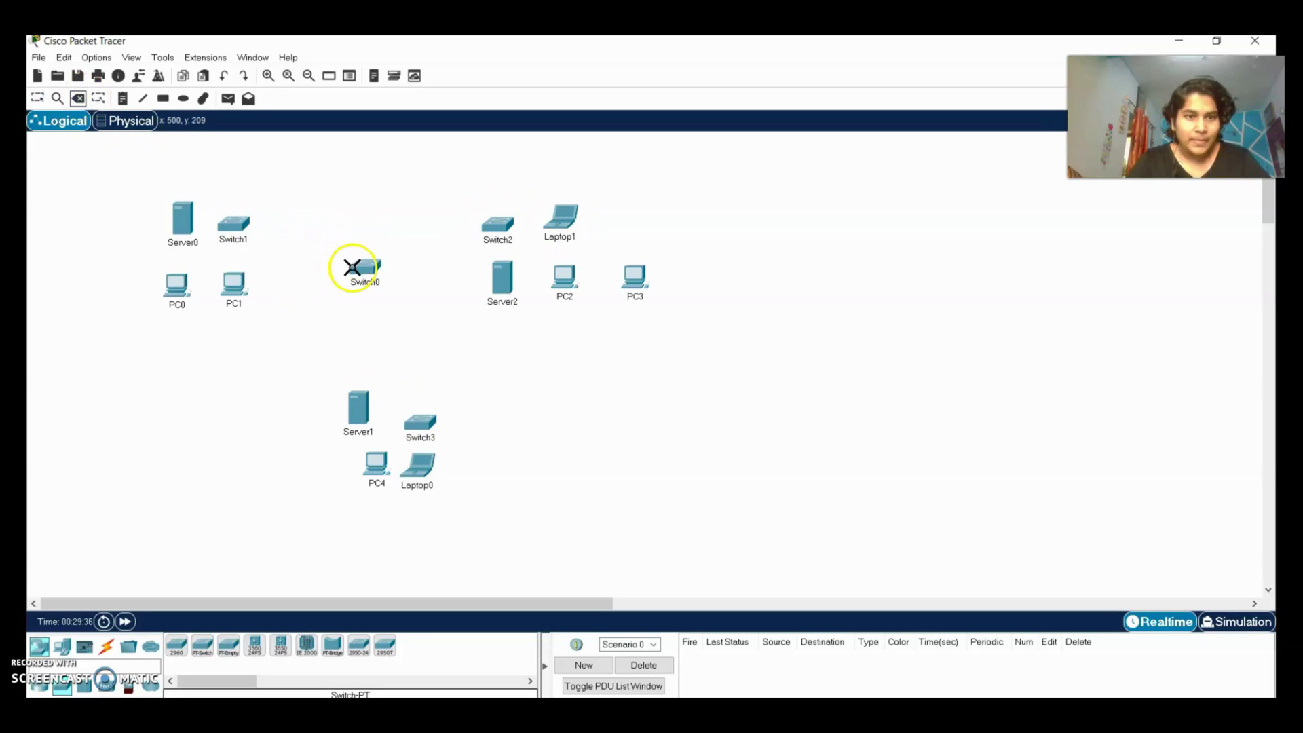
{"action": "left_click", "coordinate": [354, 273]}
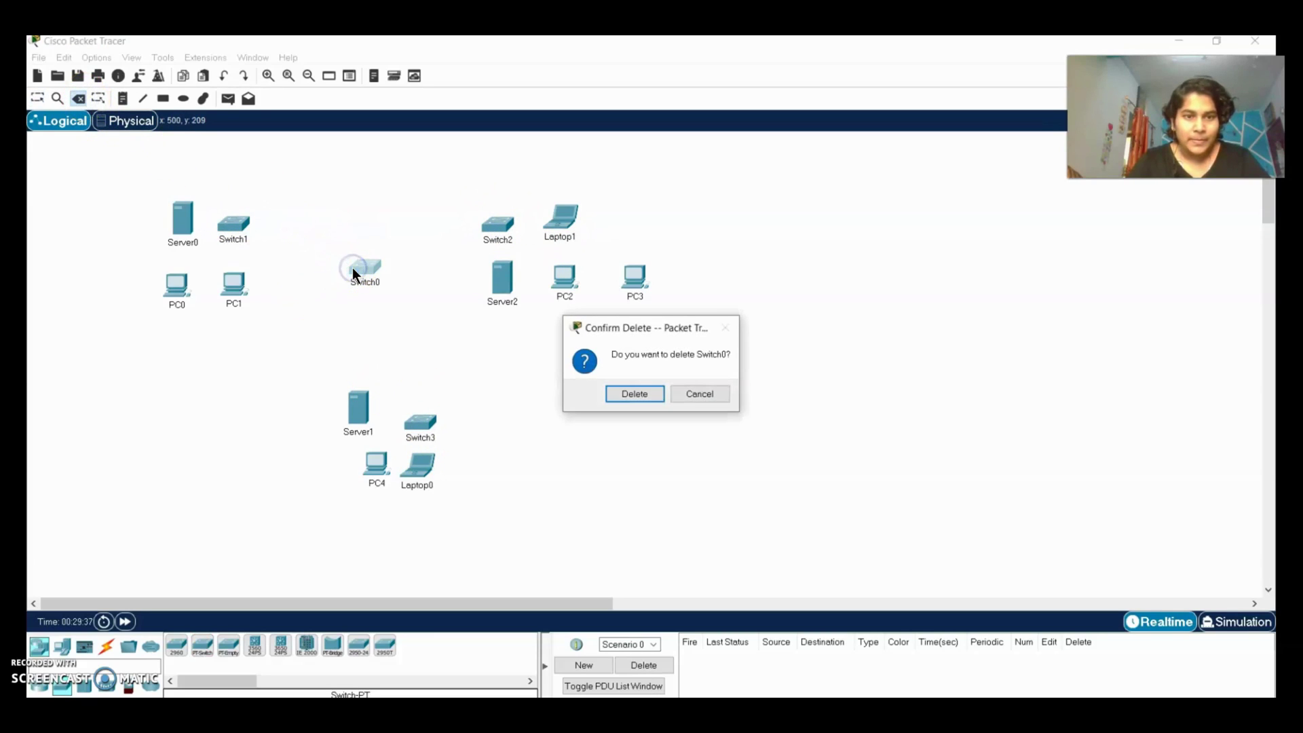
{"action": "left_click", "coordinate": [634, 393]}
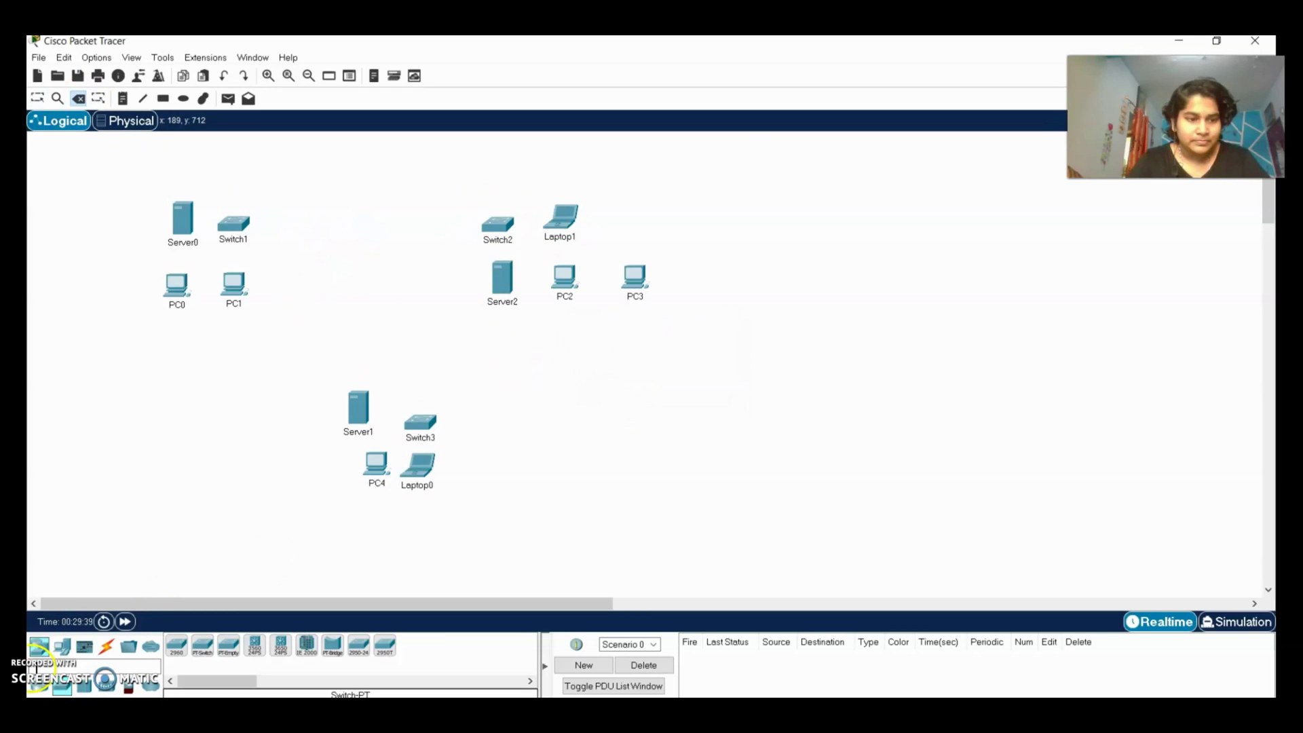
Place a Router-PT router in the centre between the three device groups.
{"action": "left_click", "coordinate": [39, 688]}
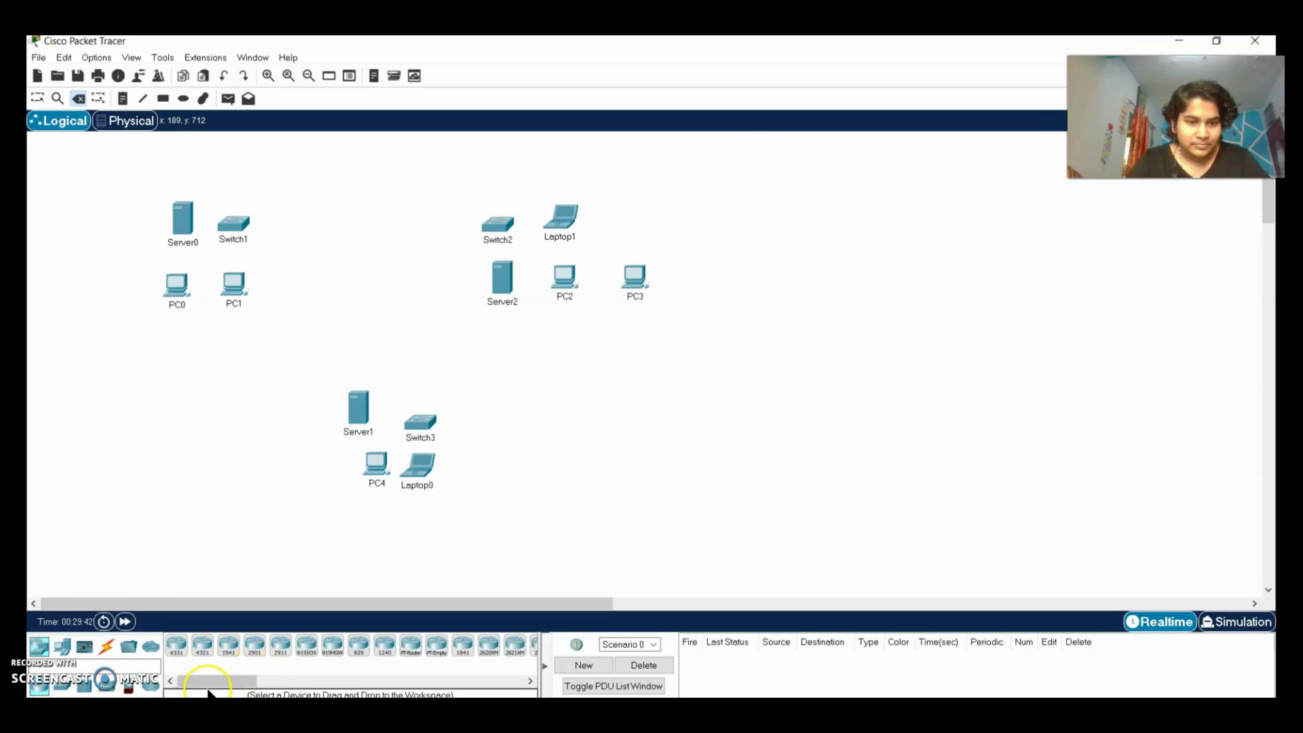
{"action": "left_click_drag", "start_coordinate": [211, 682], "coordinate": [223, 684]}
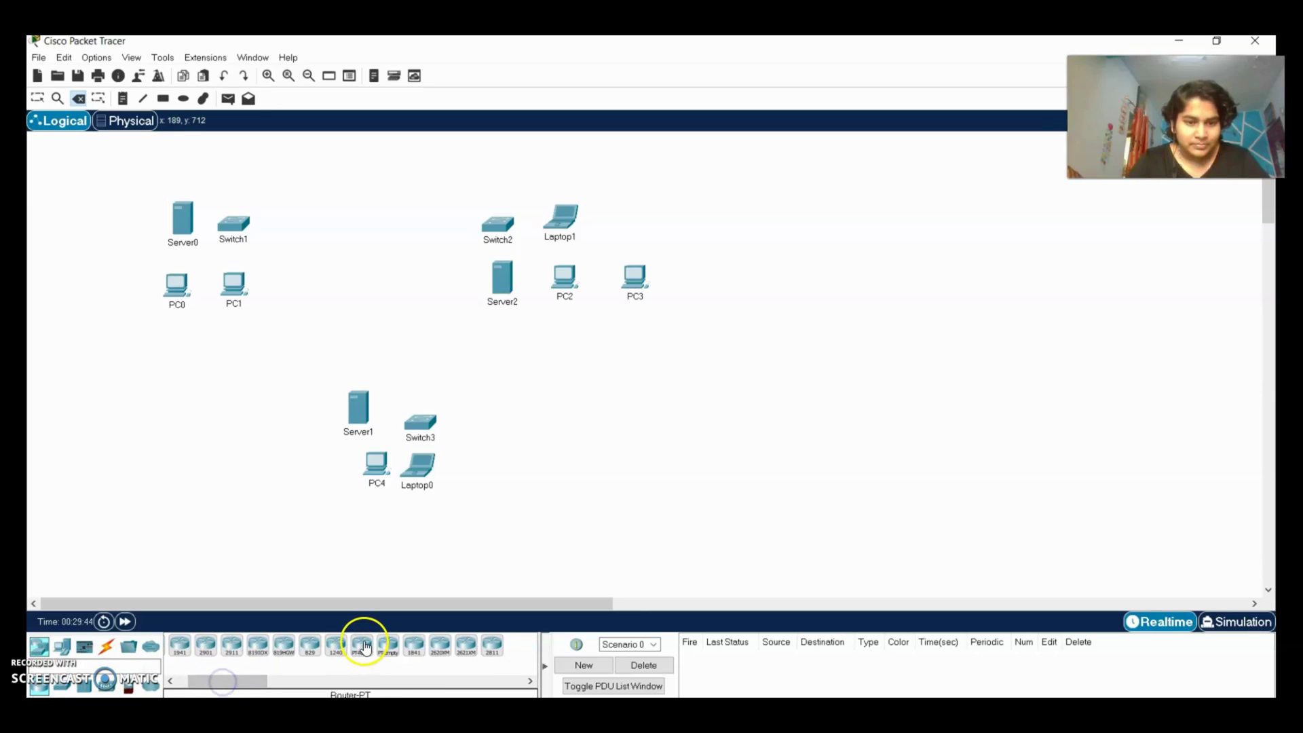
{"action": "left_click", "coordinate": [362, 645]}
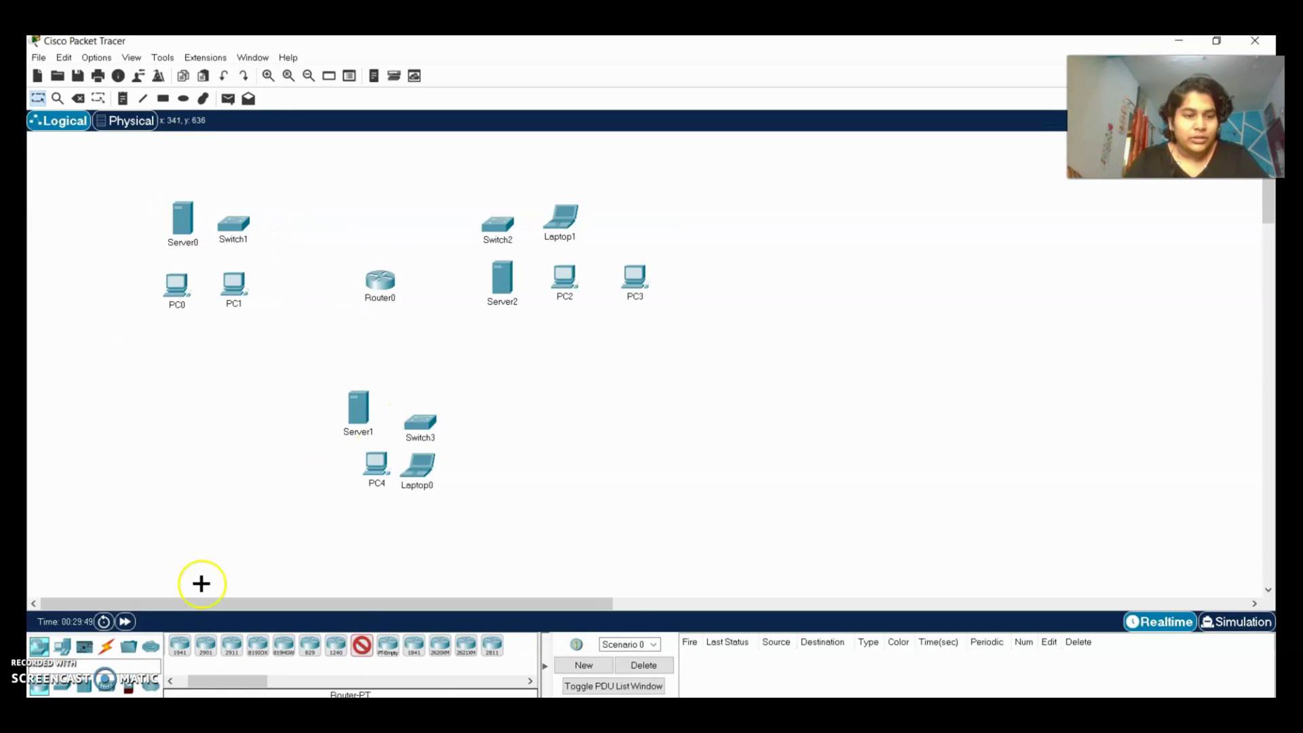
Connect Switch1's FastEthernet0/1 to PC0's FastEthernet0 and its FastEthernet1/1 to PC1's FastEthernet0 with Copper Straight-Through cables.
{"action": "left_click", "coordinate": [105, 647]}
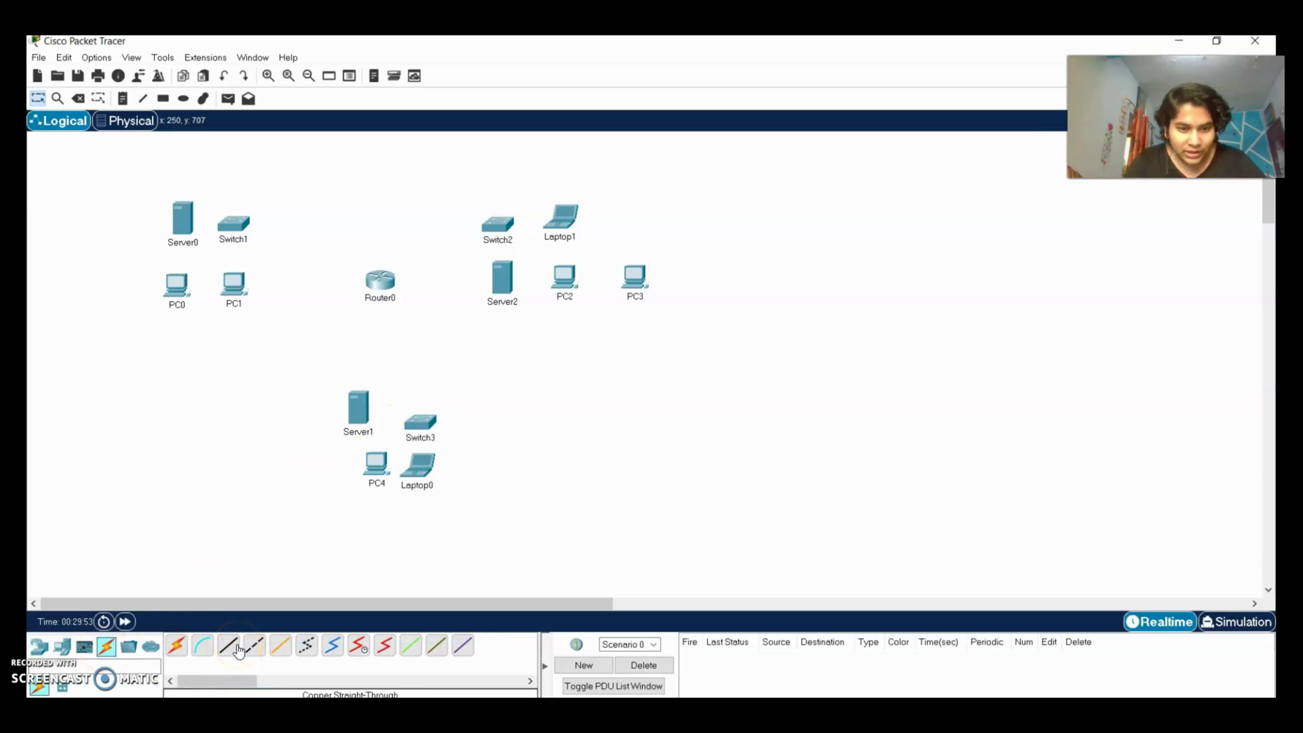
{"action": "left_click", "coordinate": [233, 223]}
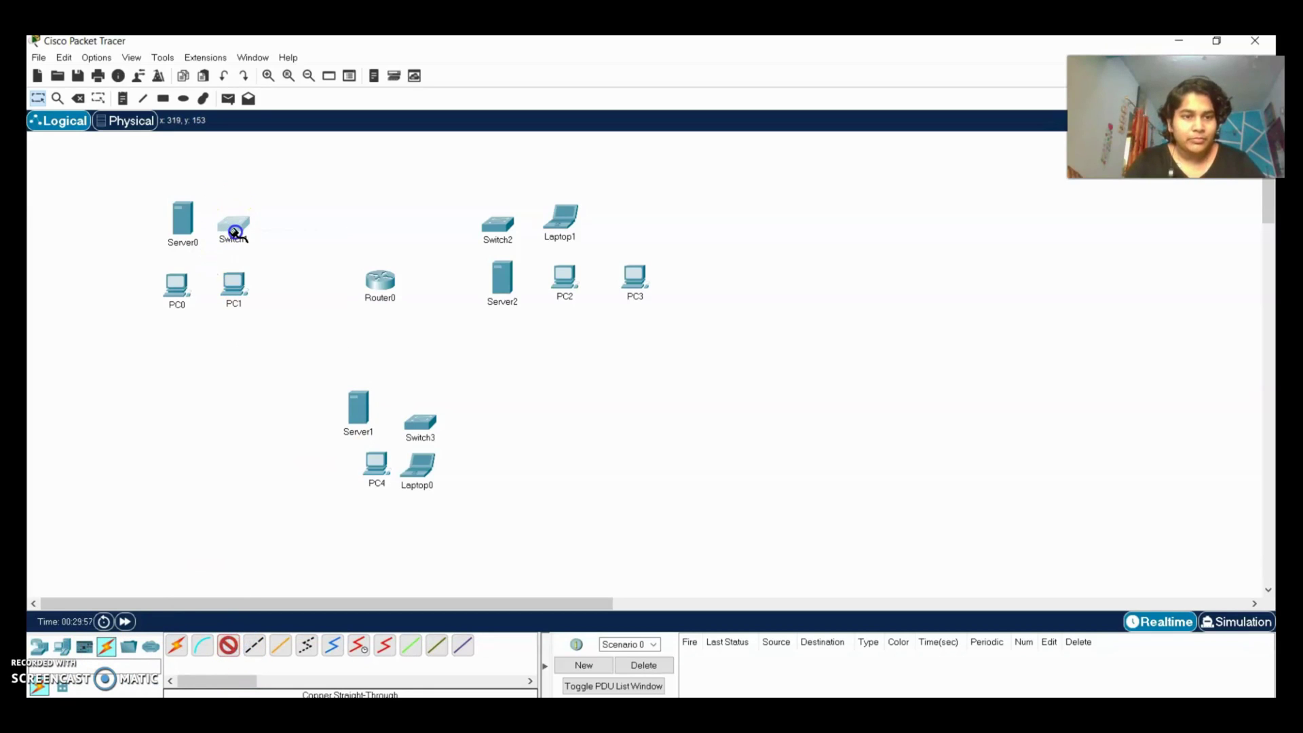
{"action": "left_click", "coordinate": [251, 251]}
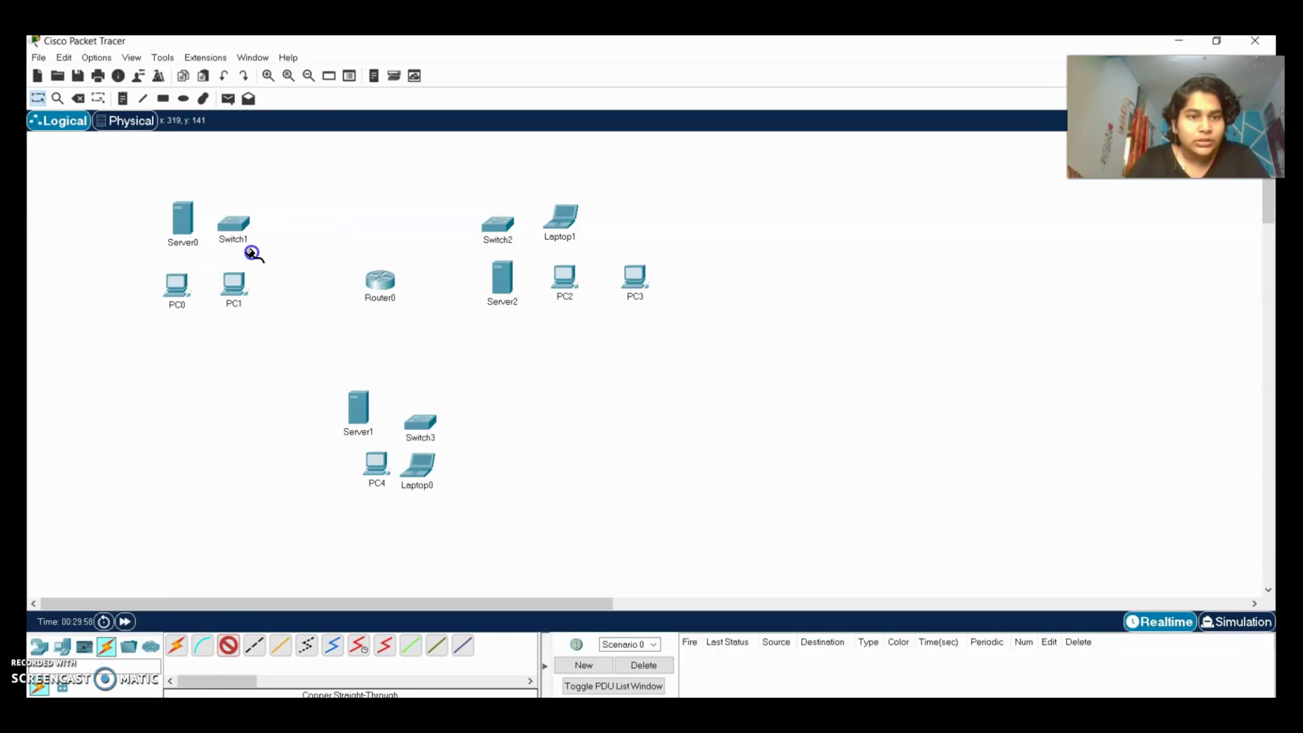
{"action": "left_click", "coordinate": [165, 294]}
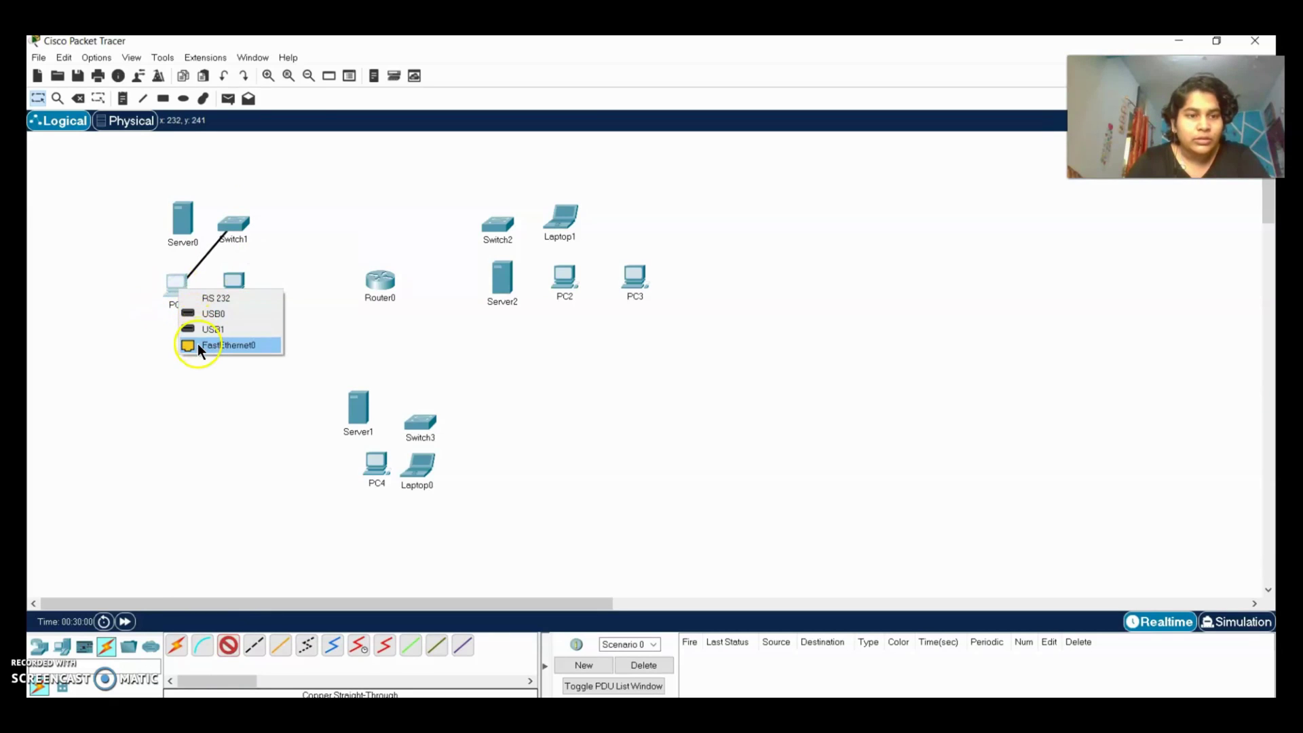
{"action": "left_click", "coordinate": [198, 343]}
{"action": "left_click", "coordinate": [238, 218]}
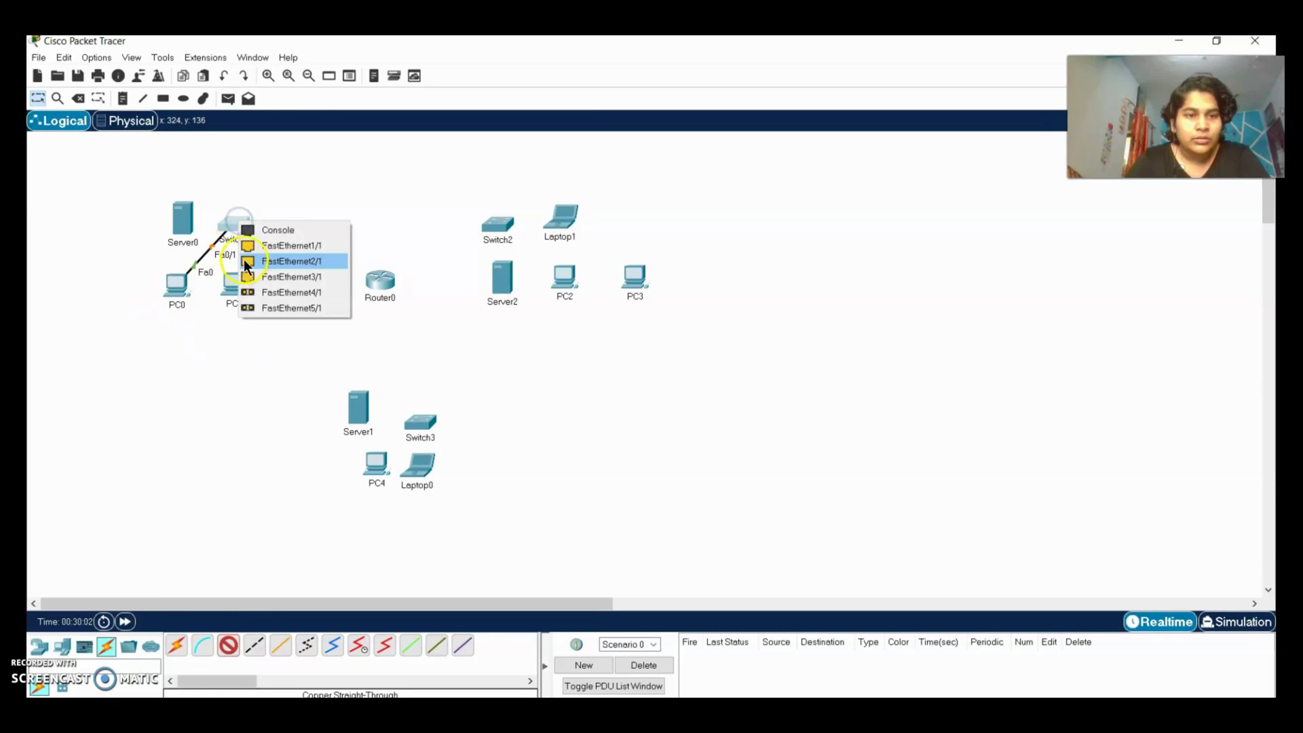
{"action": "left_click", "coordinate": [249, 245]}
{"action": "left_click", "coordinate": [232, 282]}
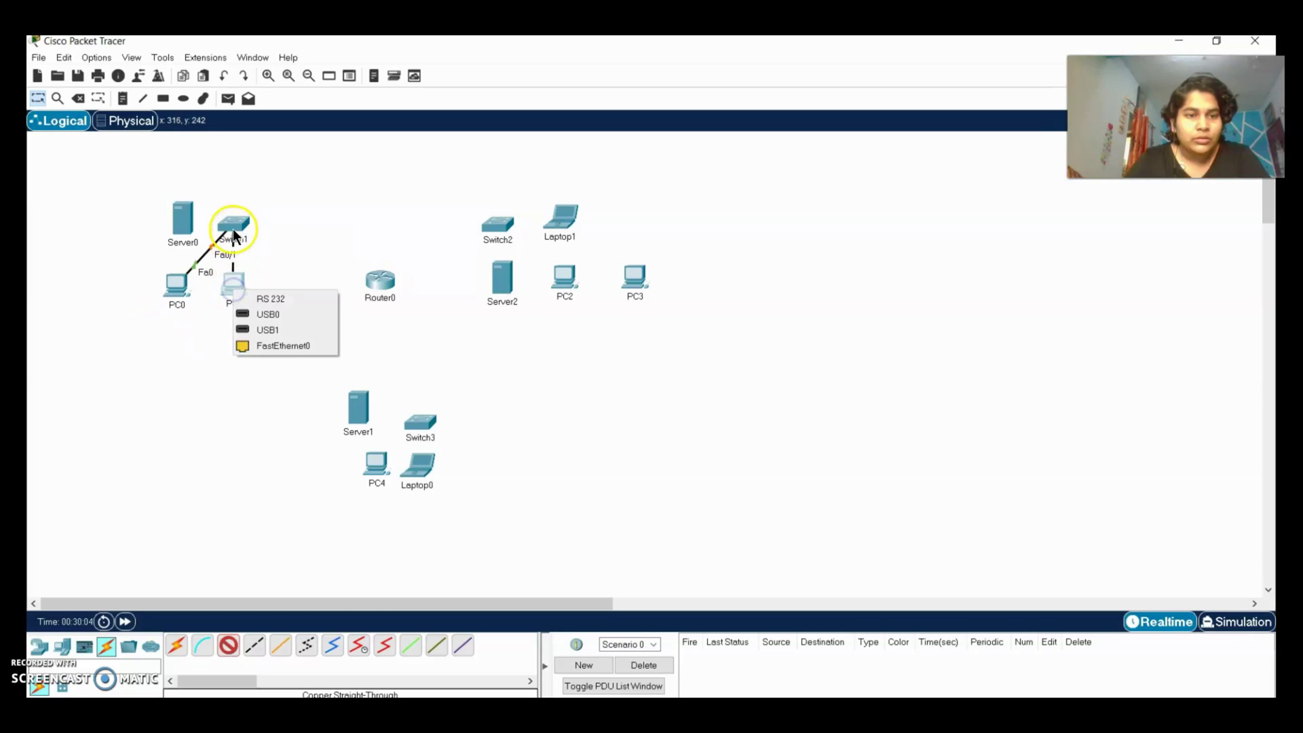
{"action": "left_click", "coordinate": [247, 346]}
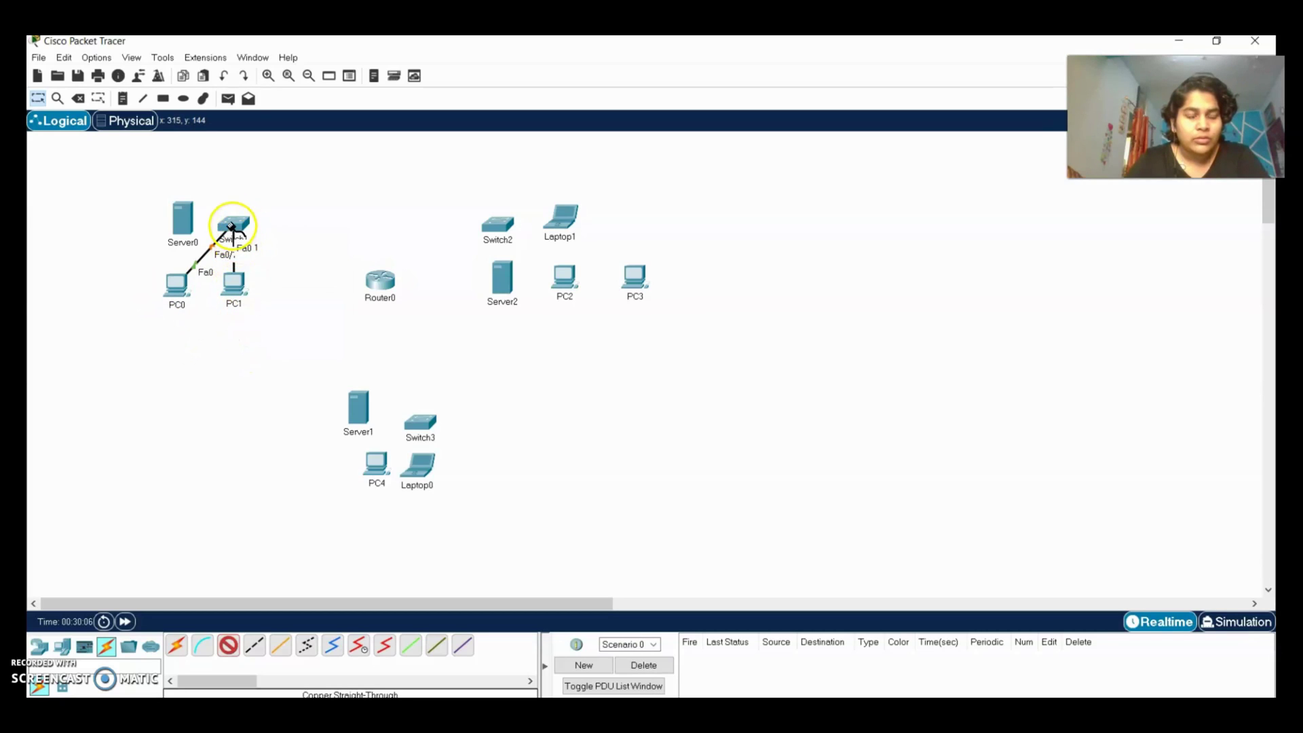
Connect Switch1's FastEthernet2/1 to Server0's FastEthernet0 with a Copper Straight-Through cable.
{"action": "left_click", "coordinate": [233, 225]}
{"action": "left_click", "coordinate": [245, 250]}
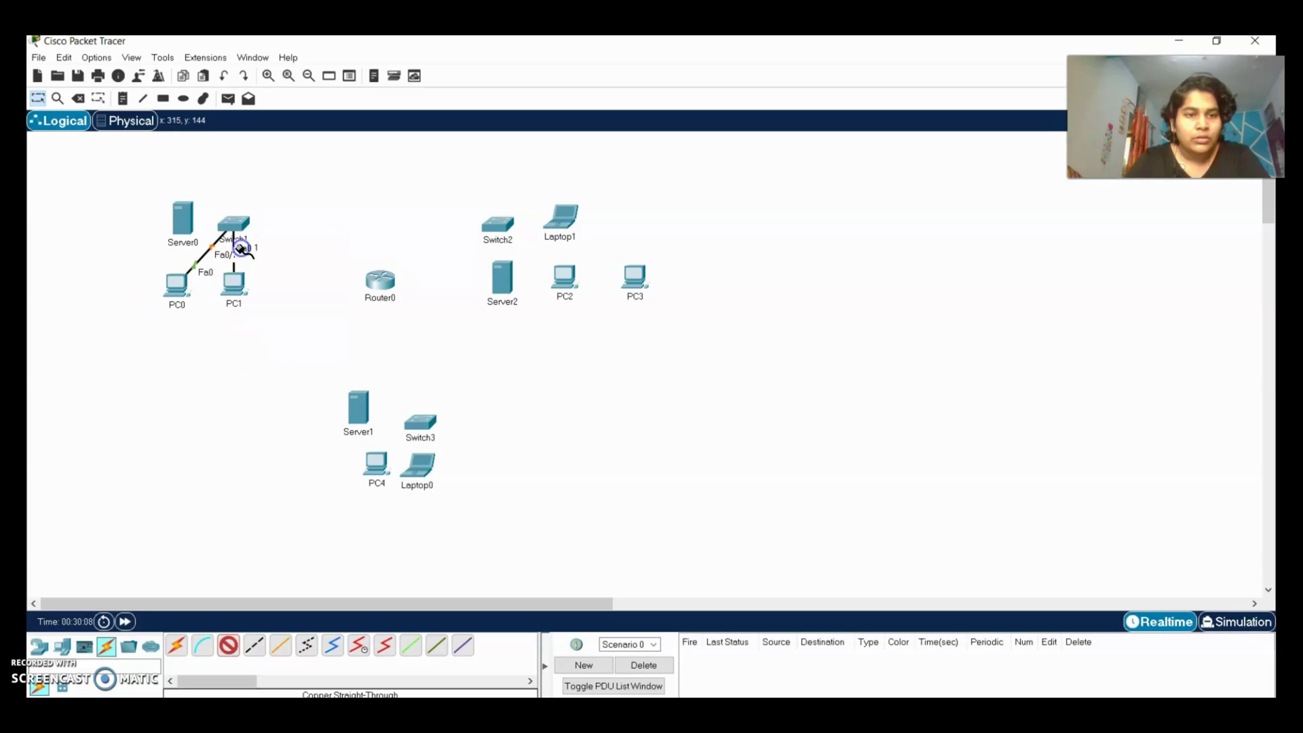
{"action": "left_click", "coordinate": [183, 224]}
{"action": "left_click", "coordinate": [224, 234]}
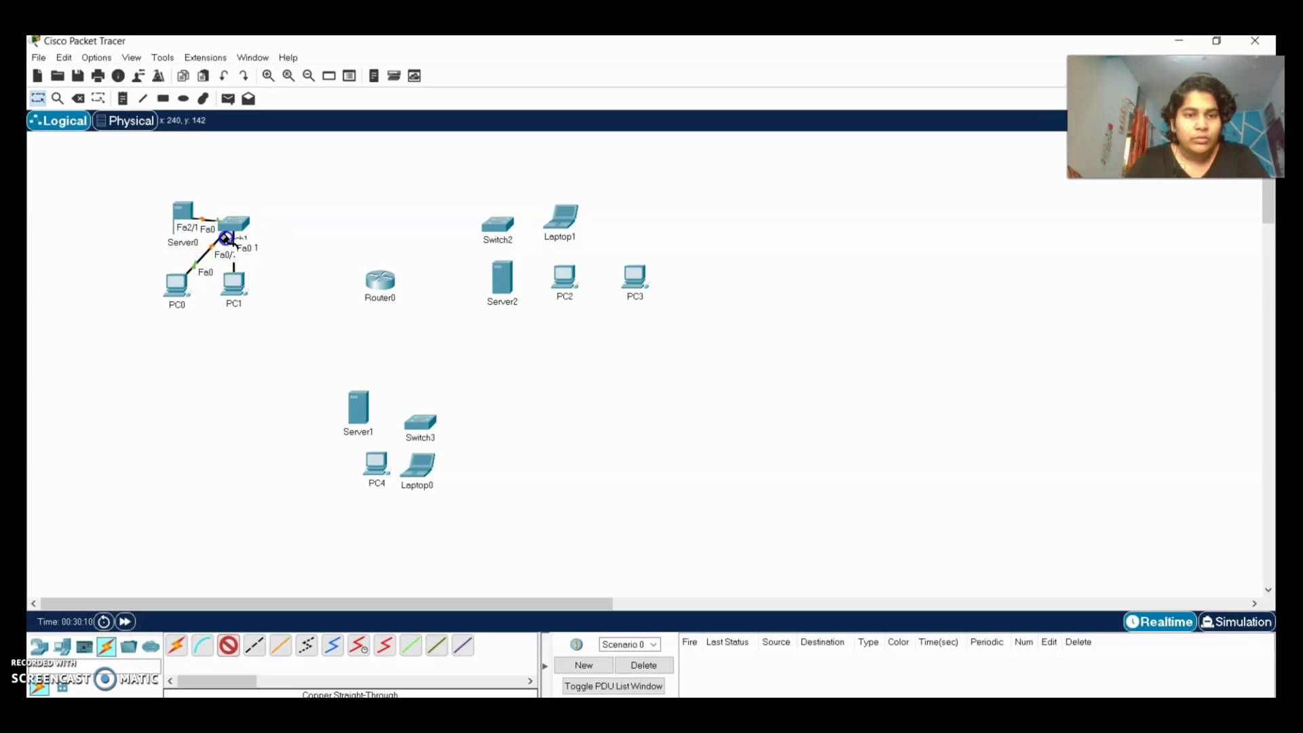
Connect Server2's FastEthernet0 to Switch2's FastEthernet0/1 and PC2's FastEthernet0 to its FastEthernet1/1 with straight-through cables.
{"action": "left_click", "coordinate": [499, 225]}
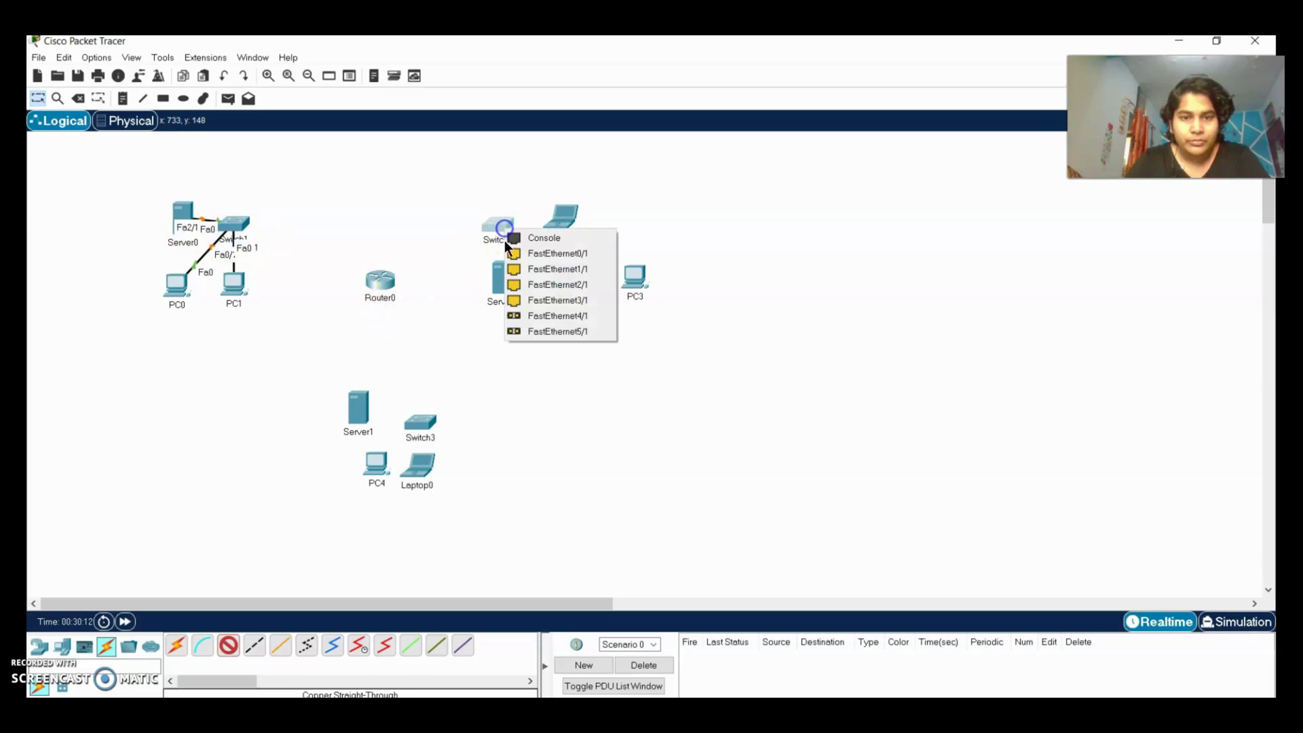
{"action": "left_click", "coordinate": [521, 258]}
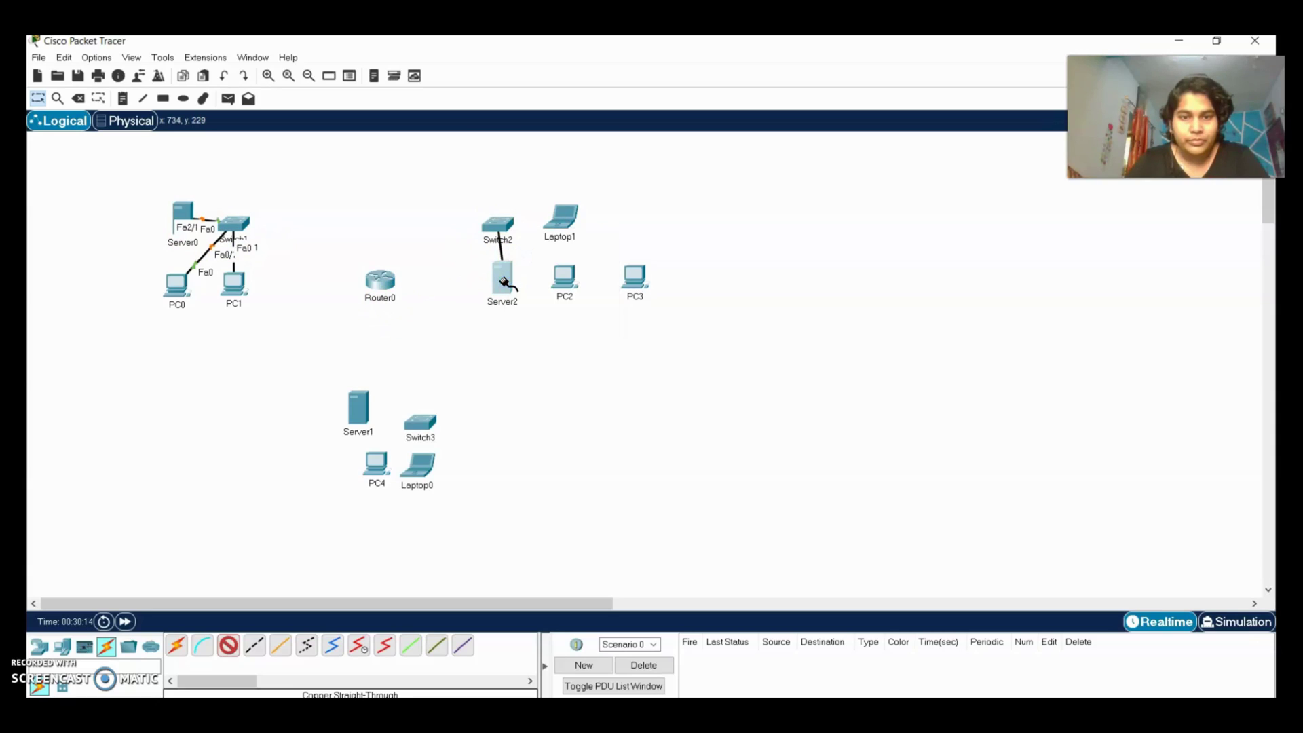
{"action": "left_click", "coordinate": [502, 275]}
{"action": "left_click", "coordinate": [524, 289]}
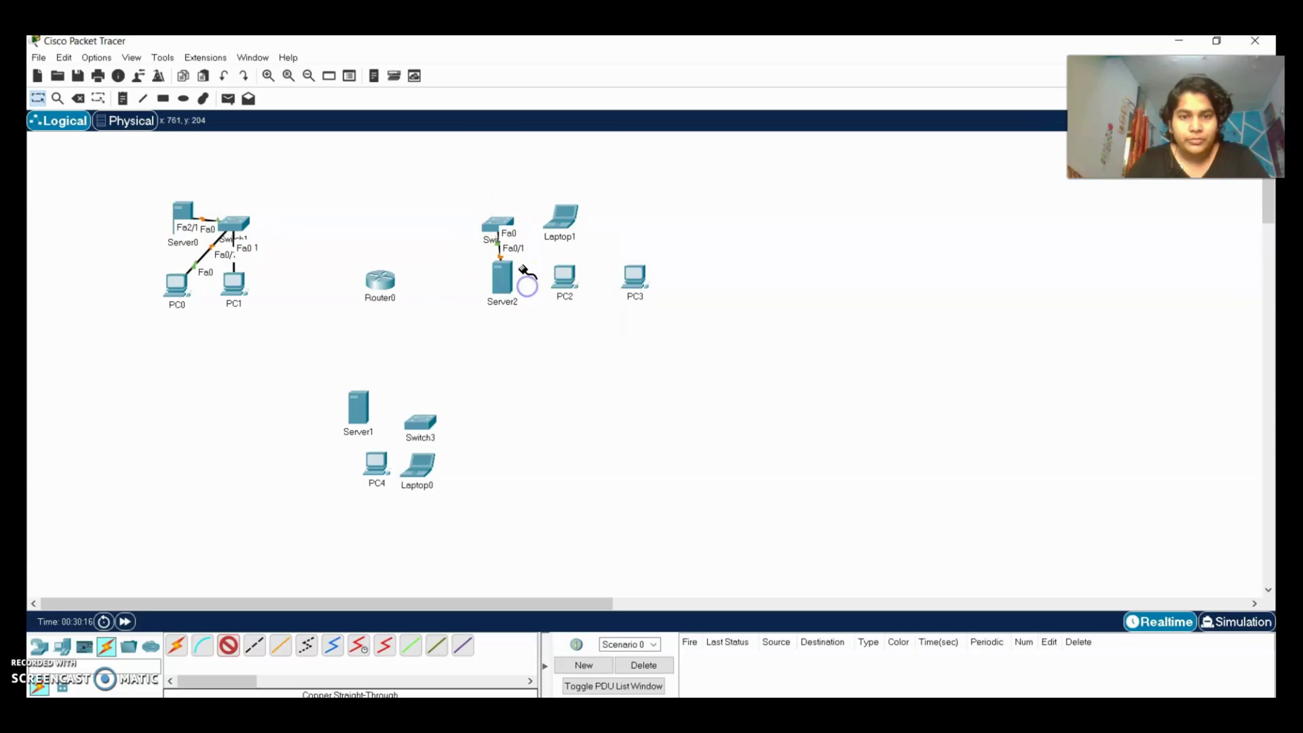
{"action": "left_click", "coordinate": [570, 277]}
{"action": "left_click", "coordinate": [595, 333]}
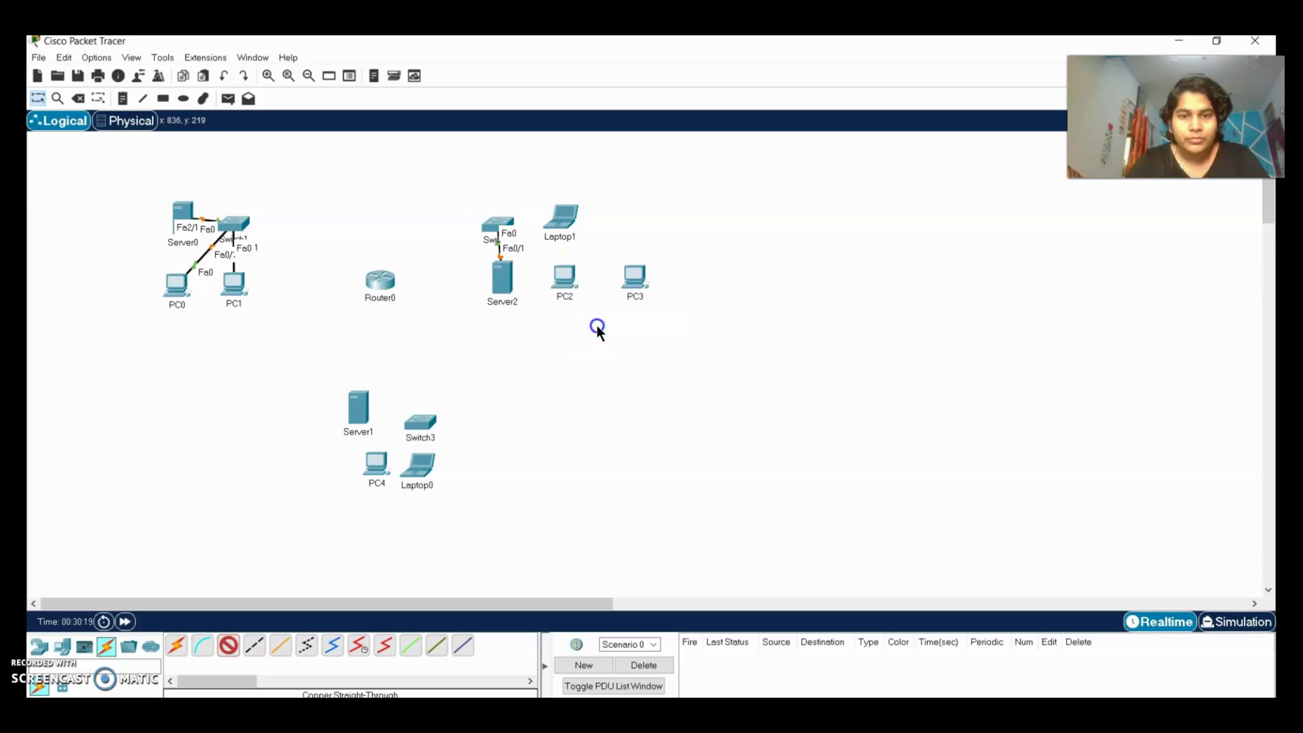
{"action": "left_click", "coordinate": [497, 223]}
{"action": "left_click", "coordinate": [515, 248]}
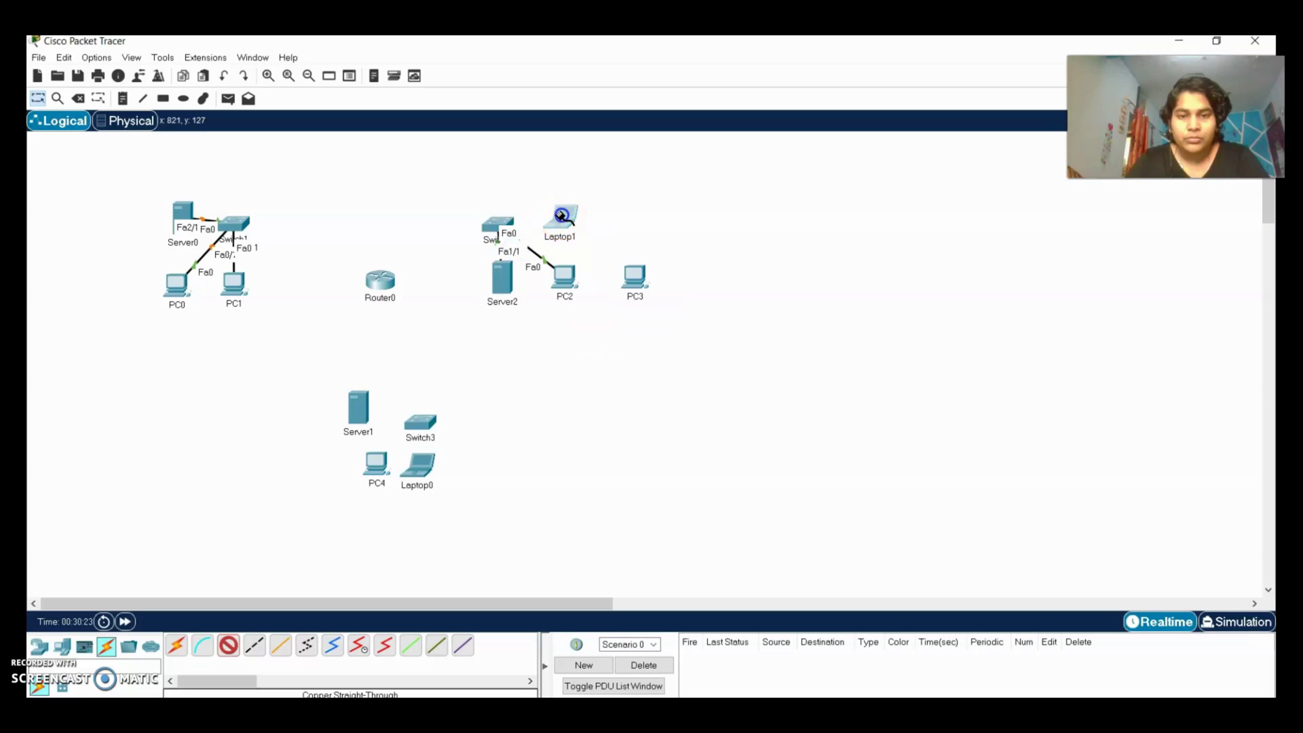
Connect Laptop1's FastEthernet0 to Switch2's FastEthernet2/1 with a Copper Straight-Through cable.
{"action": "left_click", "coordinate": [560, 216]}
{"action": "left_click", "coordinate": [587, 272]}
{"action": "left_click", "coordinate": [503, 229]}
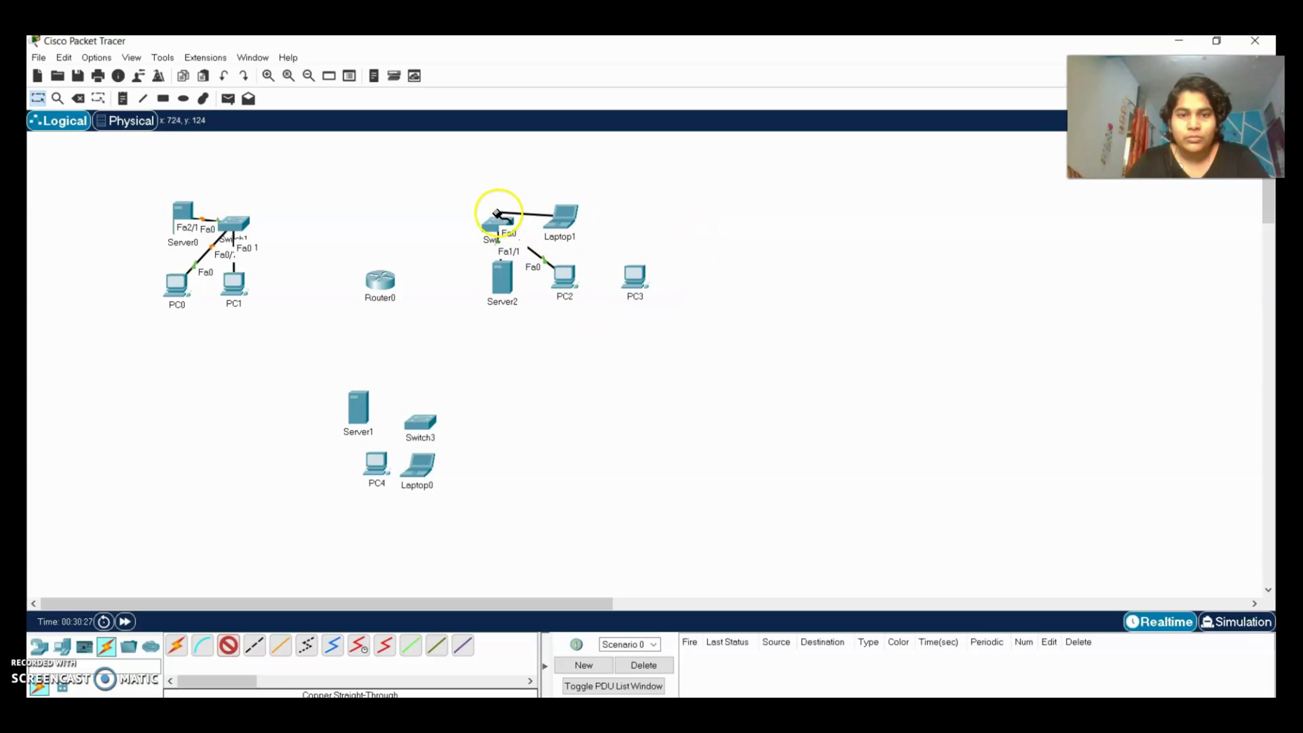
{"action": "left_click", "coordinate": [498, 222]}
{"action": "left_click", "coordinate": [536, 248]}
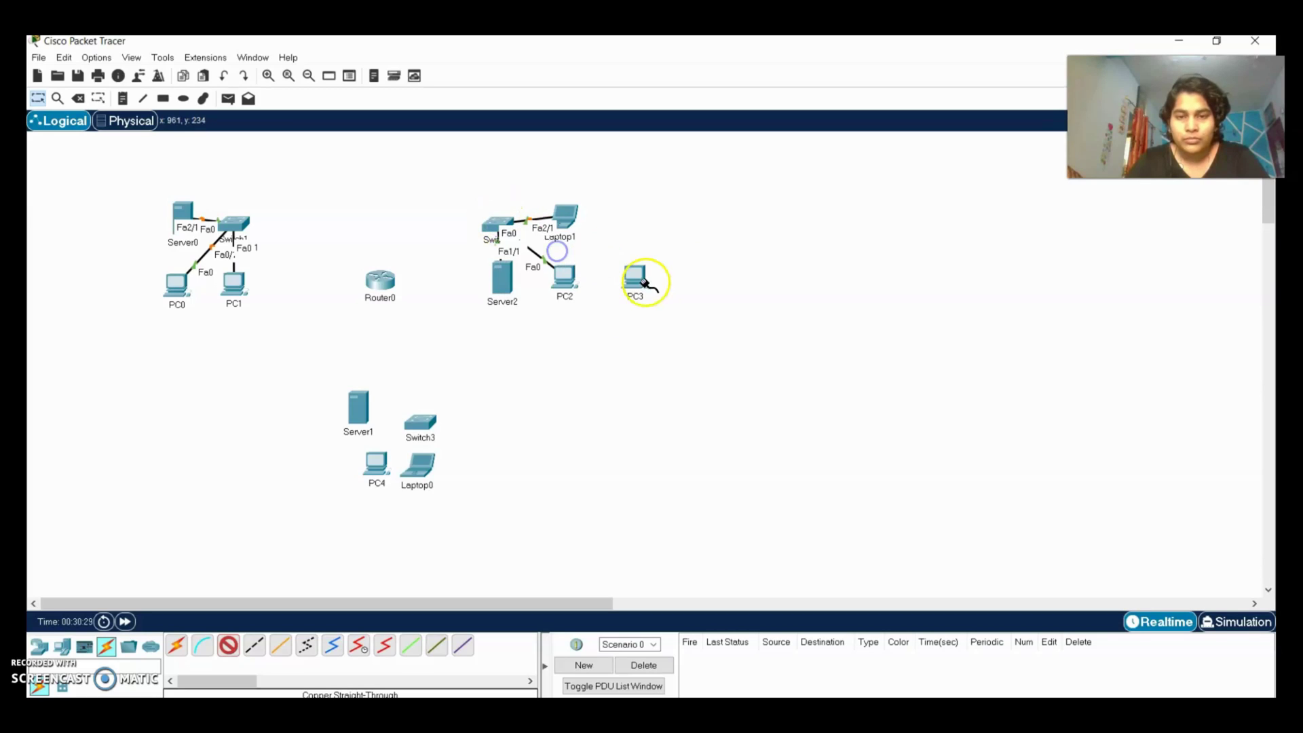
Connect PC3's FastEthernet0 to Switch2's FastEthernet3/1 with a Copper Straight-Through cable.
{"action": "left_click", "coordinate": [638, 279]}
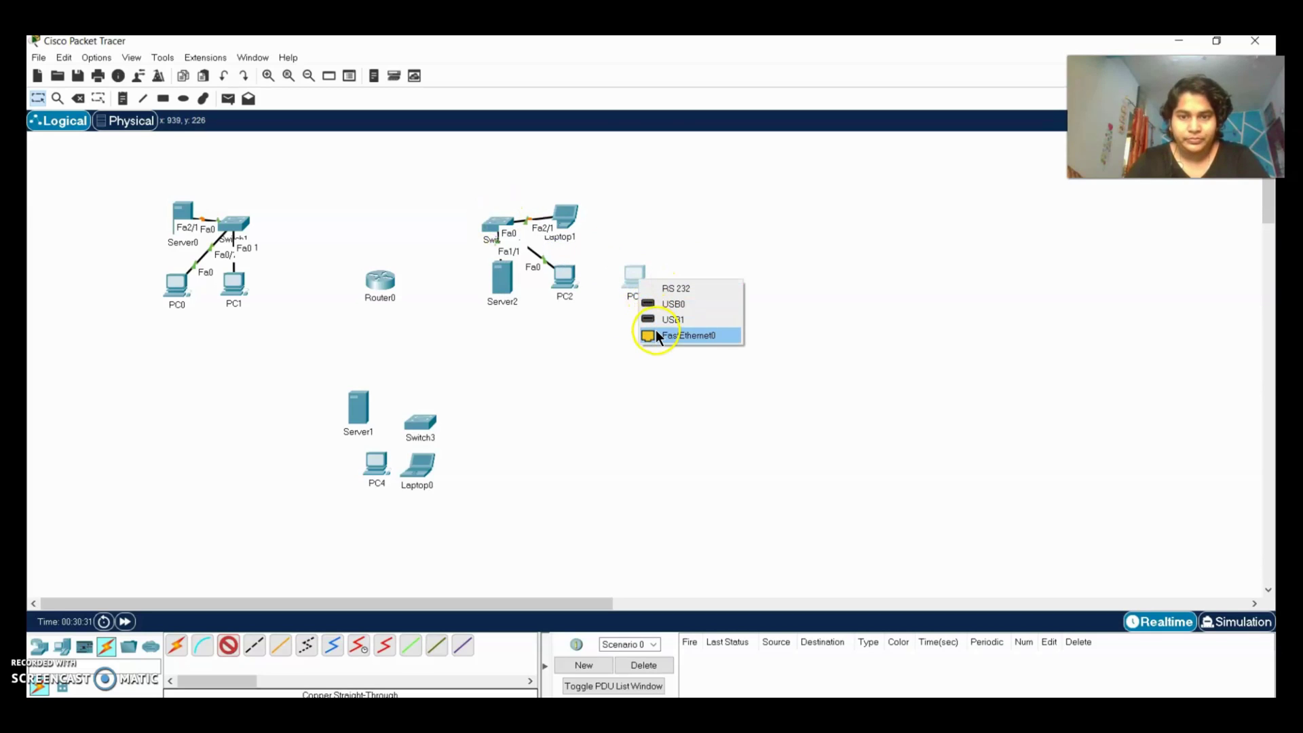
{"action": "left_click", "coordinate": [655, 334]}
{"action": "left_click", "coordinate": [500, 232]}
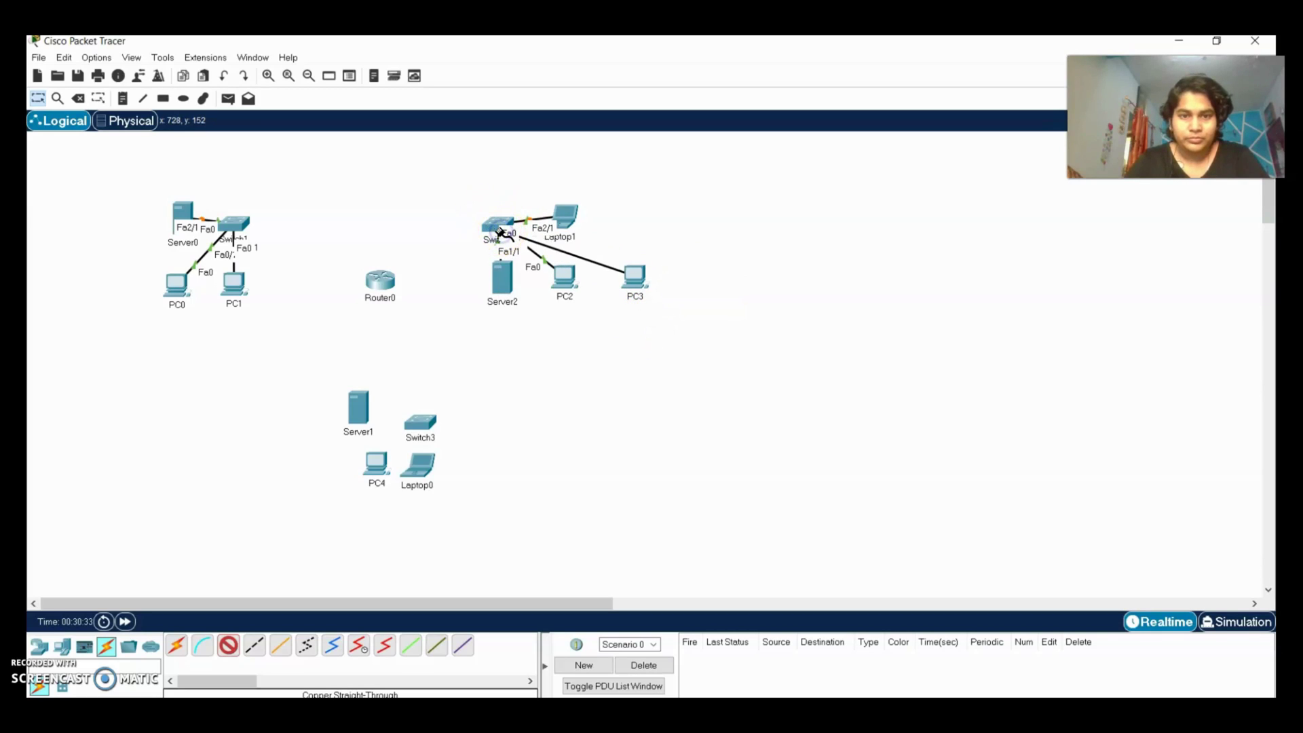
{"action": "left_click", "coordinate": [501, 233]}
{"action": "left_click", "coordinate": [509, 246]}
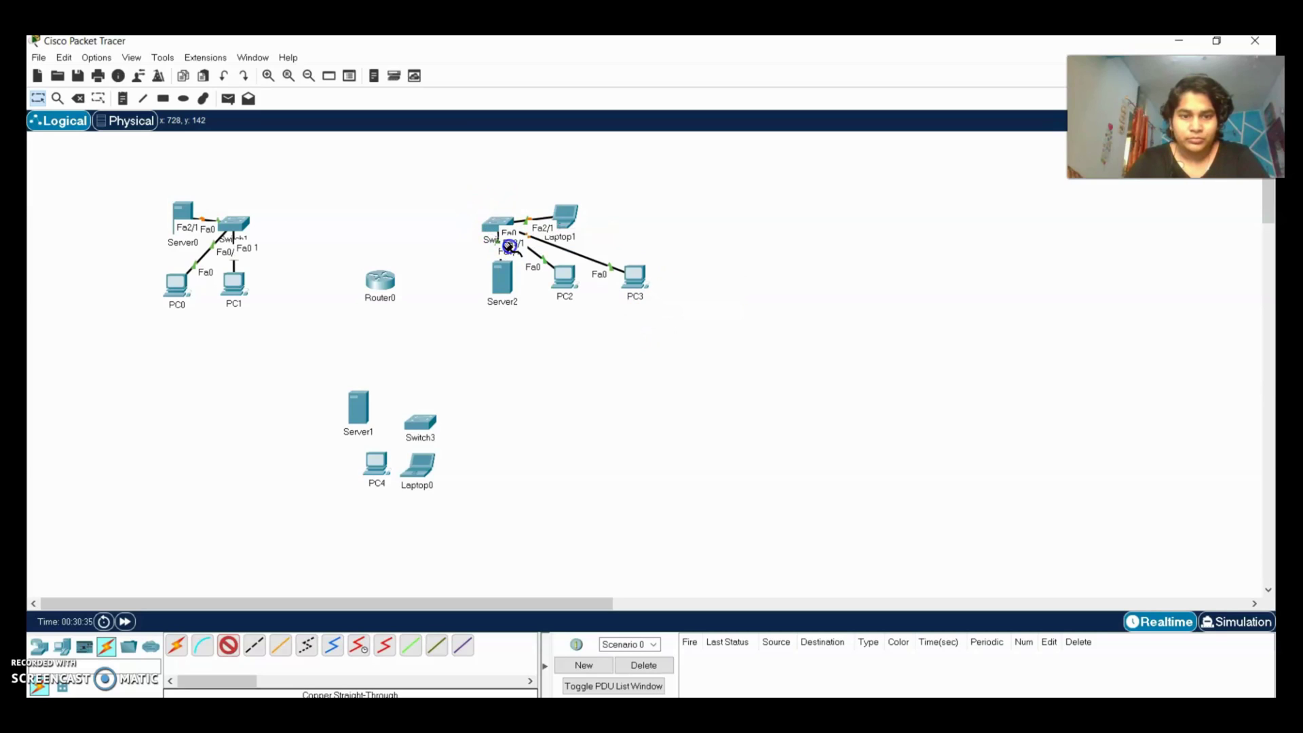
Connect PC4's FastEthernet0 to Switch3's FastEthernet0/1 with a Copper Straight-Through cable.
{"action": "left_click", "coordinate": [380, 463]}
{"action": "left_click", "coordinate": [413, 517]}
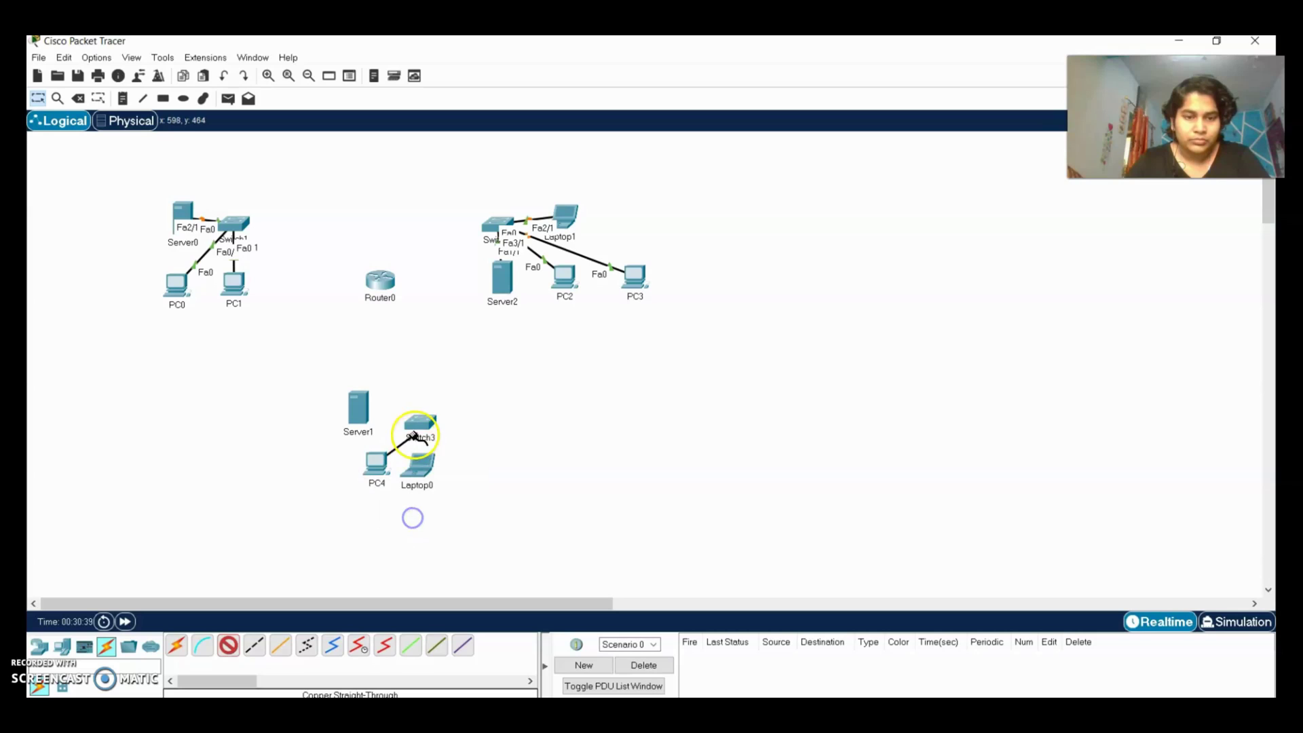
{"action": "left_click", "coordinate": [415, 435]}
{"action": "left_click", "coordinate": [442, 443]}
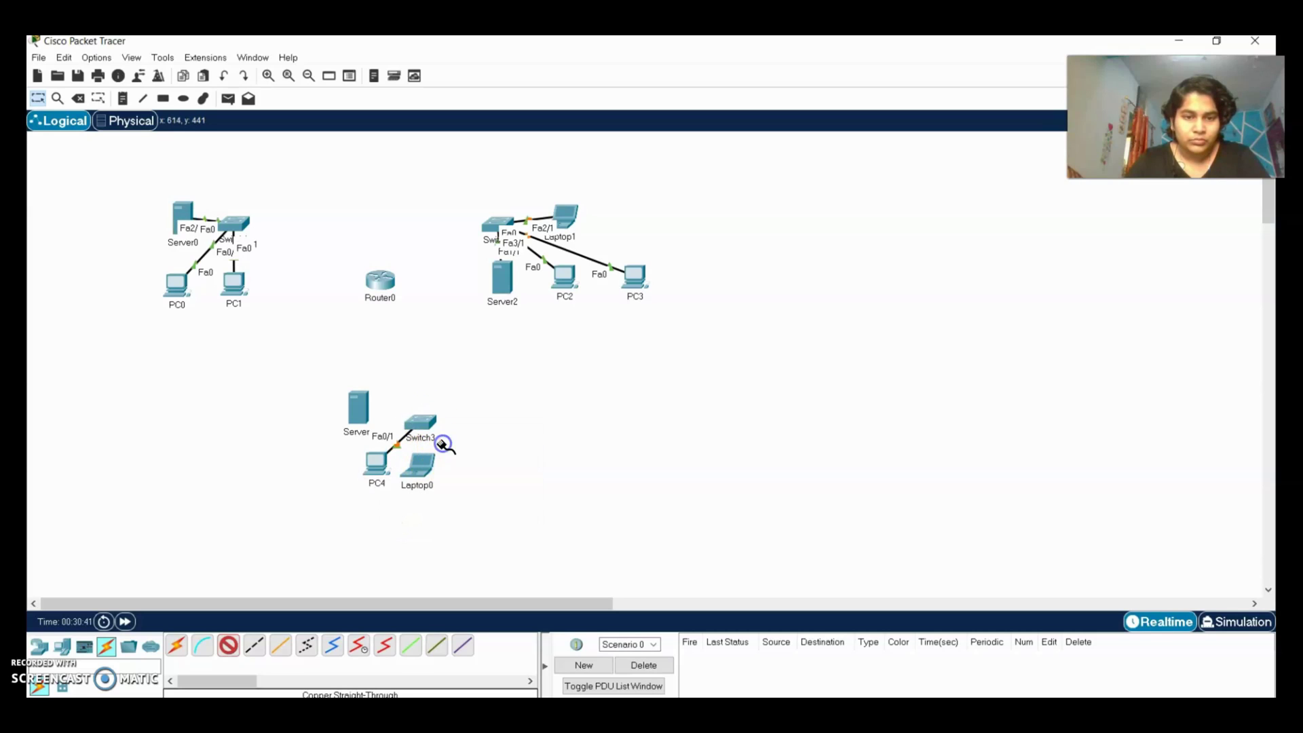
Connect Laptop0's FastEthernet0 to Switch3's FastEthernet1/1 and Server1's FastEthernet0 to its FastEthernet2/1 with straight-through cables.
{"action": "left_click", "coordinate": [424, 472]}
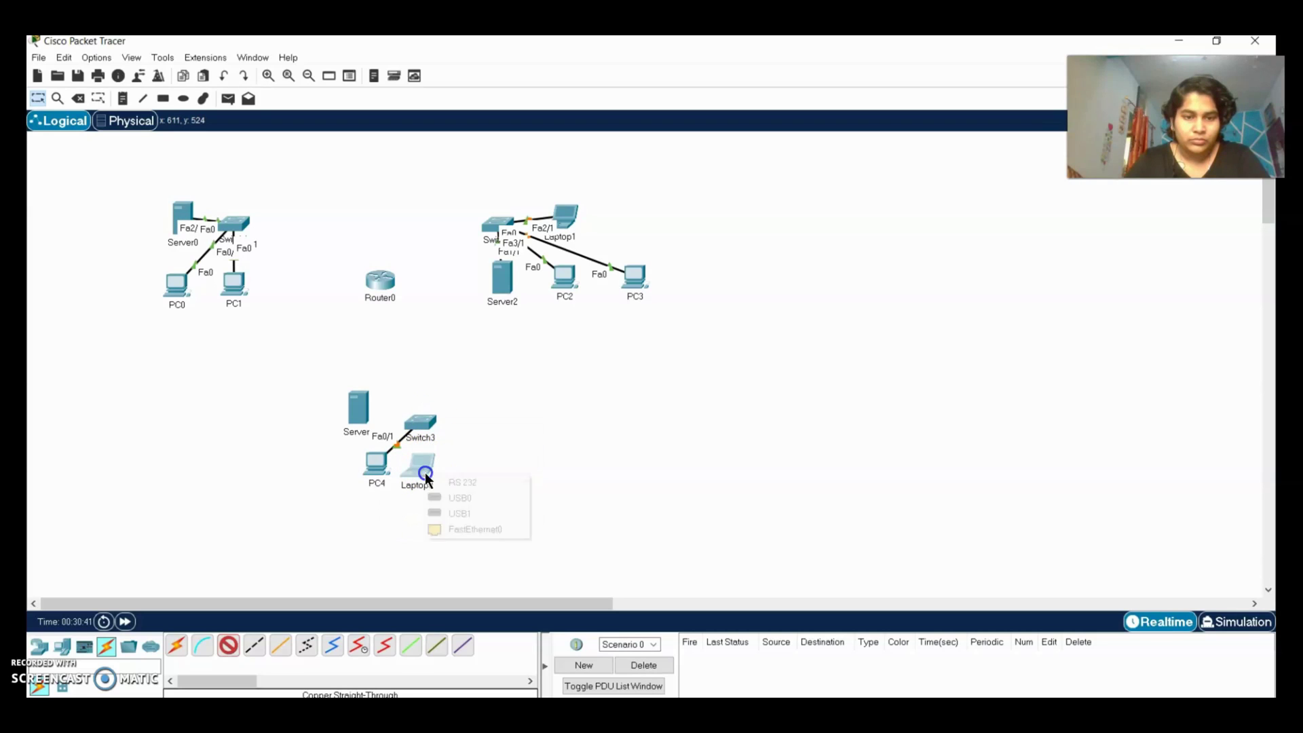
{"action": "left_click", "coordinate": [432, 533]}
{"action": "left_click", "coordinate": [418, 416]}
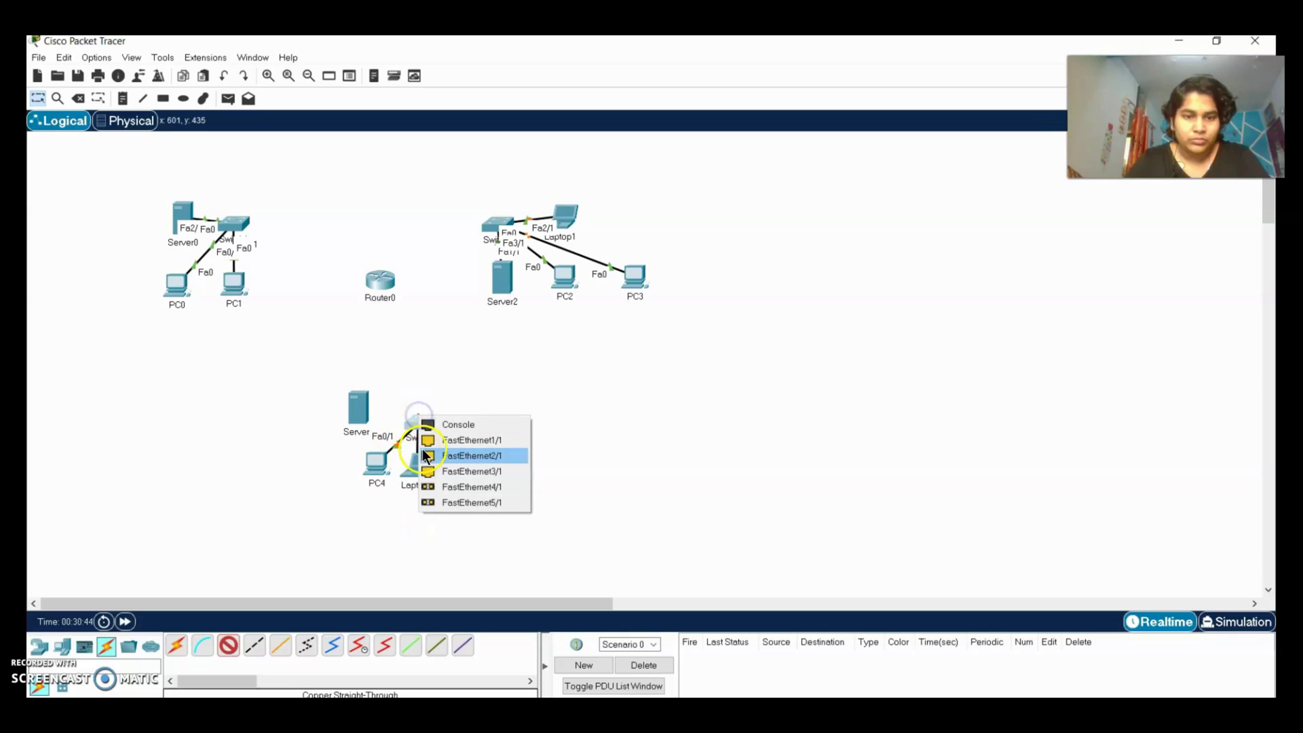
{"action": "left_click", "coordinate": [468, 455]}
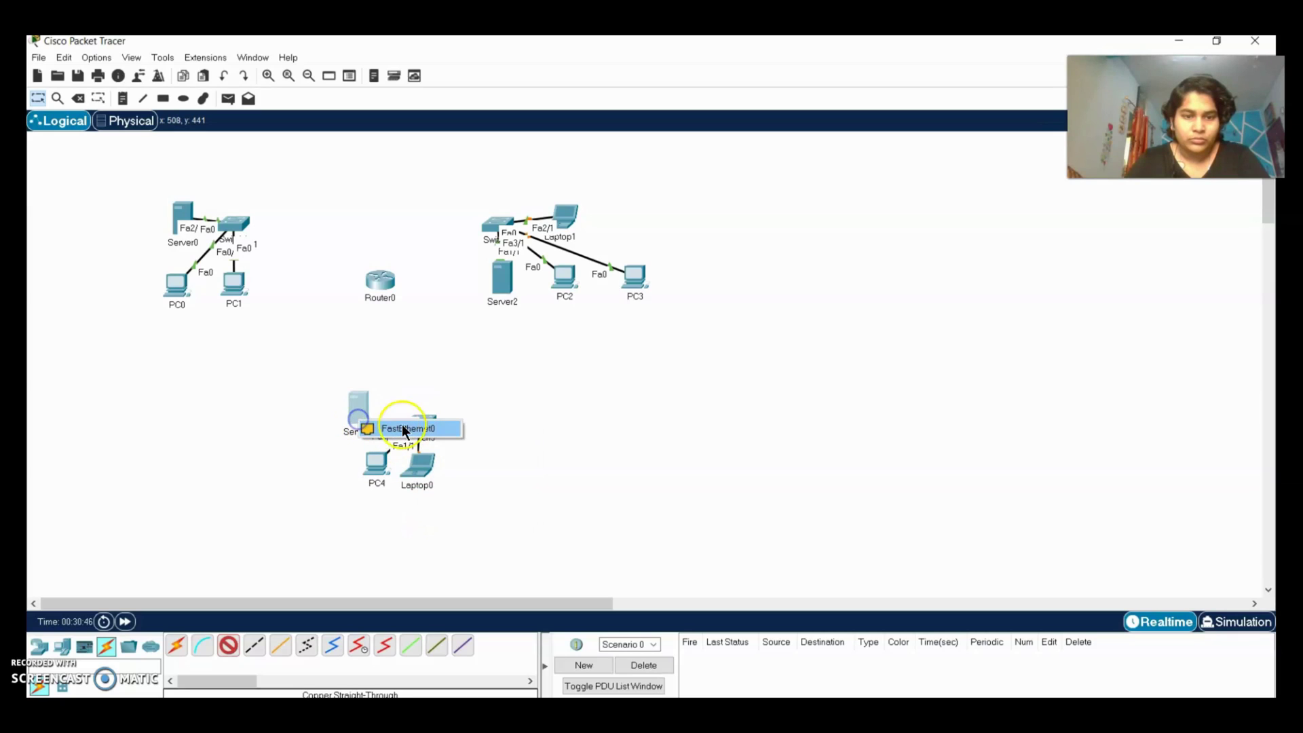
{"action": "left_click", "coordinate": [411, 425]}
{"action": "left_click", "coordinate": [426, 425]}
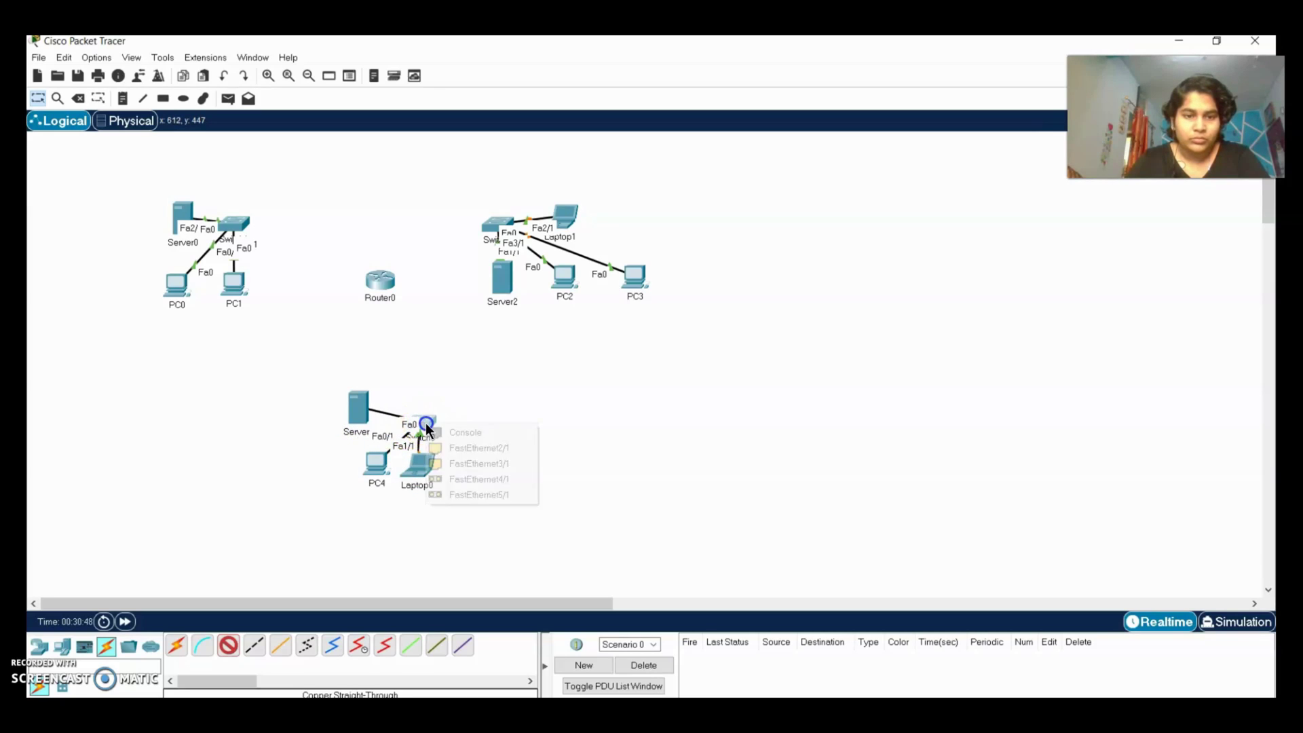
{"action": "left_click", "coordinate": [439, 449]}
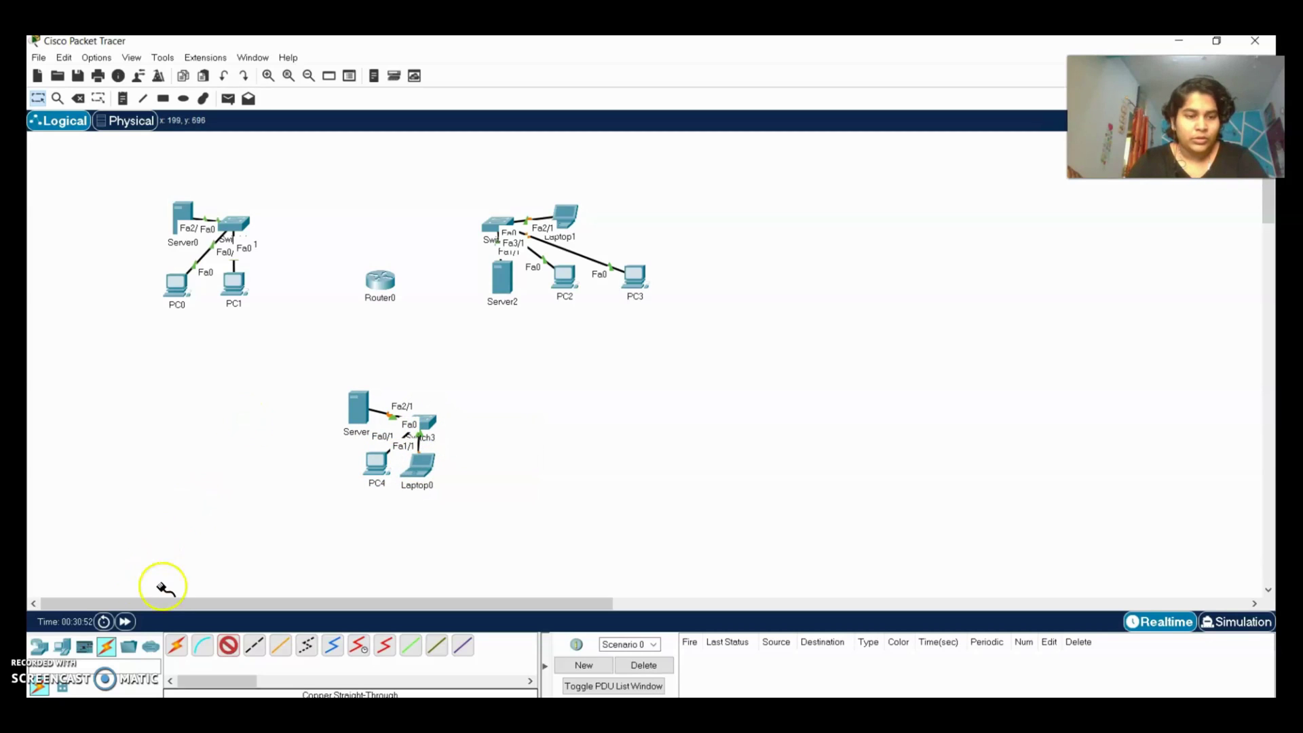
Connect Switch1's FastEthernet3/1 to Router0's FastEthernet0/0 with a Copper Straight-Through cable.
{"action": "left_click", "coordinate": [234, 222]}
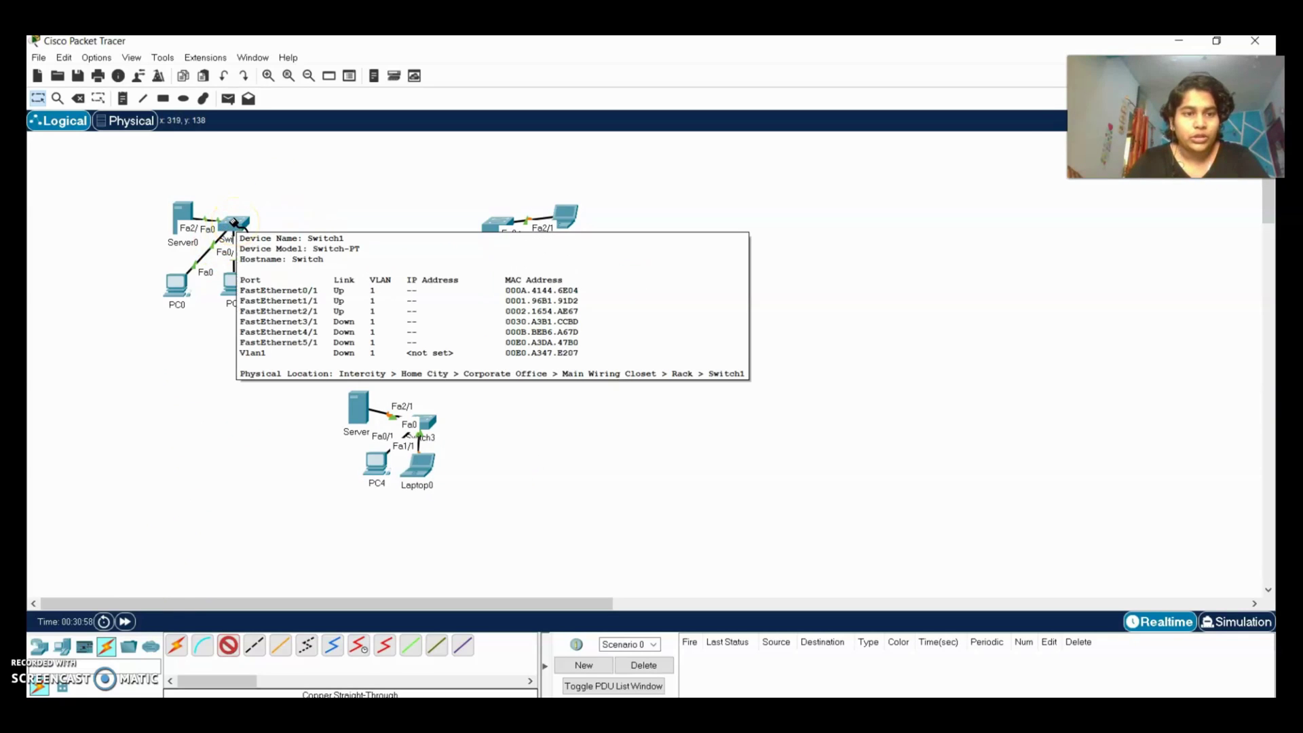
{"action": "left_click", "coordinate": [234, 222]}
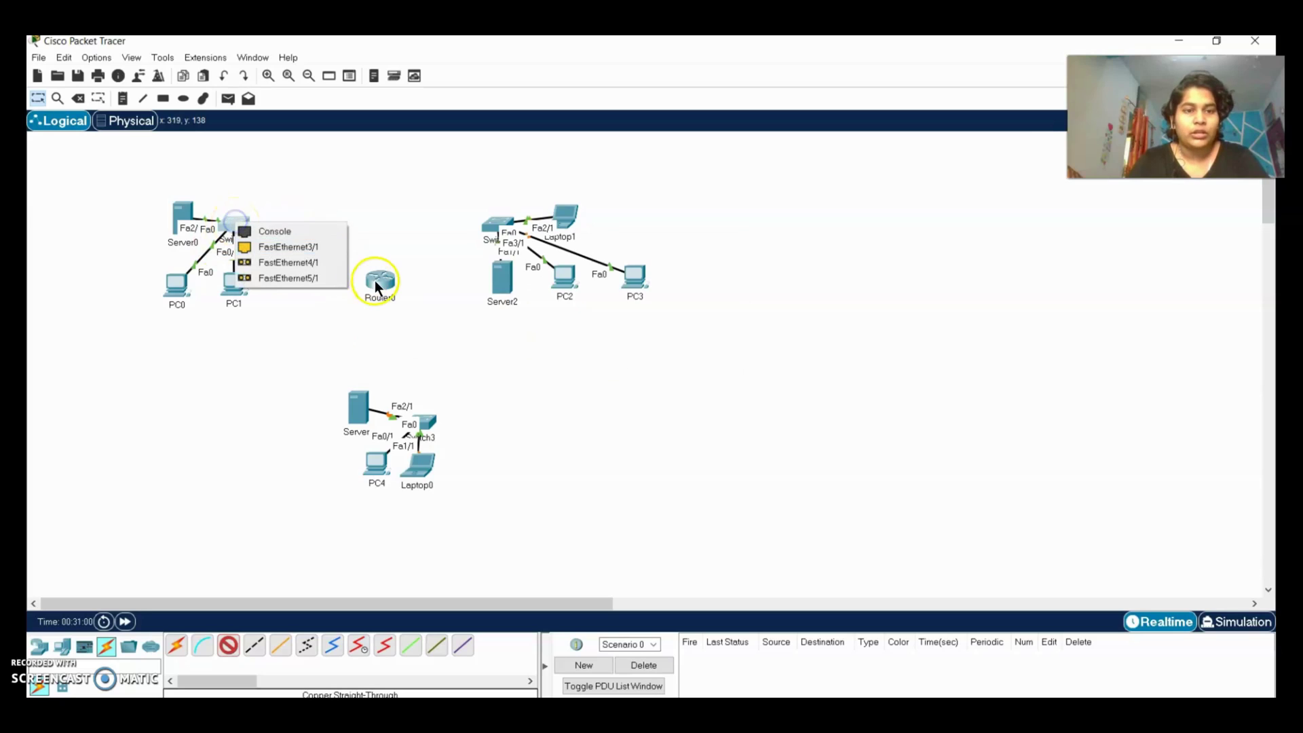
{"action": "left_click", "coordinate": [312, 246]}
{"action": "left_click", "coordinate": [371, 284]}
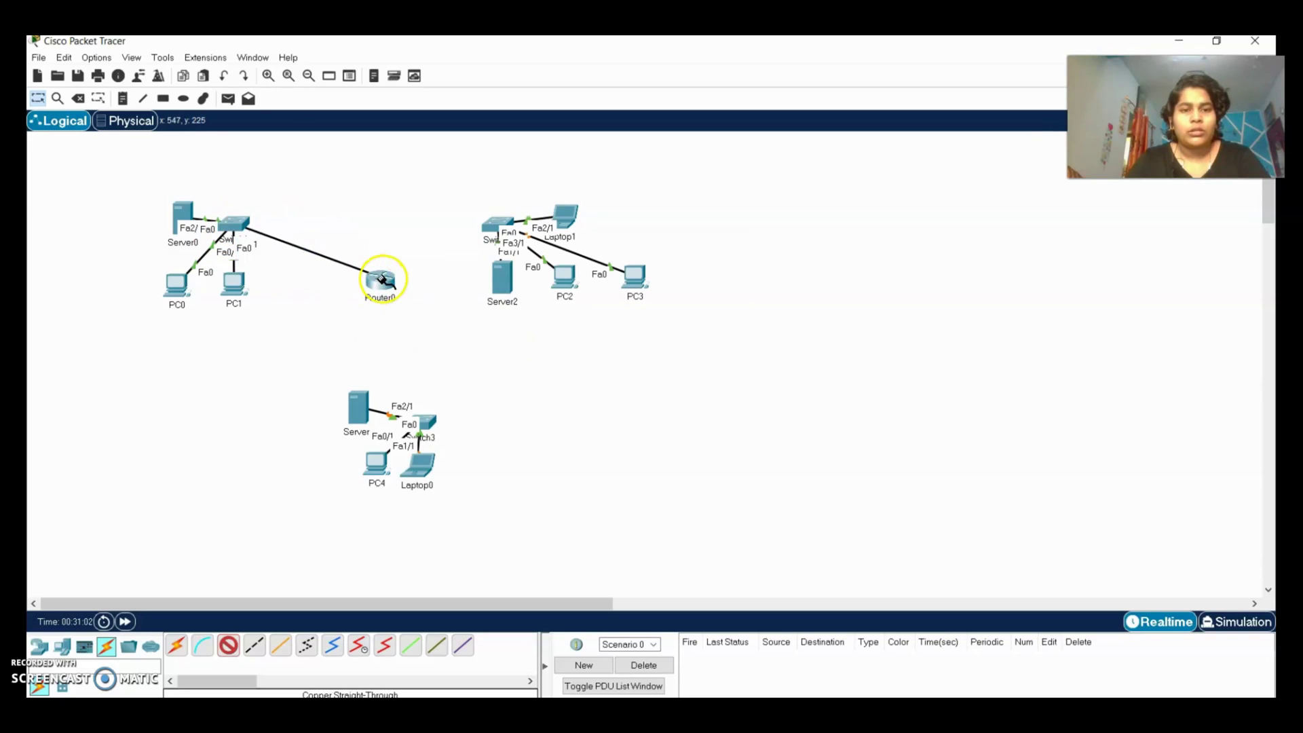
{"action": "left_click", "coordinate": [403, 319]}
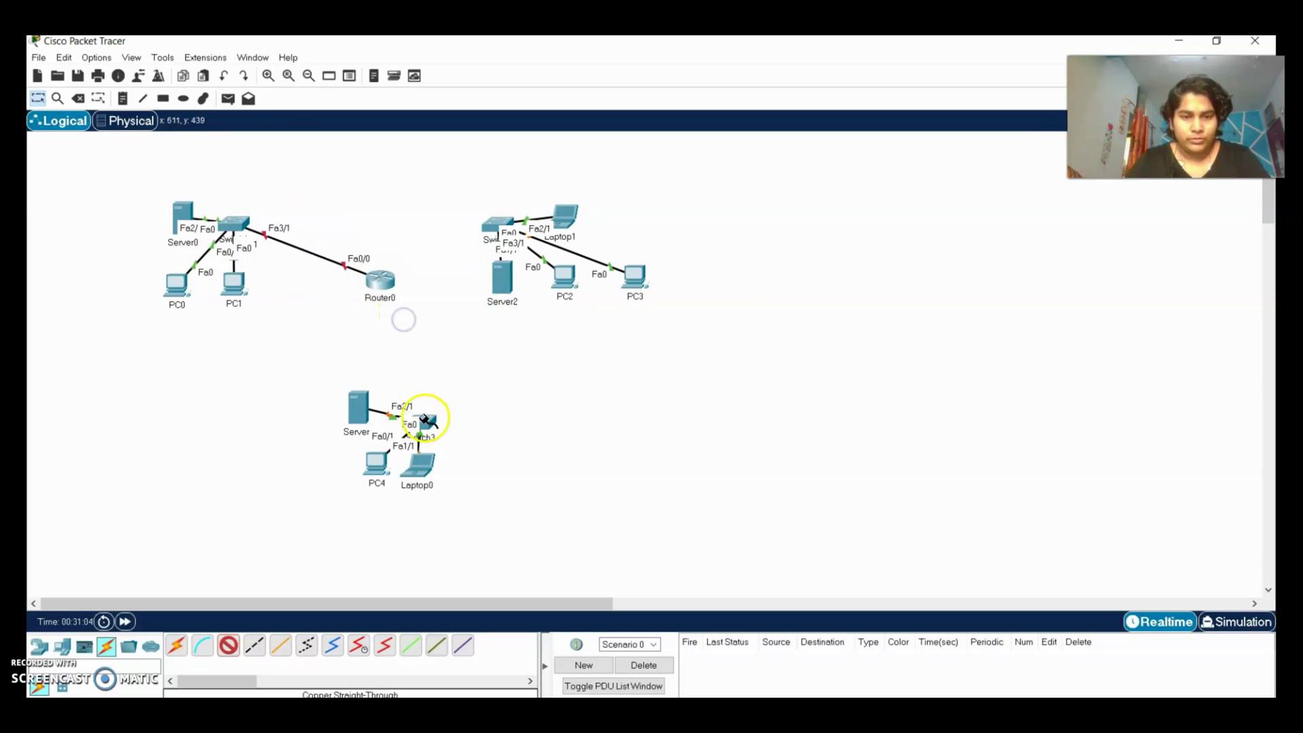
Connect Switch3's FastEthernet3/1 to Router0's FastEthernet1/0 with a Copper Straight-Through cable.
{"action": "left_click", "coordinate": [425, 422]}
{"action": "left_click", "coordinate": [437, 444]}
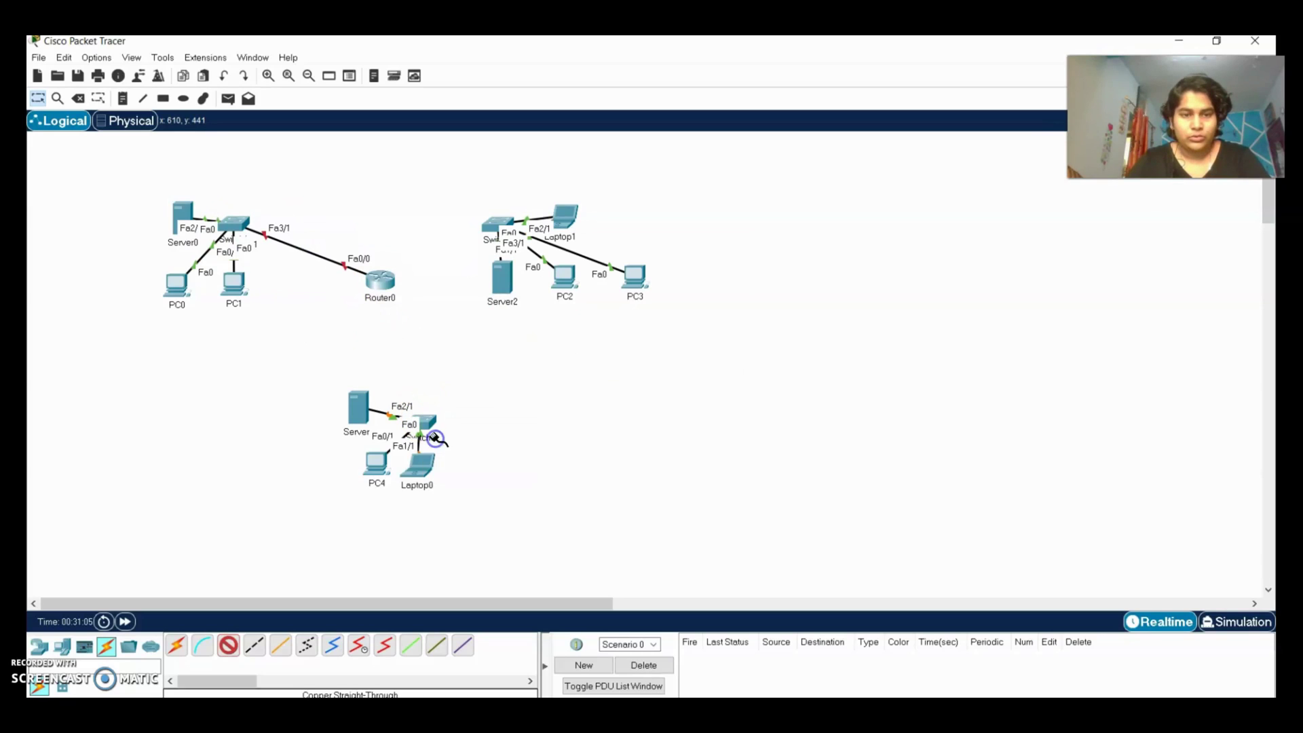
{"action": "left_click", "coordinate": [378, 279]}
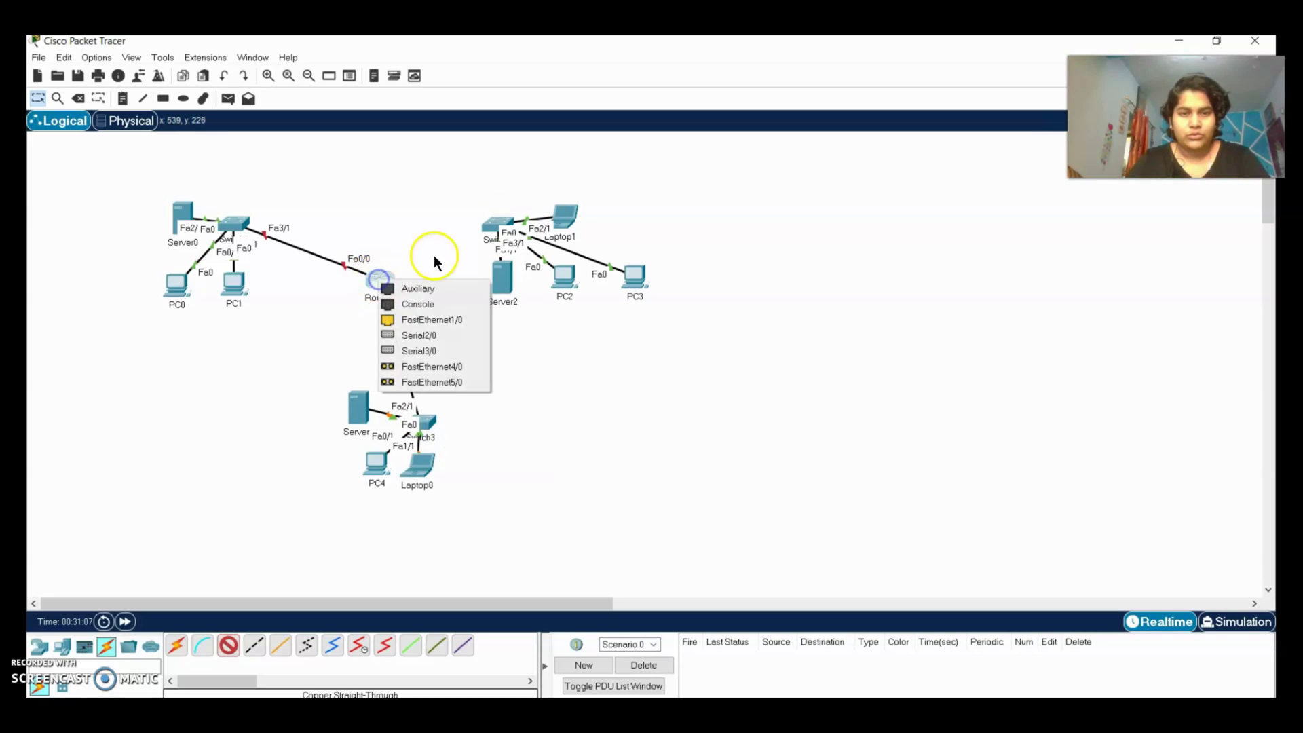
{"action": "left_click", "coordinate": [434, 318]}
{"action": "left_click", "coordinate": [502, 223]}
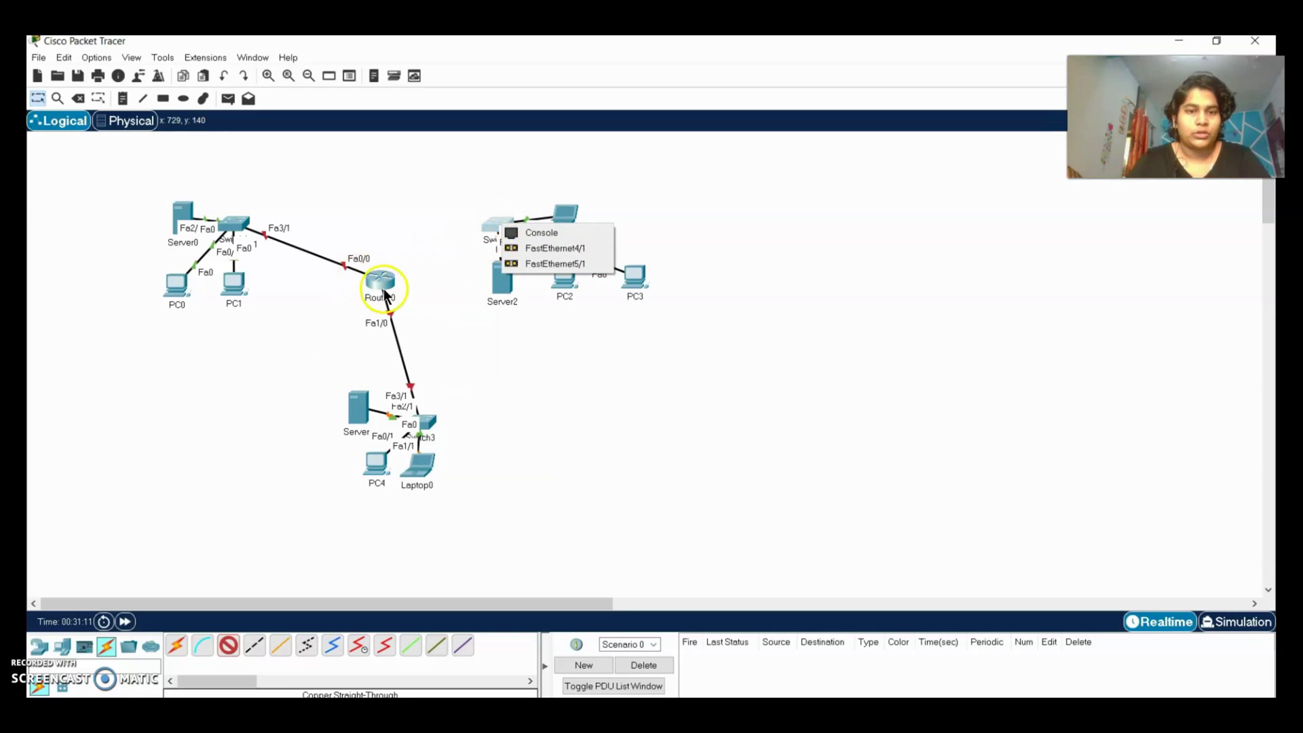
{"action": "left_click", "coordinate": [494, 226]}
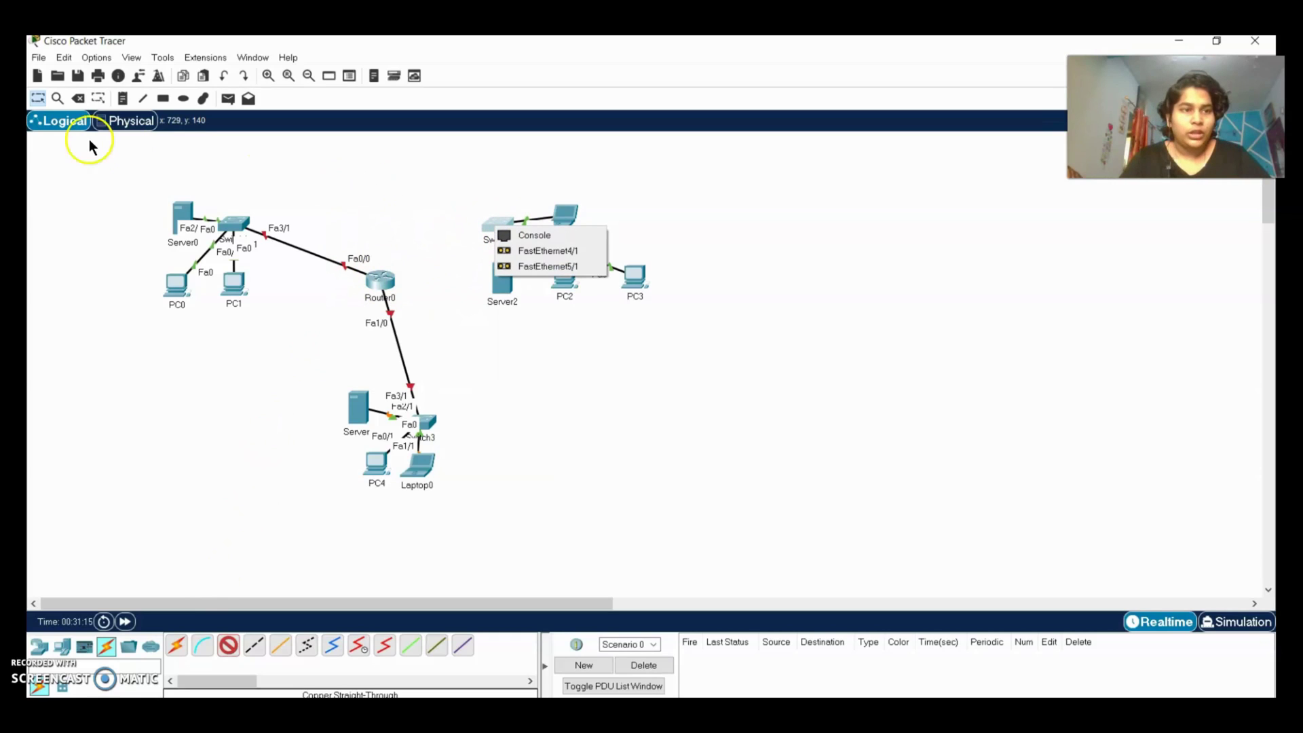
{"action": "left_click", "coordinate": [39, 100]}
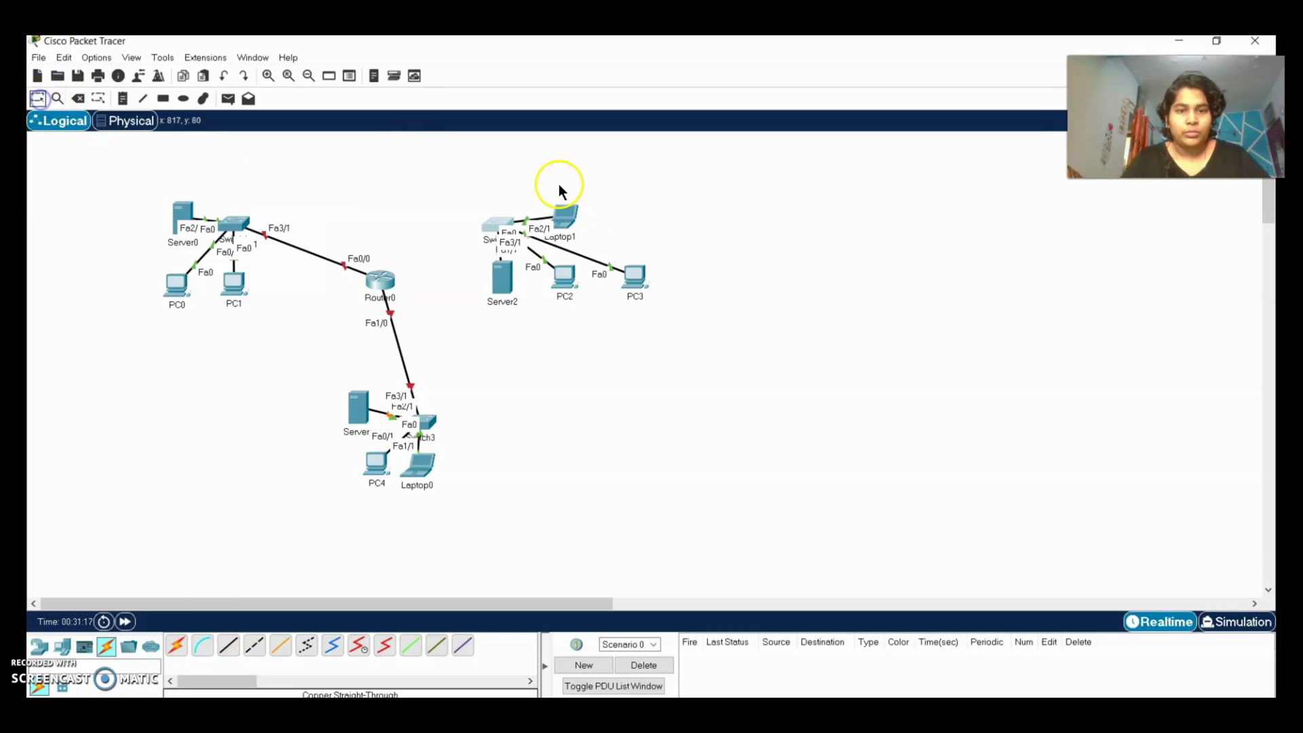
Power off Switch2 and install two PT-SWITCH-NM-1CFE modules in its empty slots.
{"action": "left_click", "coordinate": [492, 227]}
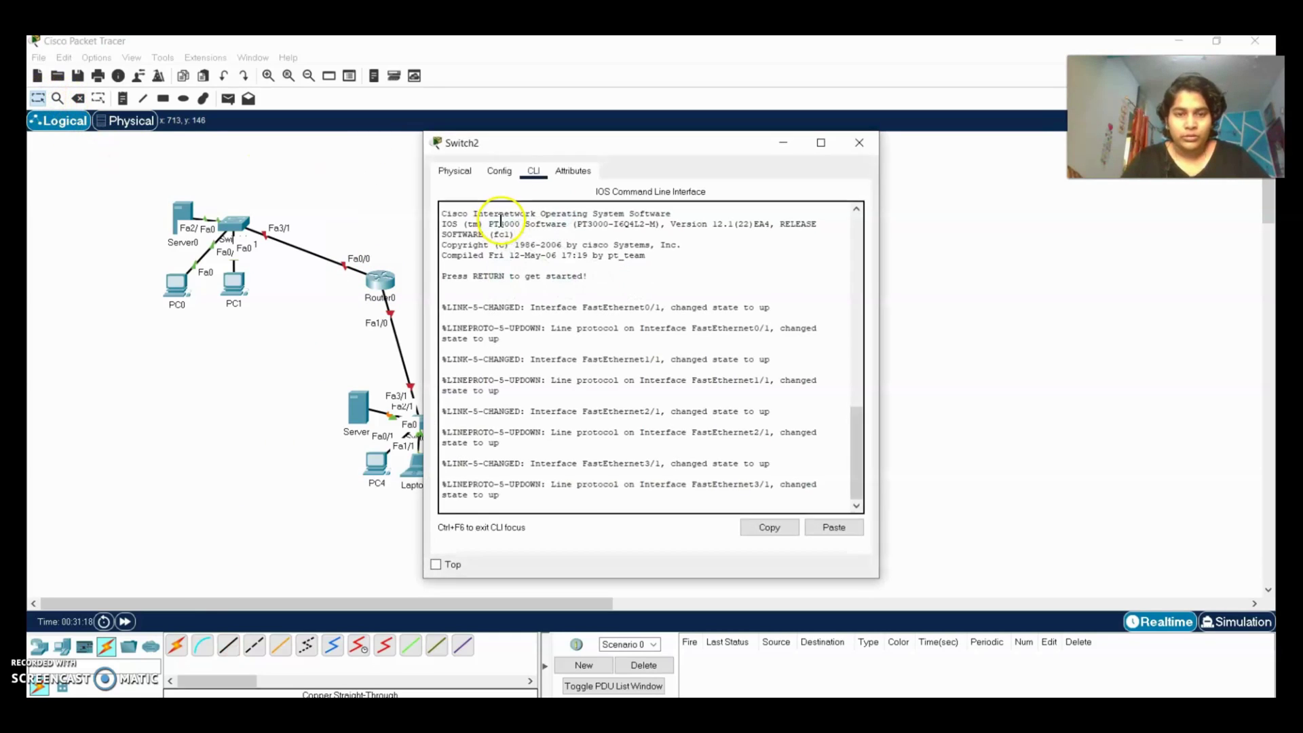
{"action": "left_click", "coordinate": [459, 170]}
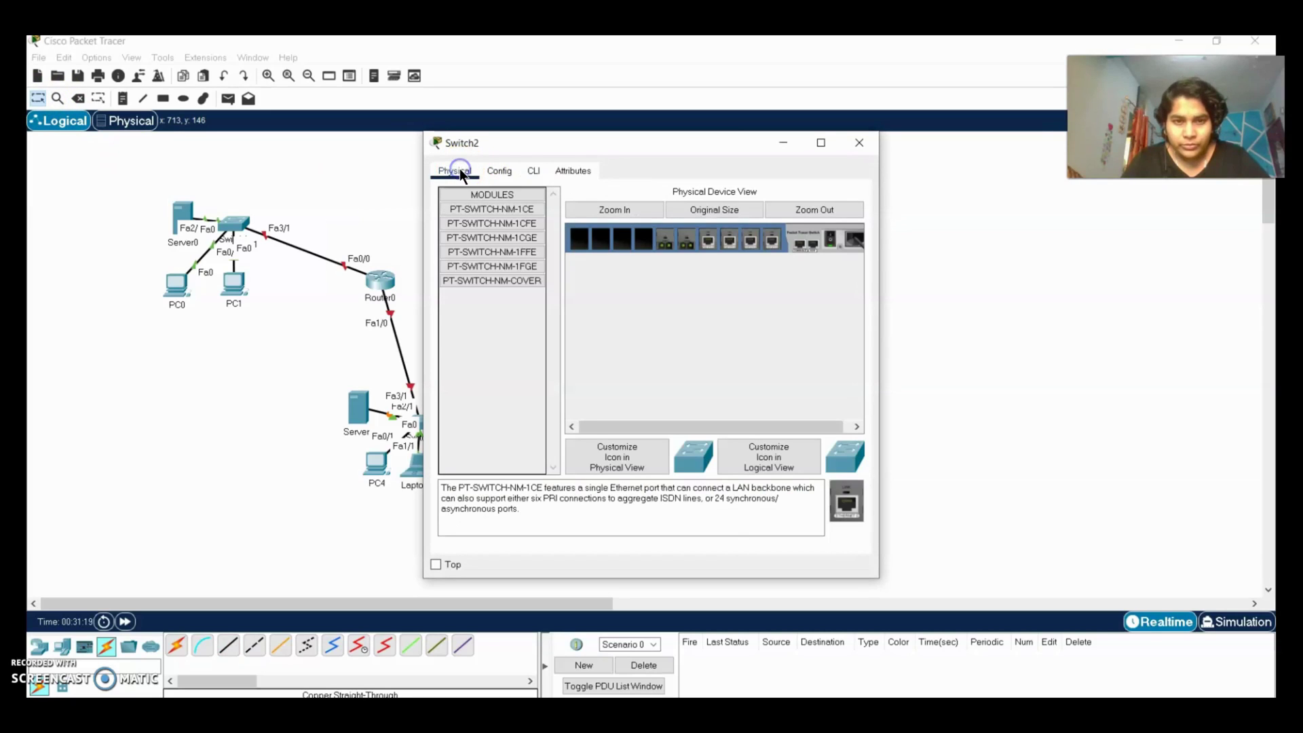
{"action": "left_click", "coordinate": [534, 225]}
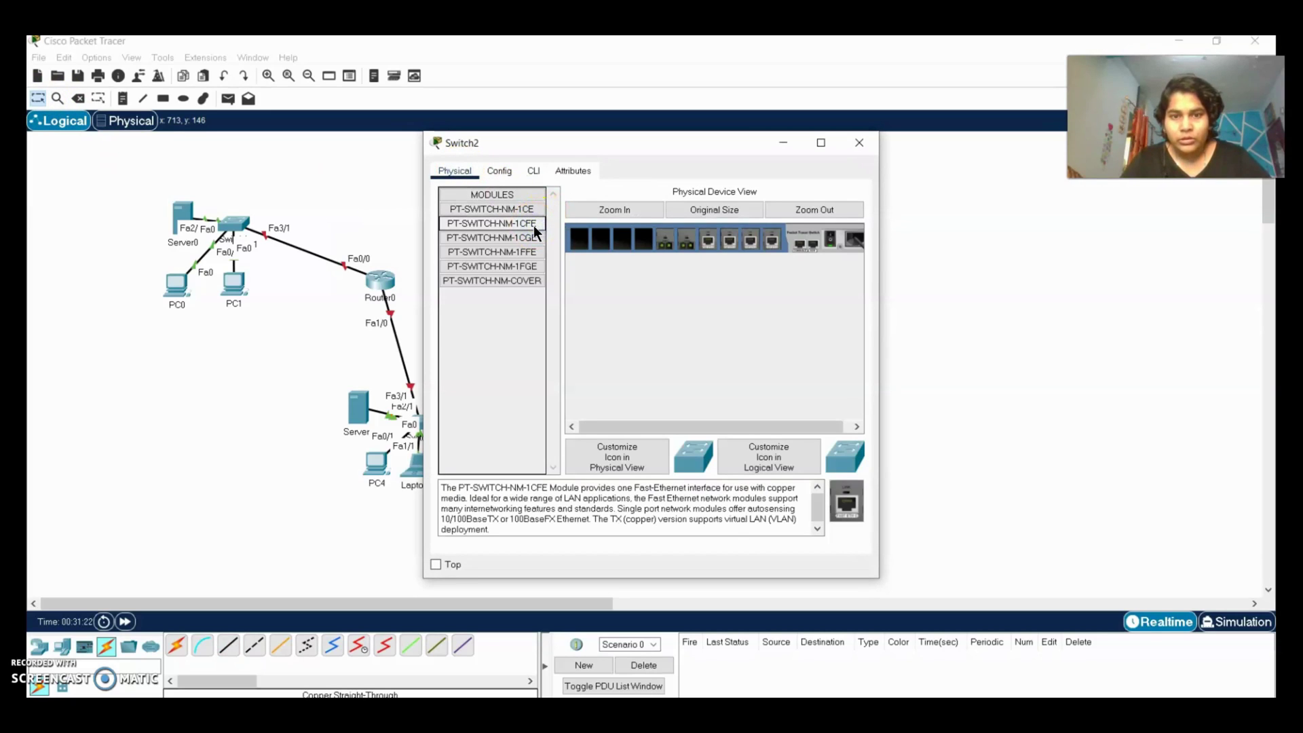
{"action": "mouse_move", "coordinate": [533, 225]}
{"action": "left_mouse_down"}
{"action": "mouse_move", "coordinate": [663, 247]}
{"action": "mouse_move", "coordinate": [543, 224]}
{"action": "mouse_move", "coordinate": [778, 246]}
{"action": "mouse_move", "coordinate": [827, 235]}
{"action": "left_mouse_up"}
{"action": "left_click_drag", "start_coordinate": [534, 224], "coordinate": [640, 236]}
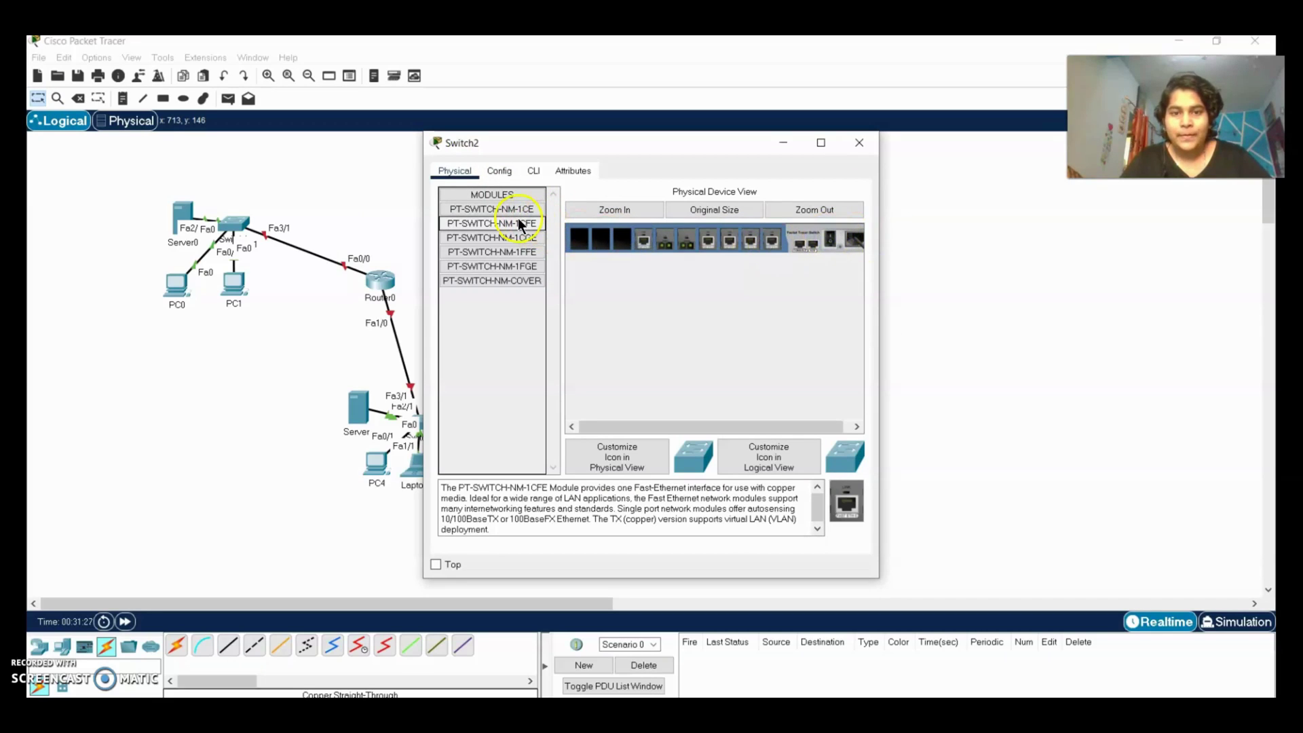
{"action": "left_click", "coordinate": [859, 142]}
{"action": "left_click", "coordinate": [379, 278]}
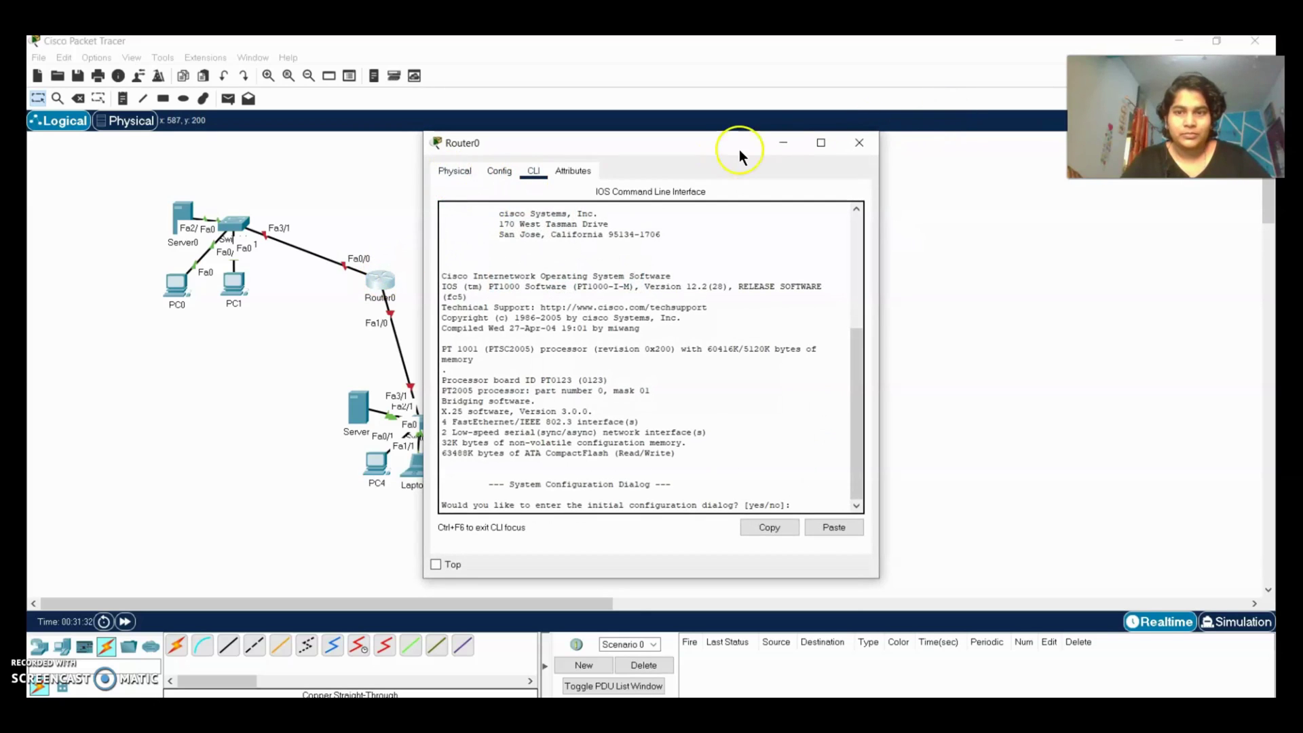
{"action": "left_click", "coordinate": [849, 144]}
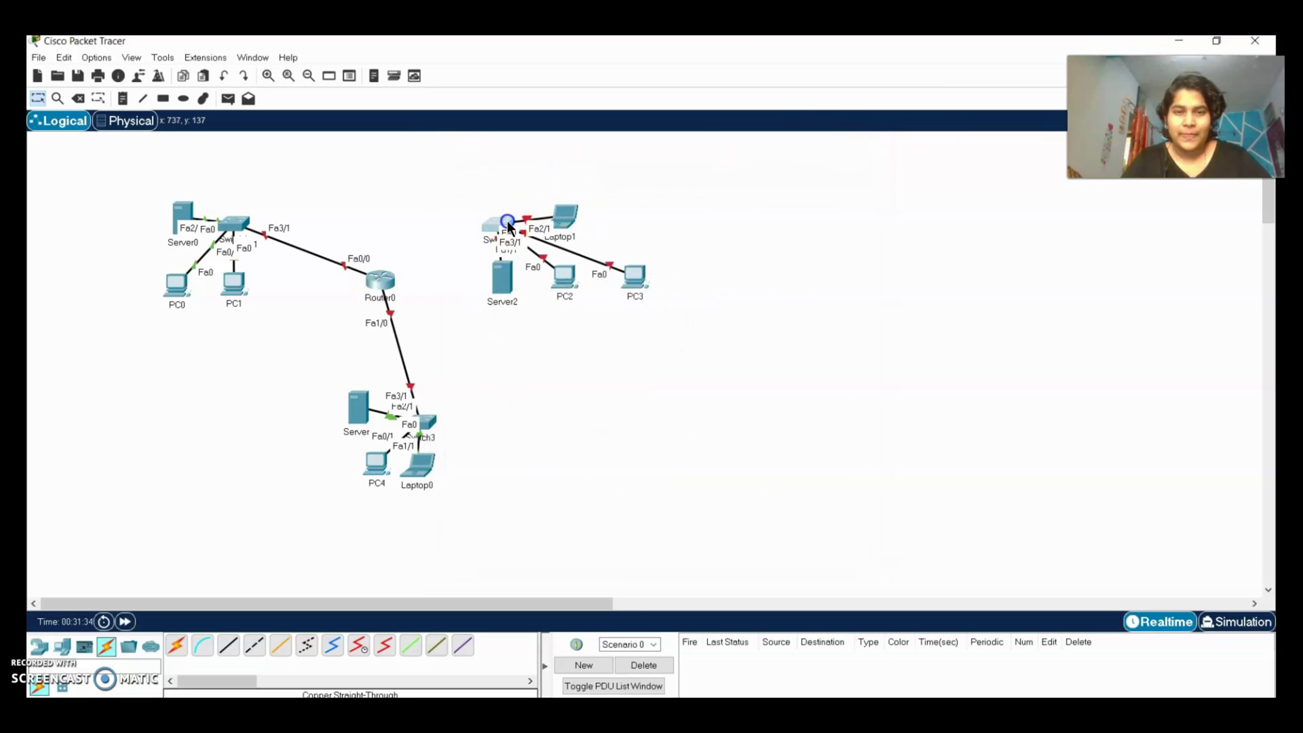
Power Switch2 back on and close its device window.
{"action": "left_click", "coordinate": [507, 221]}
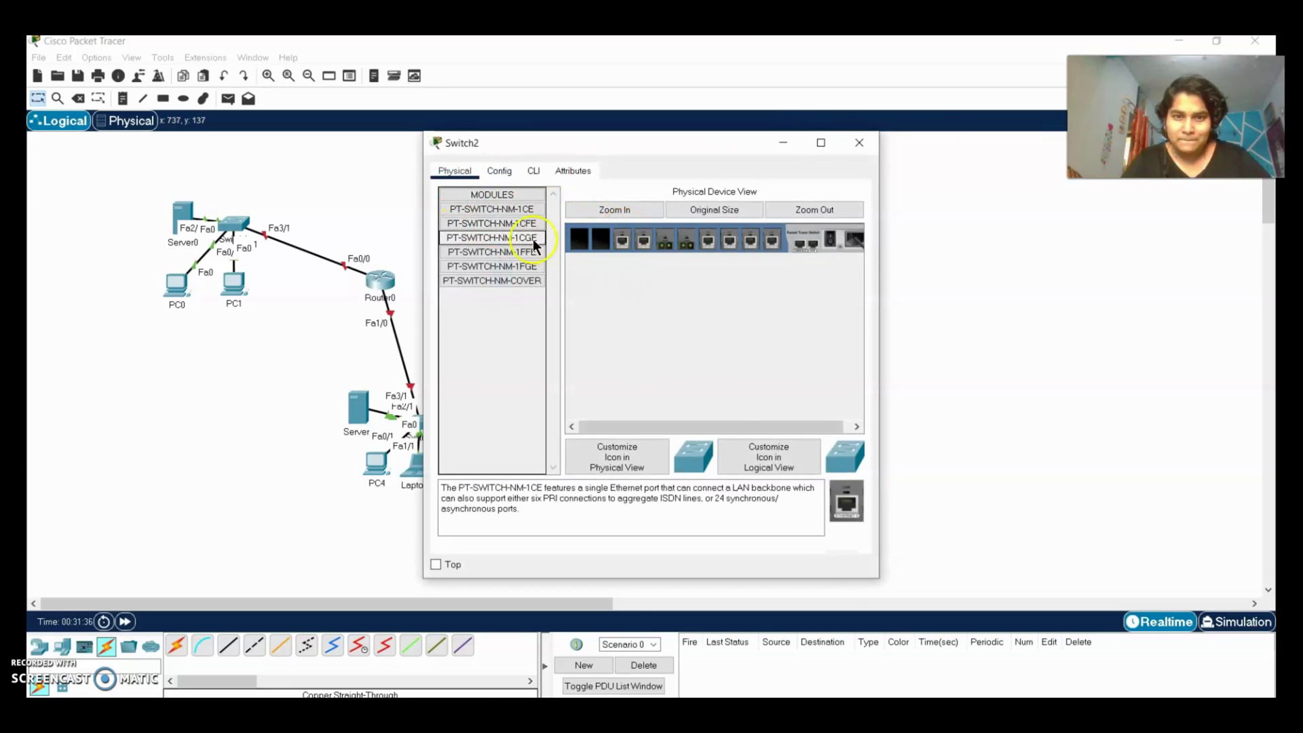
{"action": "left_click_drag", "start_coordinate": [833, 241], "coordinate": [832, 240]}
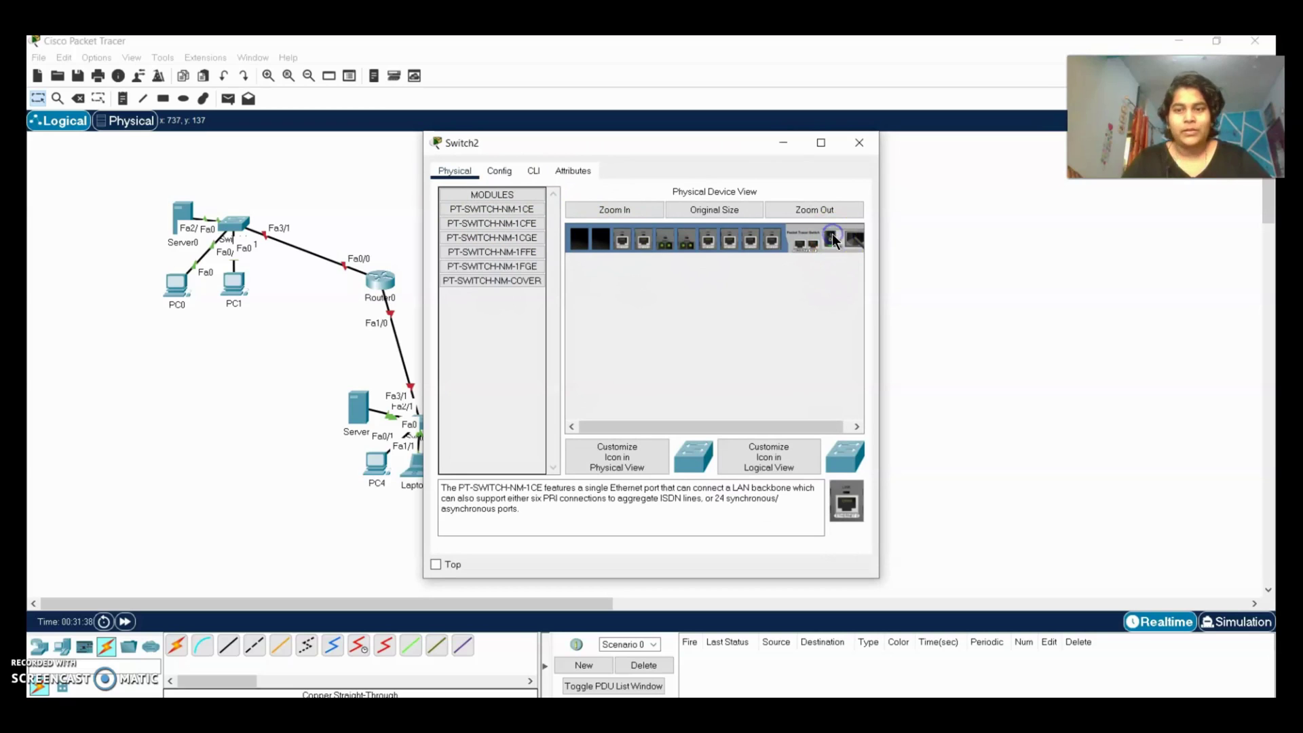
{"action": "left_click", "coordinate": [861, 142]}
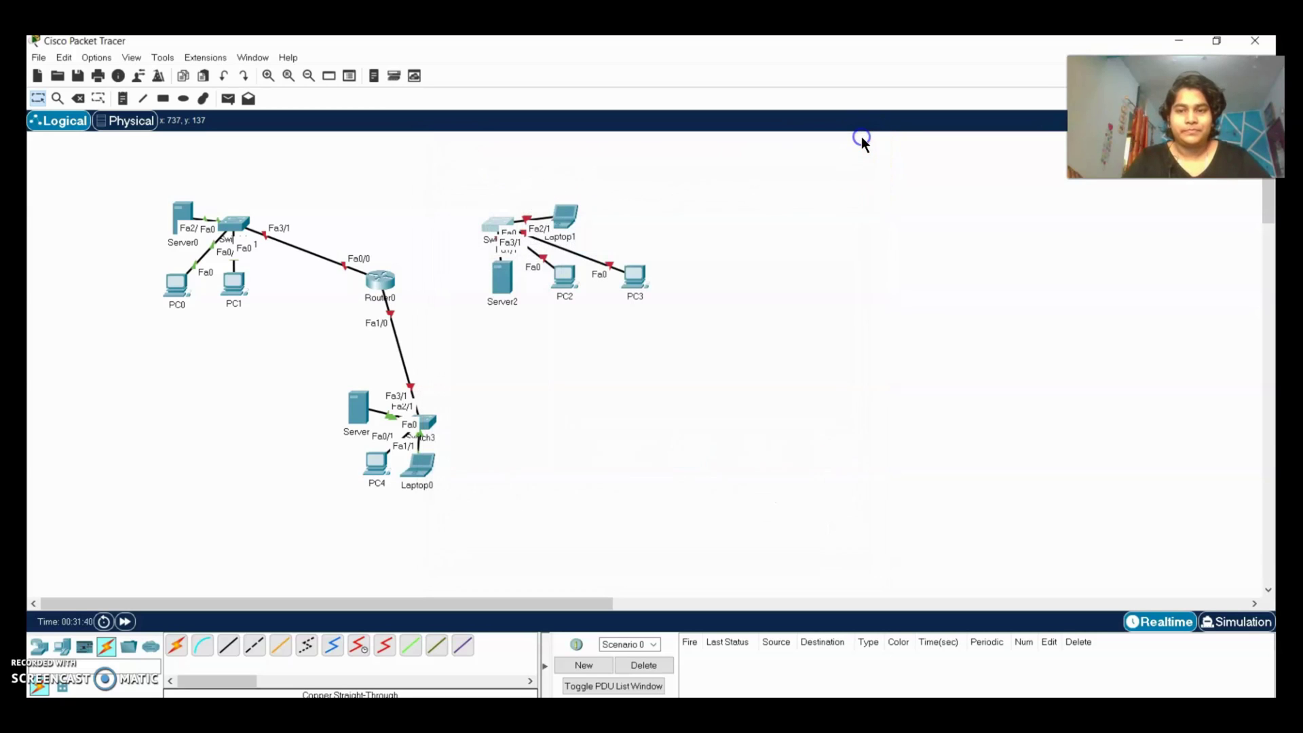
Power off Router0, install two PT-ROUTER-NM-1CFE modules in its empty slots, and switch its power back on.
{"action": "left_click", "coordinate": [374, 275]}
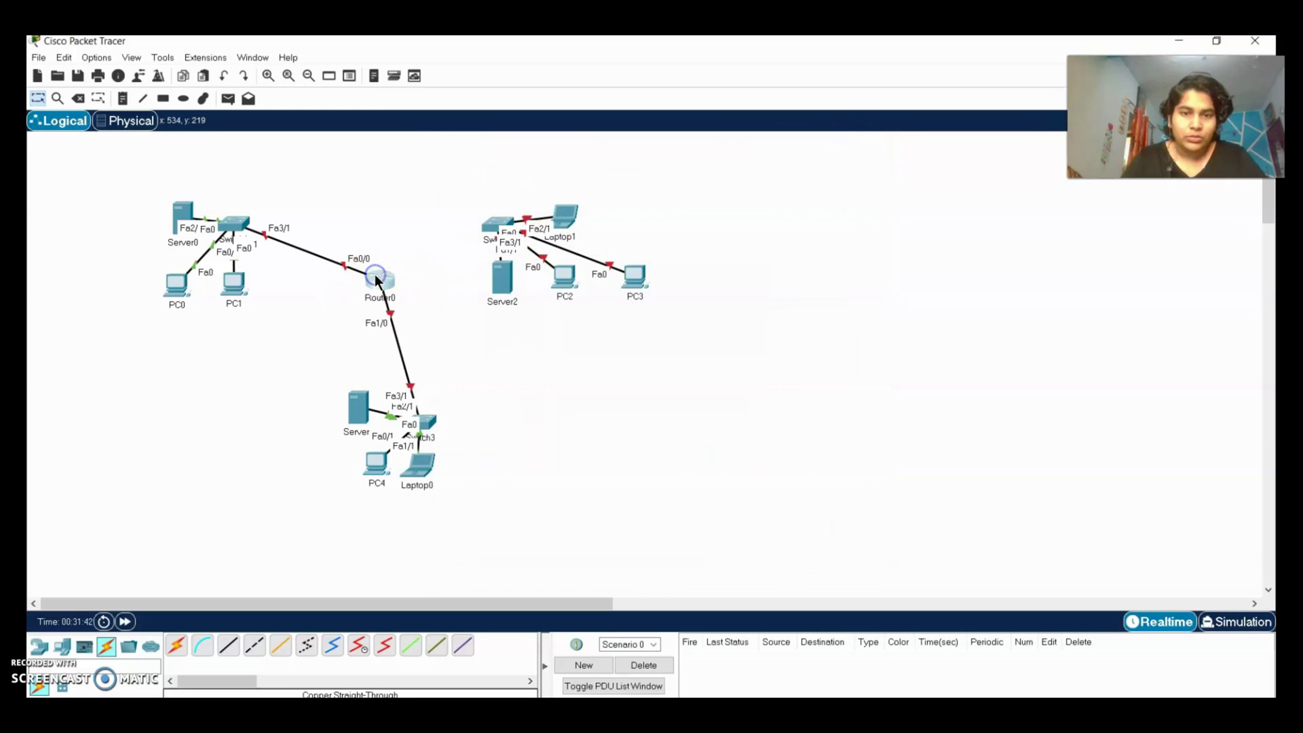
{"action": "left_click", "coordinate": [450, 164]}
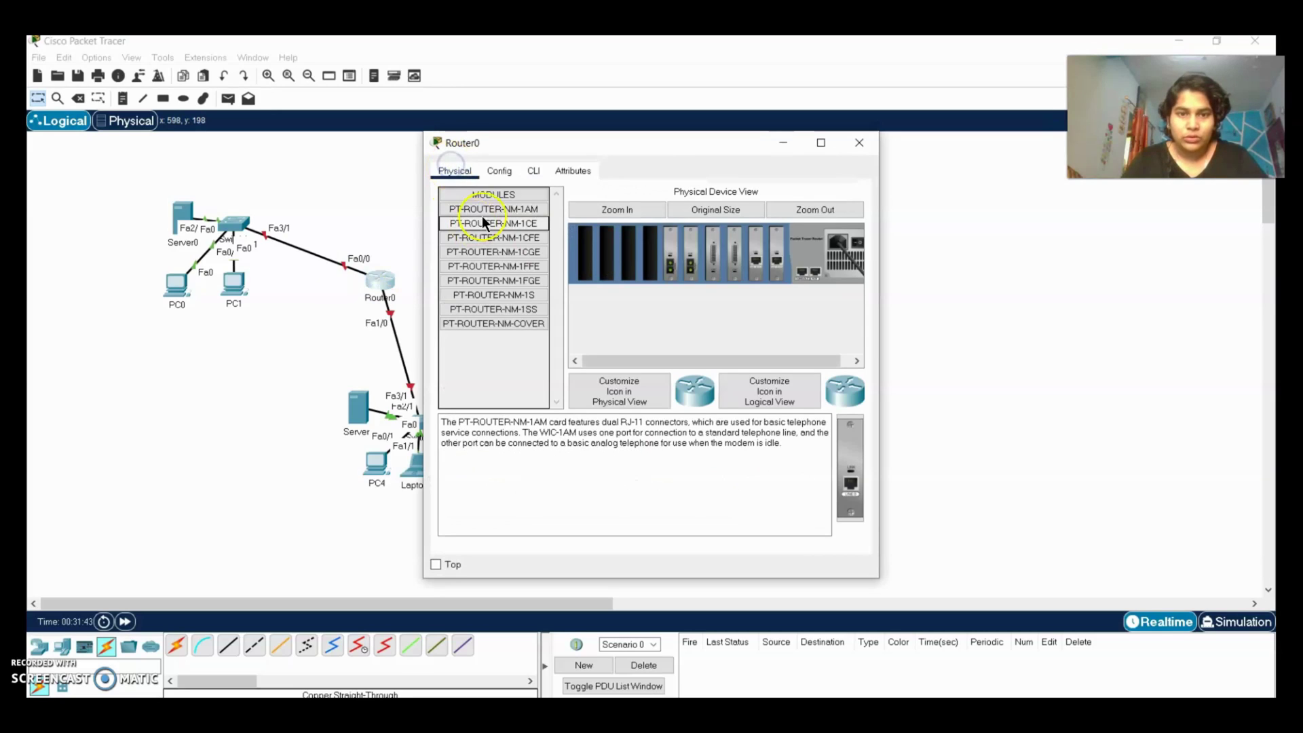
{"action": "left_click", "coordinate": [857, 245]}
{"action": "left_click_drag", "start_coordinate": [538, 235], "coordinate": [652, 246]}
{"action": "left_click", "coordinate": [532, 239]}
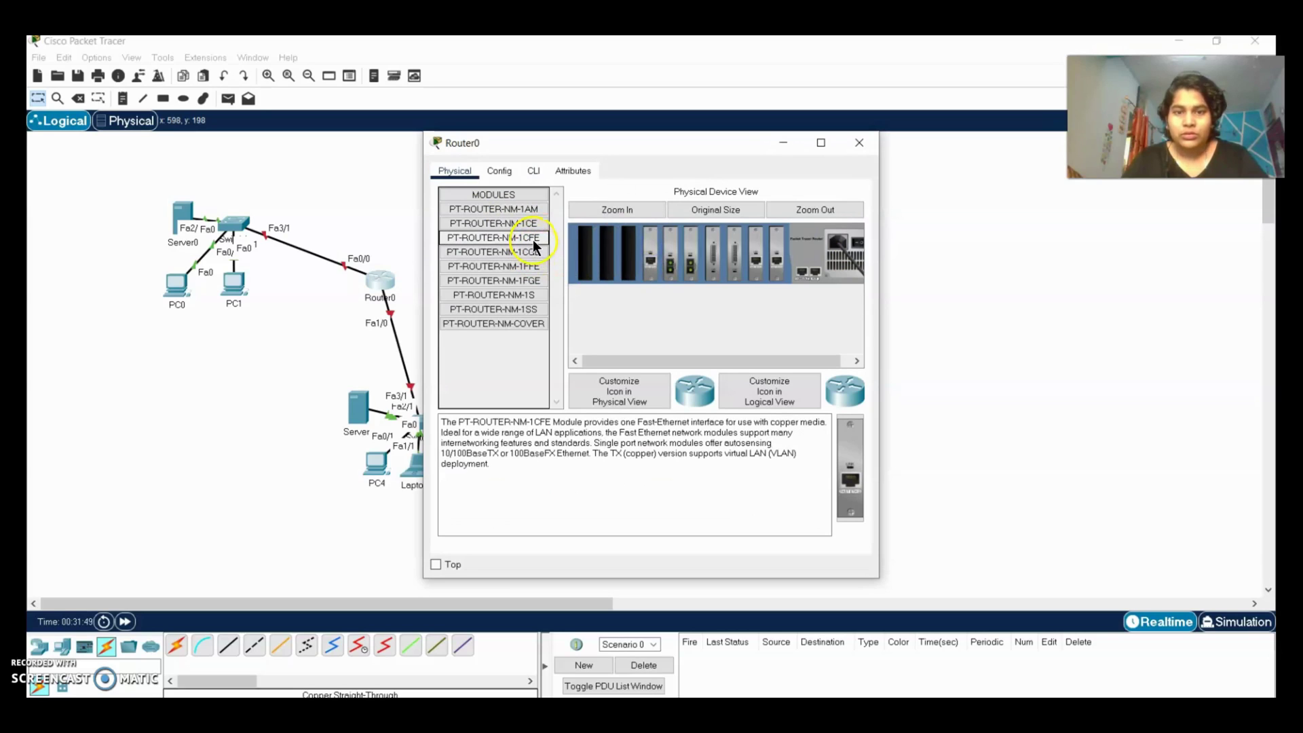
{"action": "left_click_drag", "start_coordinate": [531, 239], "coordinate": [629, 245]}
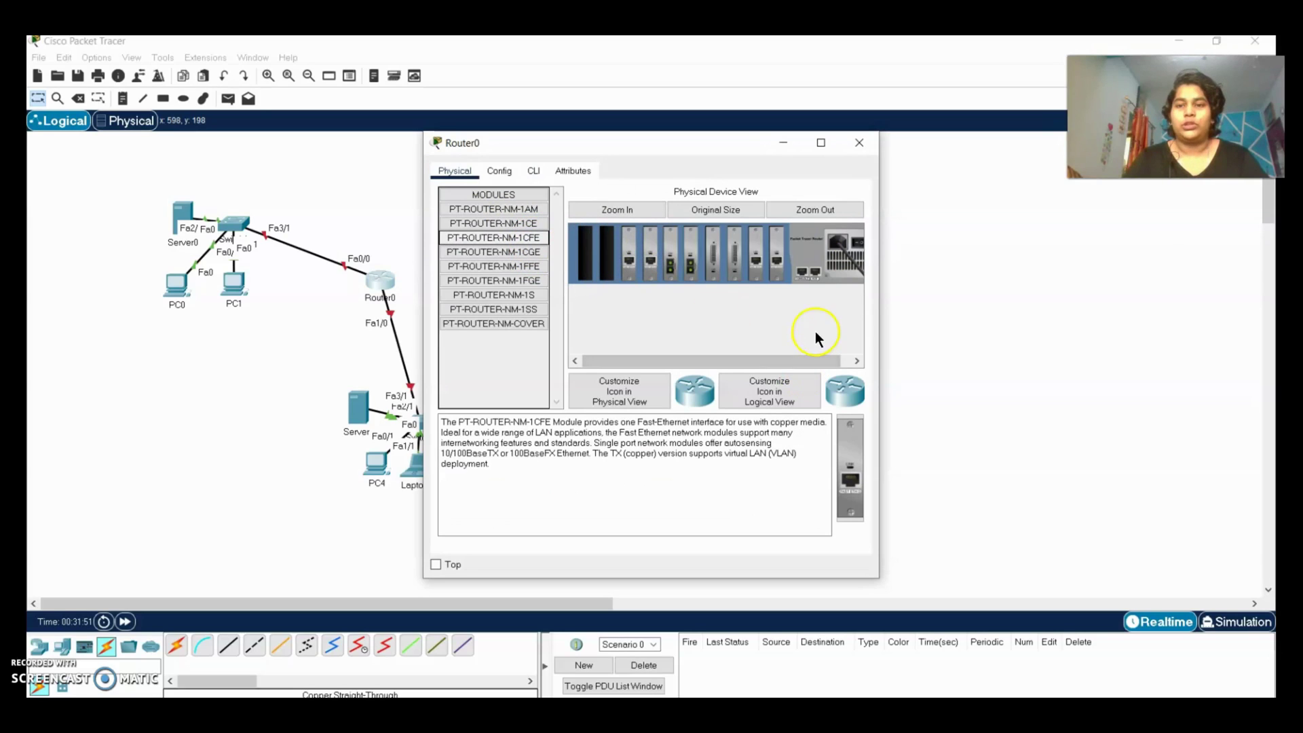
{"action": "left_click", "coordinate": [855, 244]}
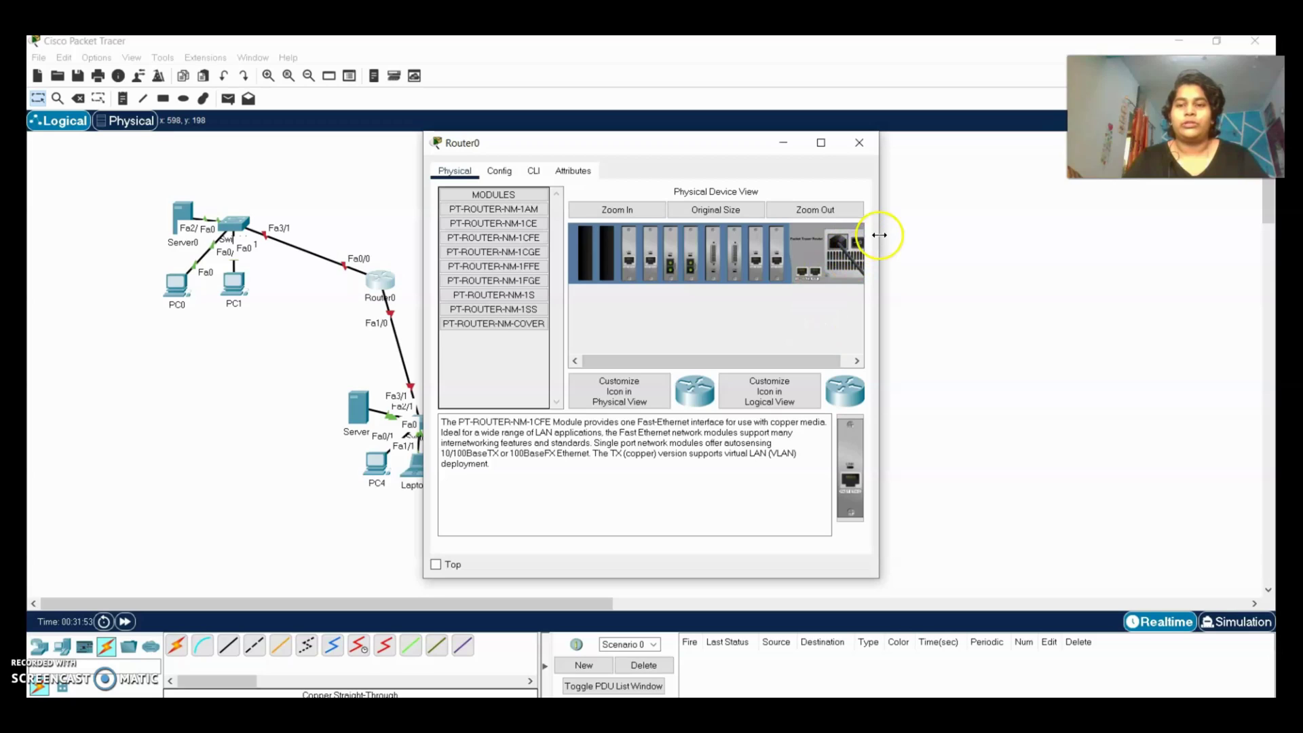
{"action": "left_click", "coordinate": [860, 144]}
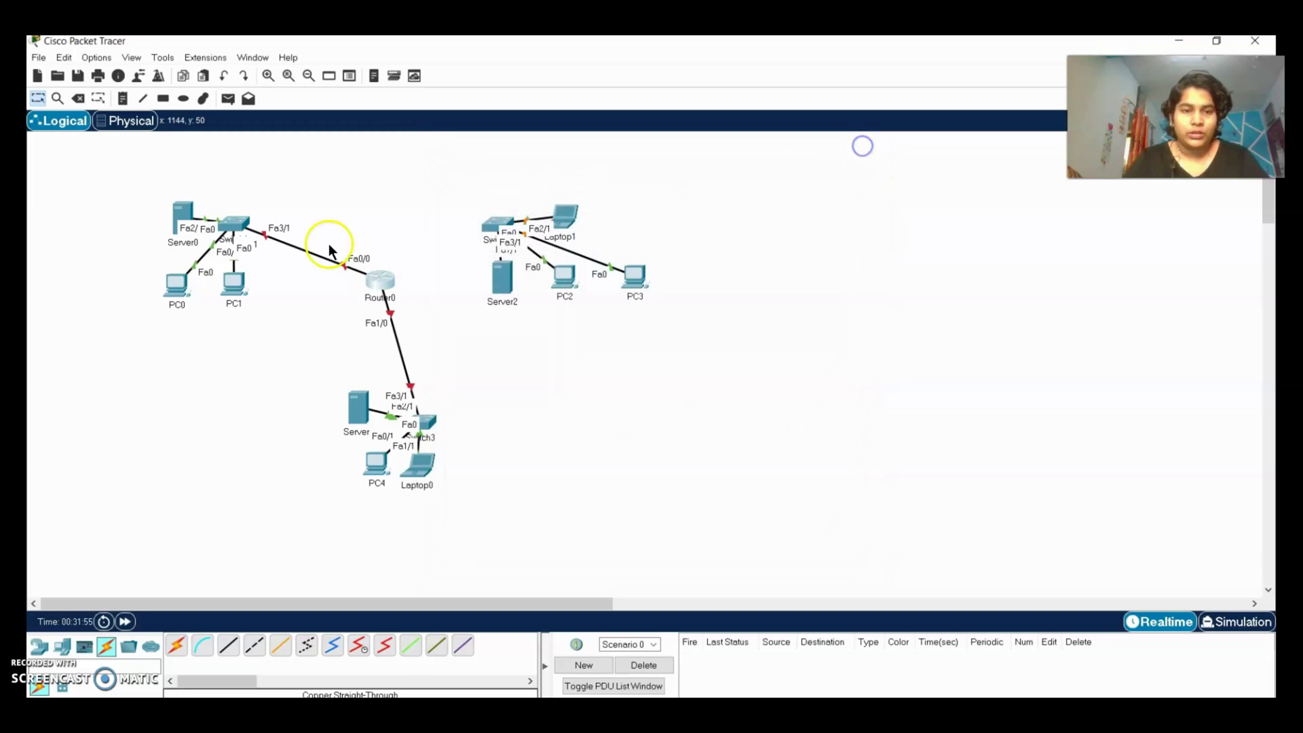
Connect Switch2's FastEthernet6/1 to Router0's FastEthernet6/0 with a Copper Straight-Through cable.
{"action": "left_click", "coordinate": [229, 647]}
{"action": "left_click", "coordinate": [498, 222]}
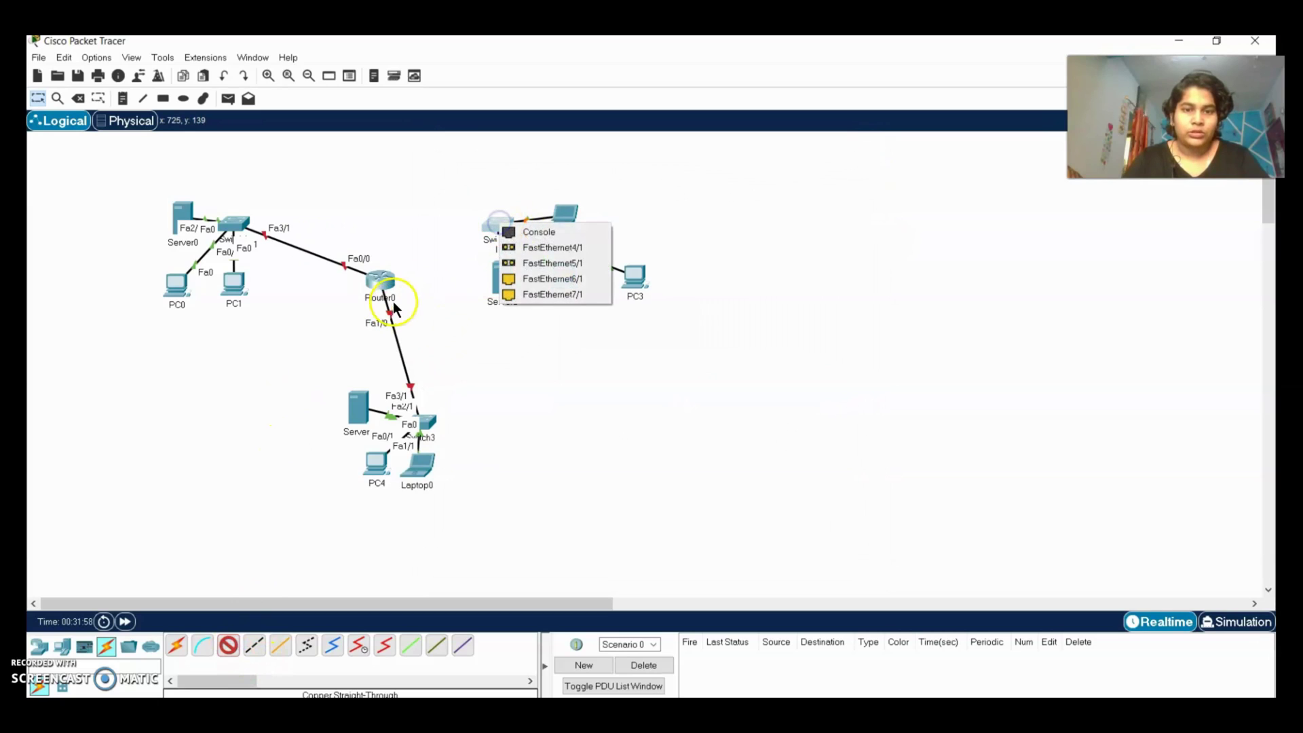
{"action": "left_click", "coordinate": [536, 279]}
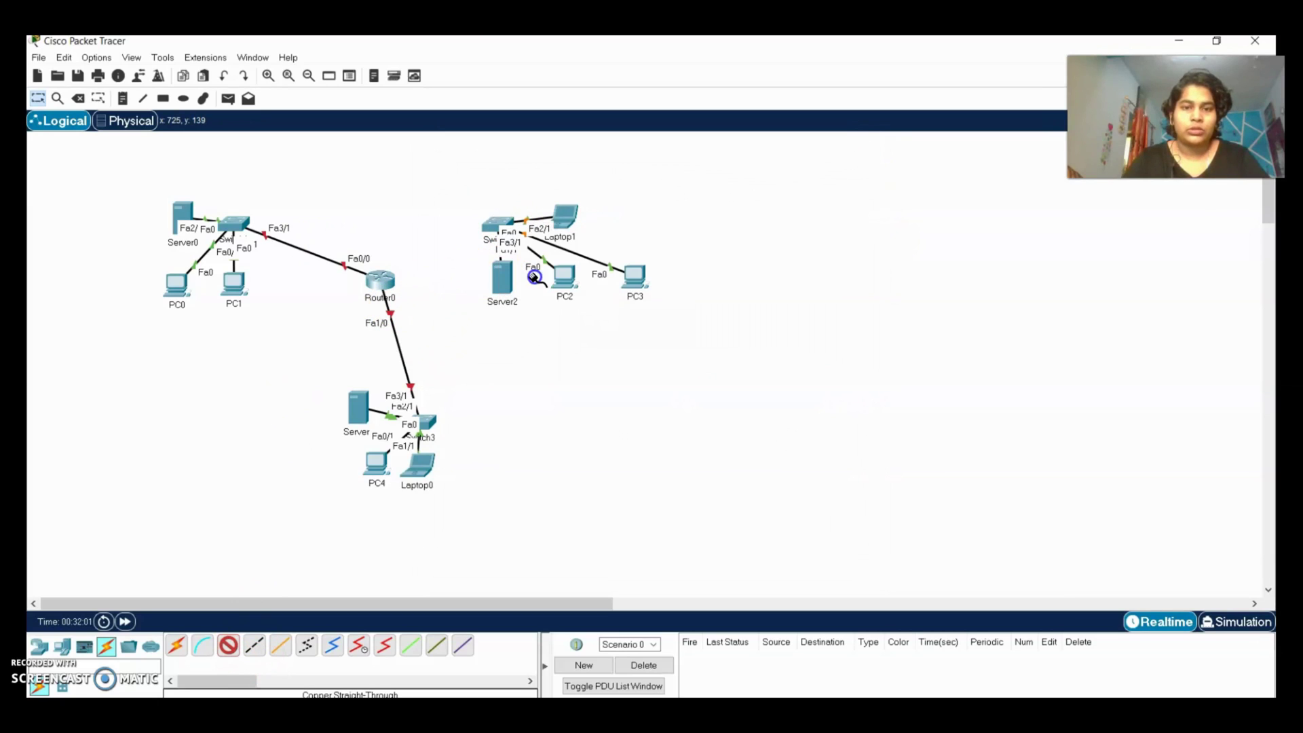
{"action": "left_click", "coordinate": [380, 285]}
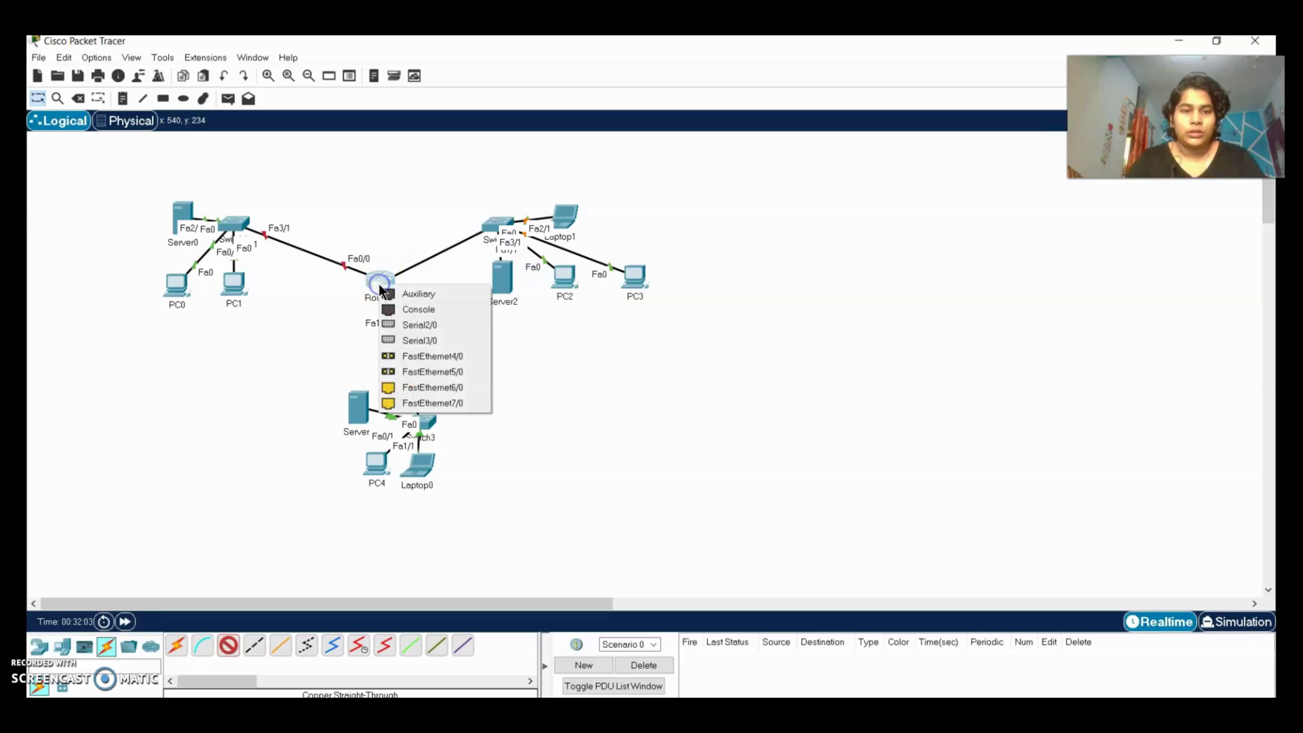
{"action": "left_click", "coordinate": [432, 387]}
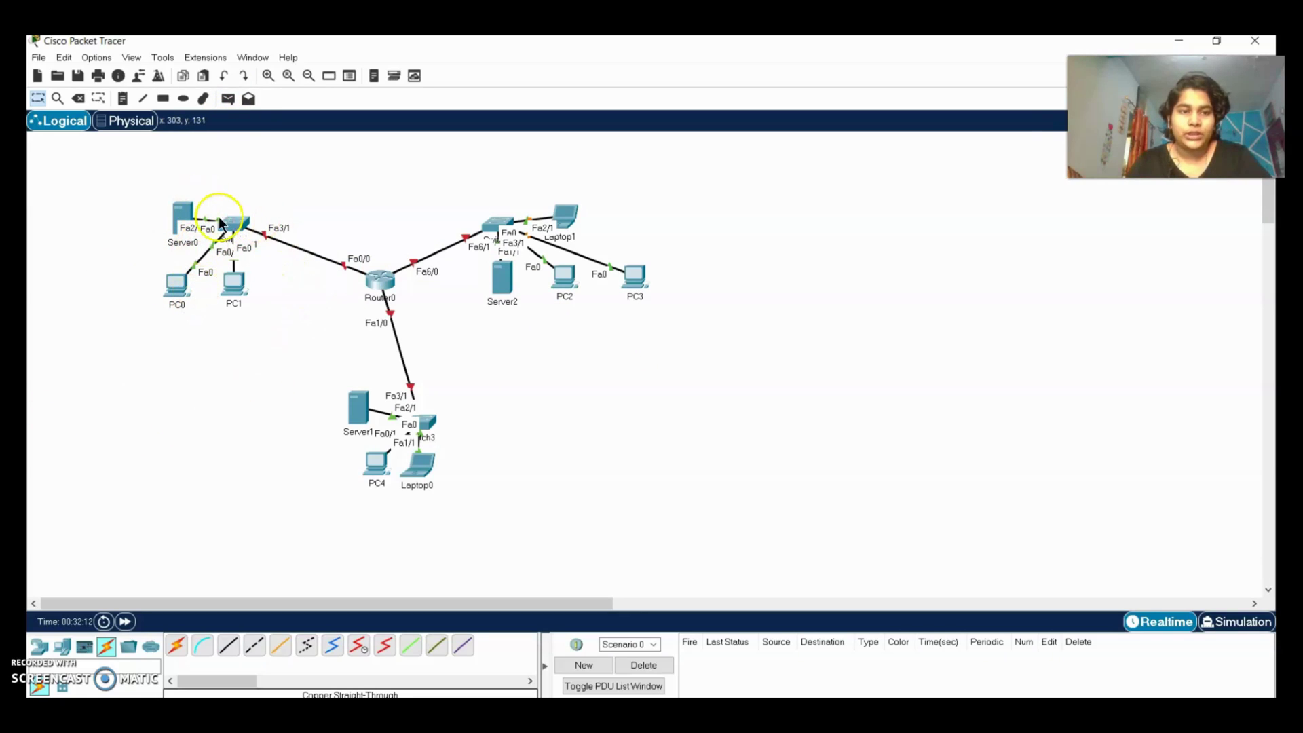
Give PC0 the static IPv4 address 192.168.10.1 with subnet mask 255.255.255.0.
{"action": "left_click", "coordinate": [174, 287]}
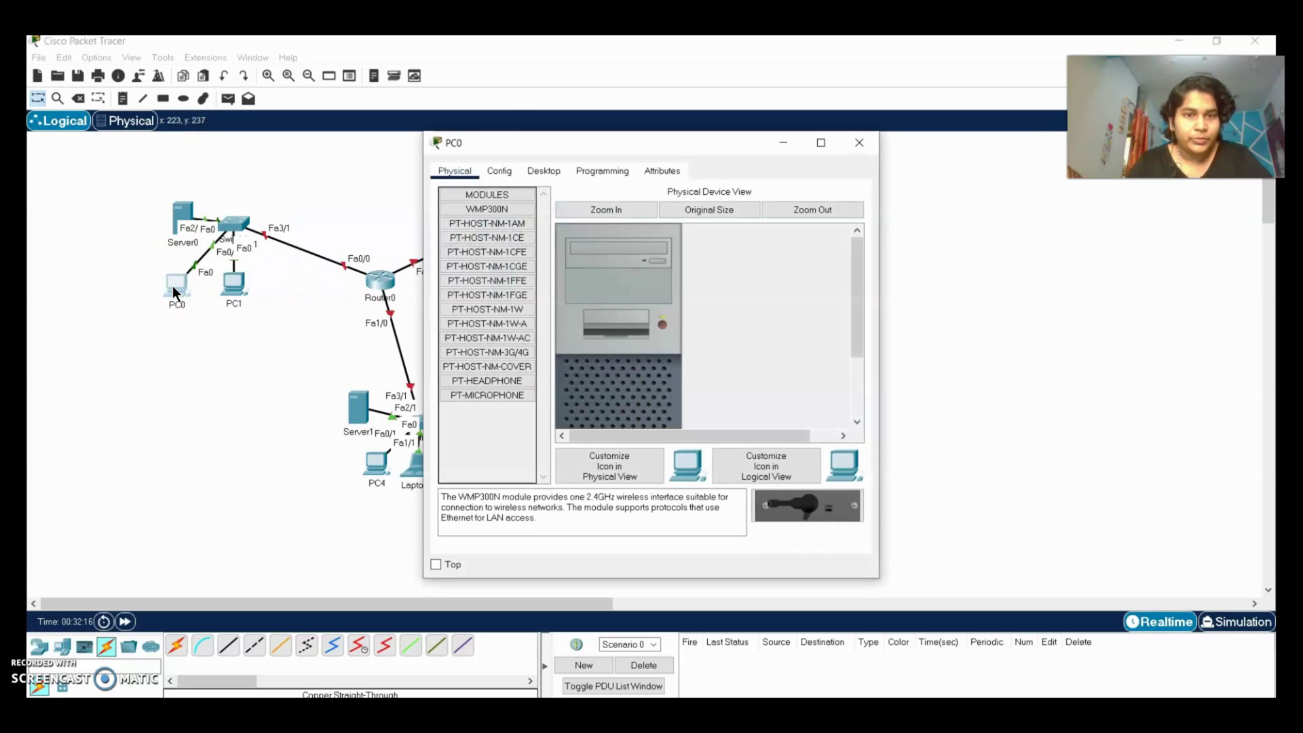
{"action": "left_click", "coordinate": [551, 171]}
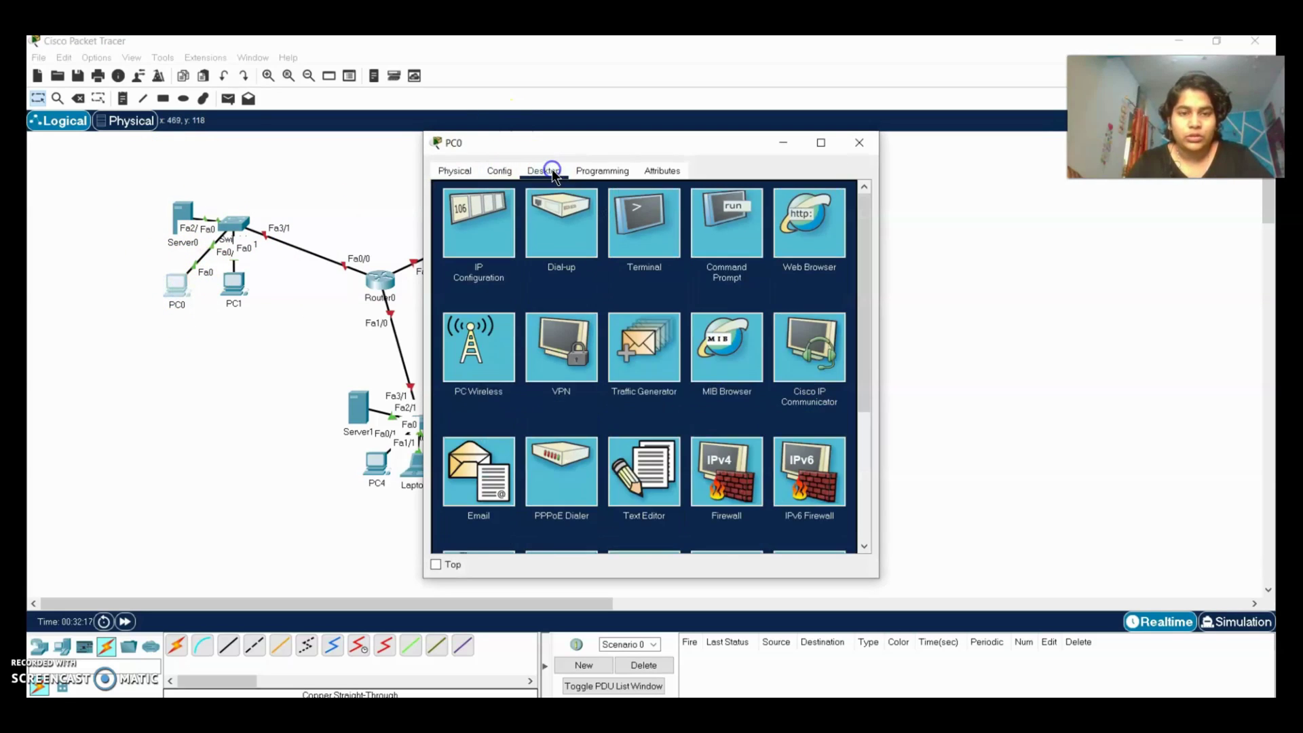
{"action": "left_click", "coordinate": [491, 226]}
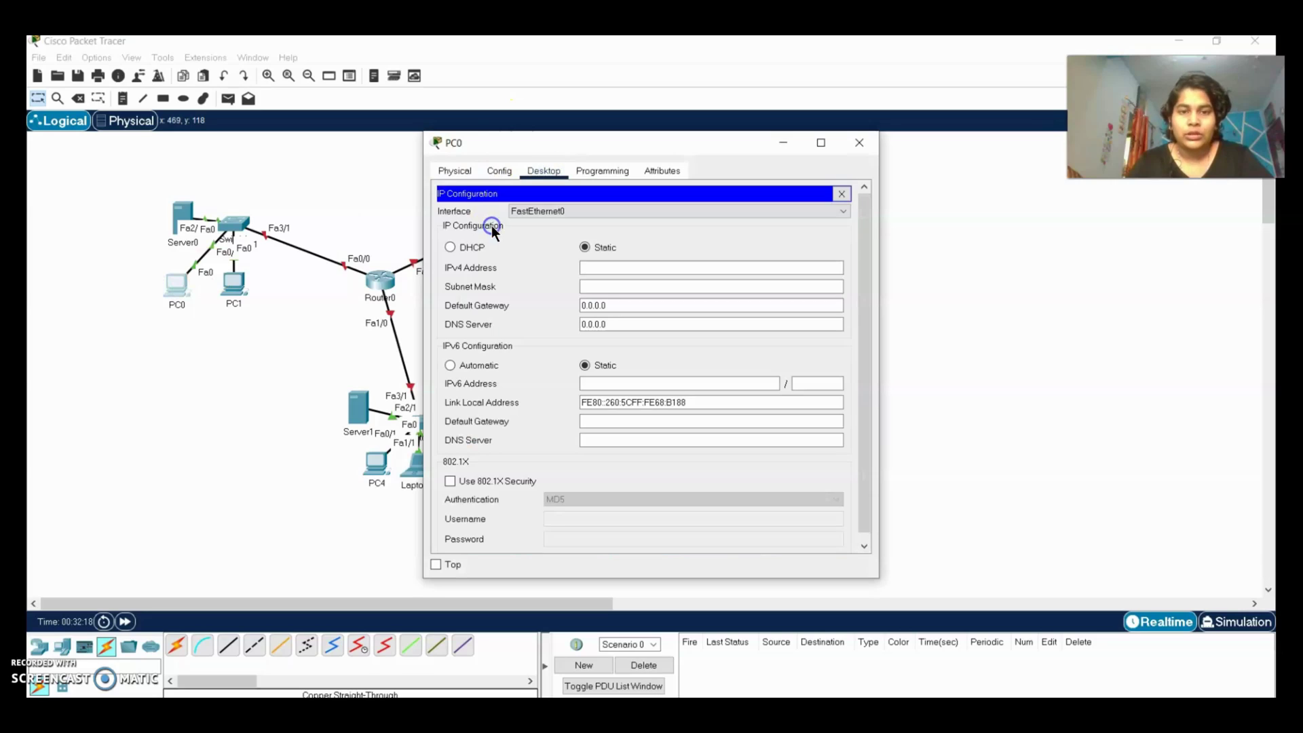
{"action": "left_click", "coordinate": [650, 273]}
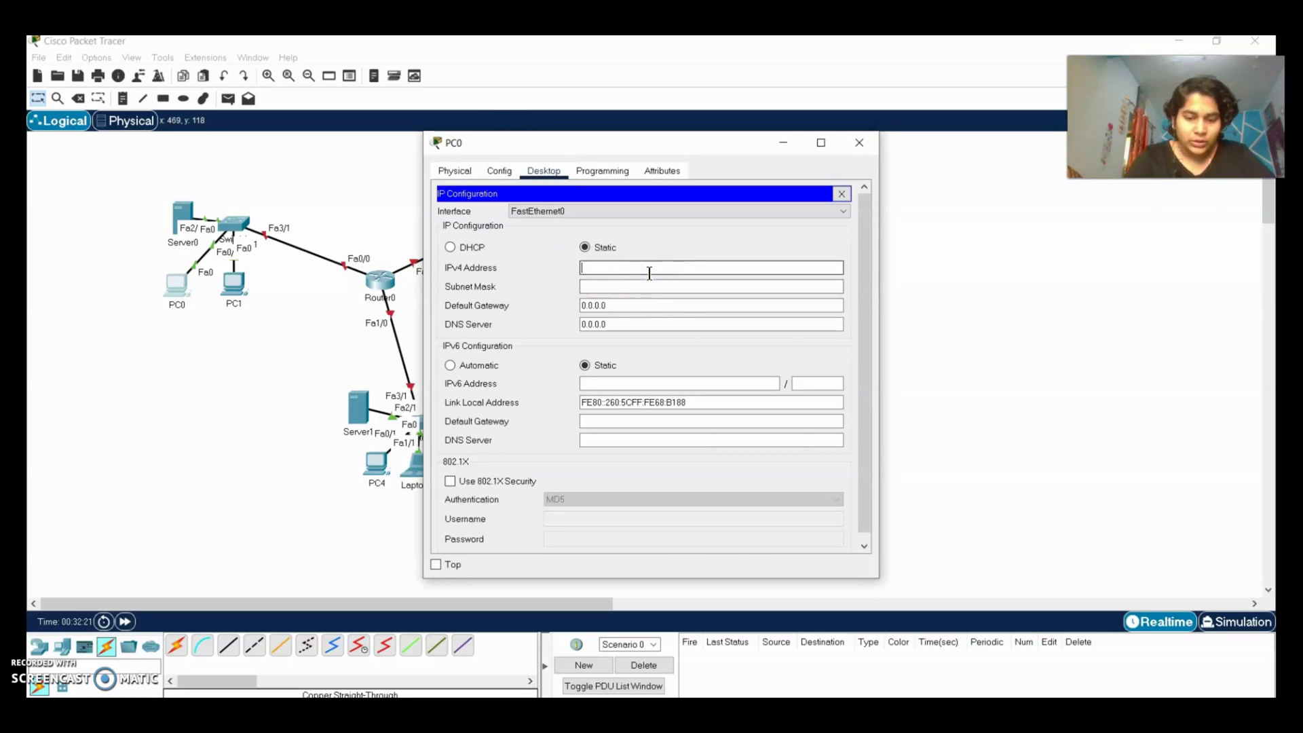
{"action": "type", "text": "192.1"}
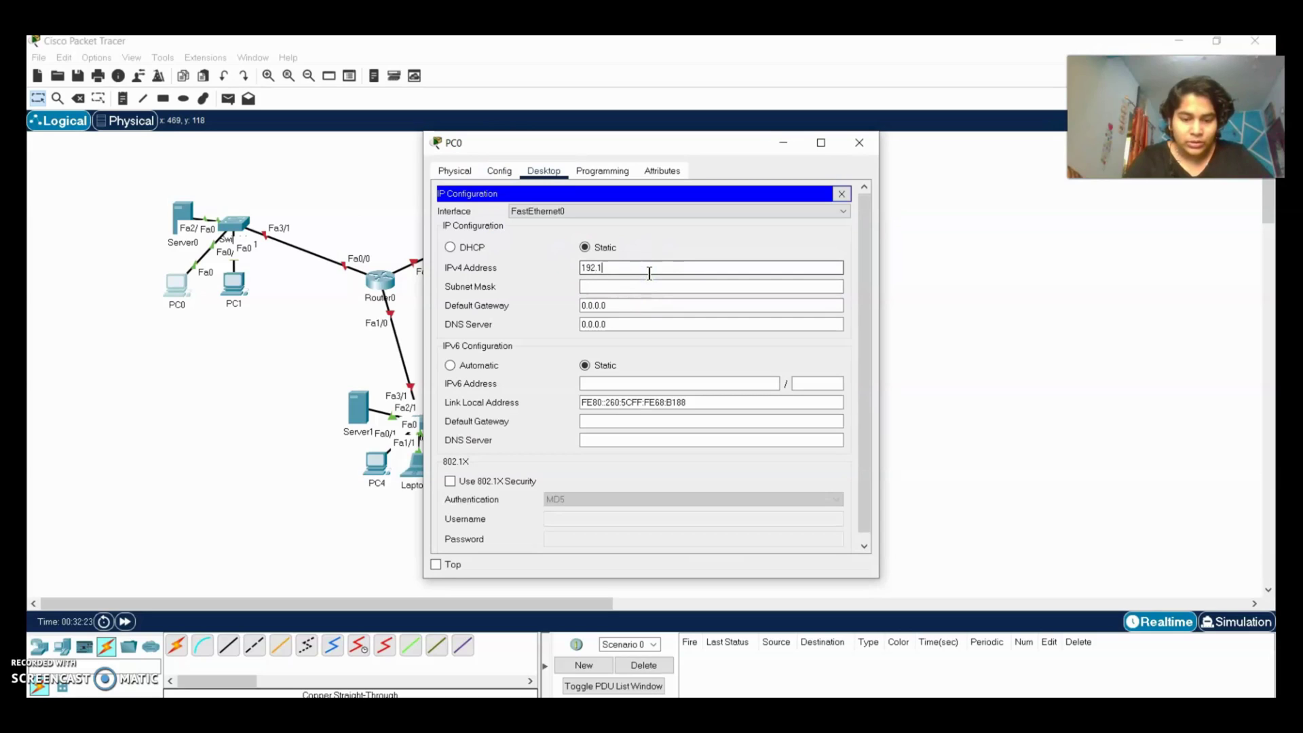
{"action": "type", "text": "68.10.1"}
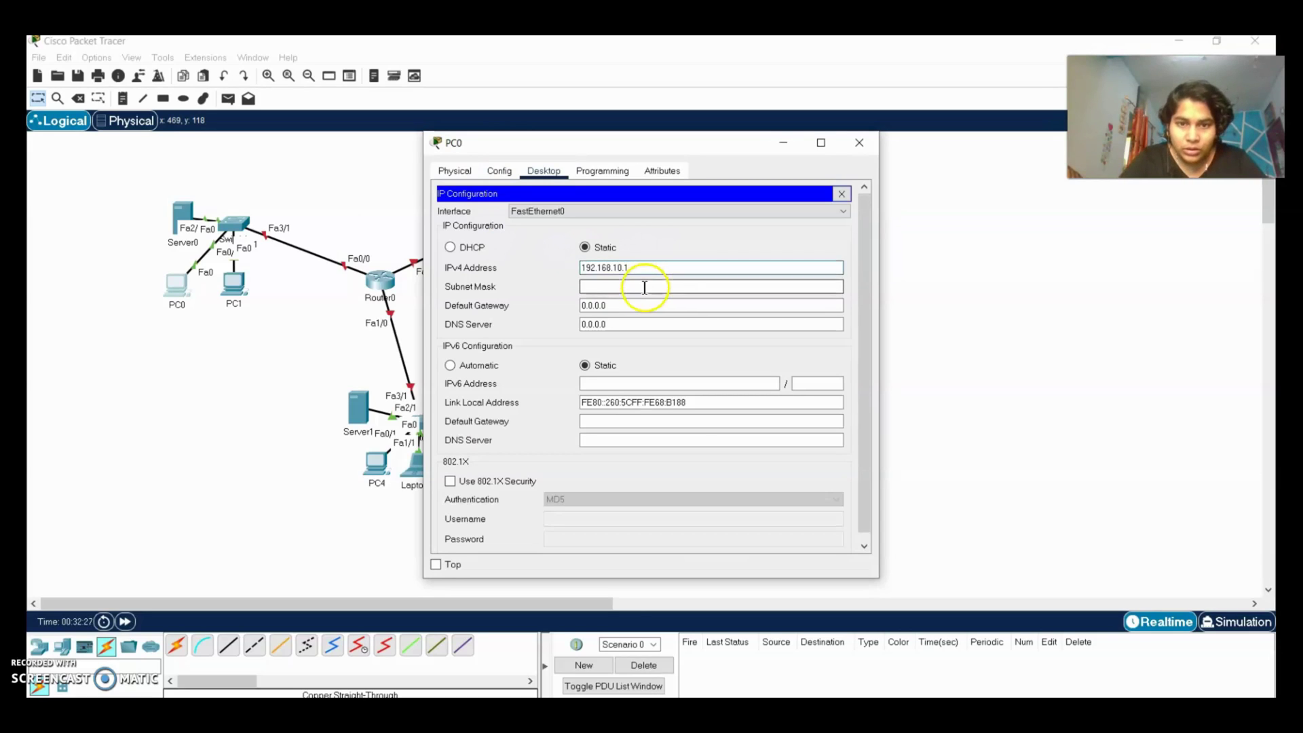
{"action": "left_click", "coordinate": [643, 286]}
Set PC0's default gateway to 192.168.10.100 and close its device window.
{"action": "left_click", "coordinate": [647, 307]}
{"action": "left_click_drag", "start_coordinate": [646, 306], "coordinate": [535, 304]}
{"action": "type", "text": "19"}
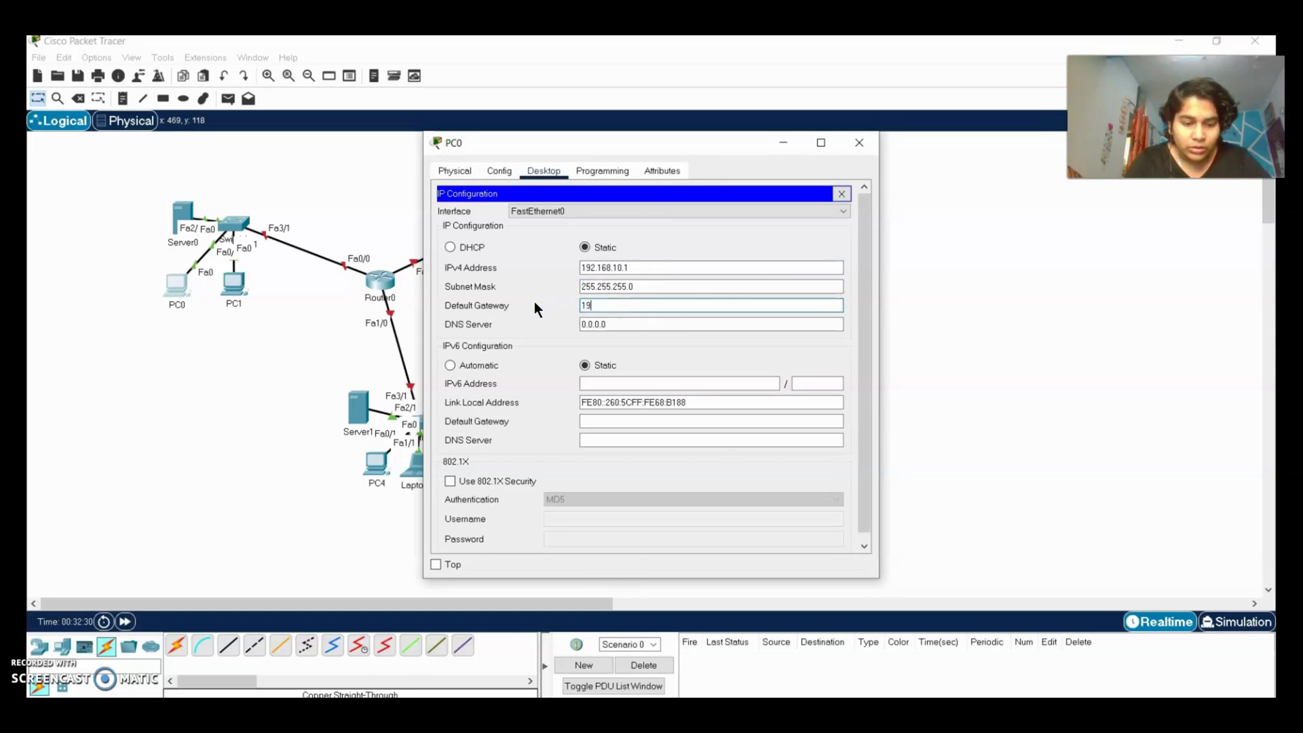
{"action": "type", "text": "2.168"}
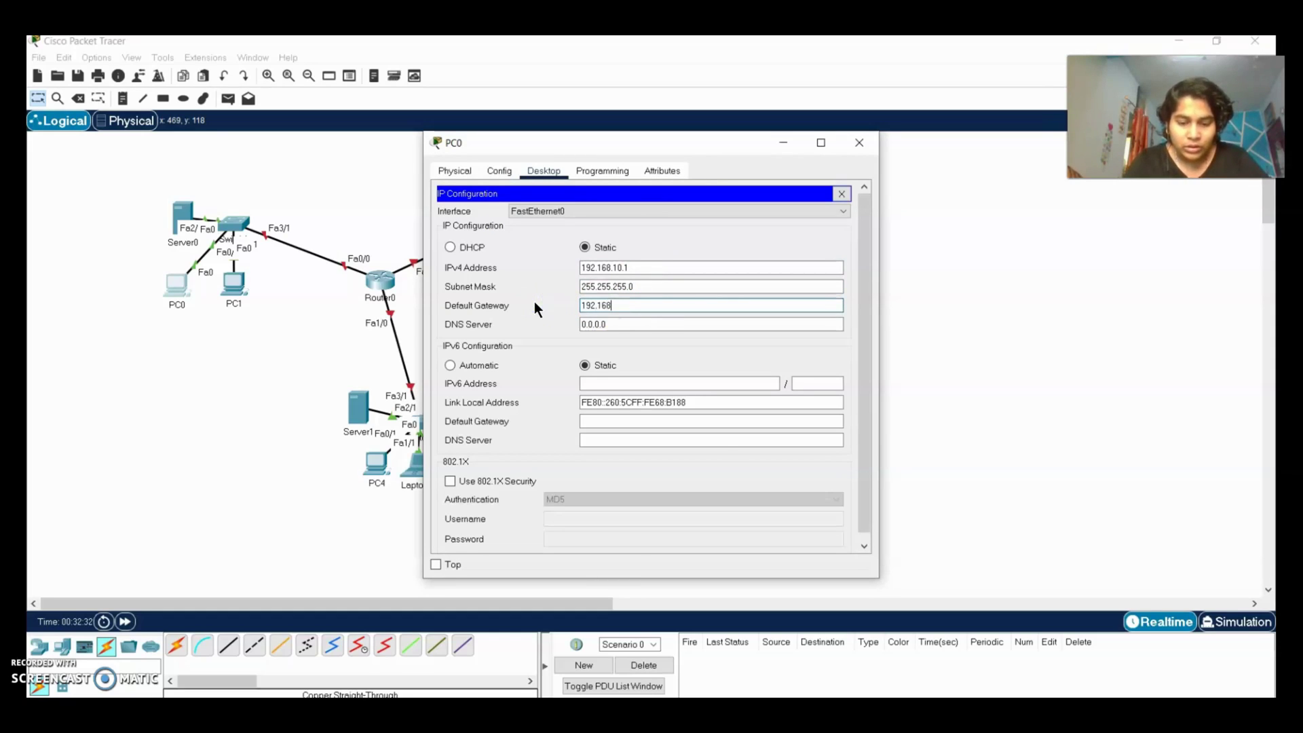
{"action": "type", "text": ".10.100"}
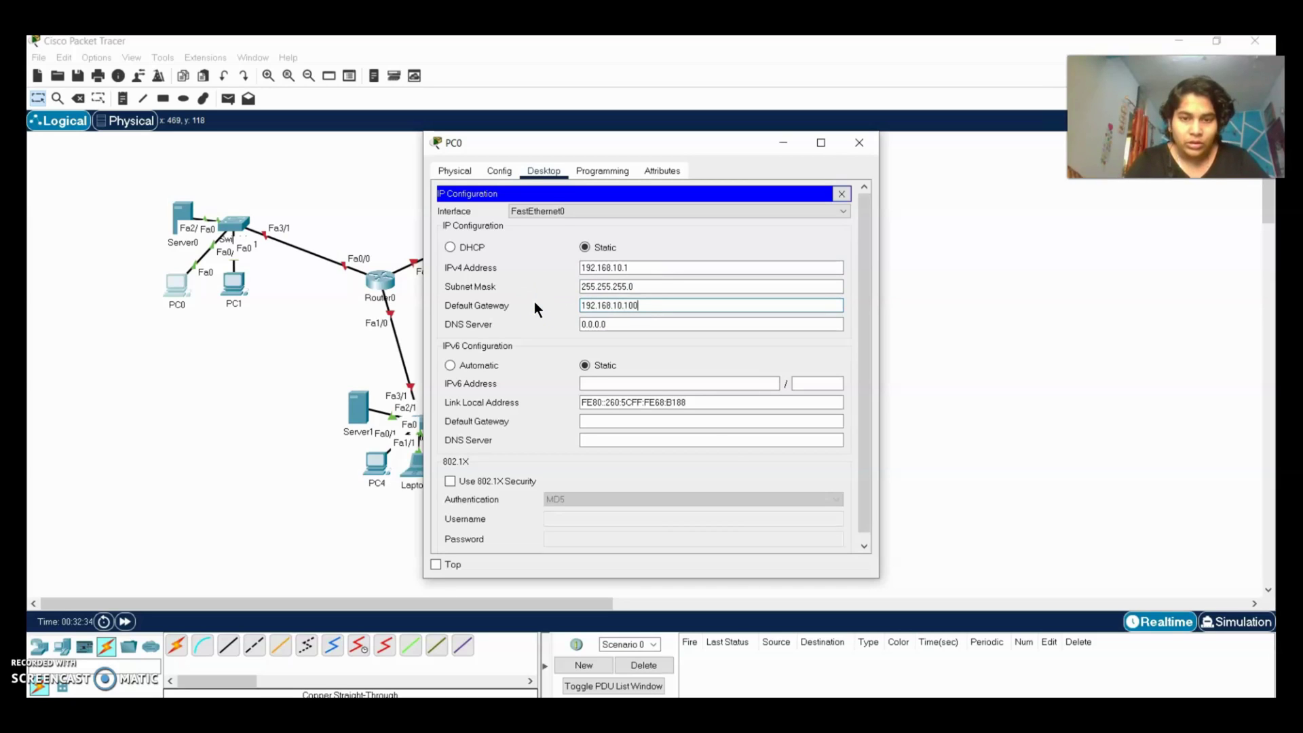
{"action": "left_click", "coordinate": [536, 306]}
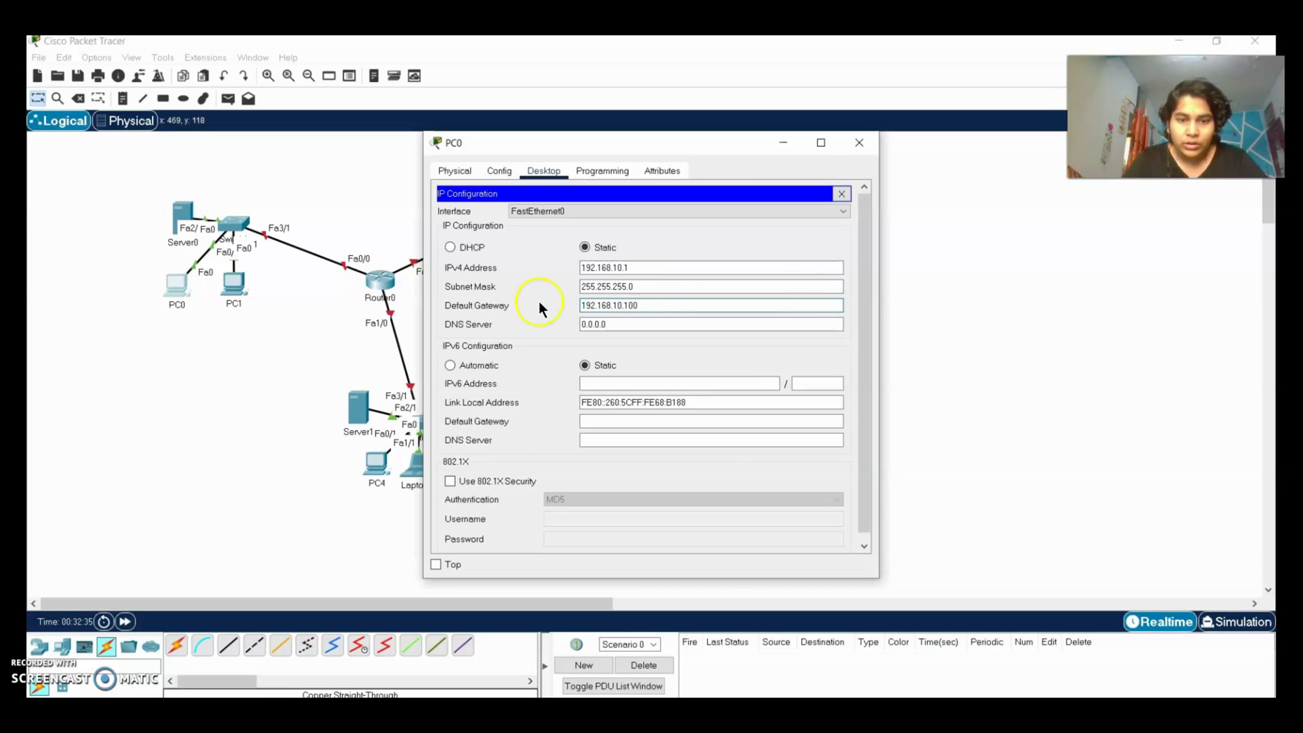
{"action": "left_click", "coordinate": [860, 143]}
Give PC1 the static IPv4 address 192.168.10.2 with subnet mask 255.255.255.0.
{"action": "left_click", "coordinate": [237, 292]}
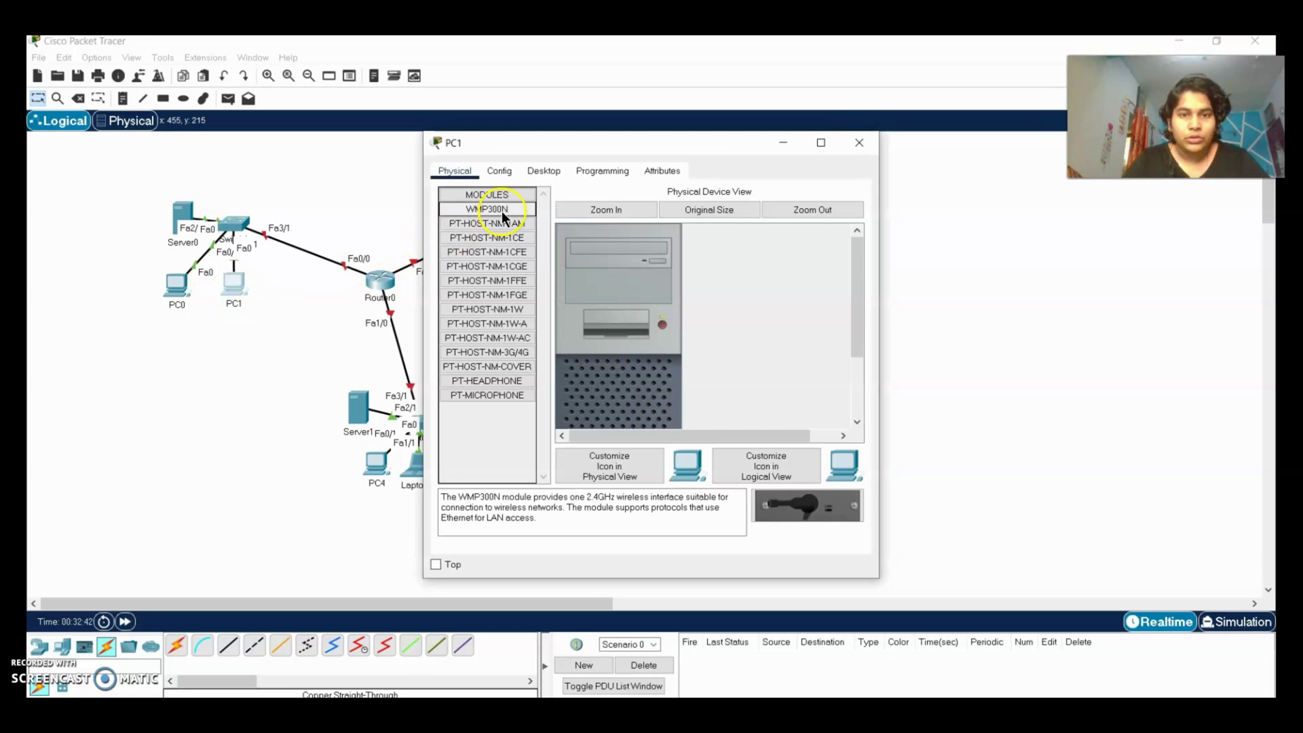
{"action": "left_click", "coordinate": [547, 173]}
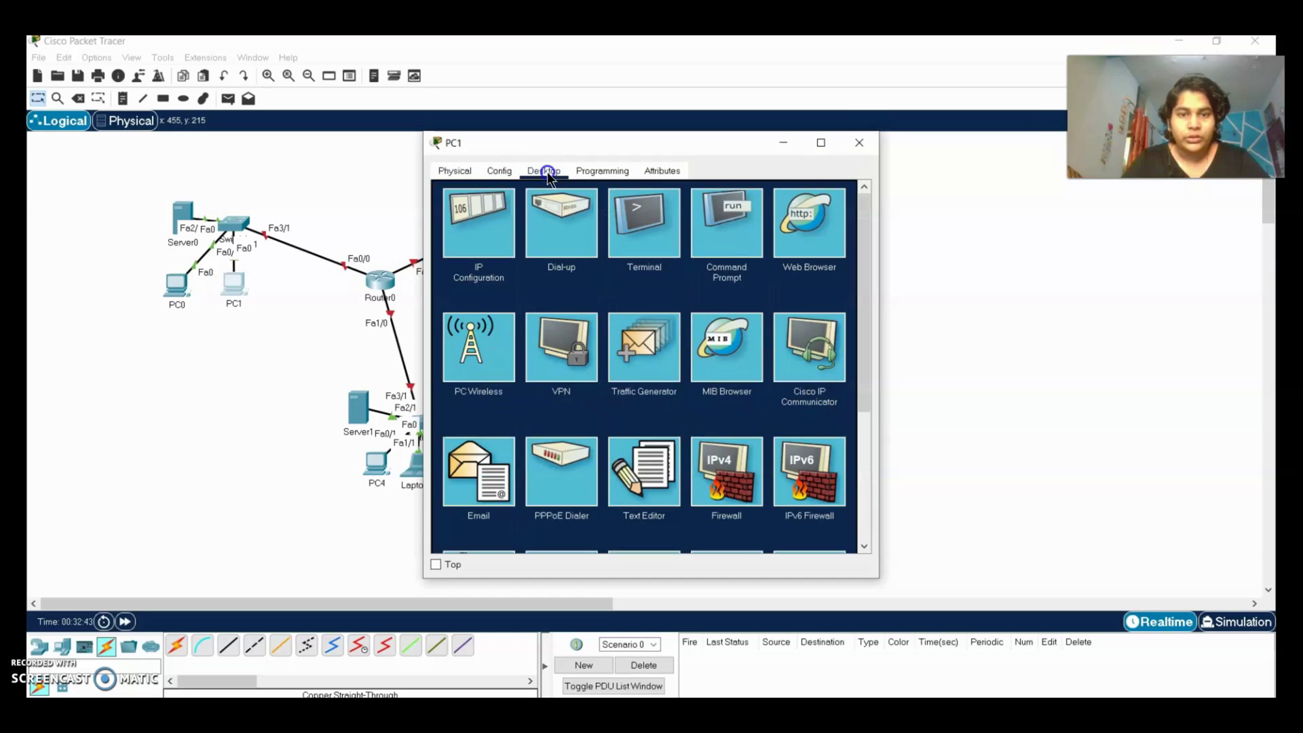
{"action": "left_click", "coordinate": [478, 204]}
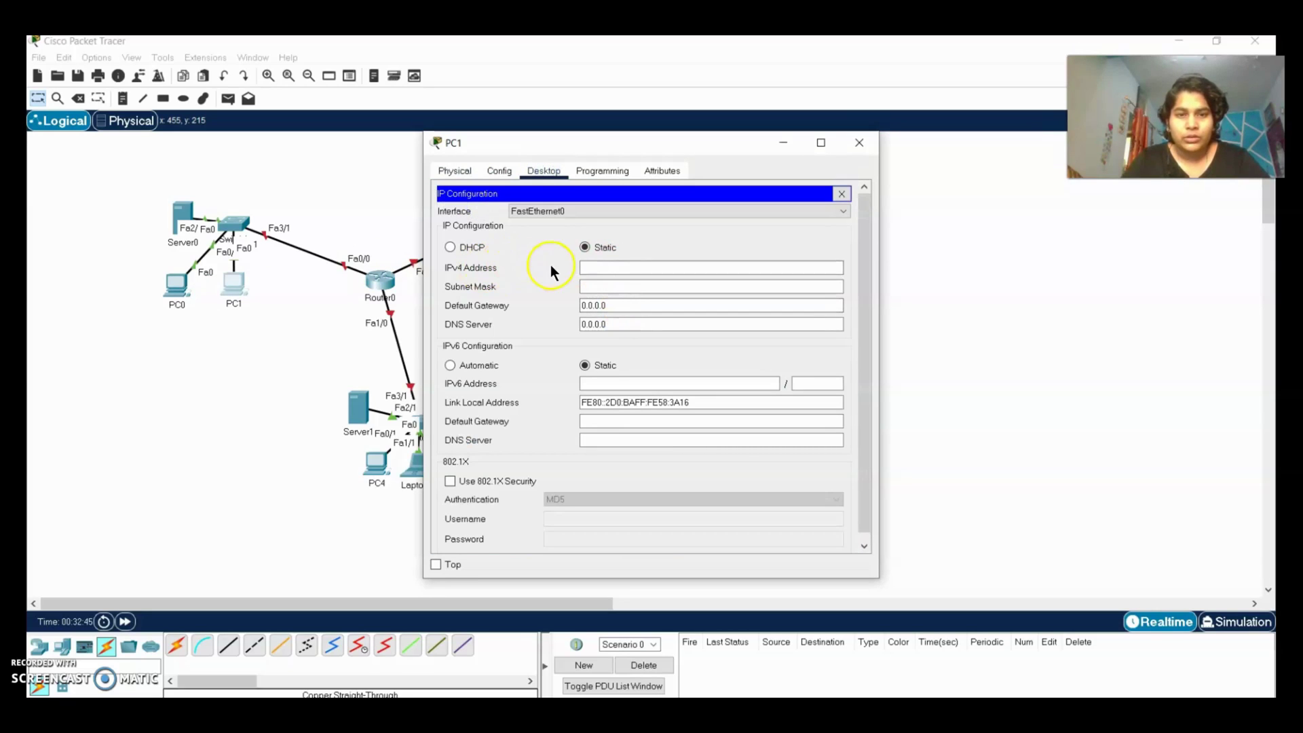
{"action": "left_click", "coordinate": [583, 267]}
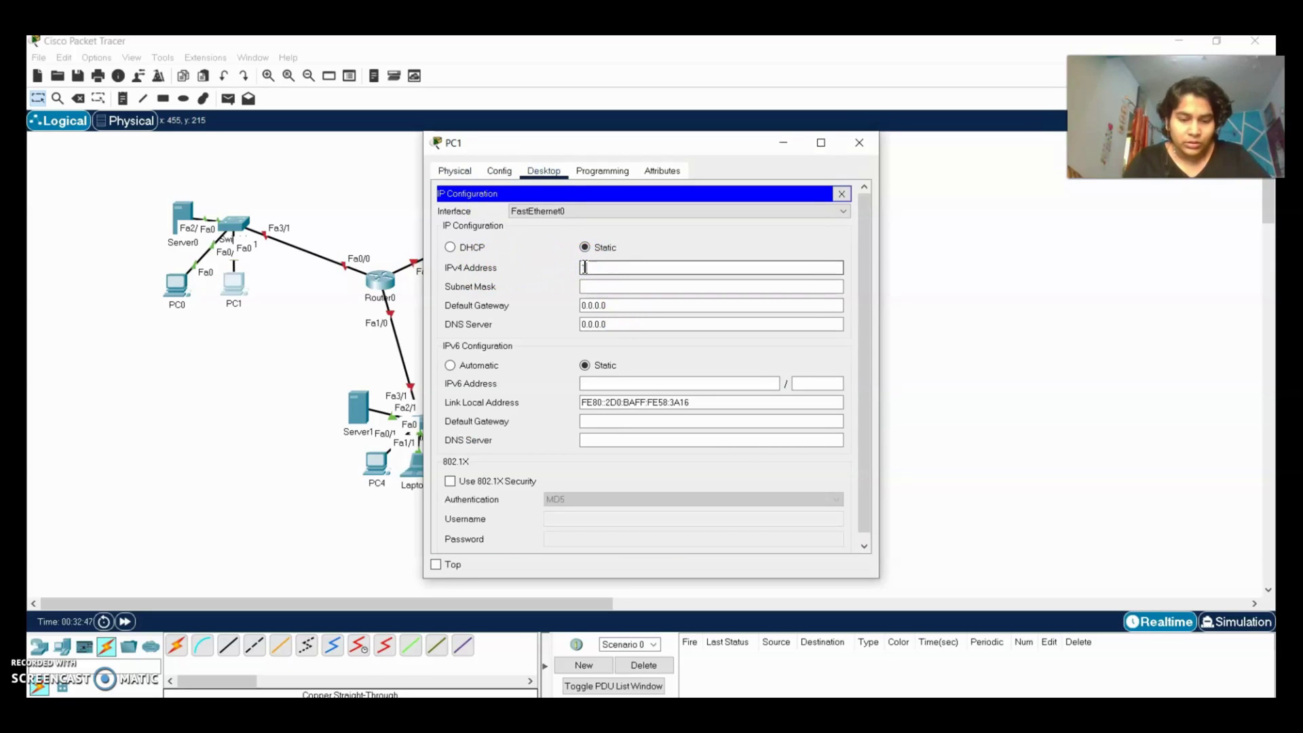
{"action": "type", "text": "192.1"}
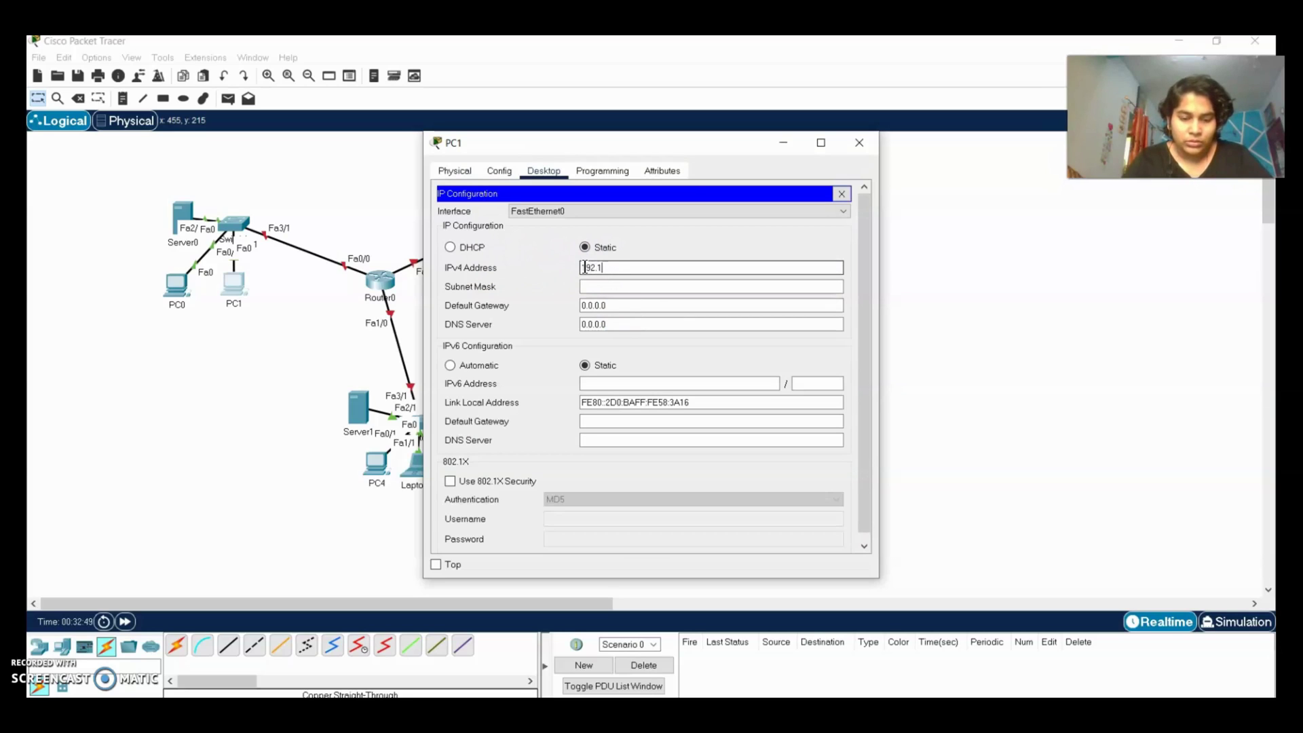
{"action": "type", "text": "69"}
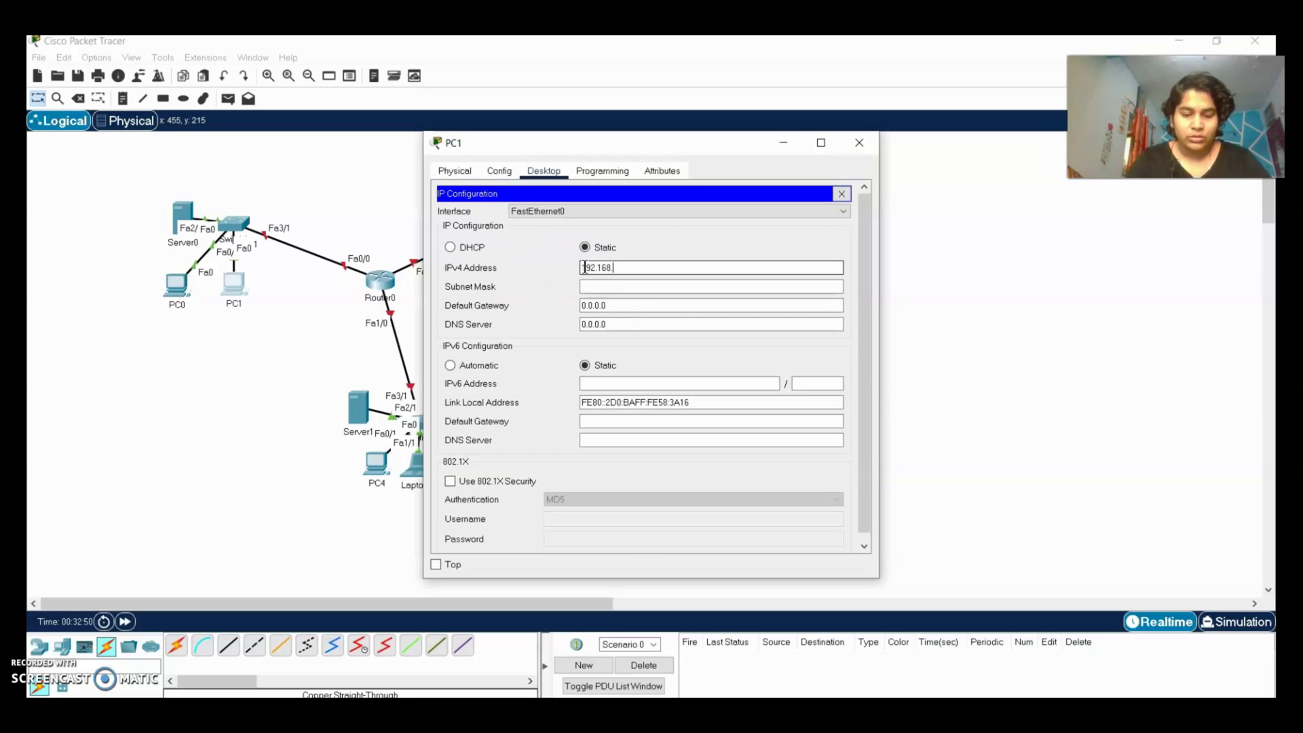
{"action": "type", "text": "0.2"}
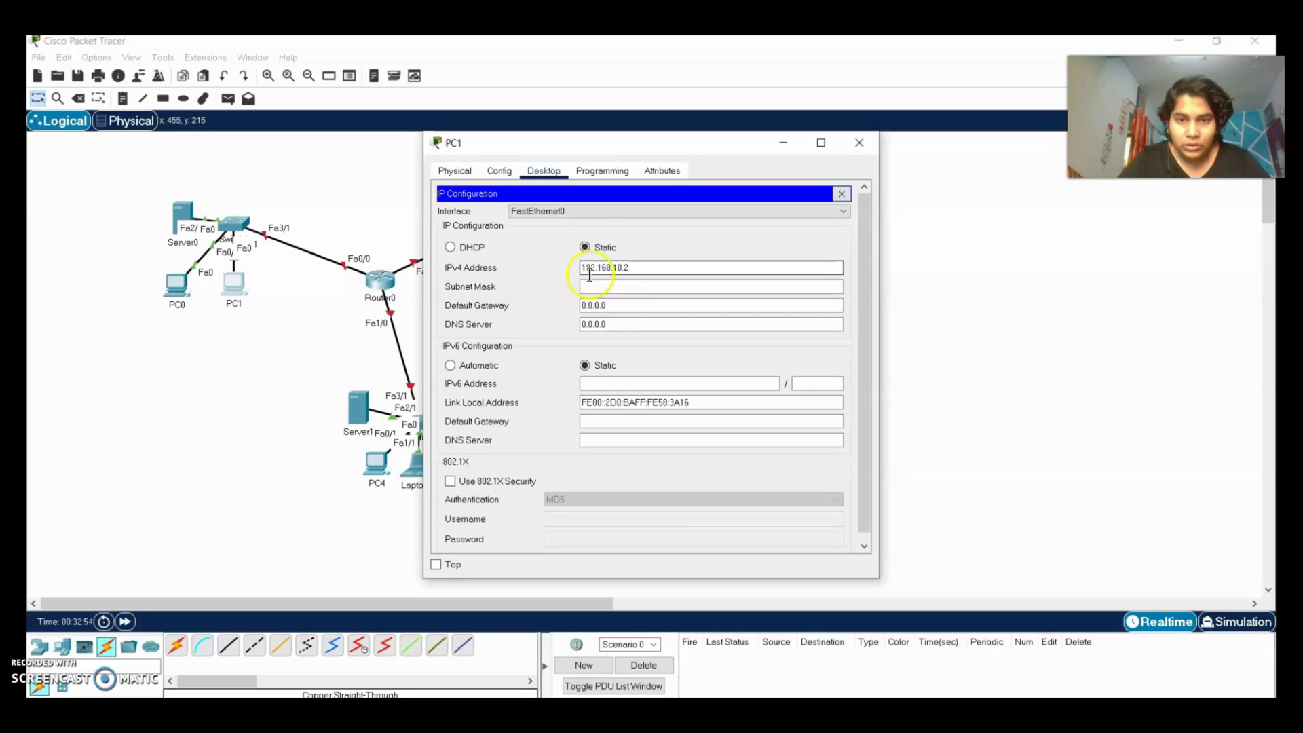
{"action": "left_click", "coordinate": [585, 285]}
Set PC1's default gateway to 192.168.10.100 and close its device window.
{"action": "left_click", "coordinate": [614, 306]}
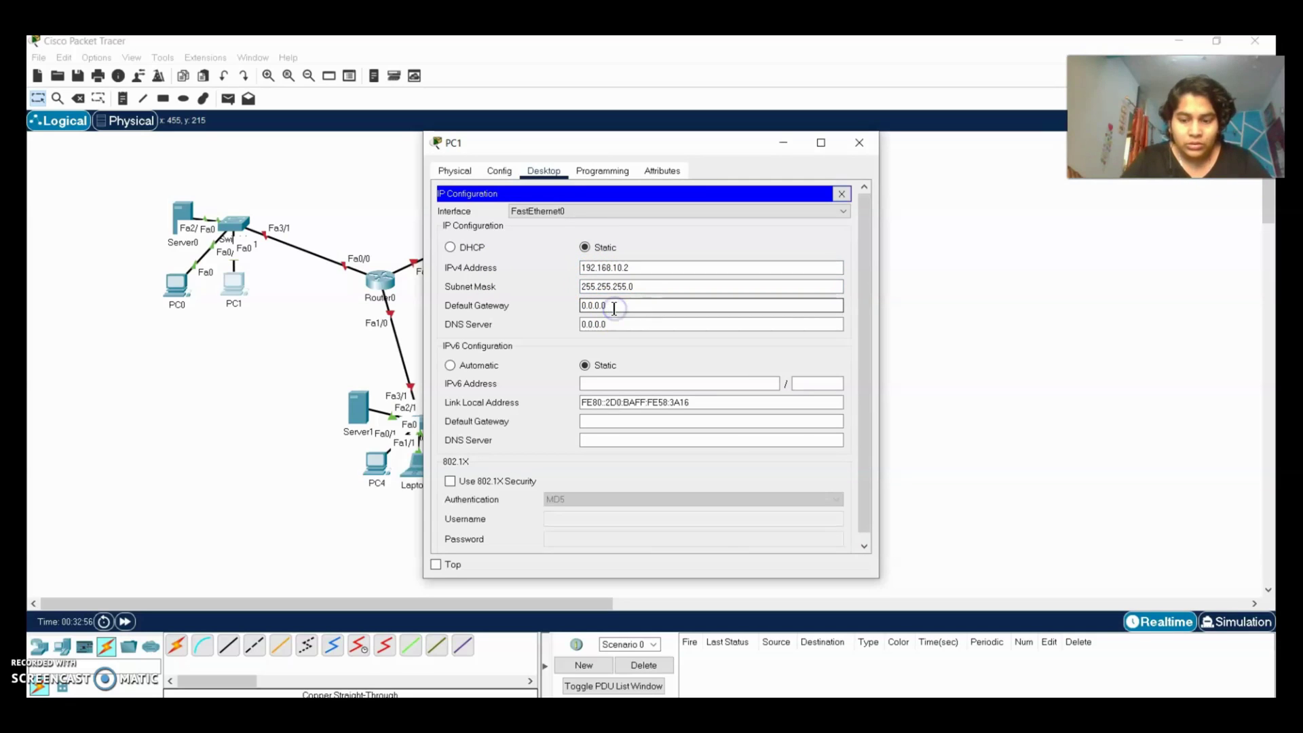
{"action": "key", "text": "BackSpace"}
{"action": "key", "text": "BackSpace"}
{"action": "key", "text": "BackSpace"}
{"action": "key", "text": "BackSpace"}
{"action": "key", "text": "BackSpace"}
{"action": "key", "text": "BackSpace"}
{"action": "key", "text": "BackSpace"}
{"action": "type", "text": "19"}
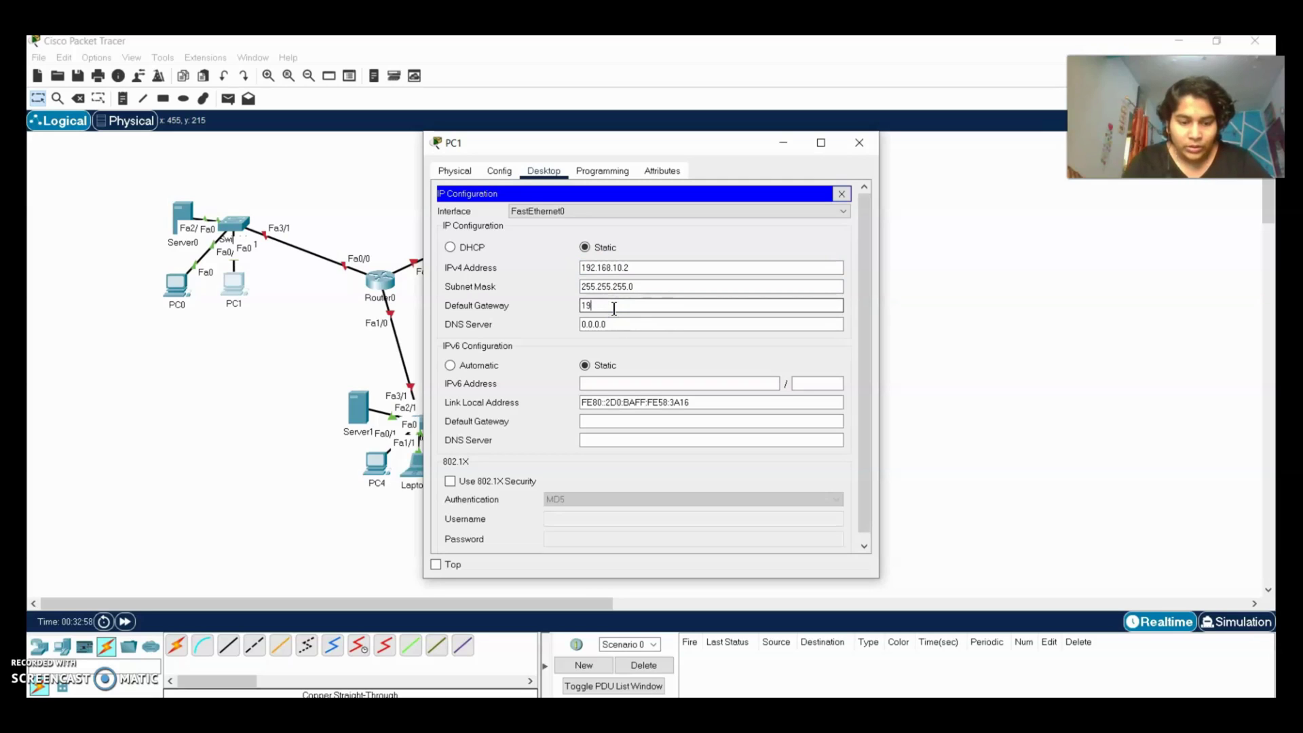
{"action": "type", "text": "2.16"}
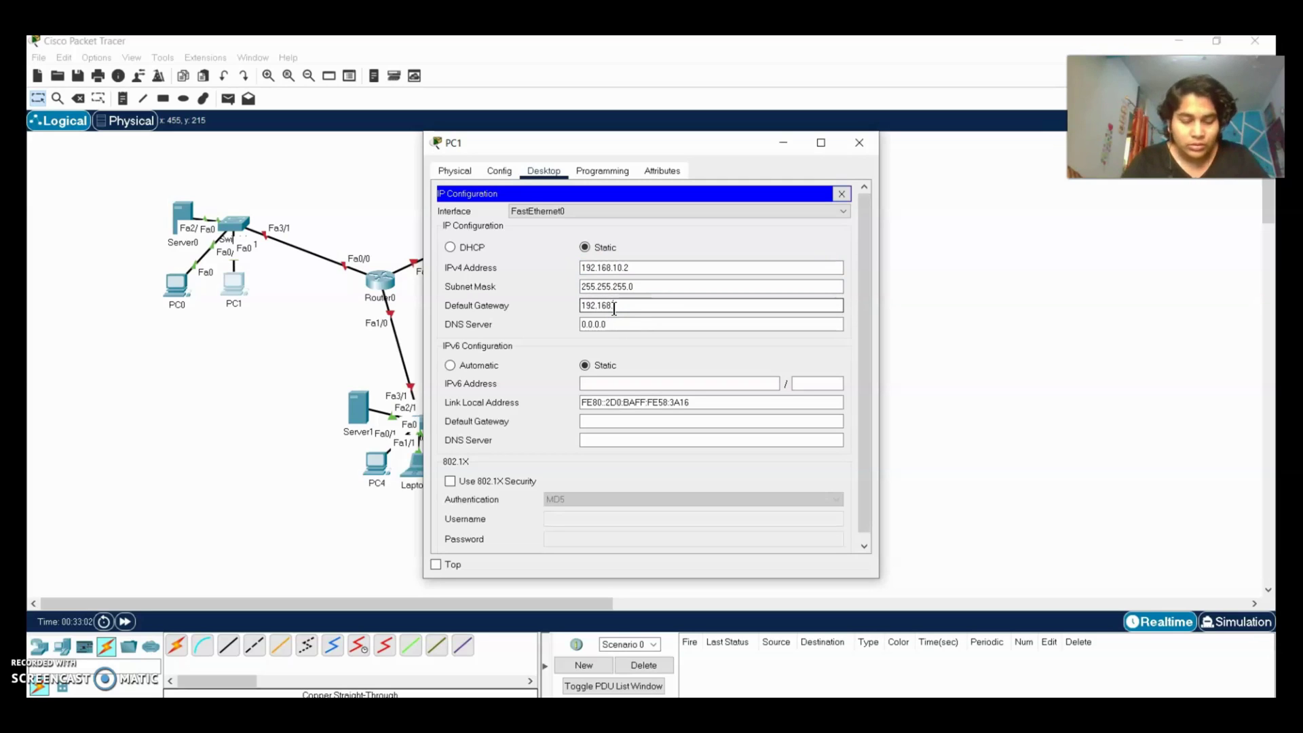
{"action": "type", "text": "8.10"}
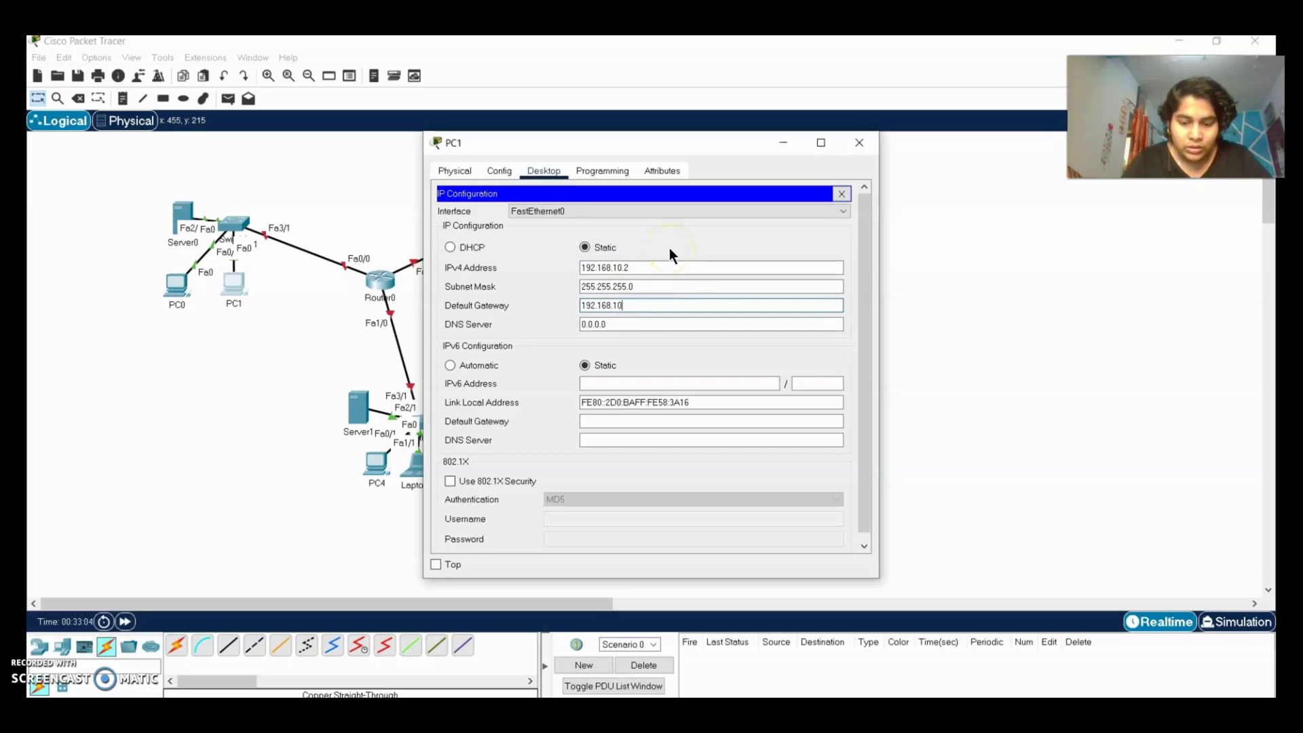
{"action": "type", "text": ".100"}
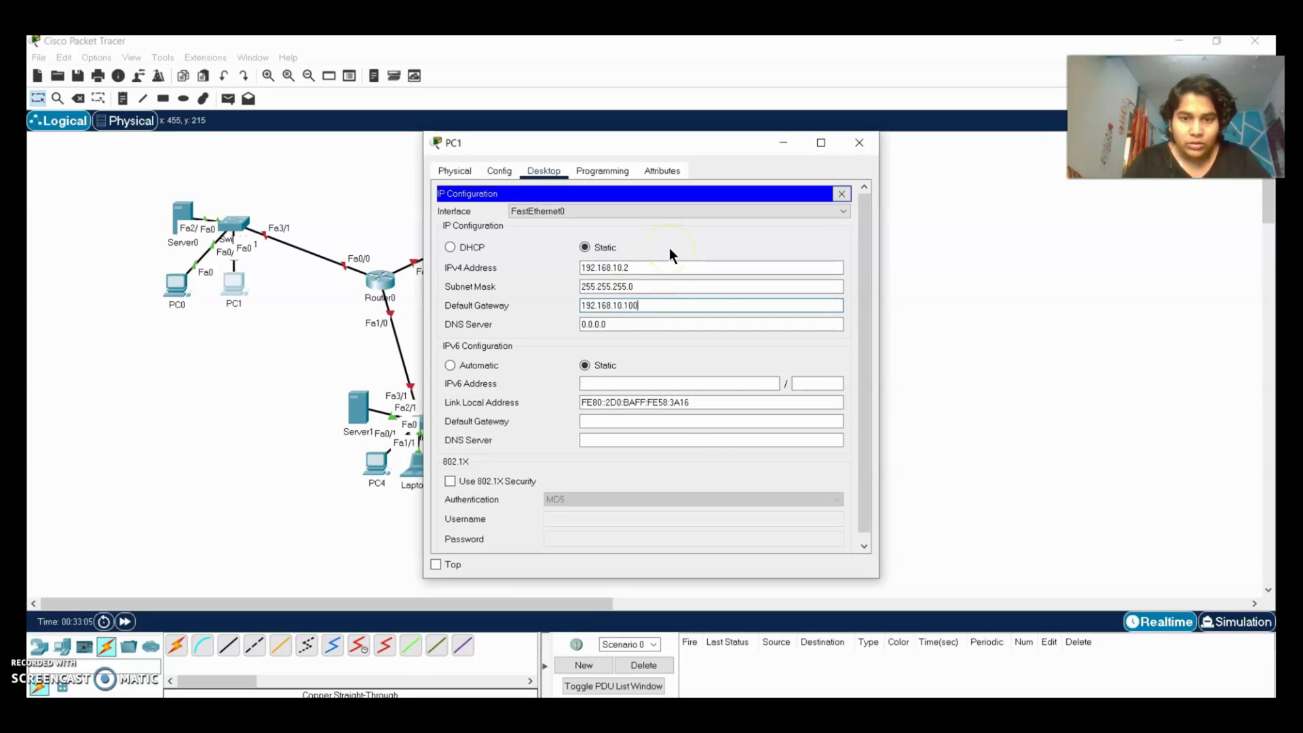
{"action": "left_click", "coordinate": [873, 148]}
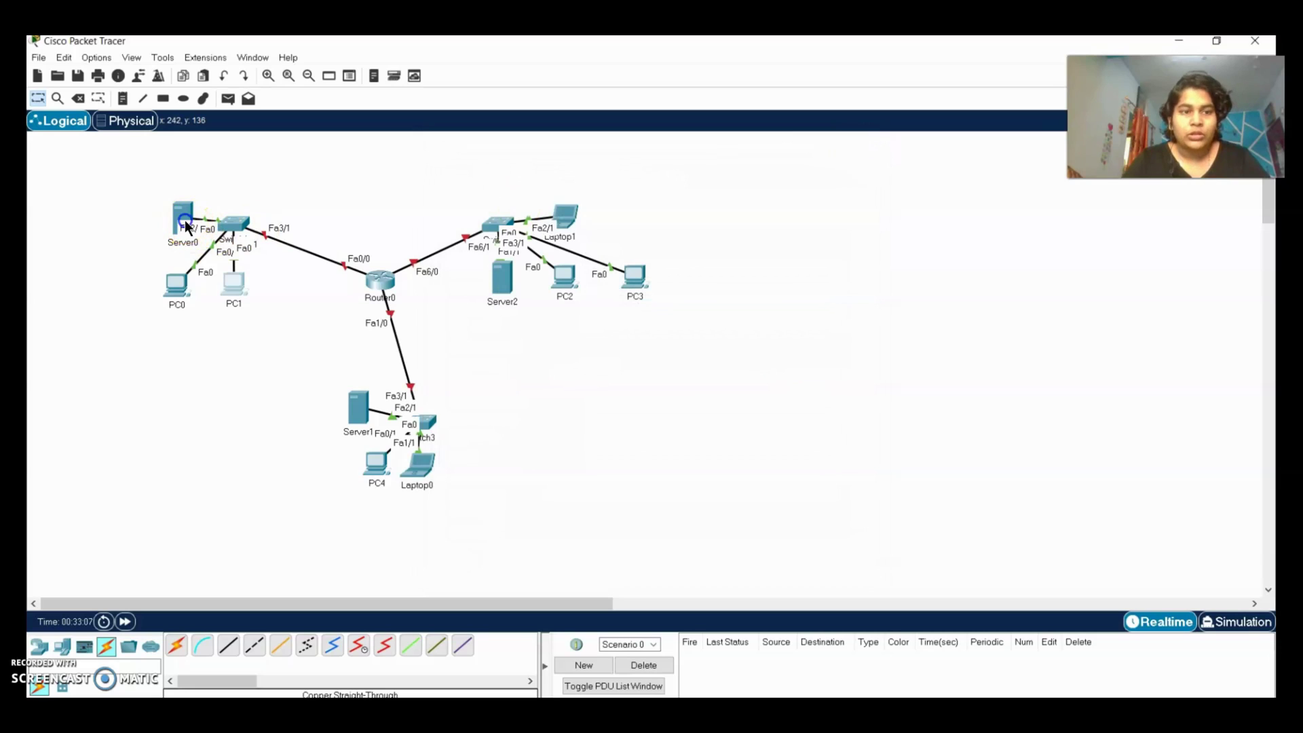
Give Server0 the static IPv4 address 192.168.10.3 with subnet mask 255.255.255.0.
{"action": "left_click", "coordinate": [186, 221]}
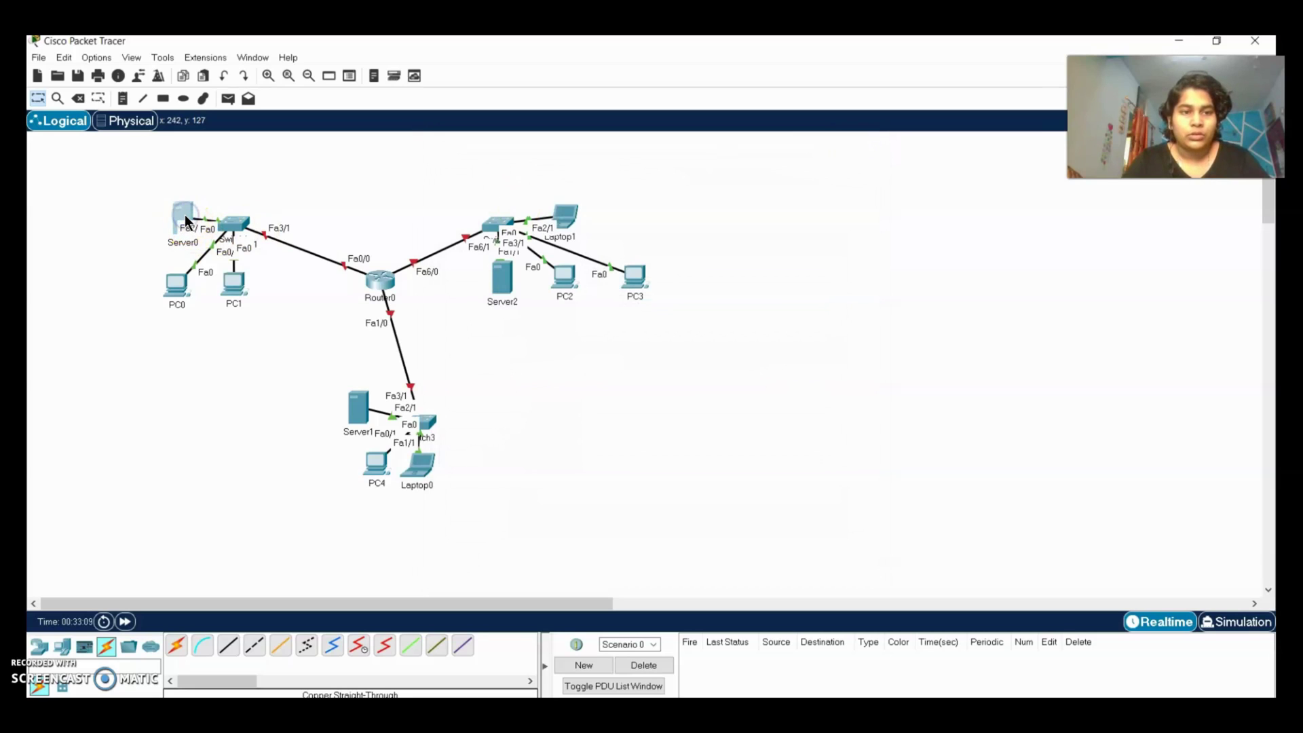
{"action": "left_click", "coordinate": [467, 180]}
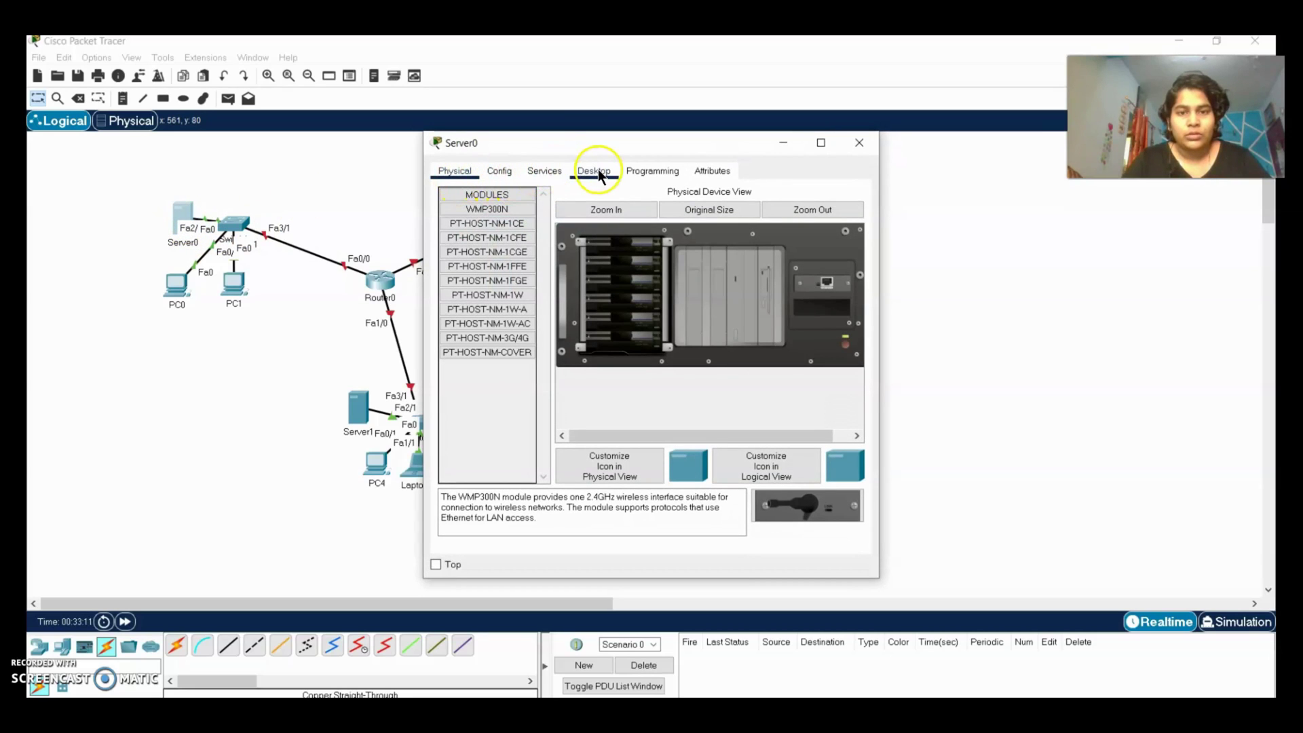
{"action": "left_click", "coordinate": [598, 171]}
{"action": "left_click", "coordinate": [479, 207]}
{"action": "left_click", "coordinate": [630, 251]}
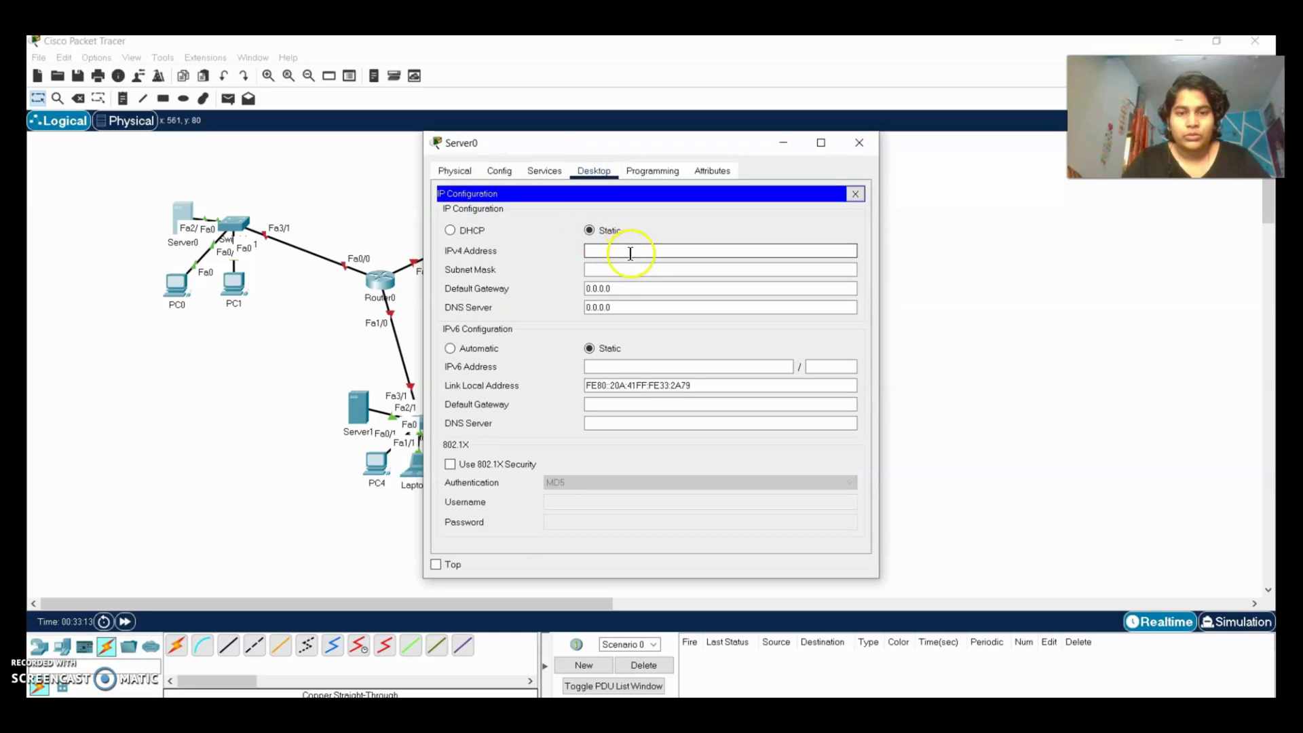
{"action": "type", "text": "192"}
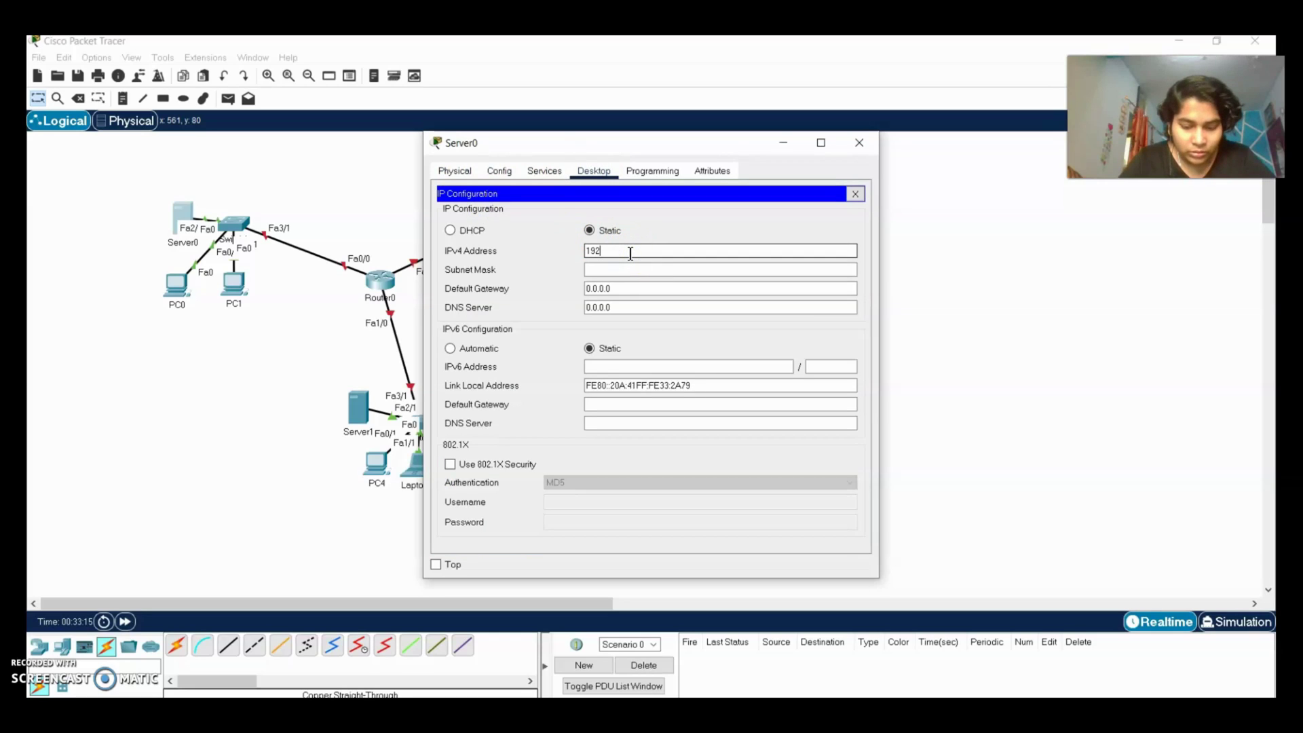
{"action": "type", "text": ".168.10"}
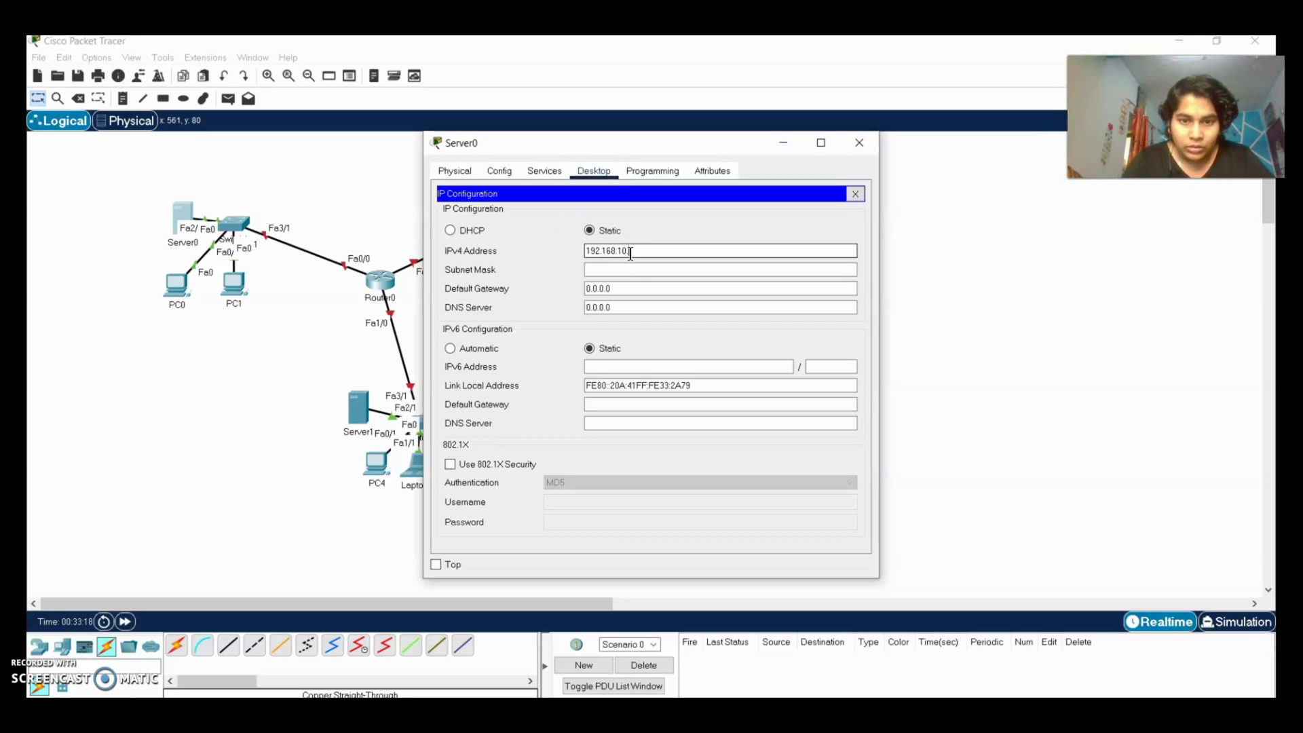
{"action": "type", "text": ".3"}
{"action": "left_click", "coordinate": [627, 270]}
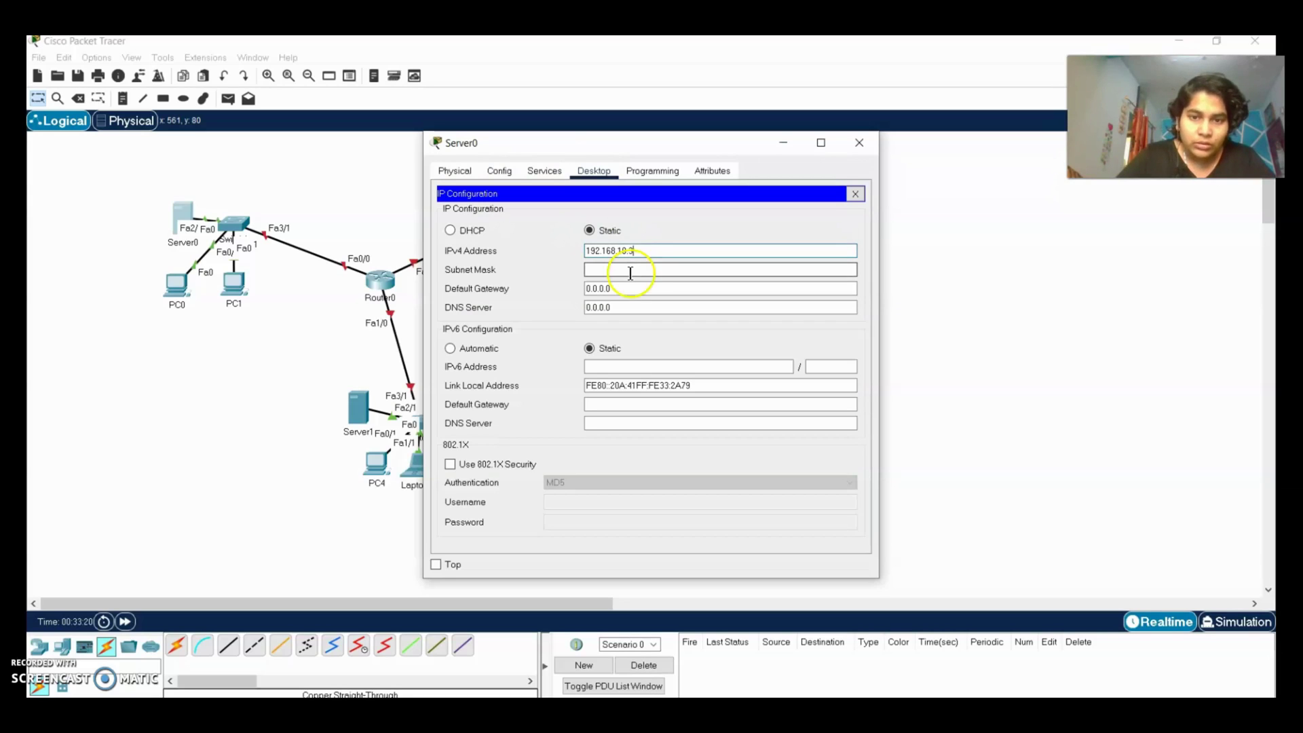
Set Server0's default gateway to 192.168.10.100 and close its device window.
{"action": "left_click", "coordinate": [634, 289]}
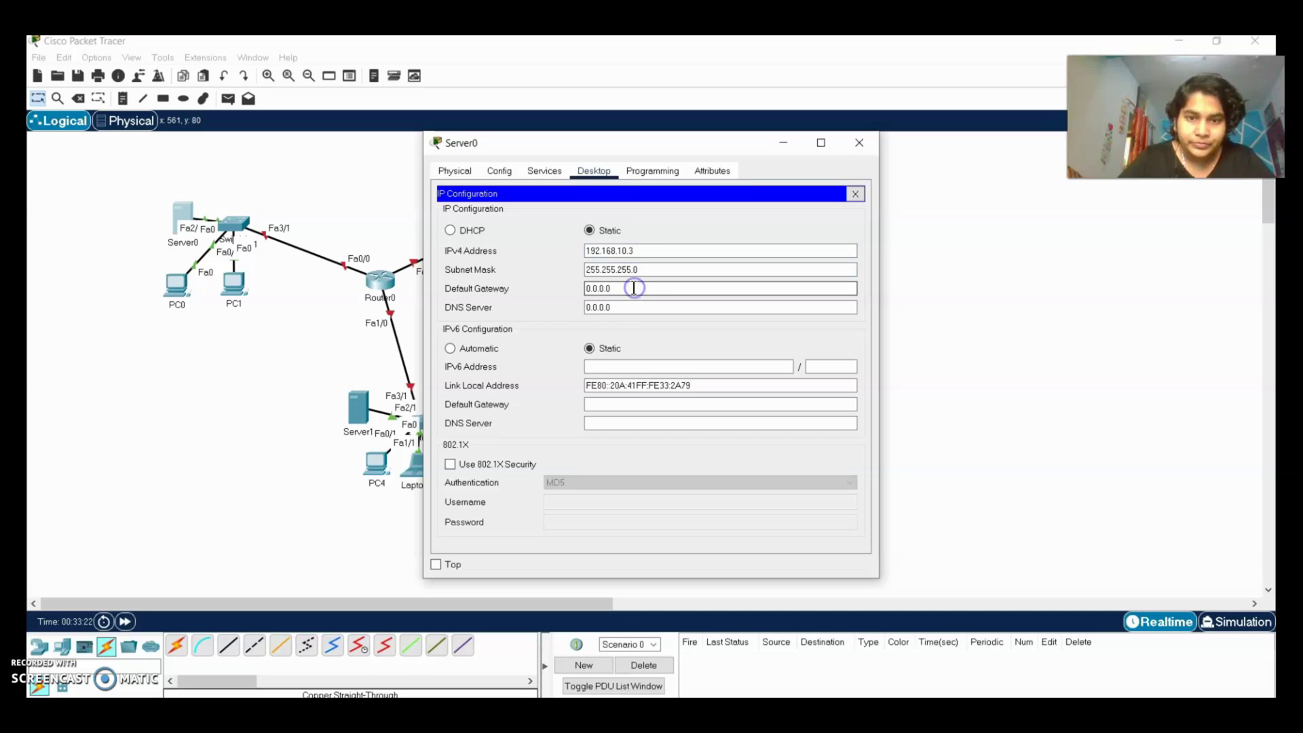
{"action": "left_click_drag", "start_coordinate": [634, 288], "coordinate": [557, 291]}
{"action": "type", "text": "192"}
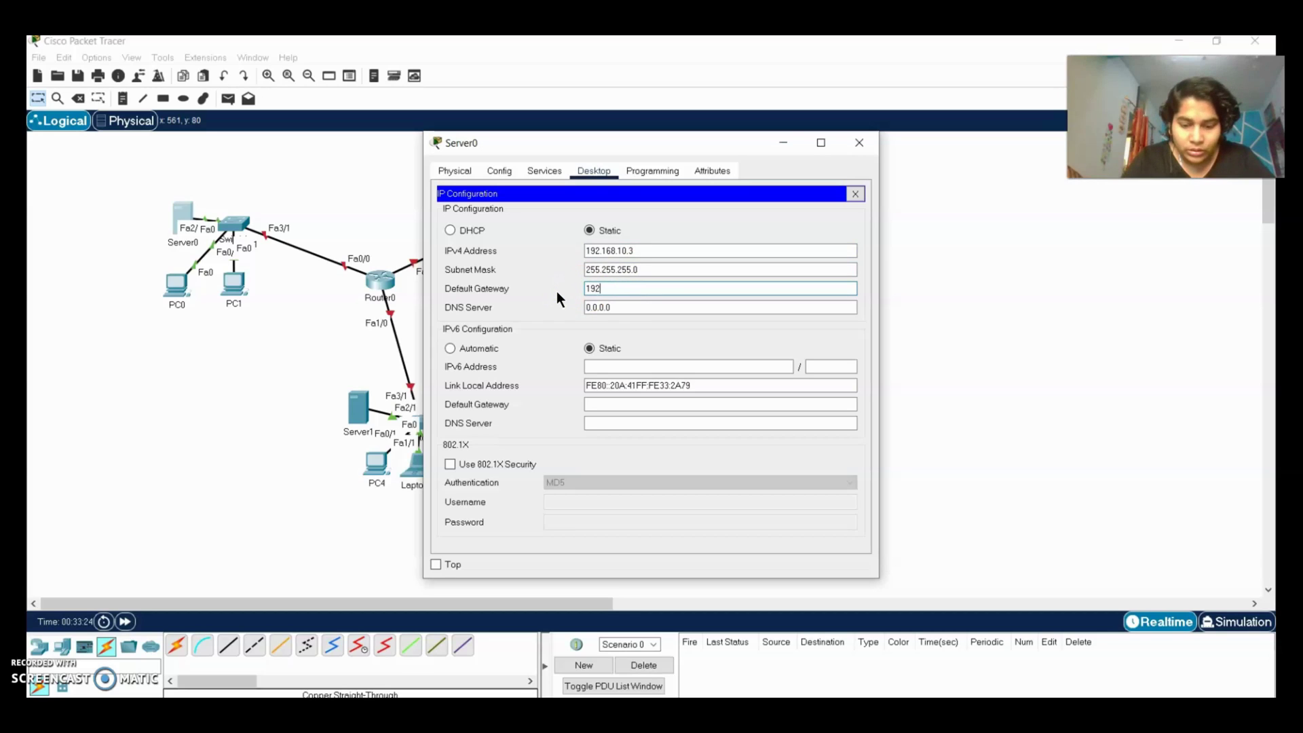
{"action": "type", "text": ".168"}
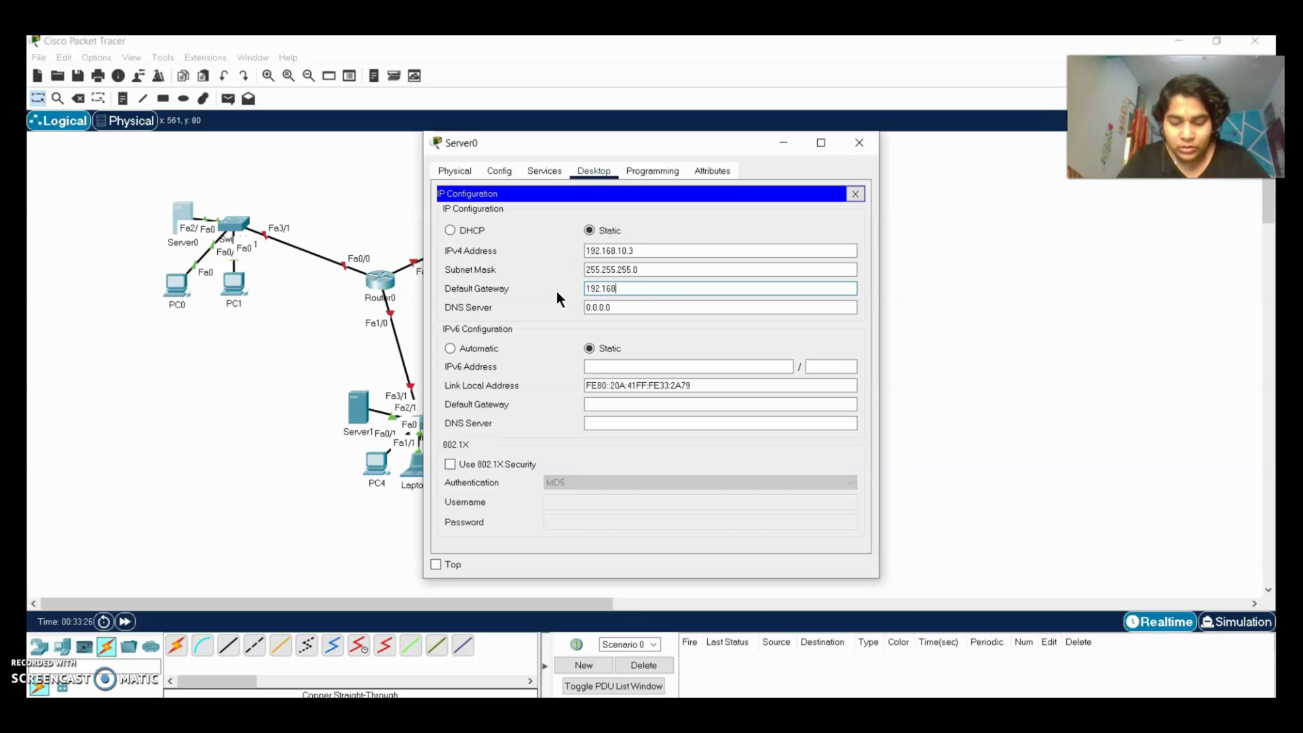
{"action": "type", "text": ".10.100"}
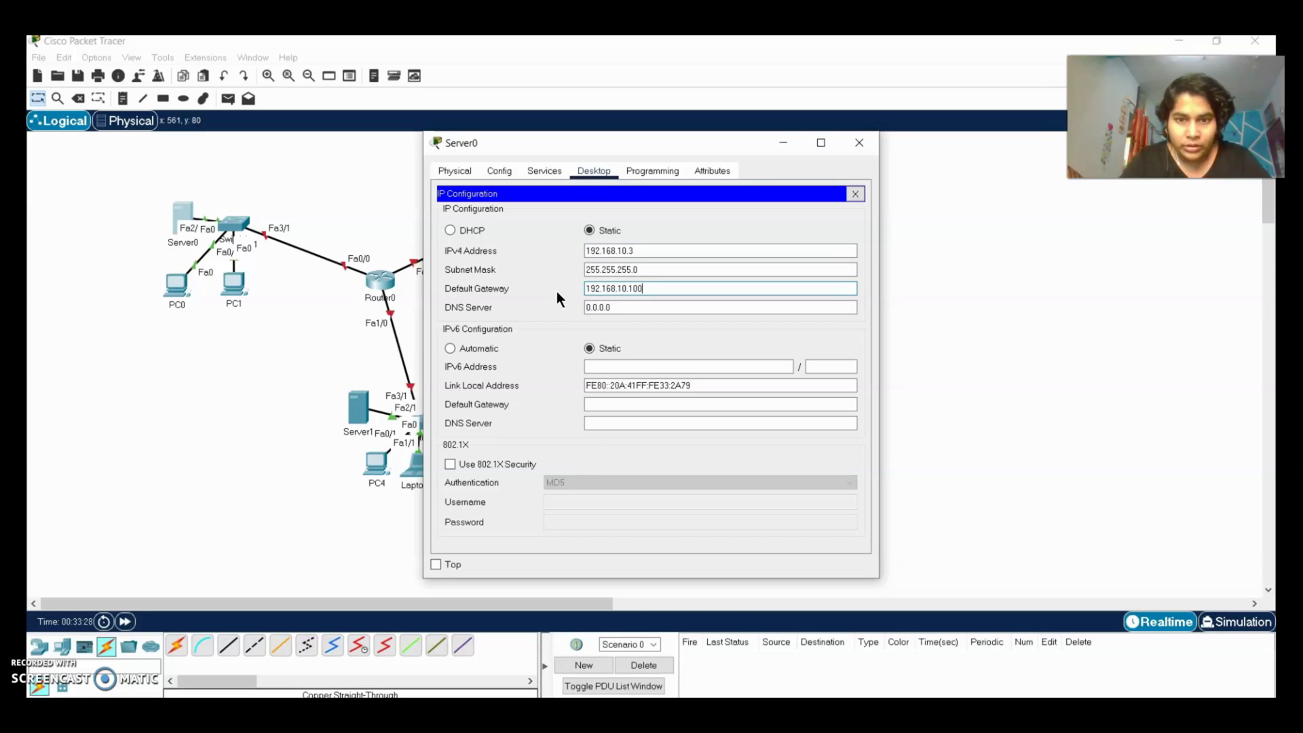
{"action": "left_click", "coordinate": [937, 221]}
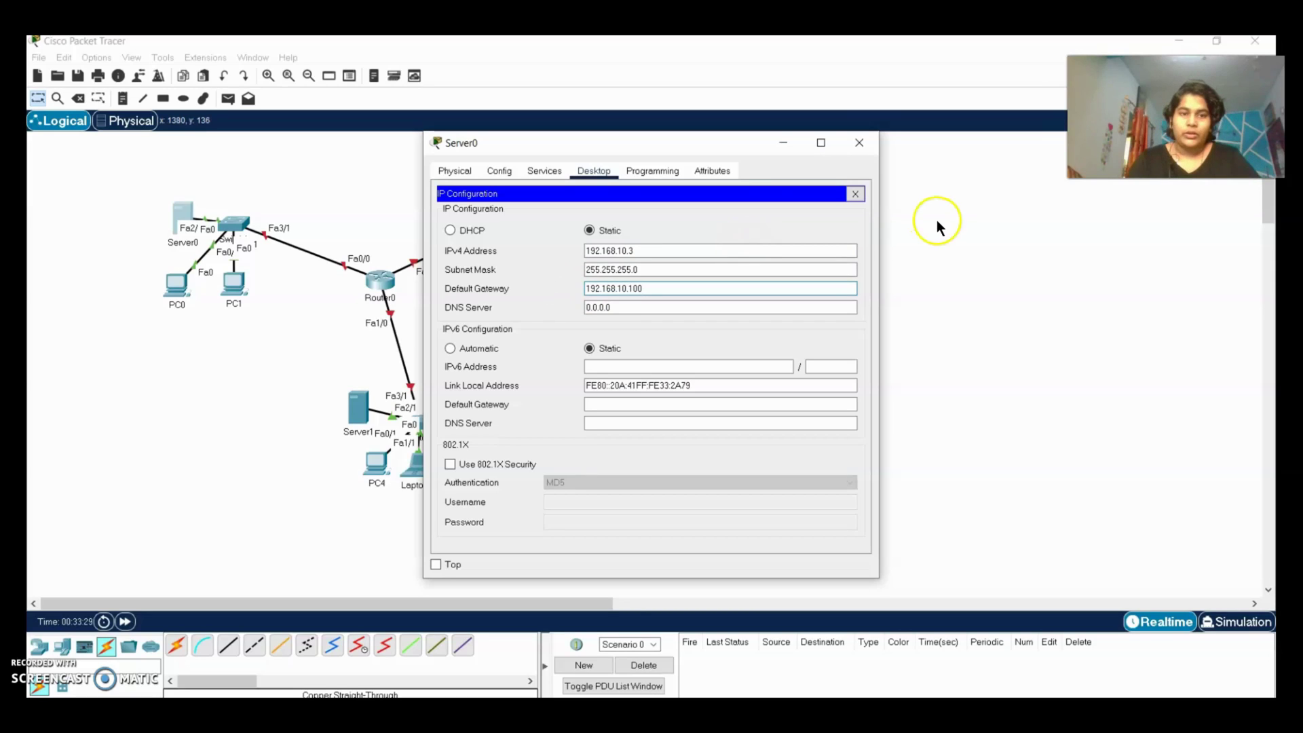
{"action": "left_click", "coordinate": [859, 143]}
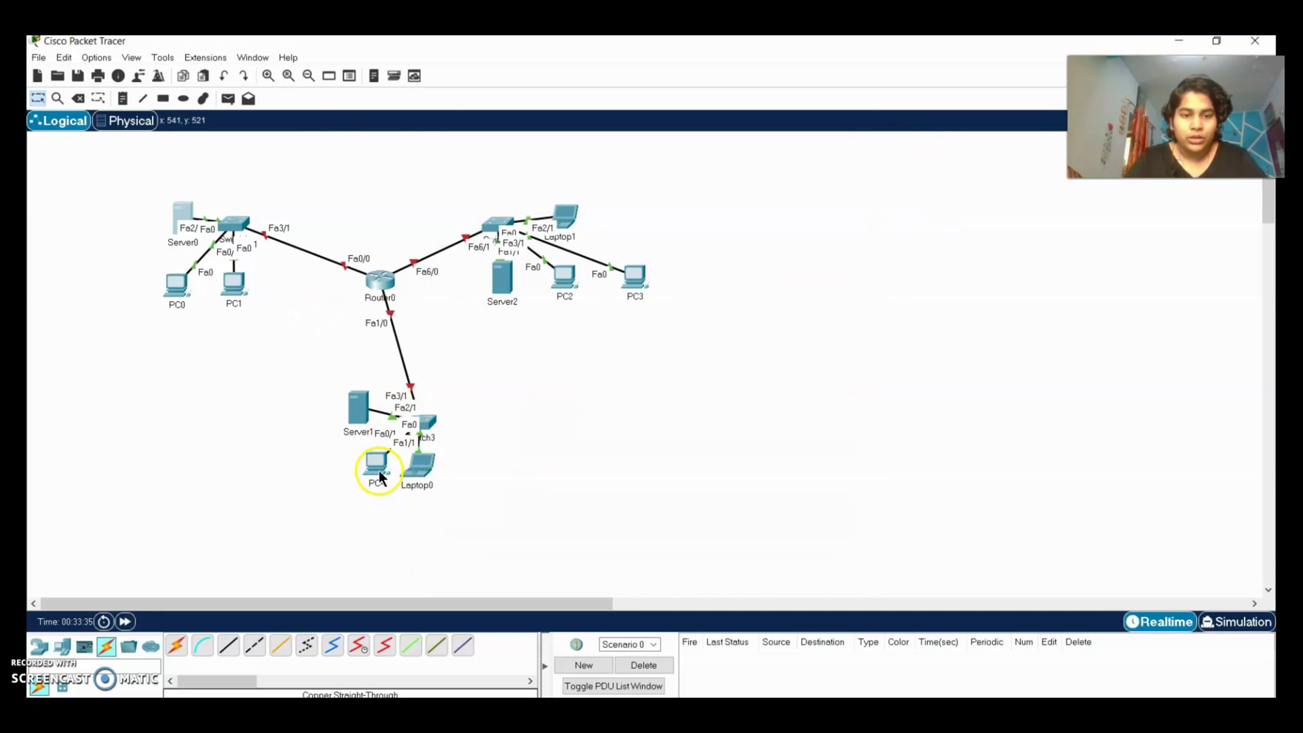
Move PC4 slightly away from Laptop0 and open Laptop0's IP configuration.
{"action": "left_click_drag", "start_coordinate": [379, 471], "coordinate": [369, 470]}
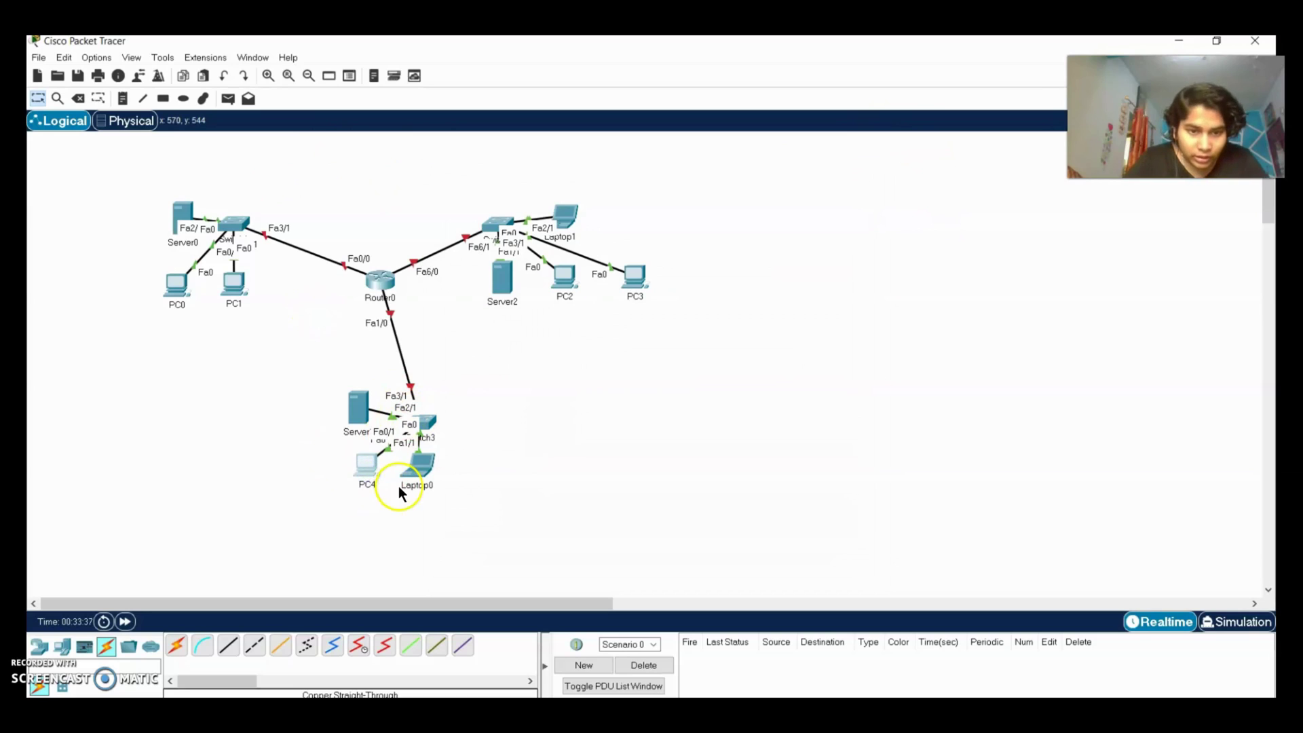
{"action": "left_click", "coordinate": [400, 474]}
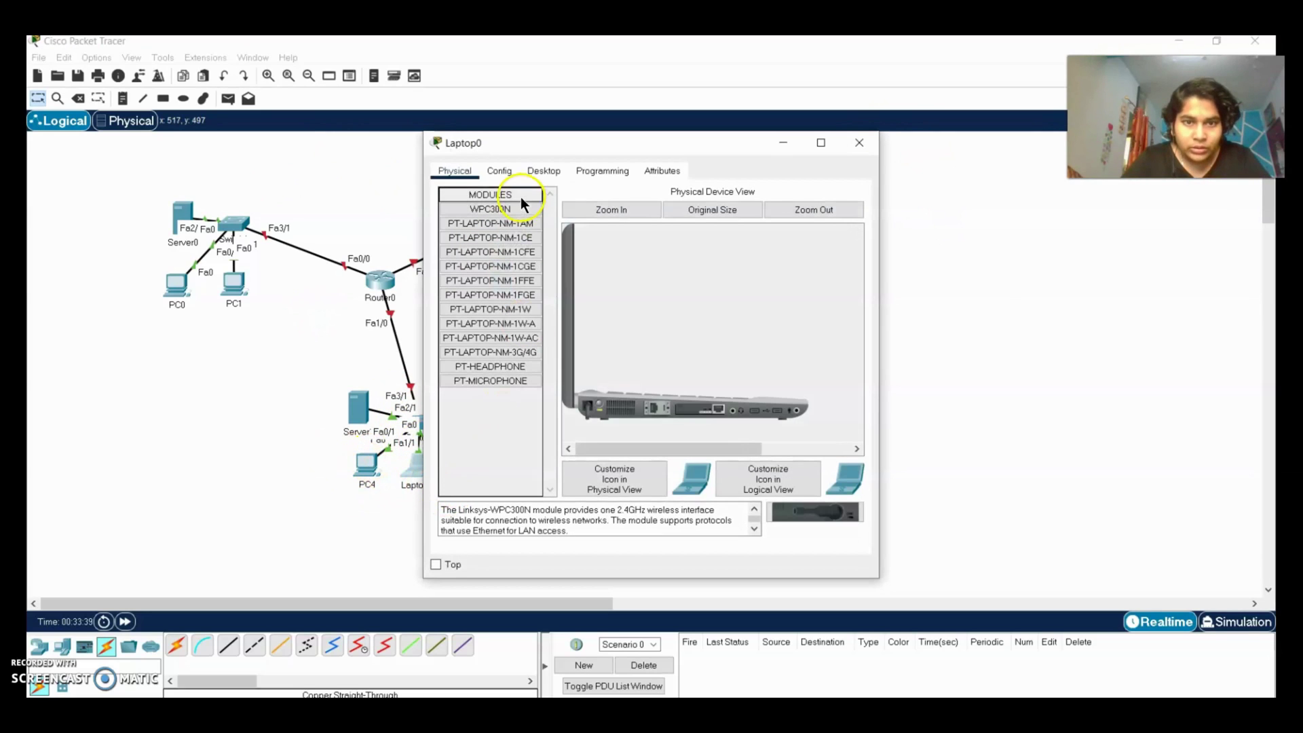
{"action": "left_click", "coordinate": [543, 170]}
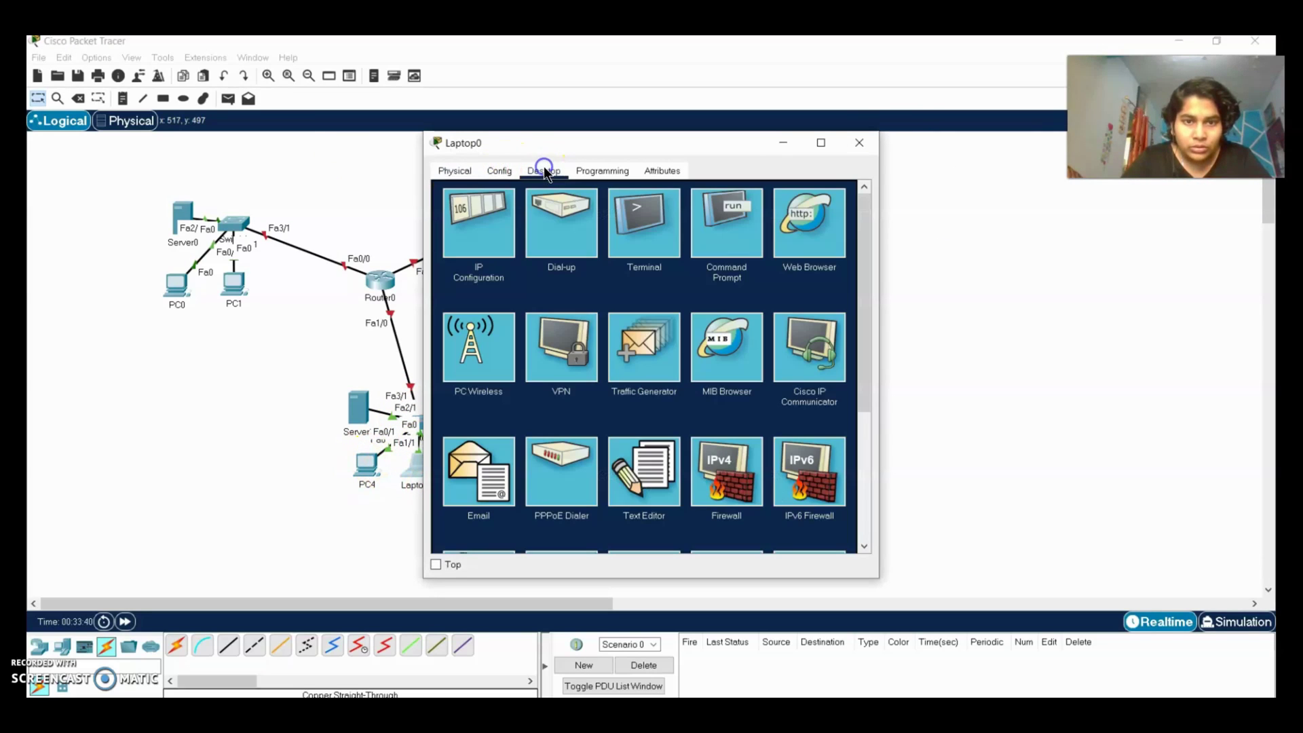
{"action": "left_click", "coordinate": [476, 201]}
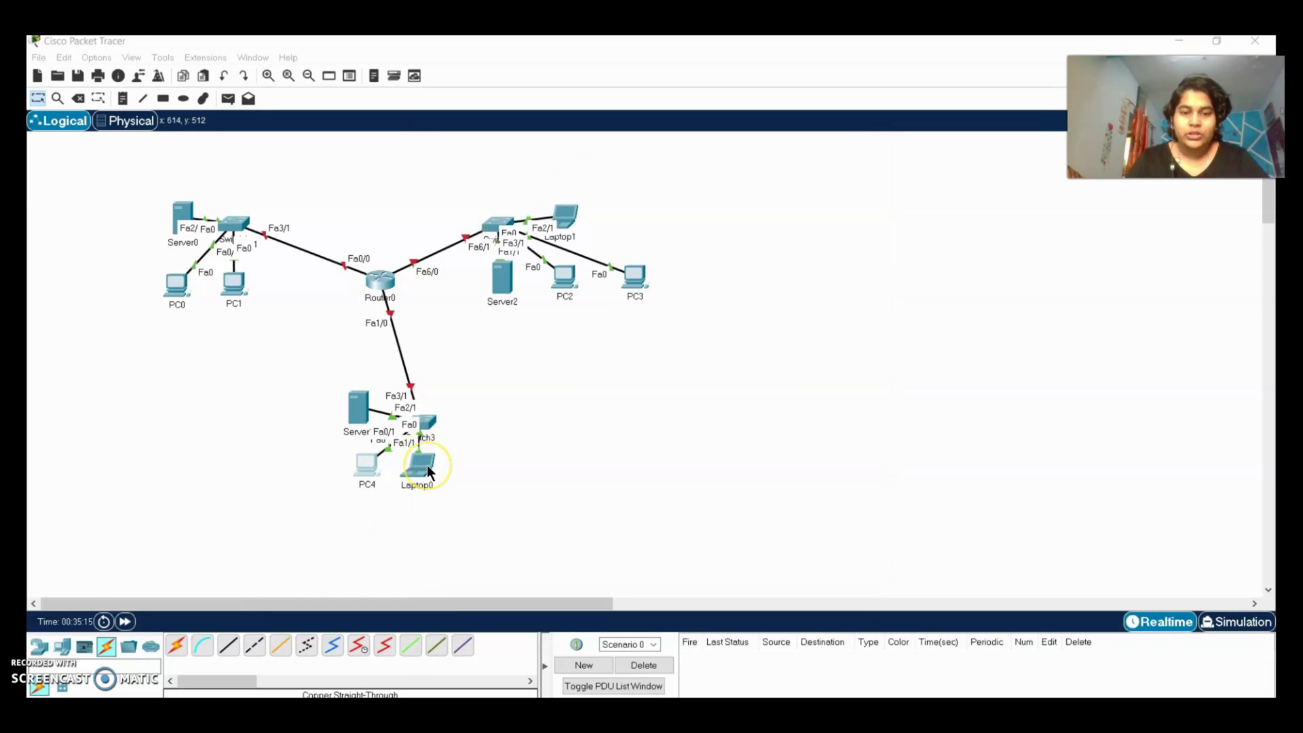
{"action": "left_click", "coordinate": [417, 473]}
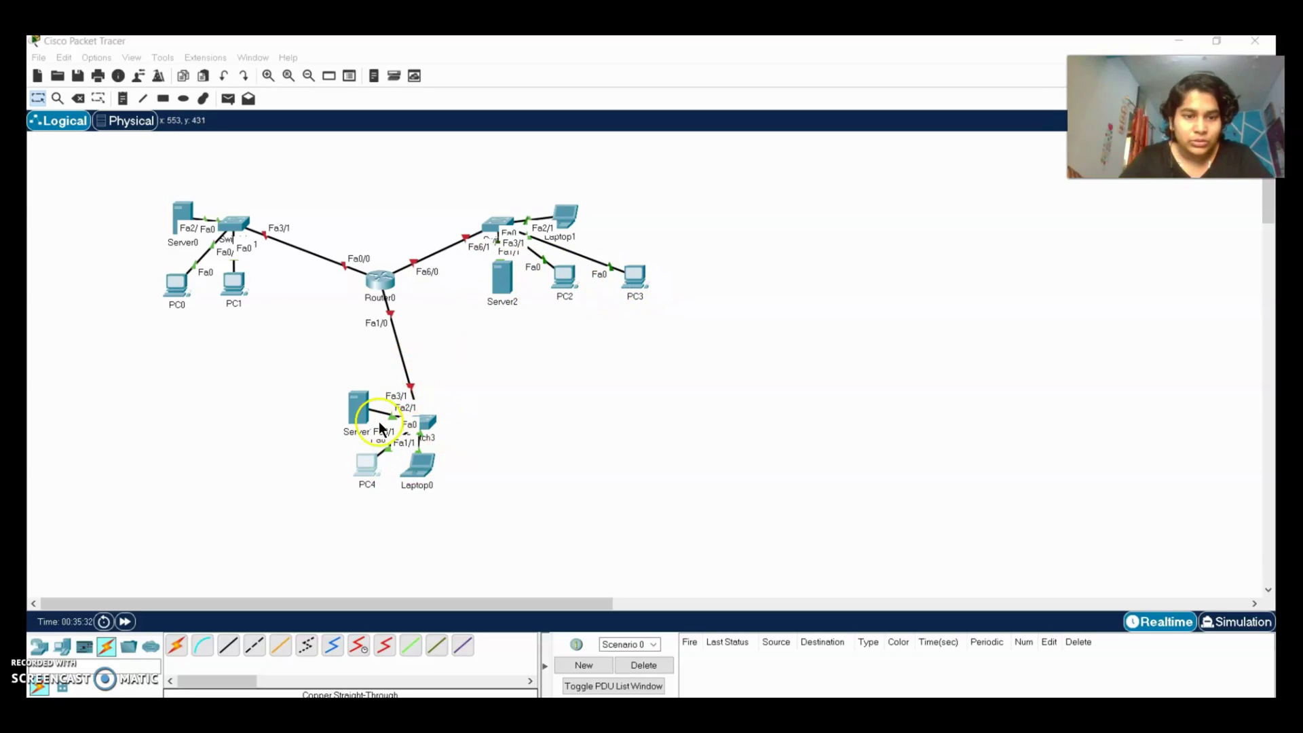
Rename Server0 as DNS on the topology.
{"action": "left_click", "coordinate": [180, 243]}
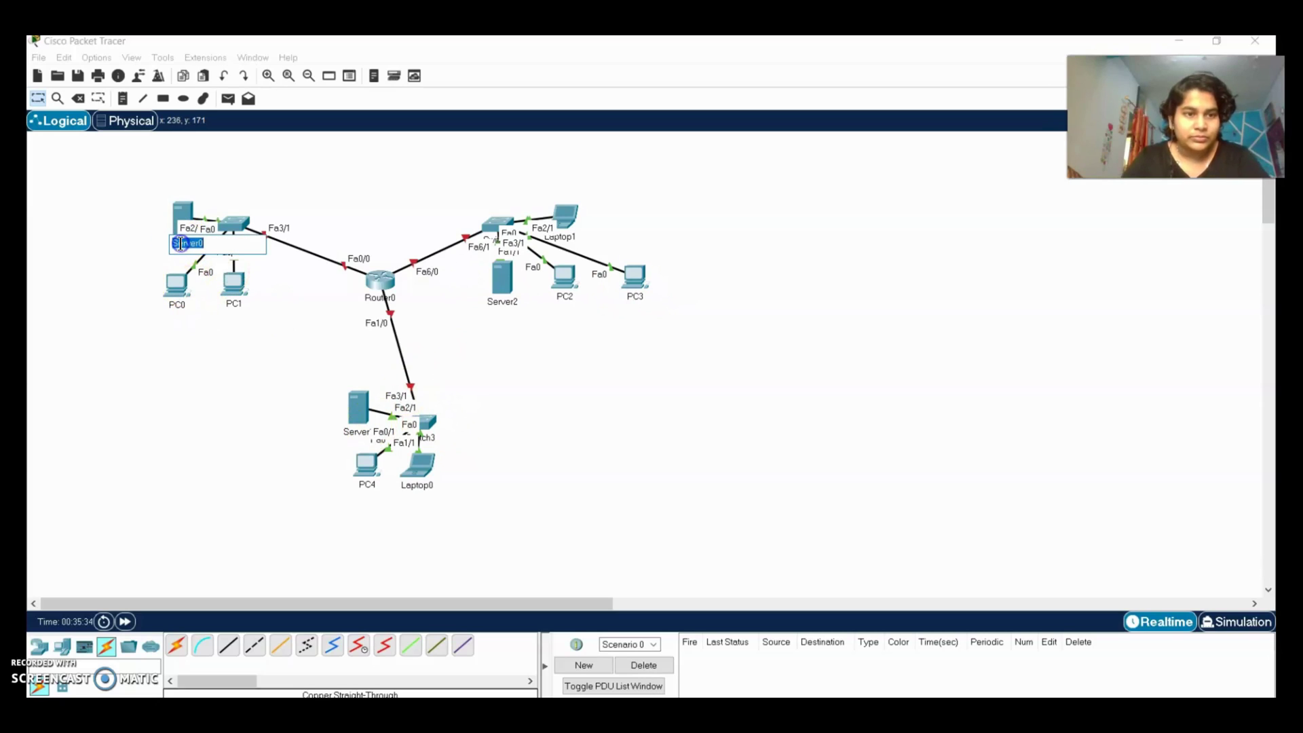
{"action": "key", "text": "BackSpace"}
{"action": "key", "text": "BackSpace"}
{"action": "key", "text": "BackSpace"}
{"action": "key", "text": "BackSpace"}
{"action": "key", "text": "BackSpace"}
{"action": "key", "text": "BackSpace"}
{"action": "key", "text": "BackSpace"}
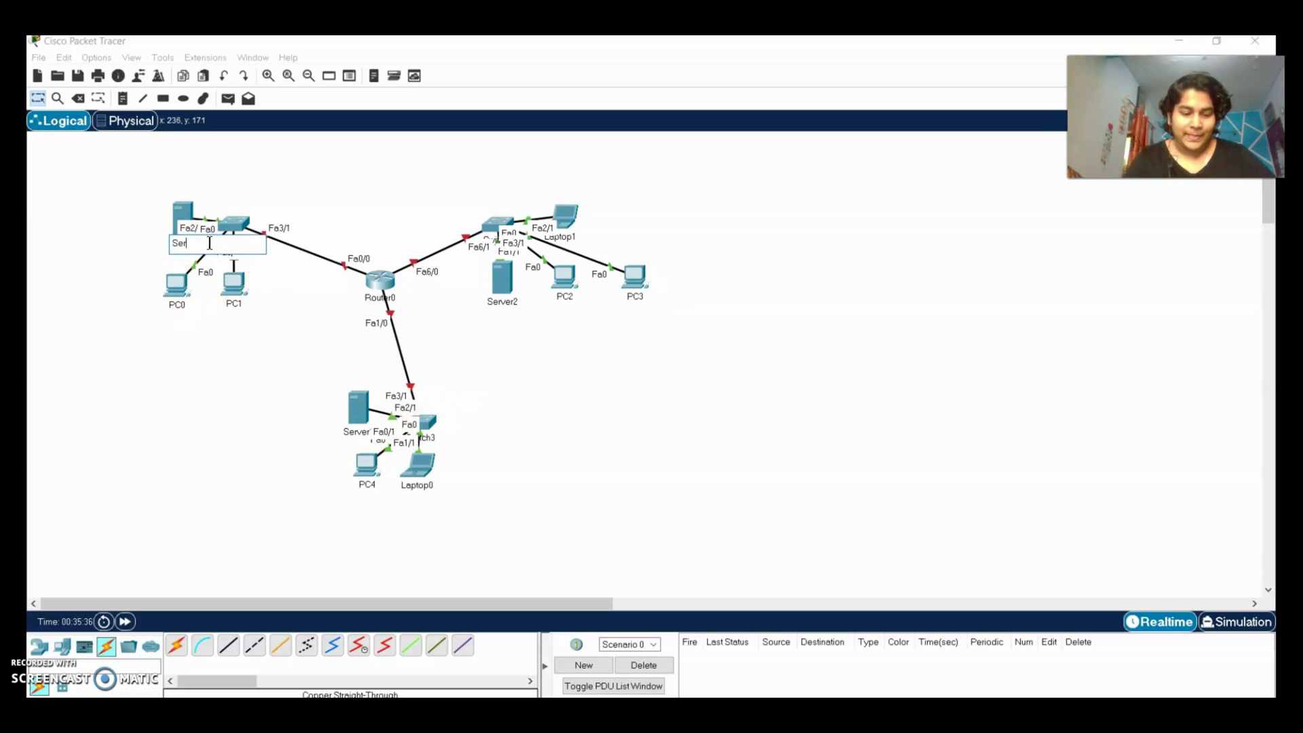
{"action": "type", "text": "D"}
{"action": "type", "text": "NS"}
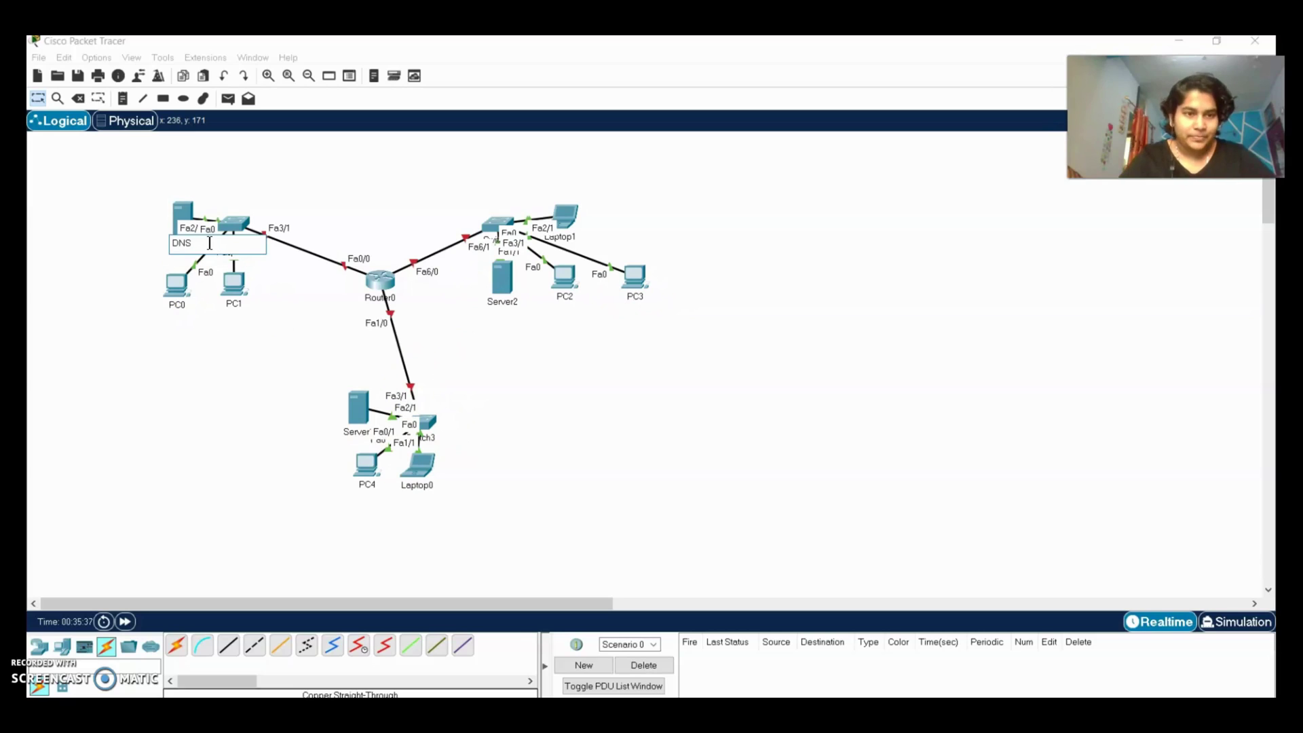
Rename the server next to PC4 in the lower switch group as Google.
{"action": "left_click", "coordinate": [356, 432]}
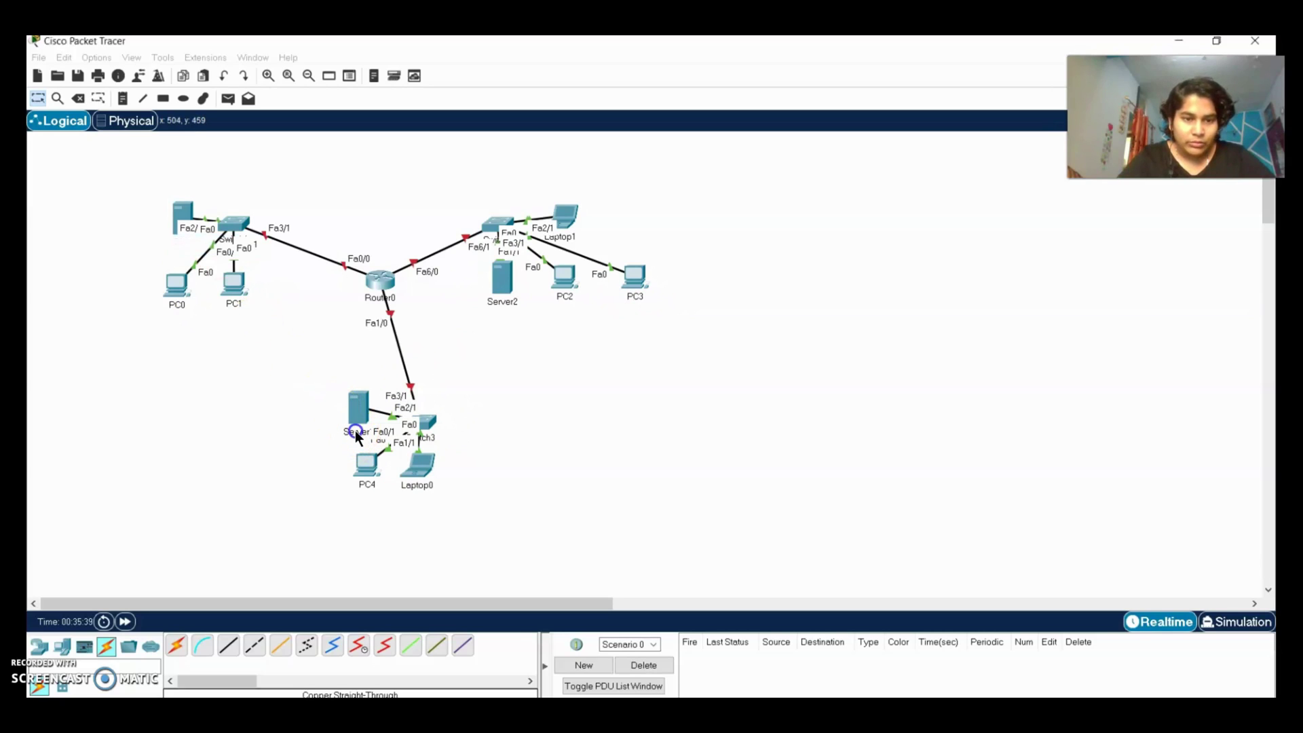
{"action": "type", "text": "K"}
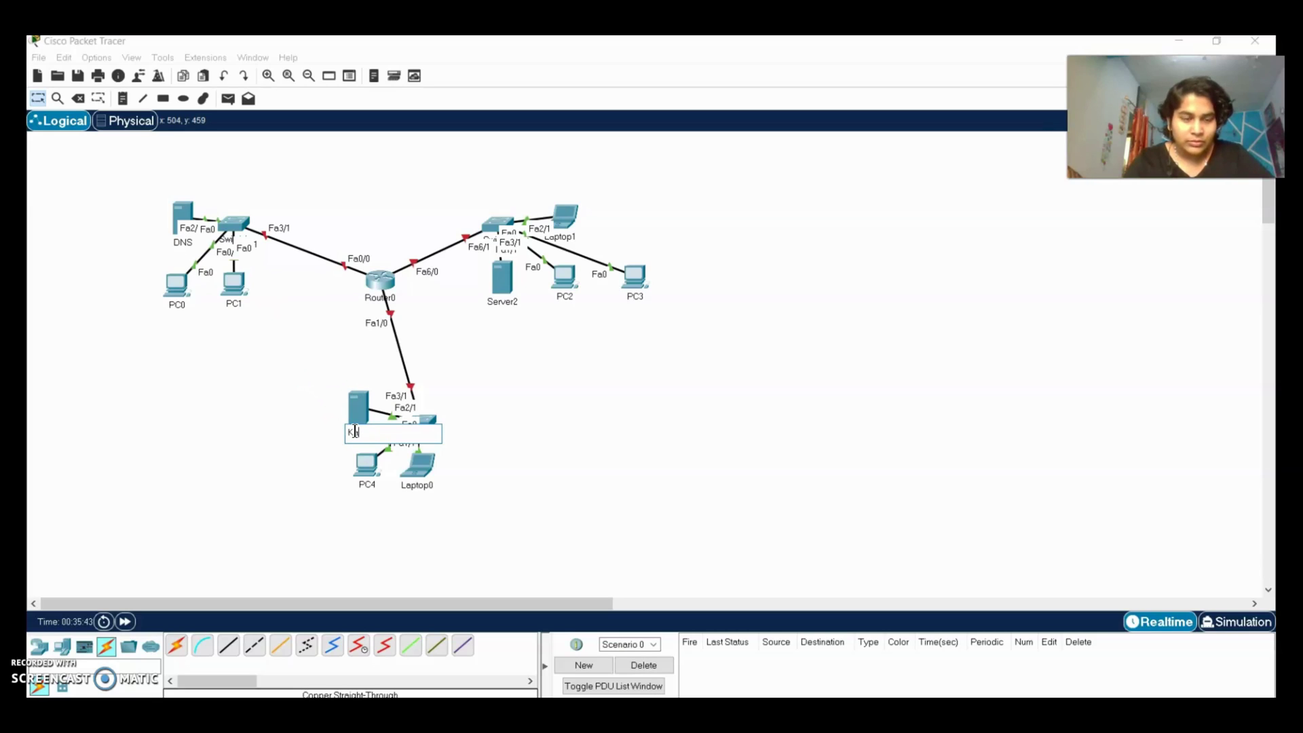
{"action": "type", "text": "aru"}
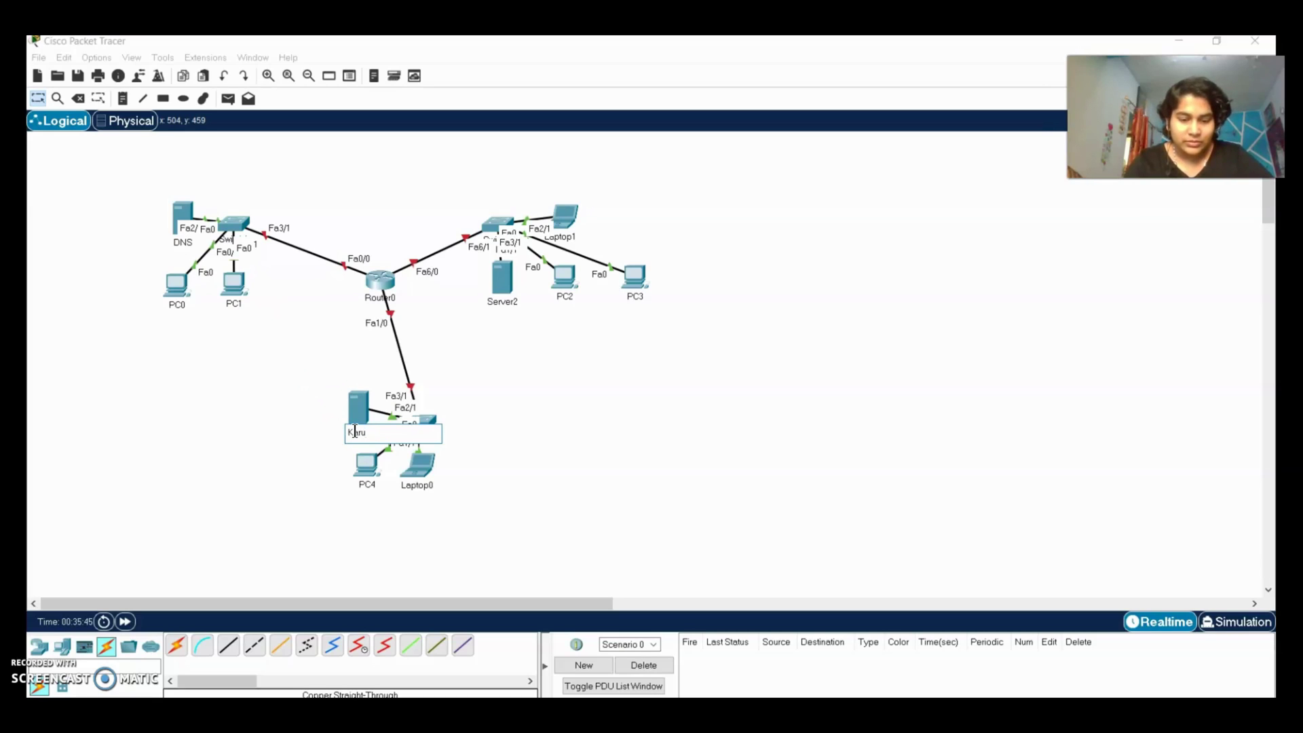
{"action": "key", "text": "BackSpace"}
{"action": "key", "text": "BackSpace"}
{"action": "key", "text": "BackSpace"}
{"action": "key", "text": "BackSpace"}
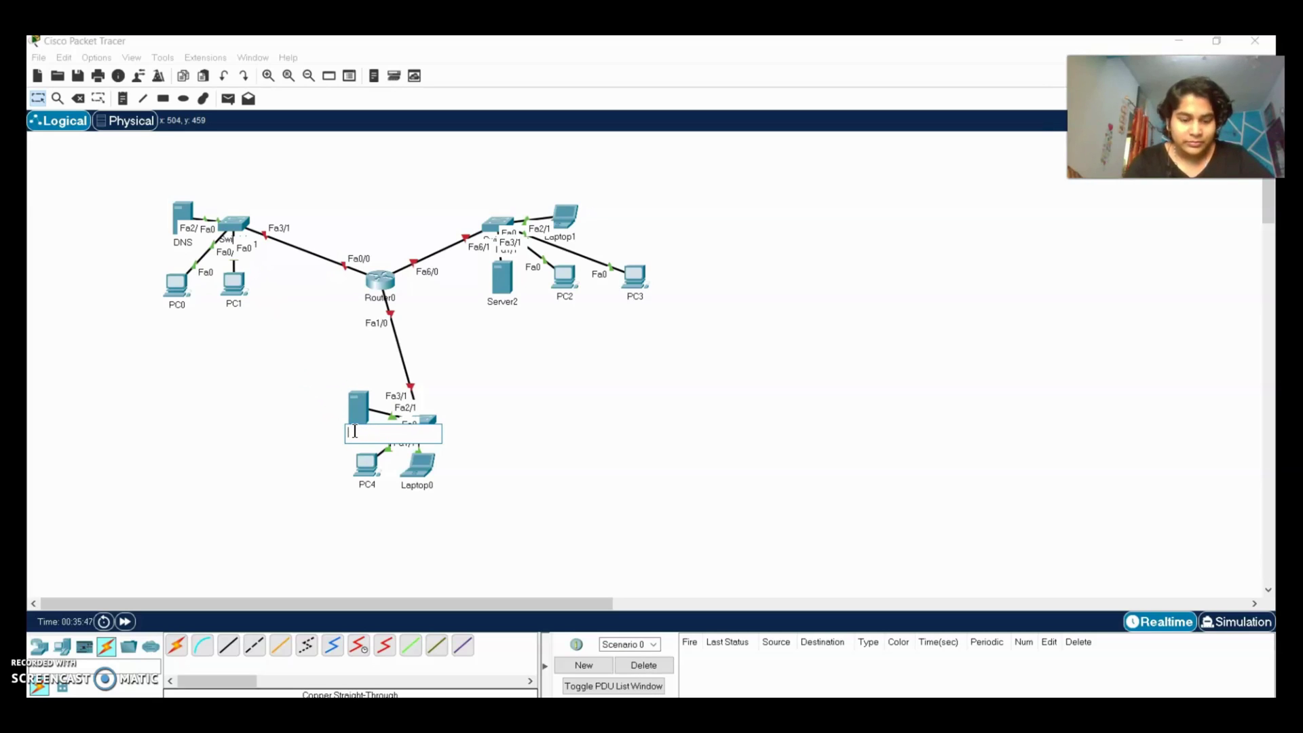
{"action": "type", "text": "Google"}
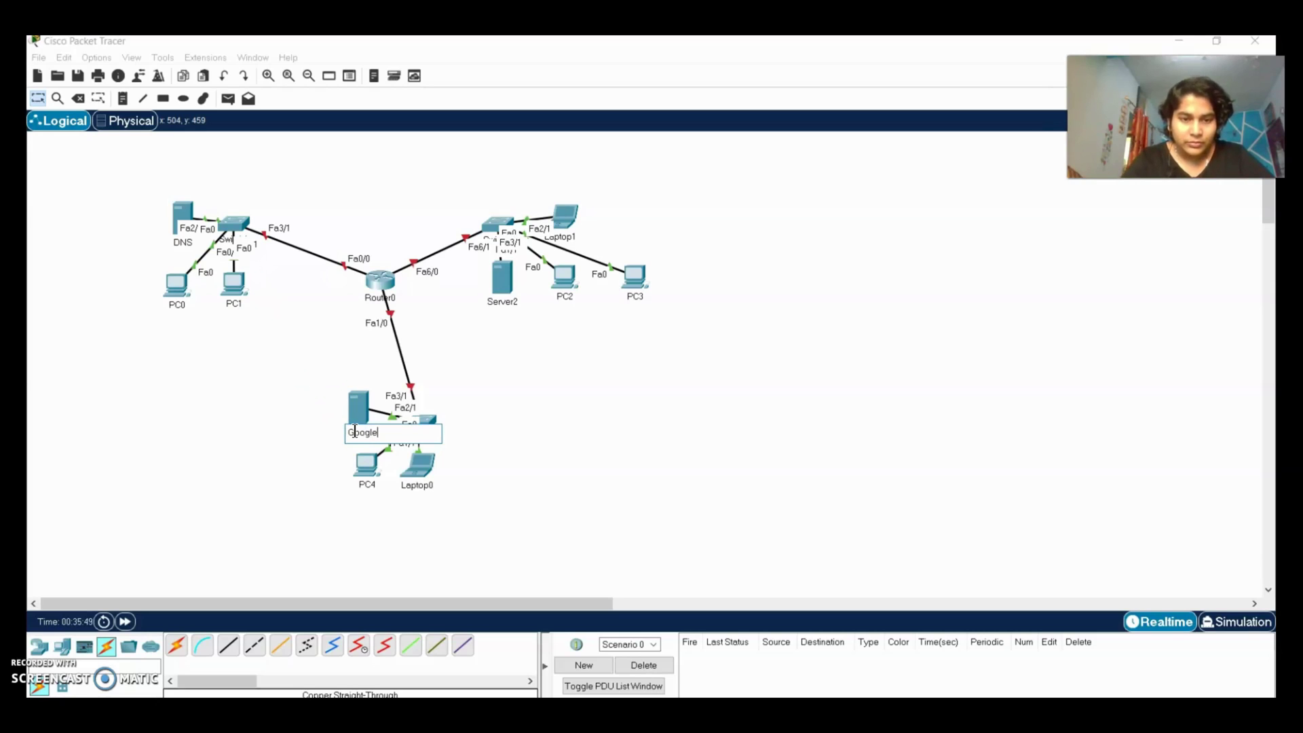
{"action": "left_click", "coordinate": [510, 361]}
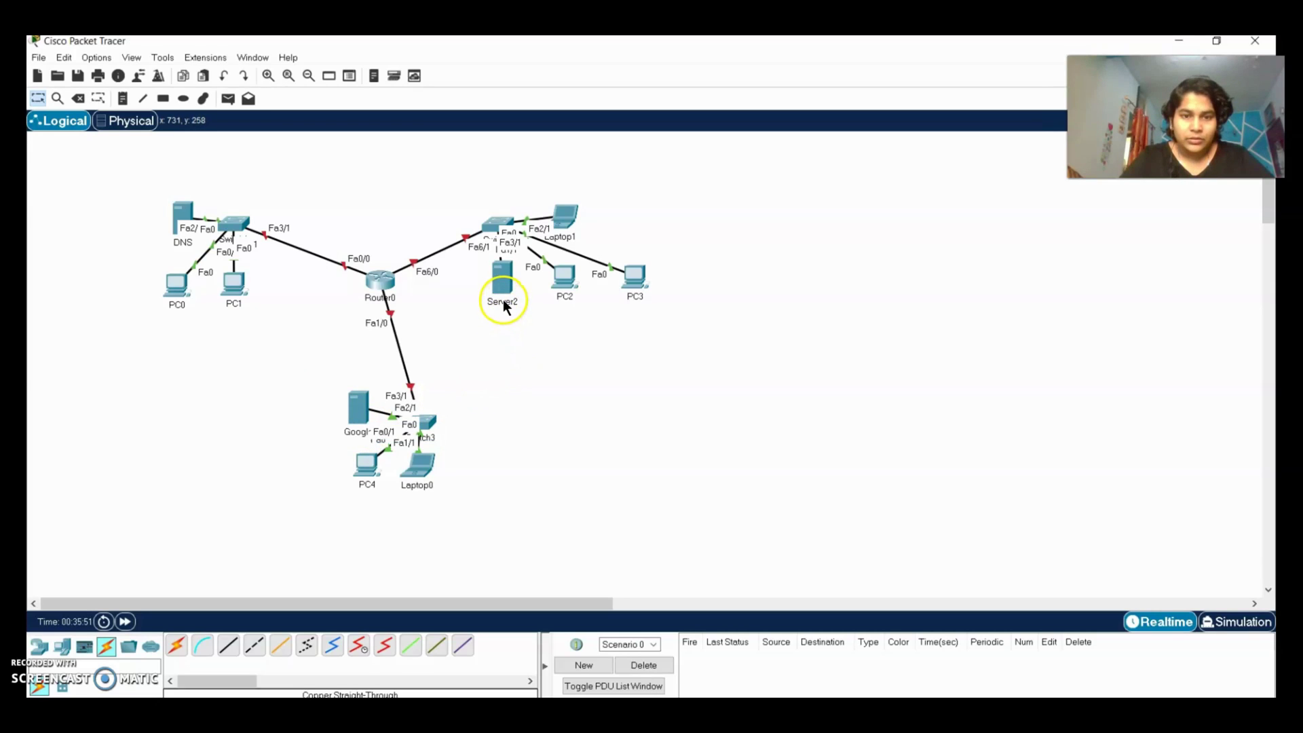
Rename Server2 as DHCP on the topology.
{"action": "left_click", "coordinate": [503, 301]}
{"action": "double_click", "coordinate": [503, 301]}
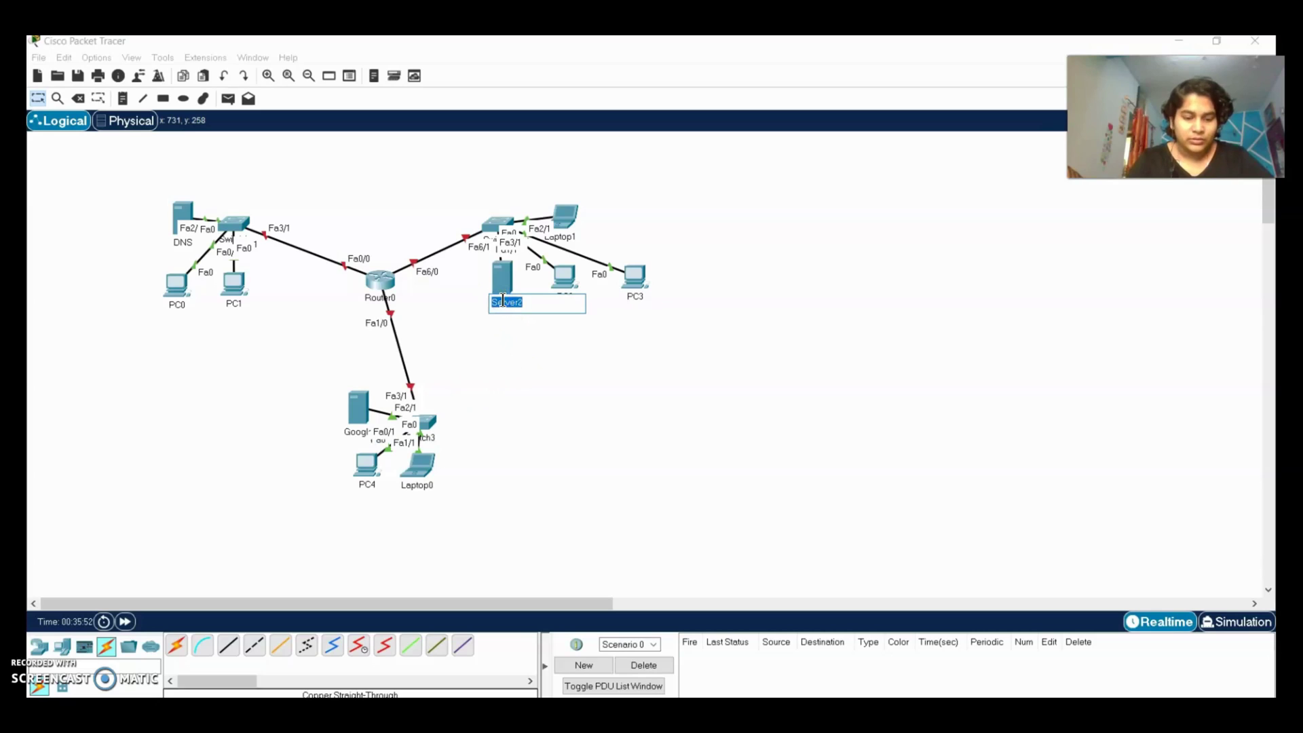
{"action": "type", "text": "DHC"}
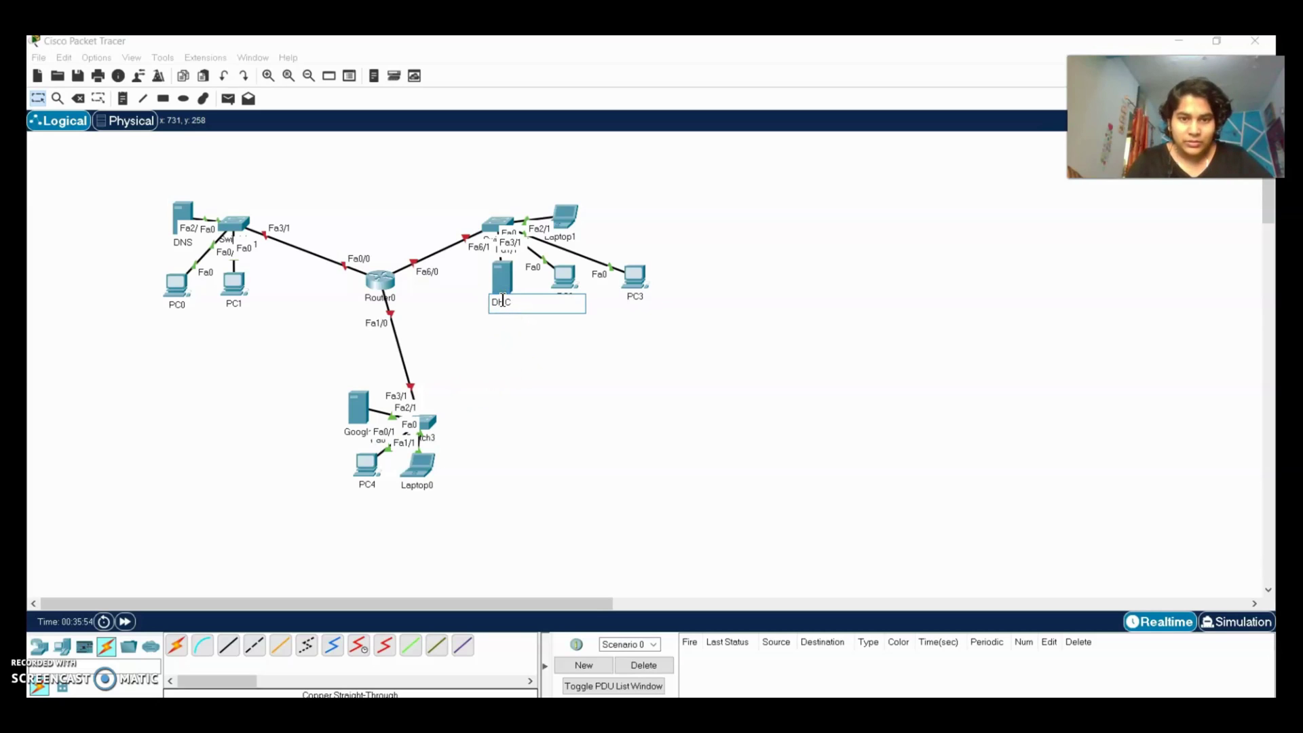
{"action": "type", "text": "P"}
{"action": "key", "text": "Return"}
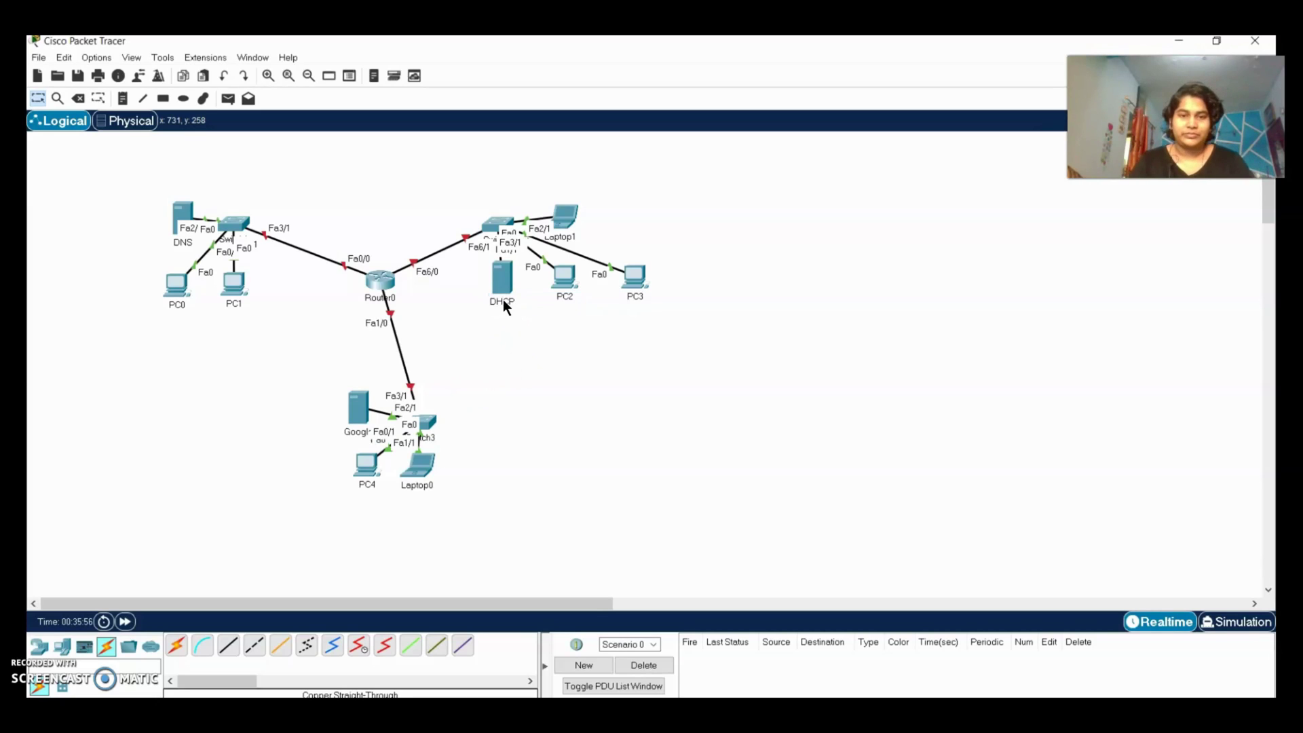
{"action": "left_click", "coordinate": [536, 345]}
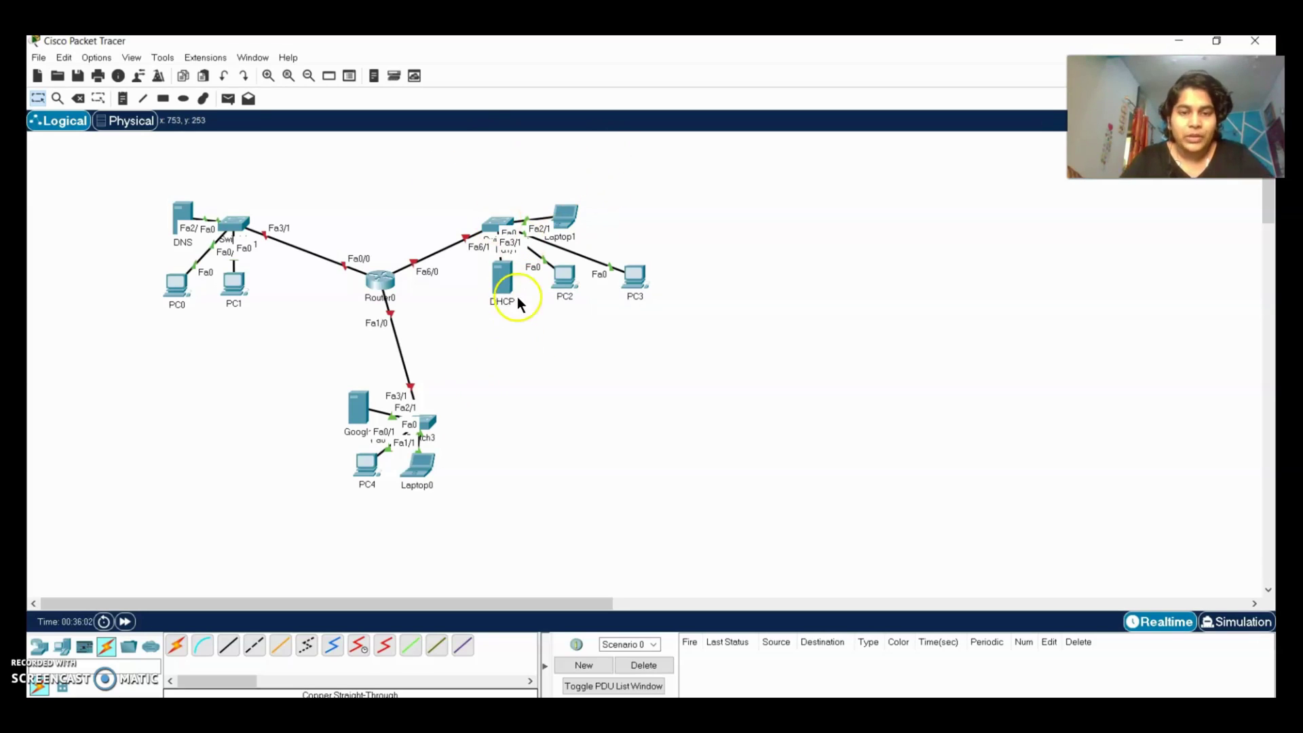
Rearrange the DHCP server, PC2, PC3 and Laptop1 so they are spaced more clearly around their switch.
{"action": "left_click_drag", "start_coordinate": [506, 284], "coordinate": [499, 290]}
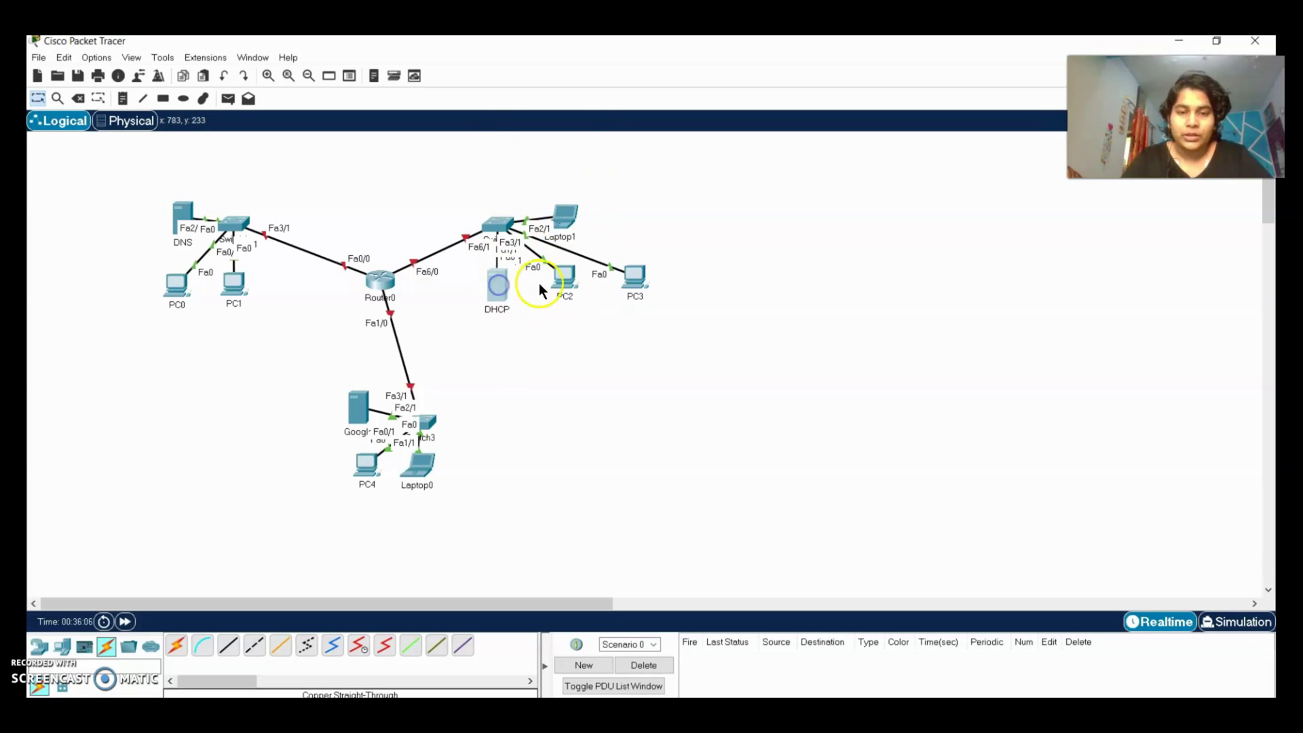
{"action": "left_click_drag", "start_coordinate": [563, 277], "coordinate": [559, 291]}
{"action": "left_click_drag", "start_coordinate": [647, 277], "coordinate": [626, 263]}
{"action": "left_click_drag", "start_coordinate": [567, 218], "coordinate": [599, 221]}
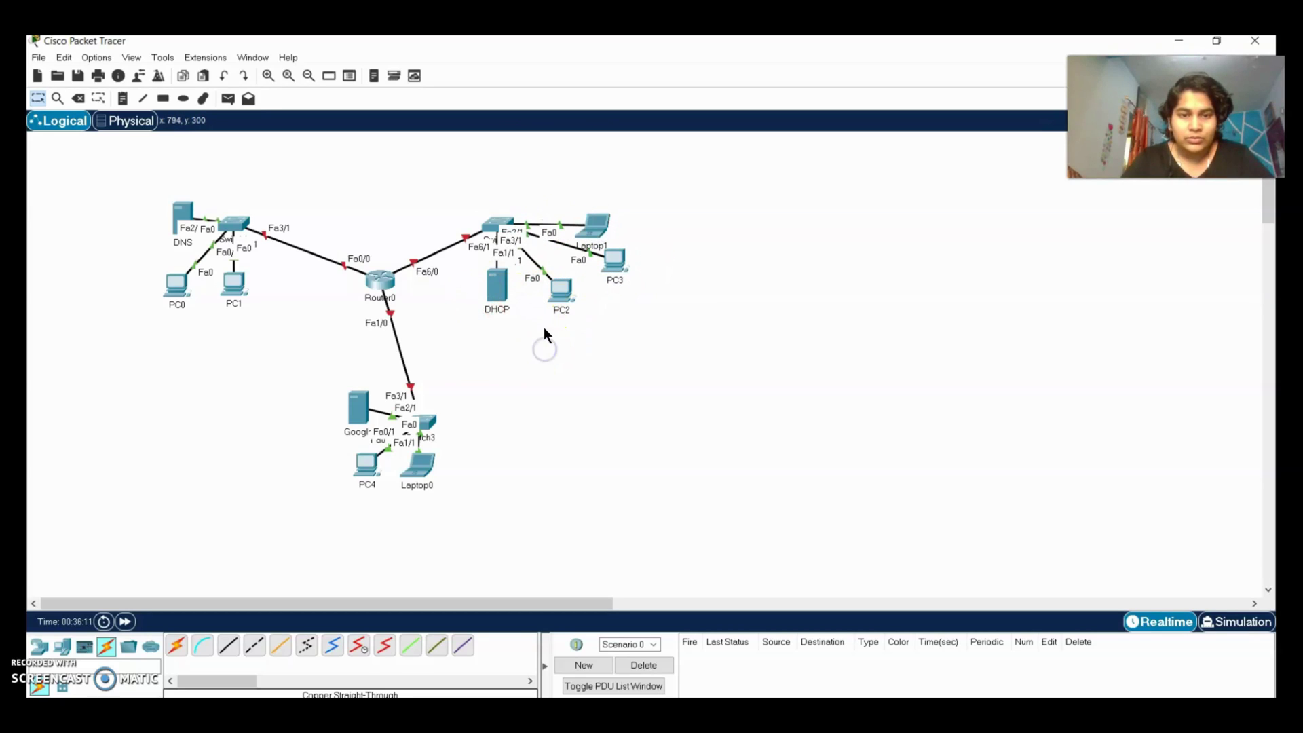
Give the DHCP server the static IPv4 address 192.168.30.1 with subnet mask 255.255.255.0.
{"action": "left_click", "coordinate": [497, 294]}
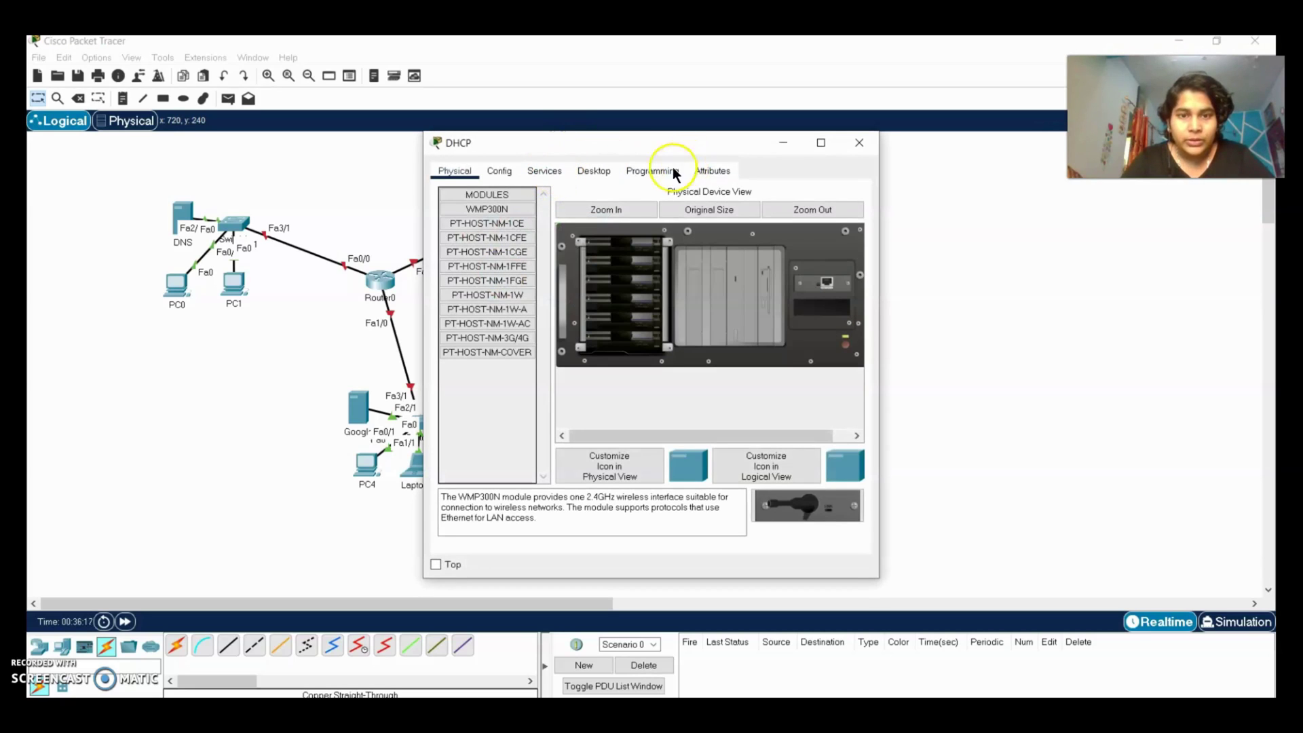
{"action": "left_click", "coordinate": [558, 172]}
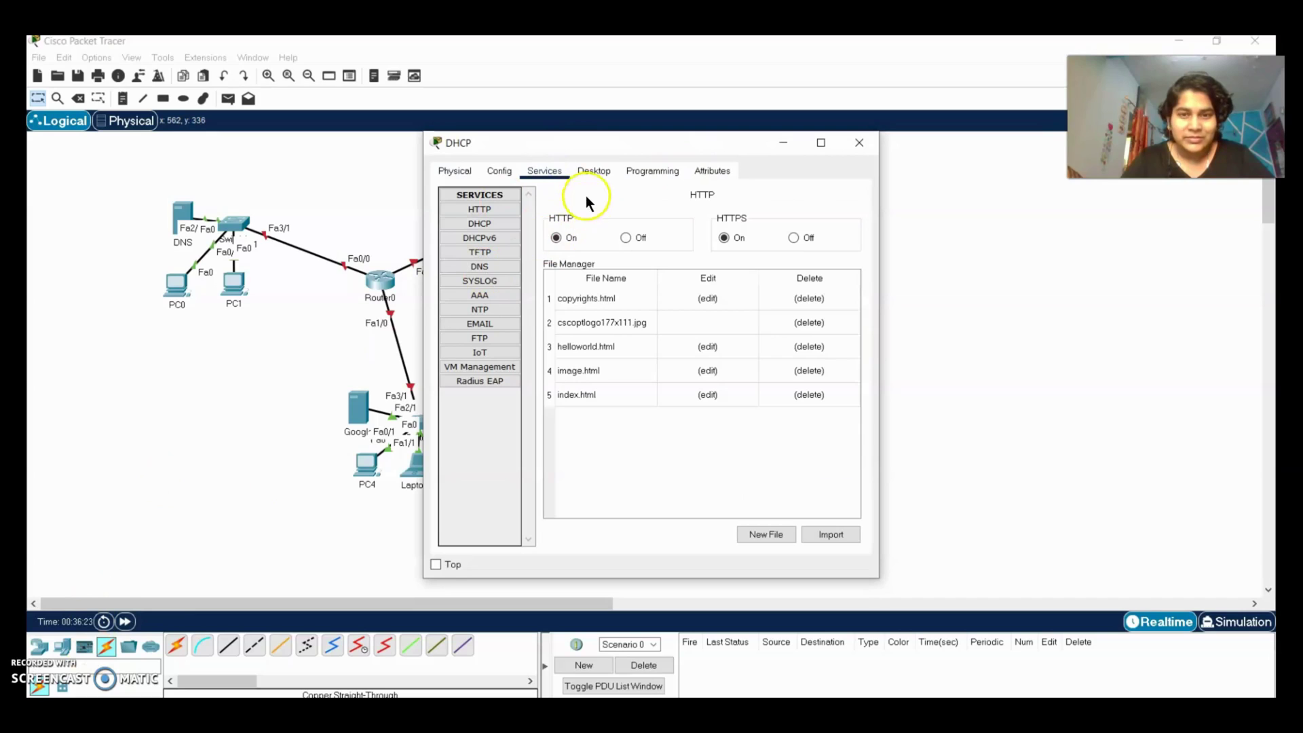
{"action": "left_click", "coordinate": [593, 169]}
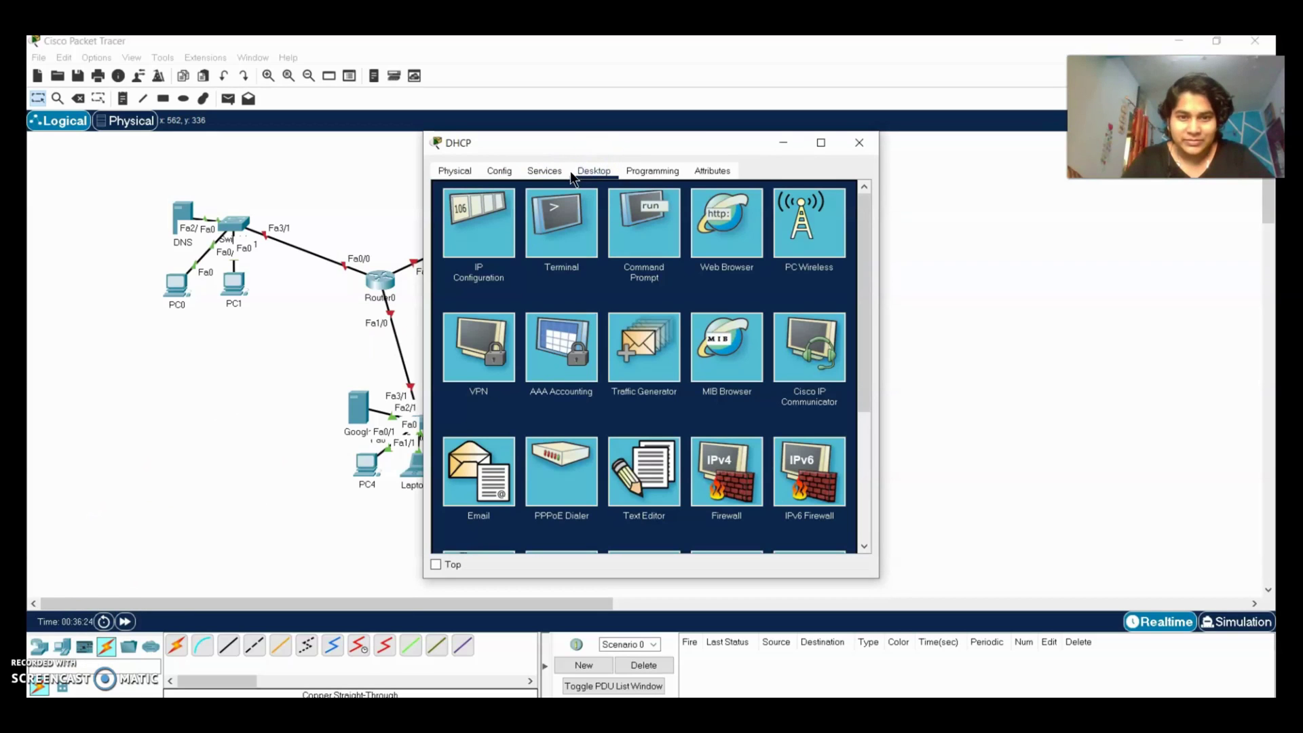
{"action": "left_click", "coordinate": [501, 225]}
{"action": "left_click", "coordinate": [625, 249]}
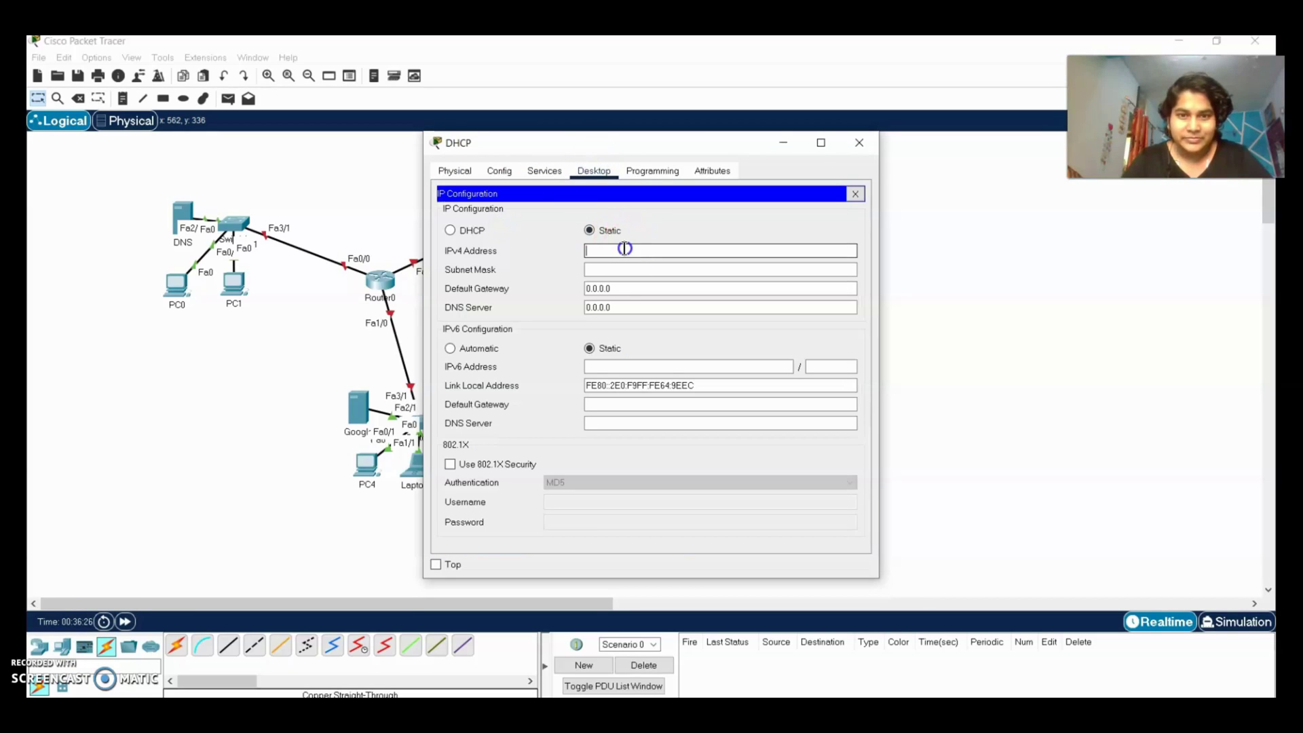
{"action": "type", "text": "192"}
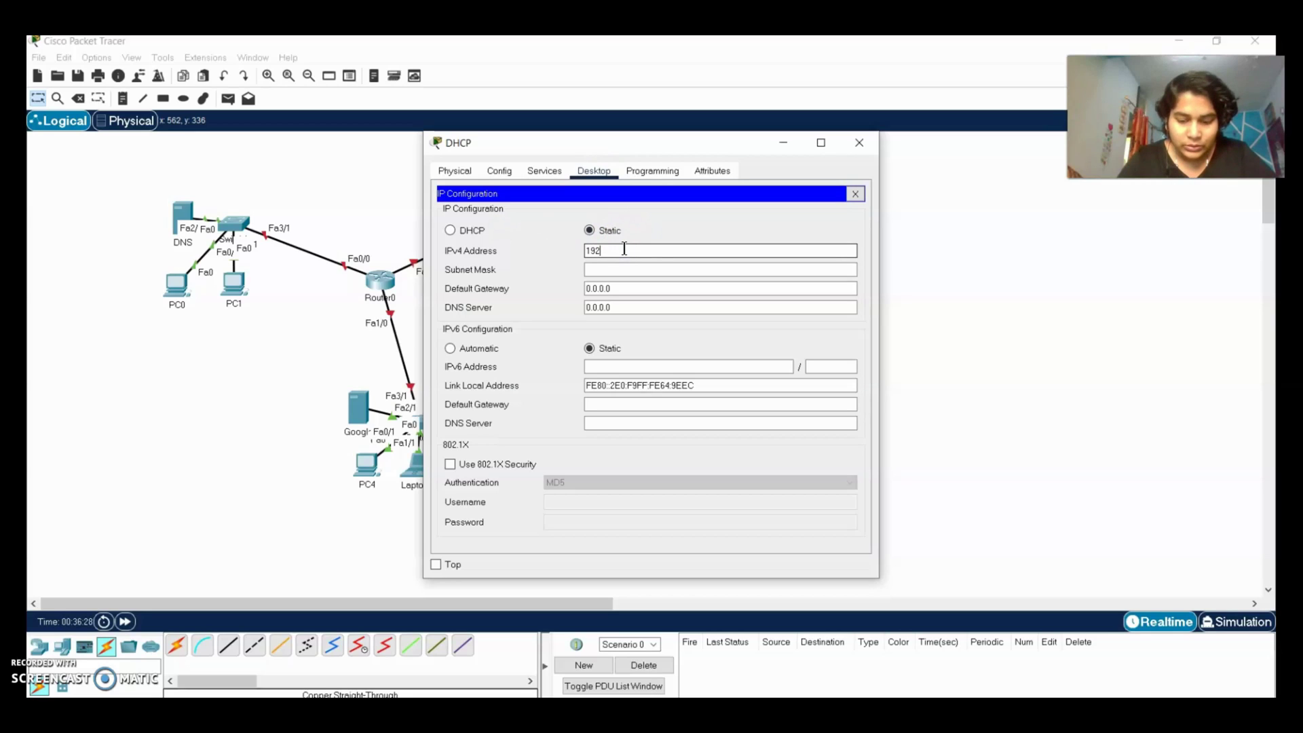
{"action": "type", "text": ".168"}
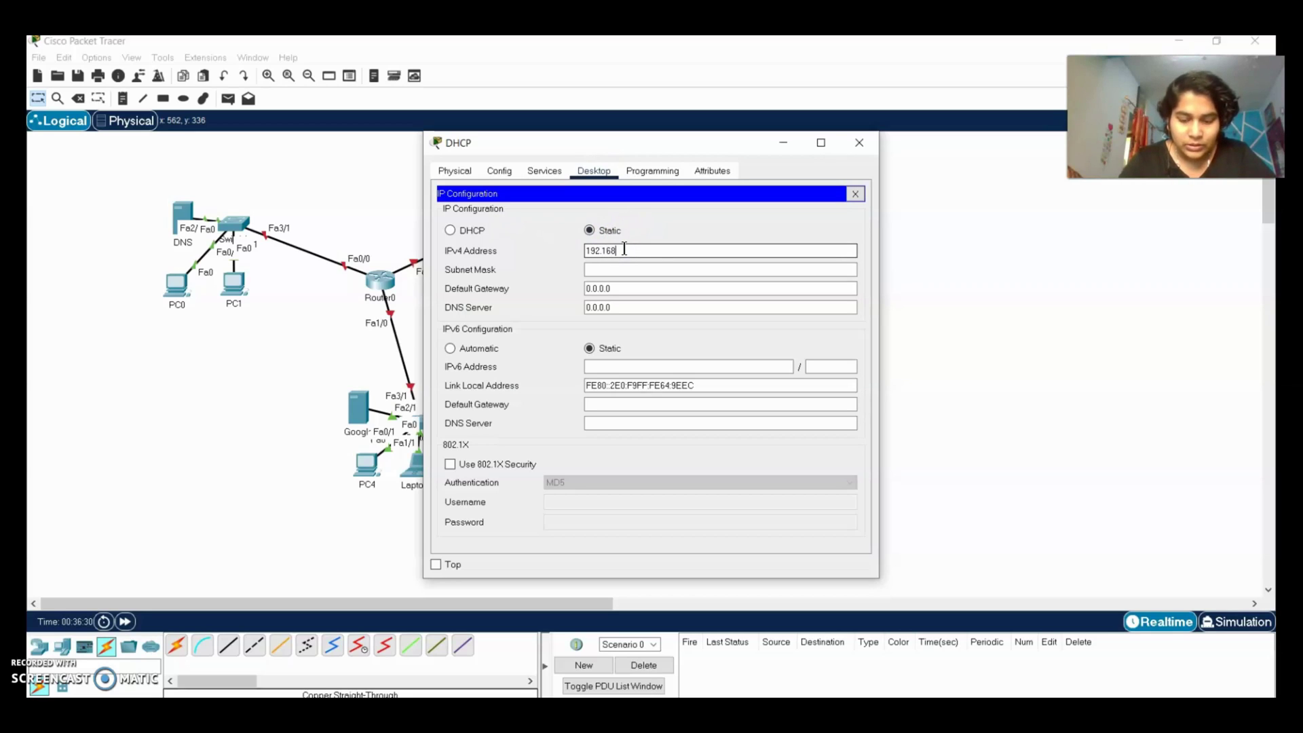
{"action": "type", "text": ".3.1"}
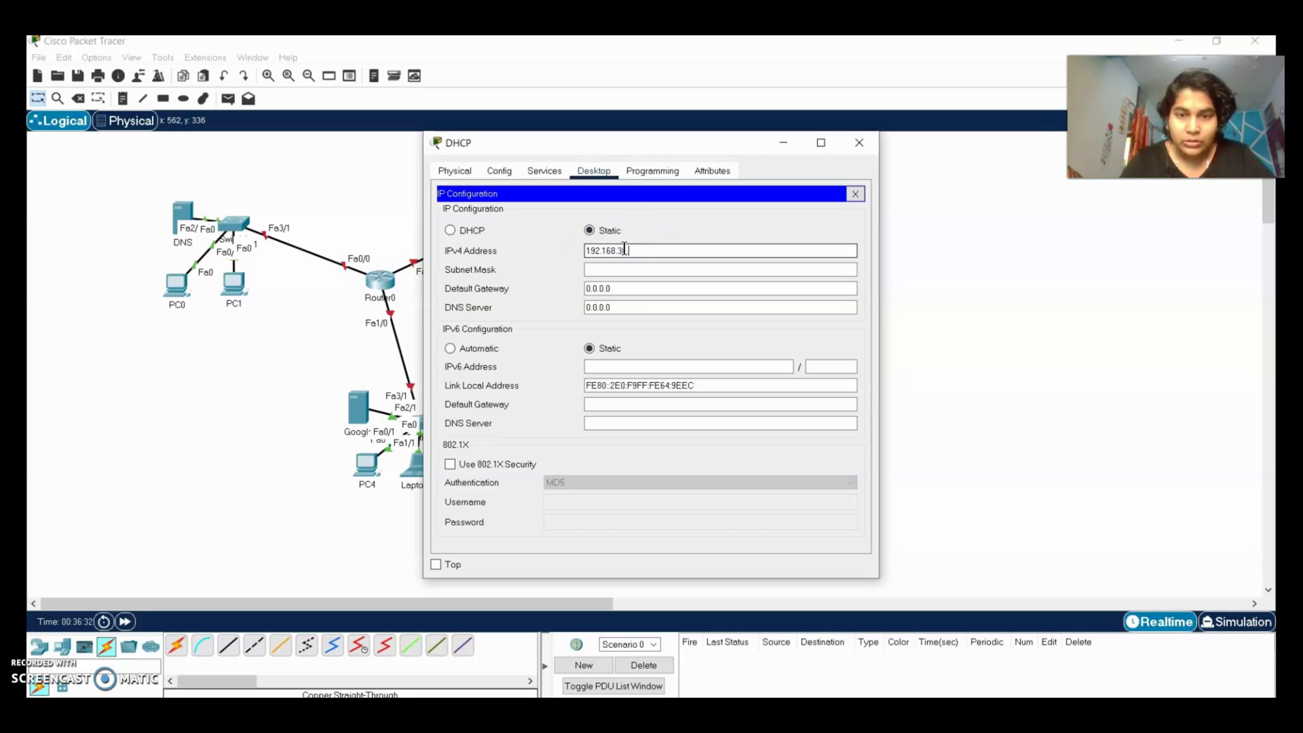
{"action": "left_click", "coordinate": [625, 269]}
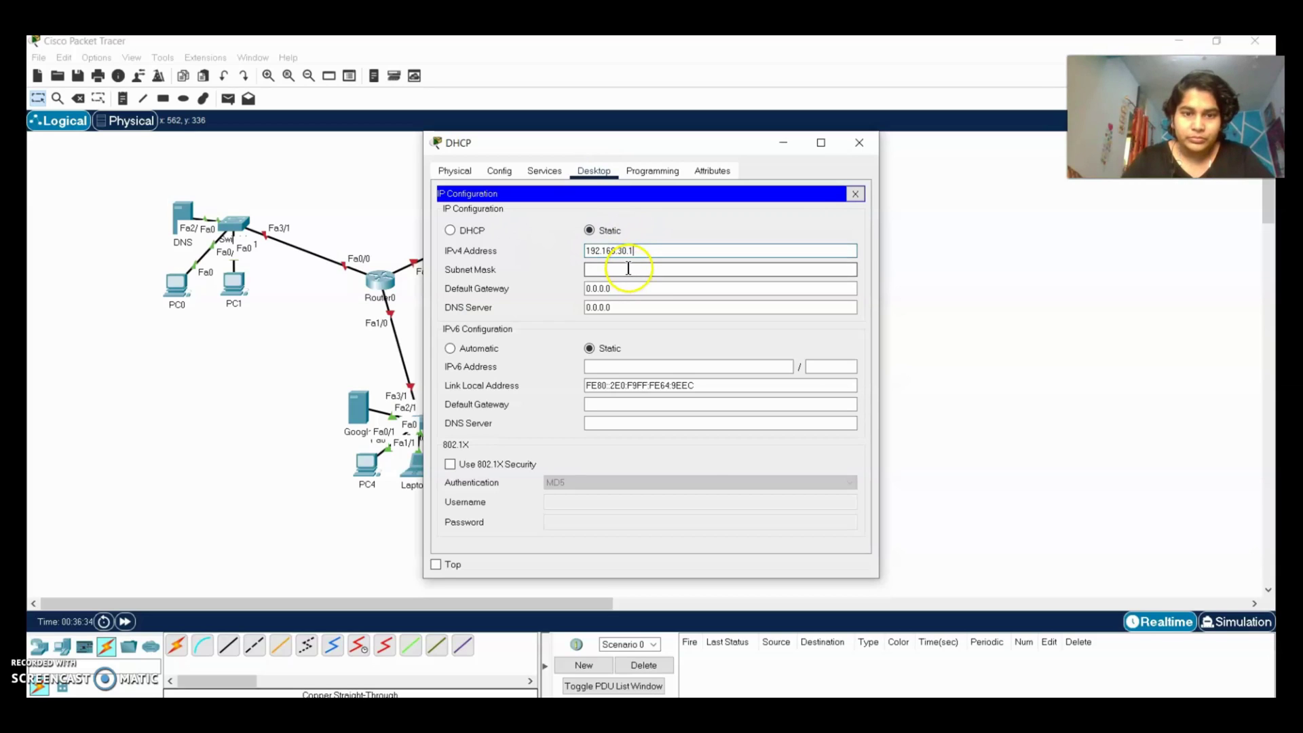
Set the DHCP server's own default gateway to 192.168.30.100 in its IP configuration.
{"action": "left_click", "coordinate": [631, 289]}
{"action": "type", "text": "1"}
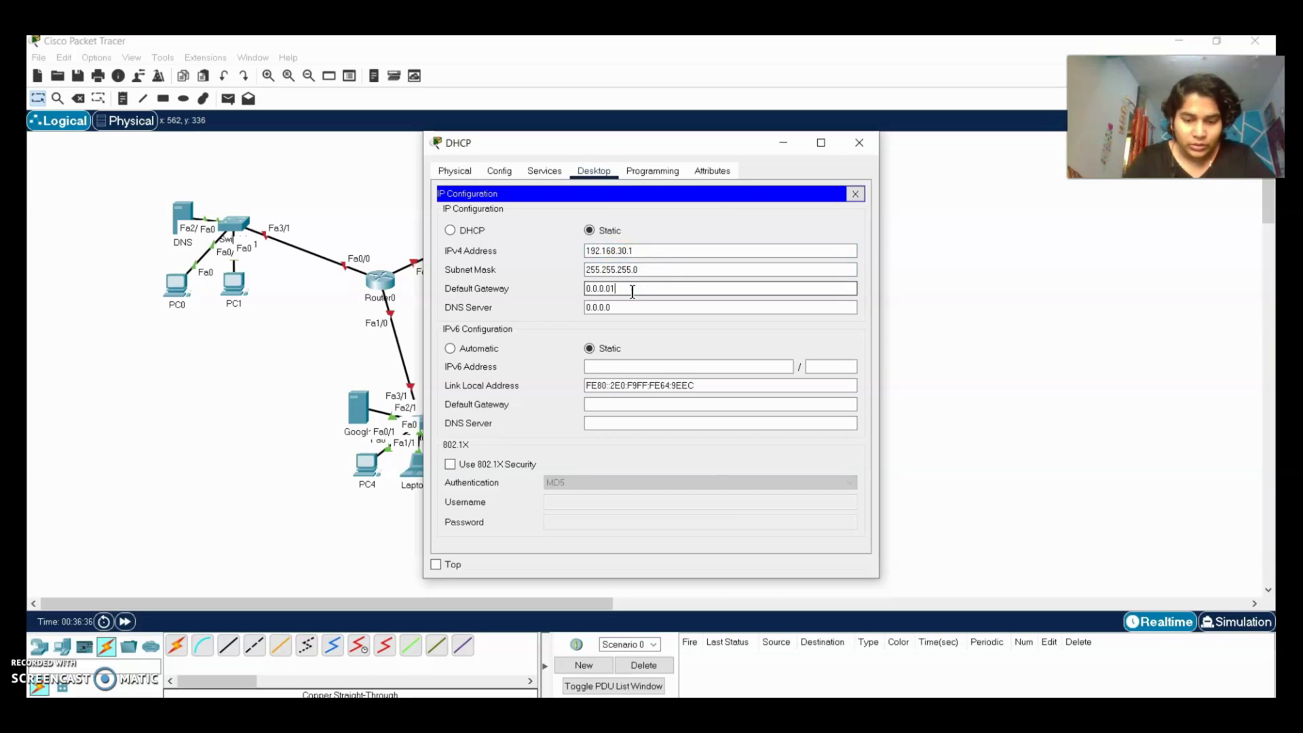
{"action": "type", "text": "92.1"}
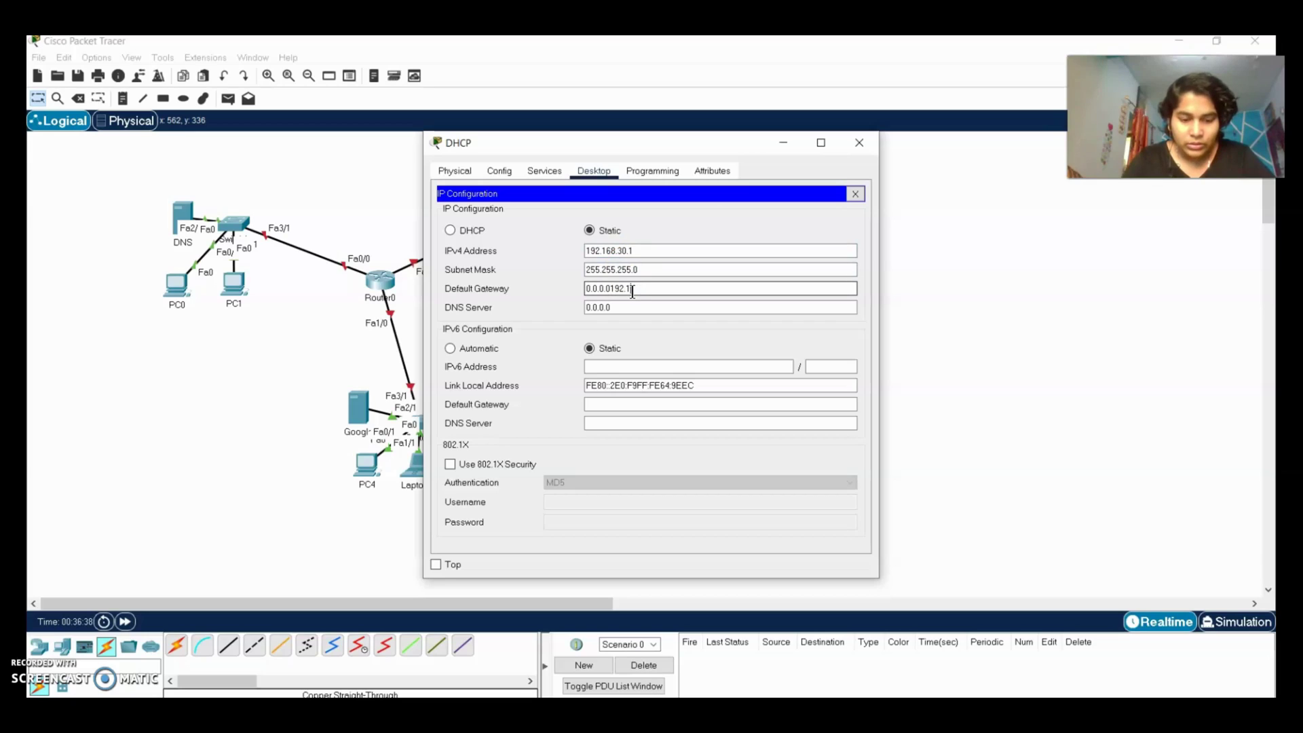
{"action": "type", "text": "68."}
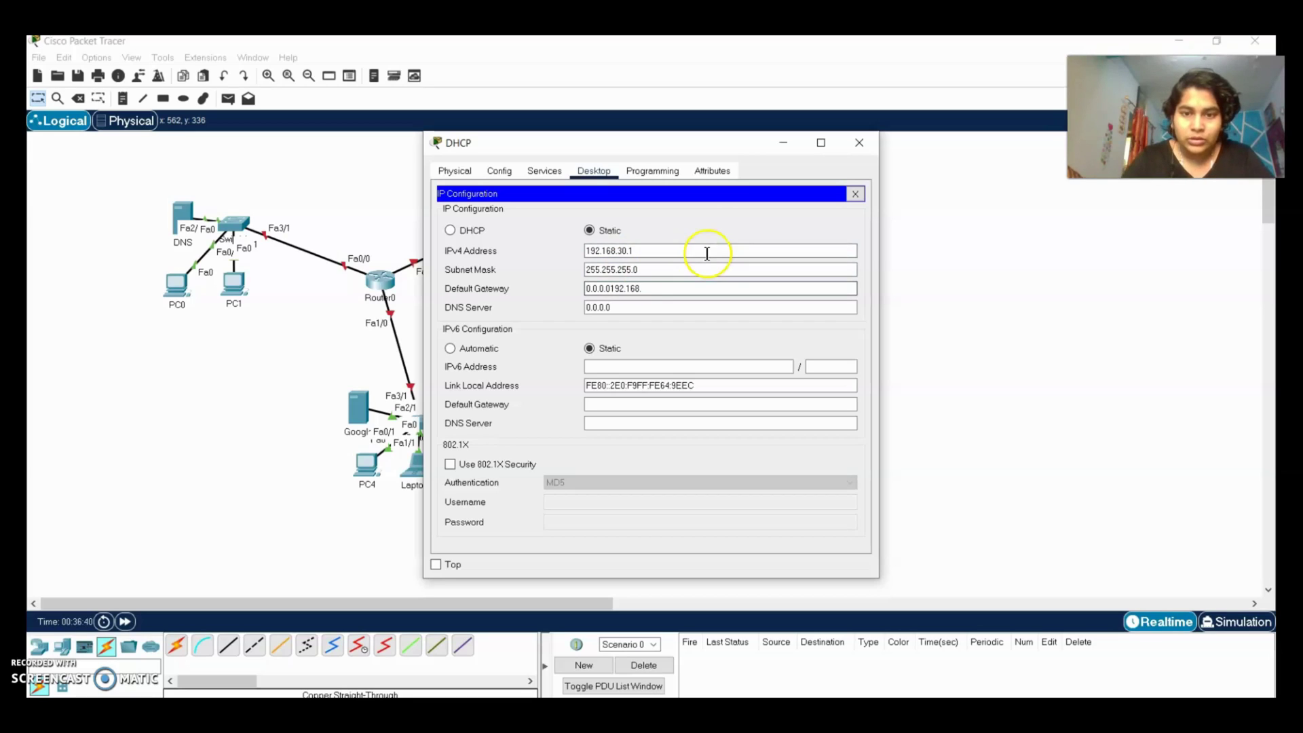
{"action": "key", "text": "BackSpace"}
{"action": "key", "text": "BackSpace"}
{"action": "key", "text": "BackSpace"}
{"action": "key", "text": "BackSpace"}
{"action": "key", "text": "BackSpace"}
{"action": "key", "text": "BackSpace"}
{"action": "key", "text": "BackSpace"}
{"action": "key", "text": "BackSpace"}
{"action": "key", "text": "BackSpace"}
{"action": "key", "text": "BackSpace"}
{"action": "key", "text": "BackSpace"}
{"action": "key", "text": "BackSpace"}
{"action": "key", "text": "BackSpace"}
{"action": "key", "text": "BackSpace"}
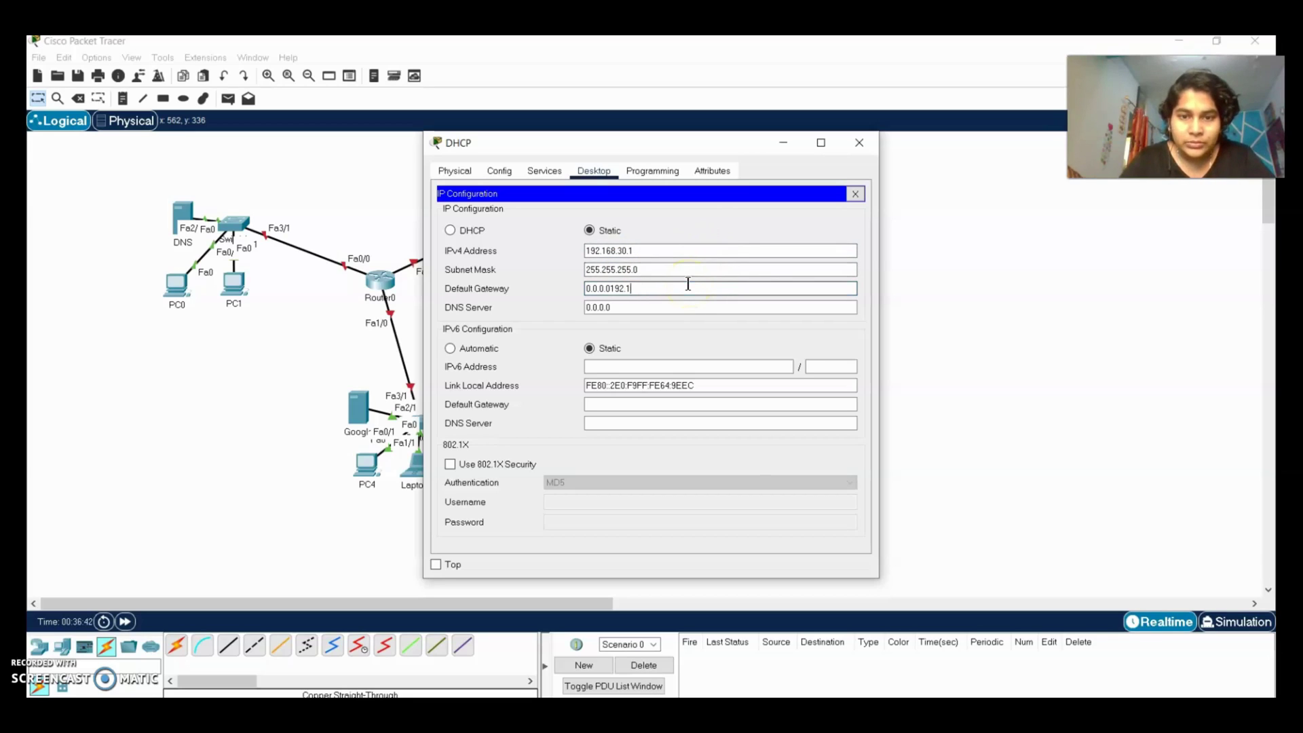
{"action": "type", "text": "192"}
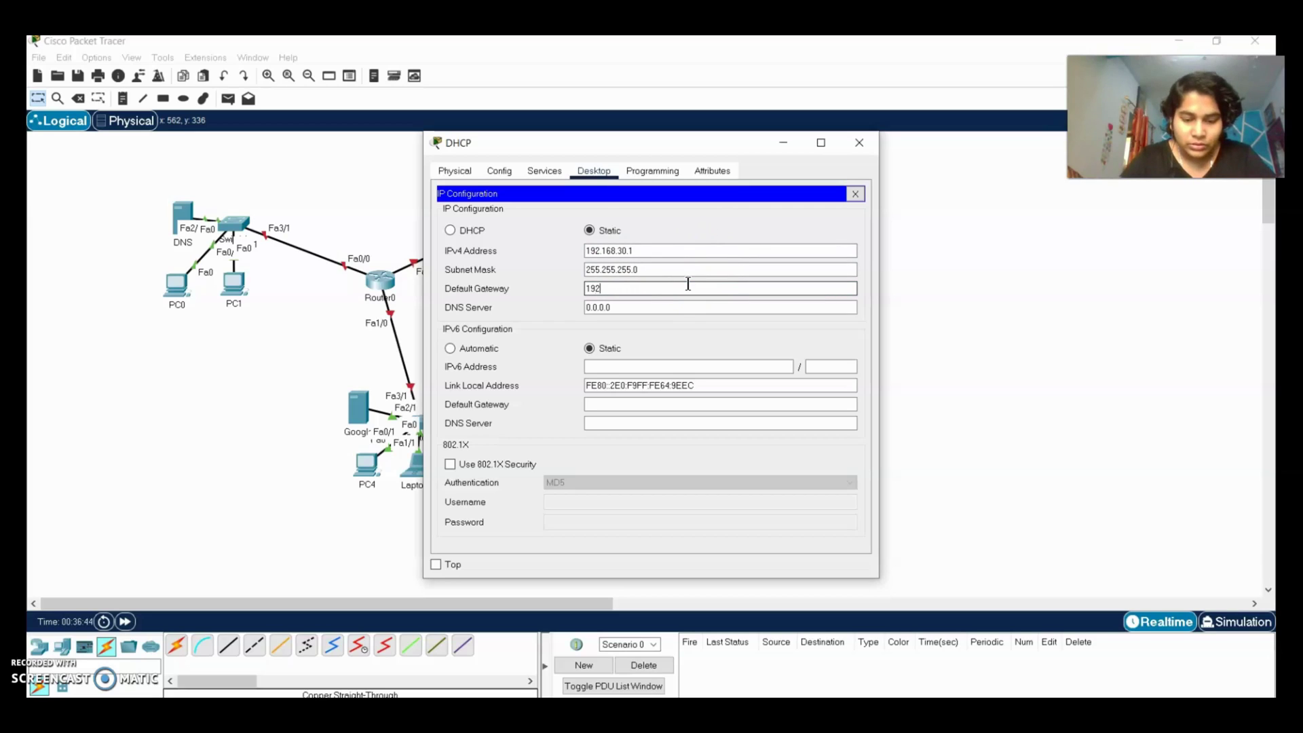
{"action": "type", "text": ".168"}
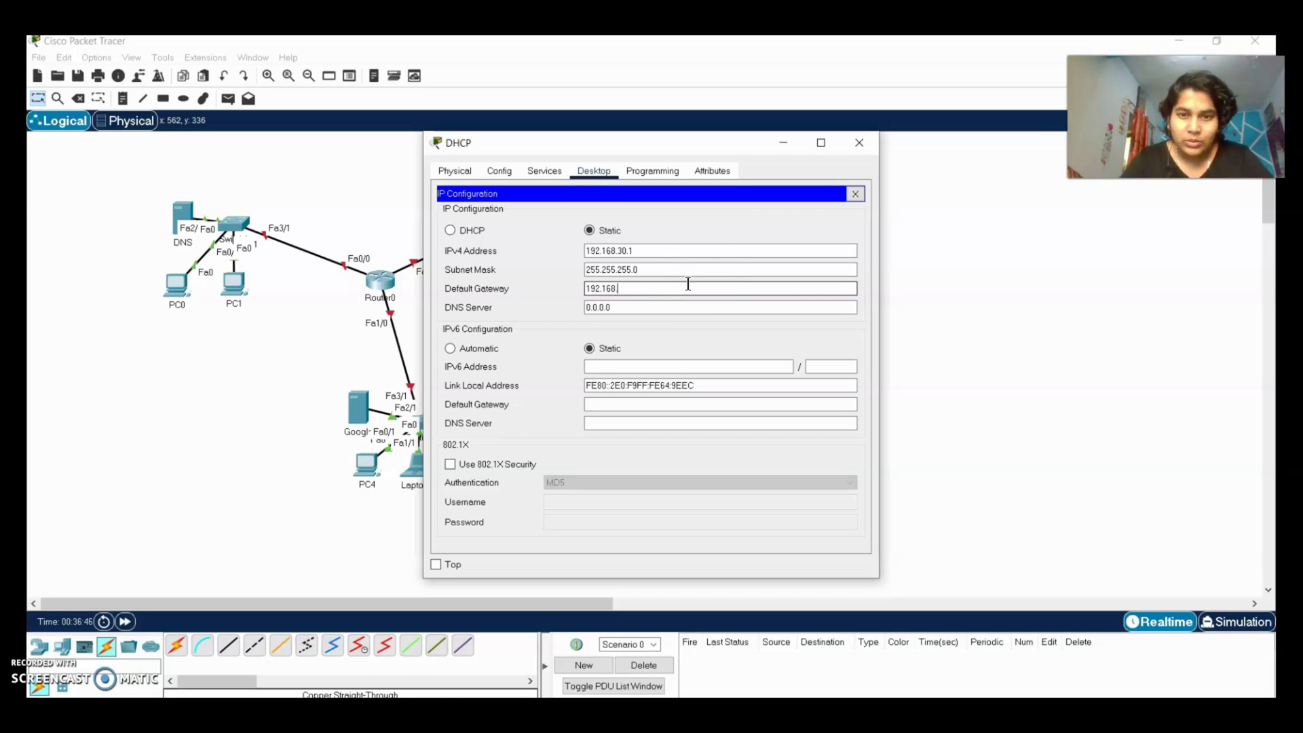
{"action": "type", "text": ".30.100"}
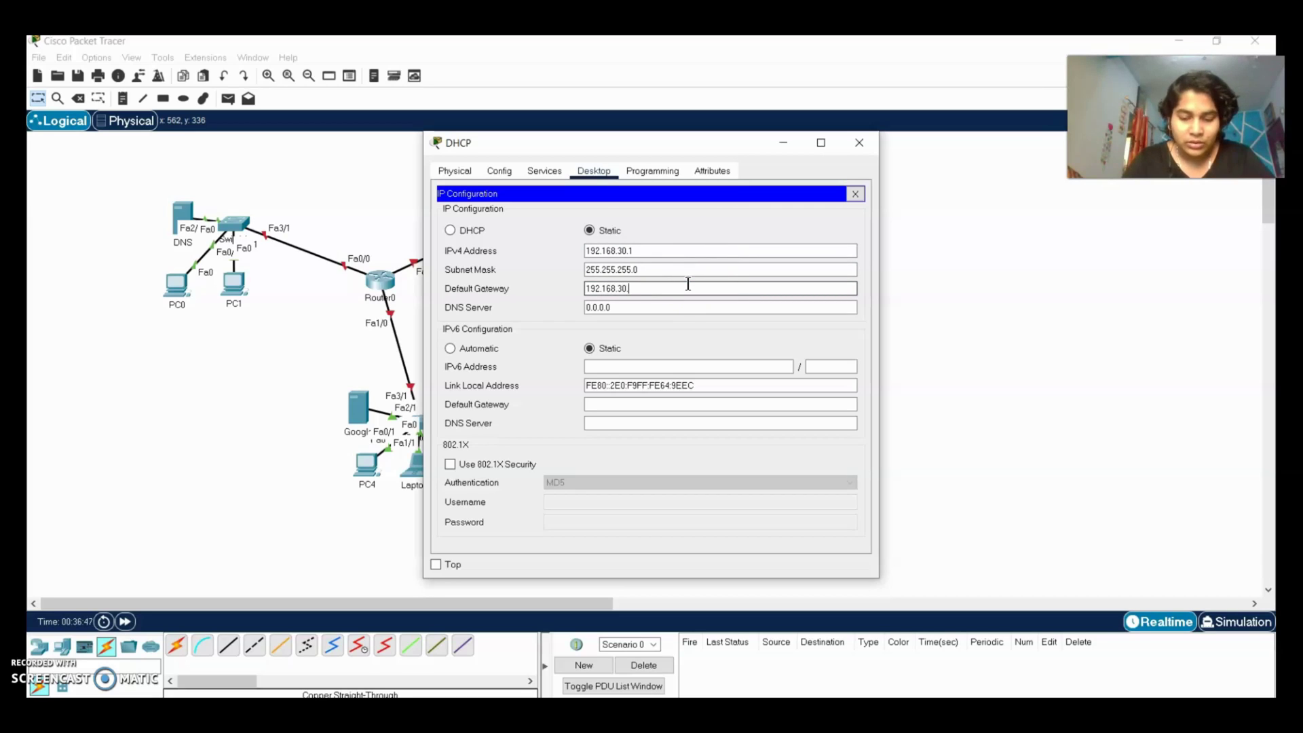
{"action": "left_click", "coordinate": [680, 340]}
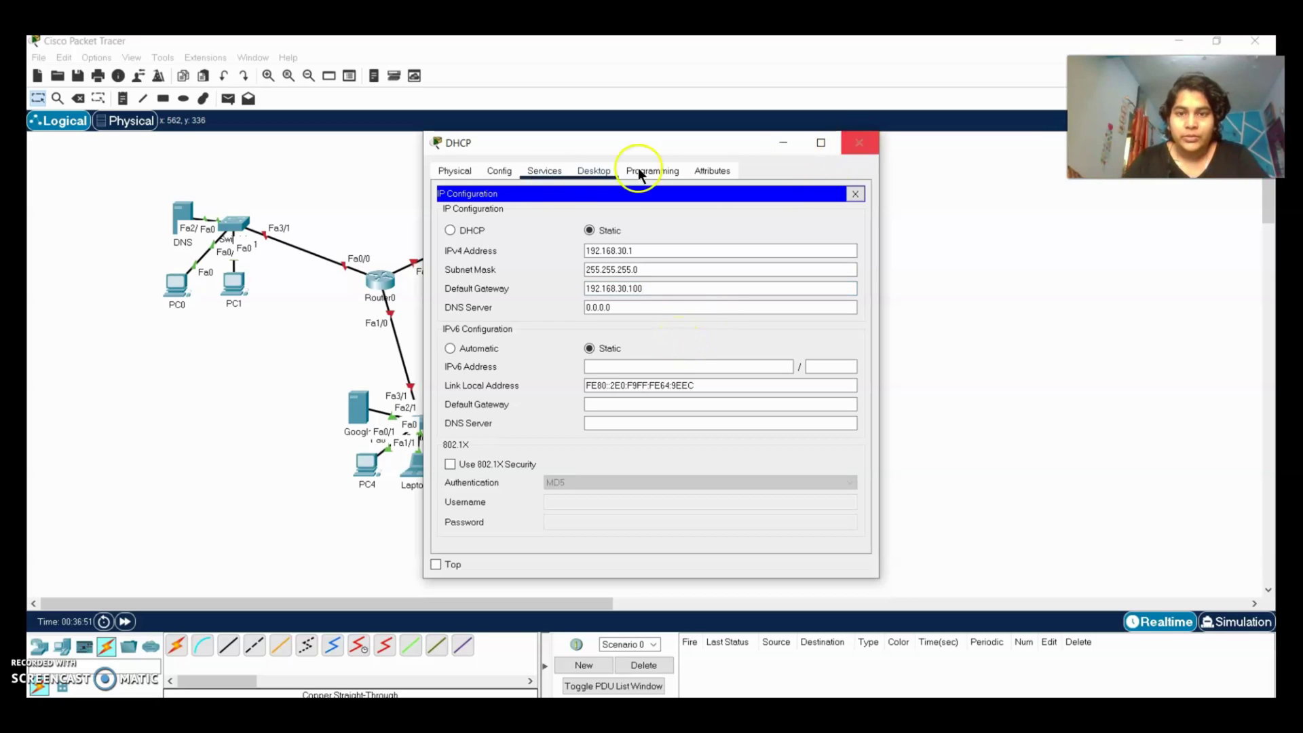
Turn on the DHCP service on the DHCP server and enter 192.168.30.100 as the default gateway for serverPool.
{"action": "left_click", "coordinate": [546, 172]}
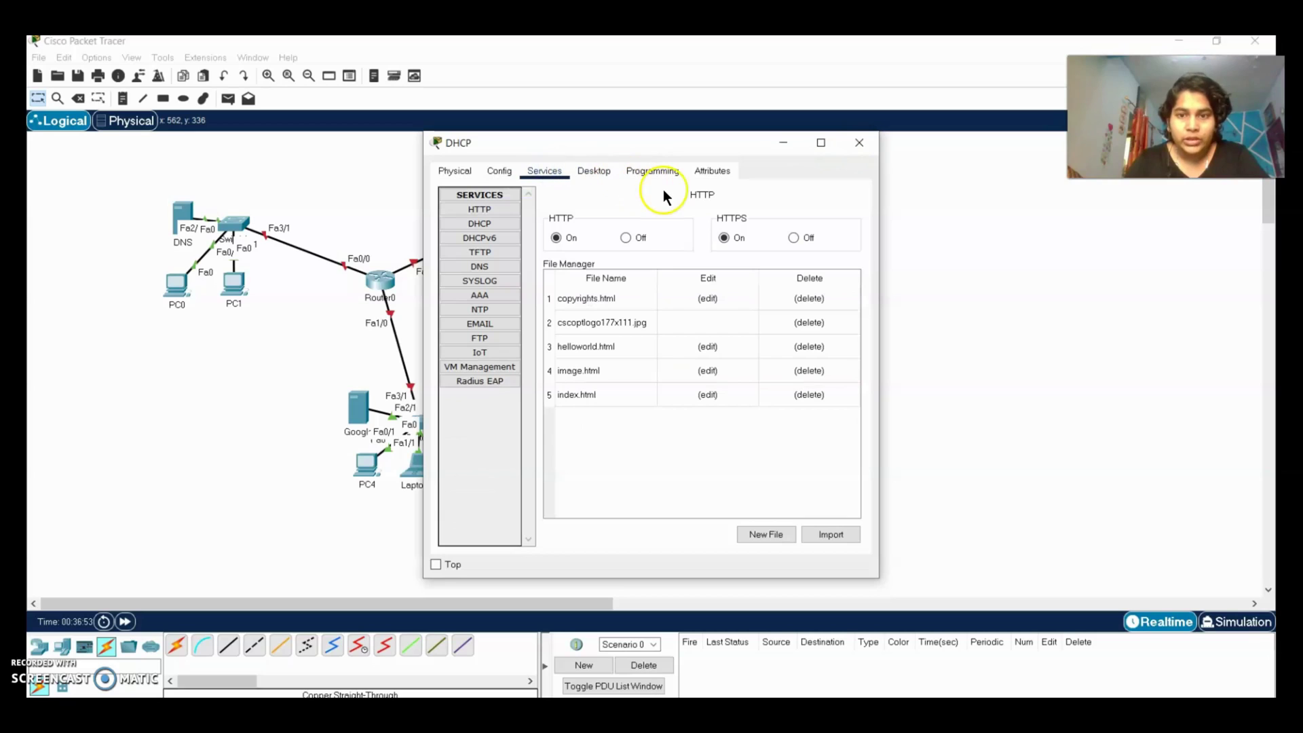
{"action": "left_click", "coordinate": [502, 220]}
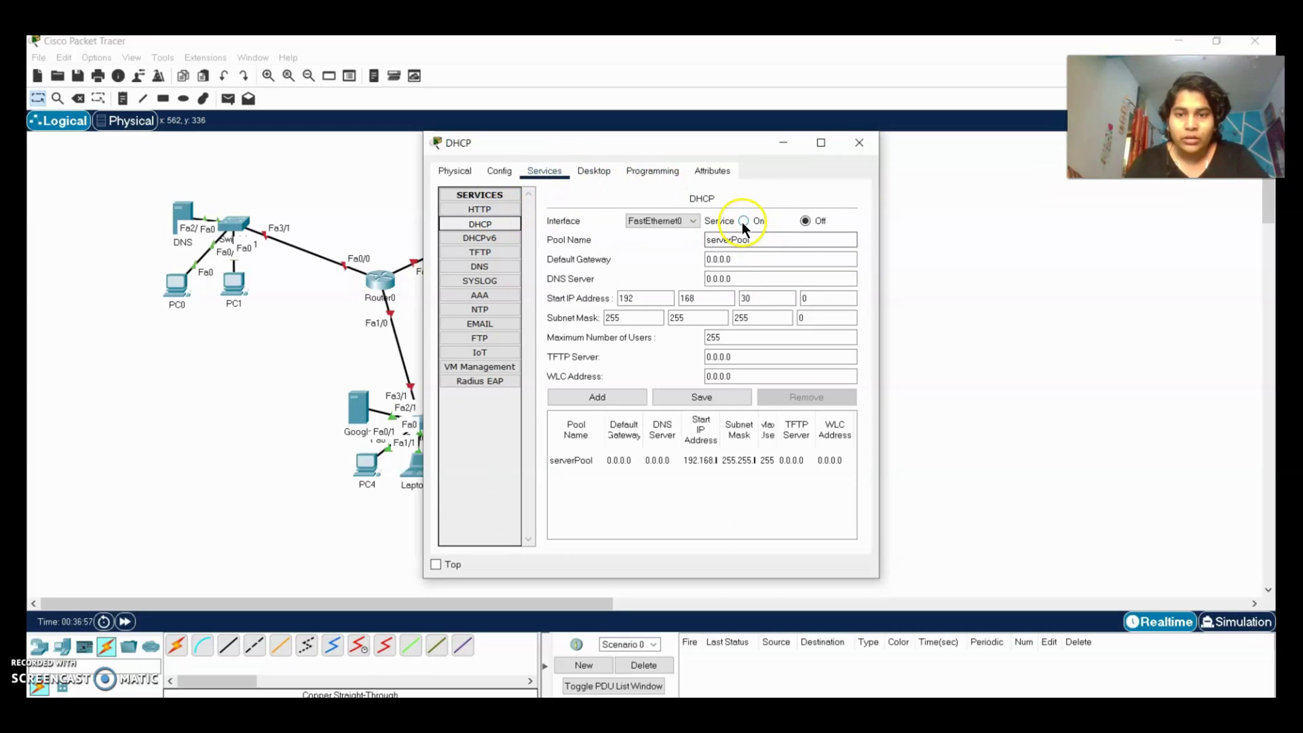
{"action": "left_click", "coordinate": [742, 221]}
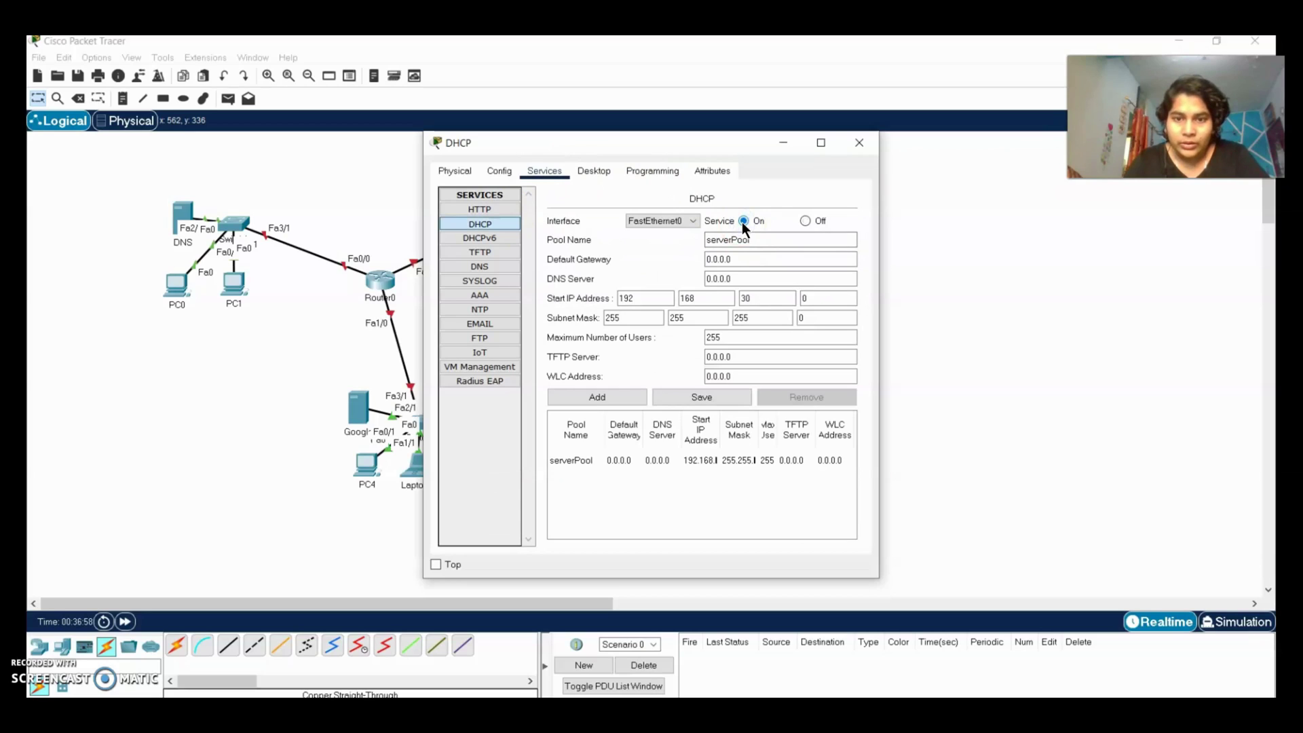
{"action": "left_click_drag", "start_coordinate": [758, 259], "coordinate": [671, 251]}
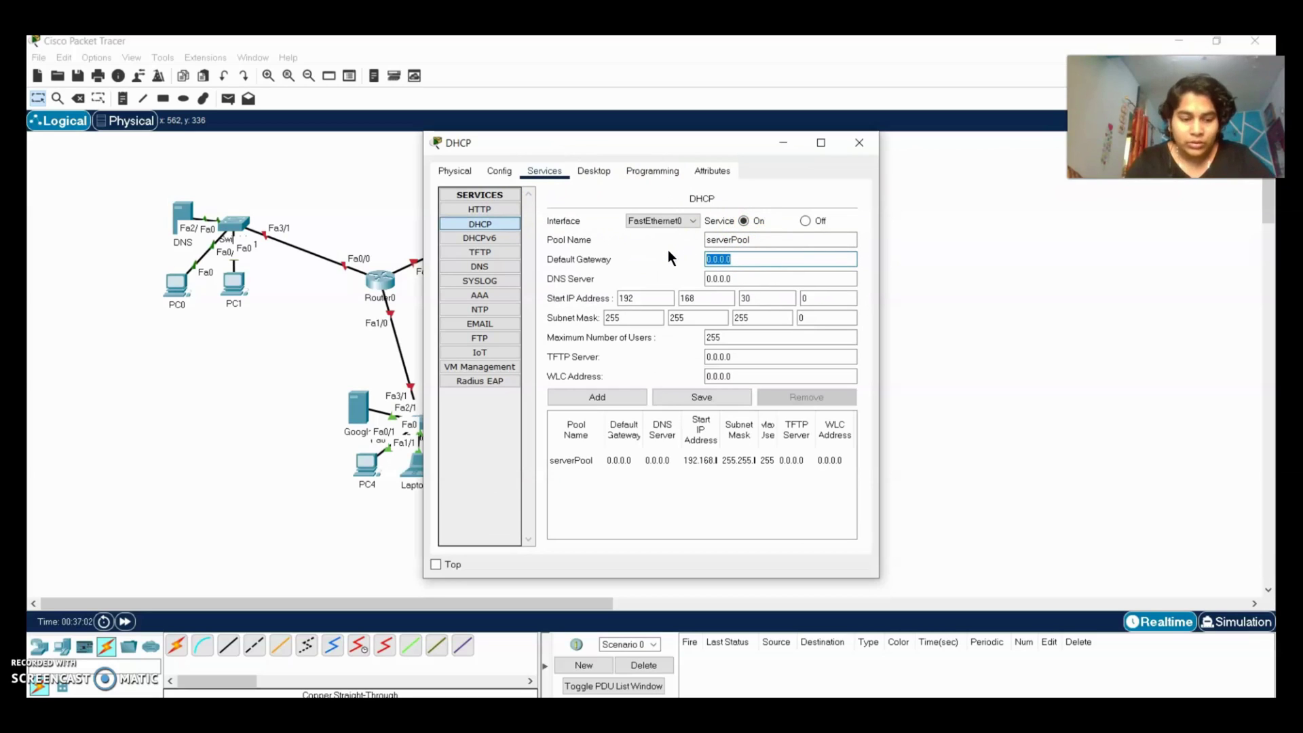
{"action": "type", "text": "192.168."}
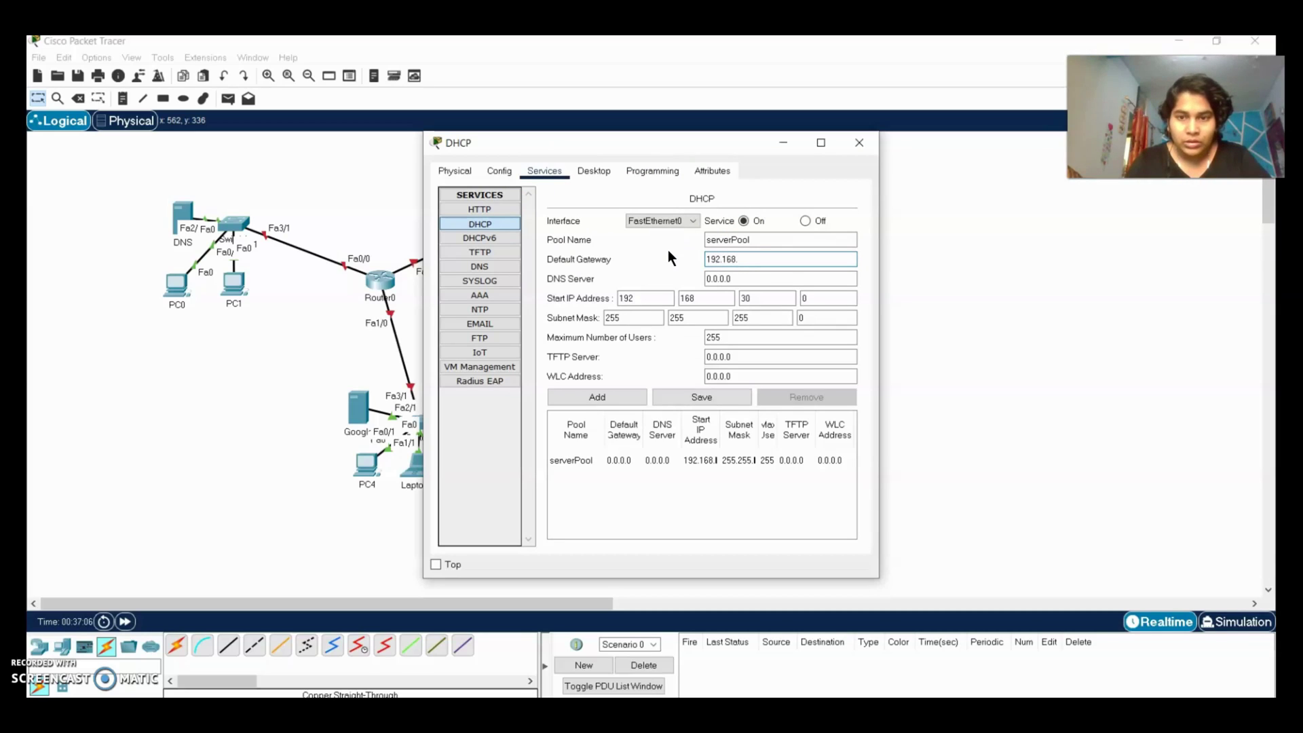
{"action": "type", "text": "30"}
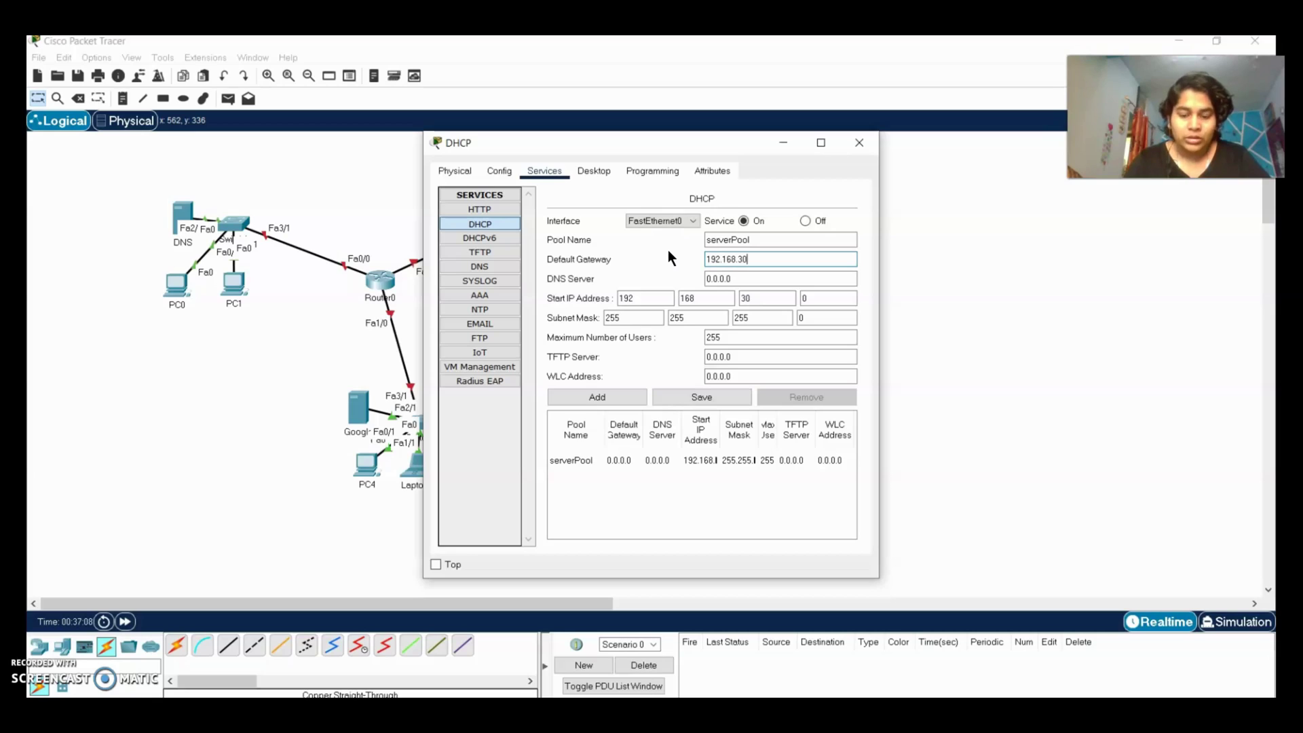
{"action": "type", "text": ".100"}
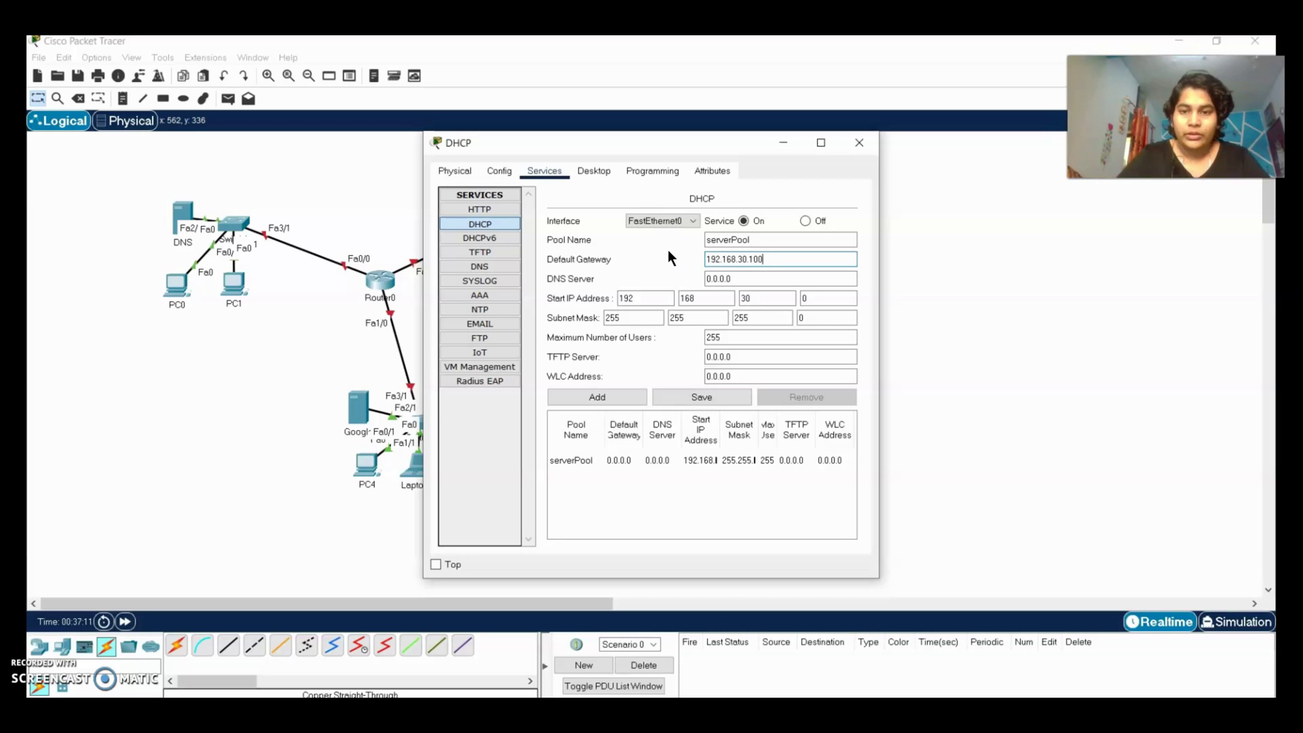
Set serverPool's start IP address to 192.168.30.2 and its maximum number of users to 10, and save the pool.
{"action": "left_click", "coordinate": [761, 286]}
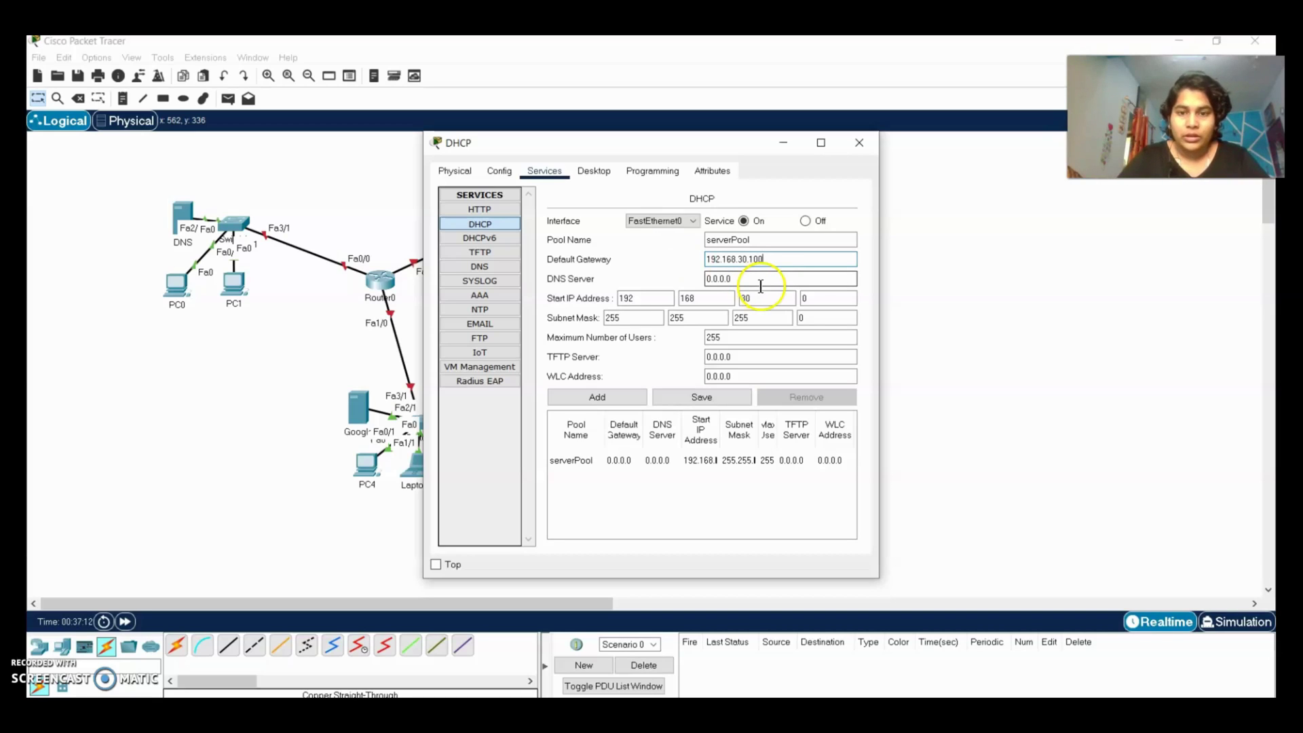
{"action": "left_click", "coordinate": [825, 299]}
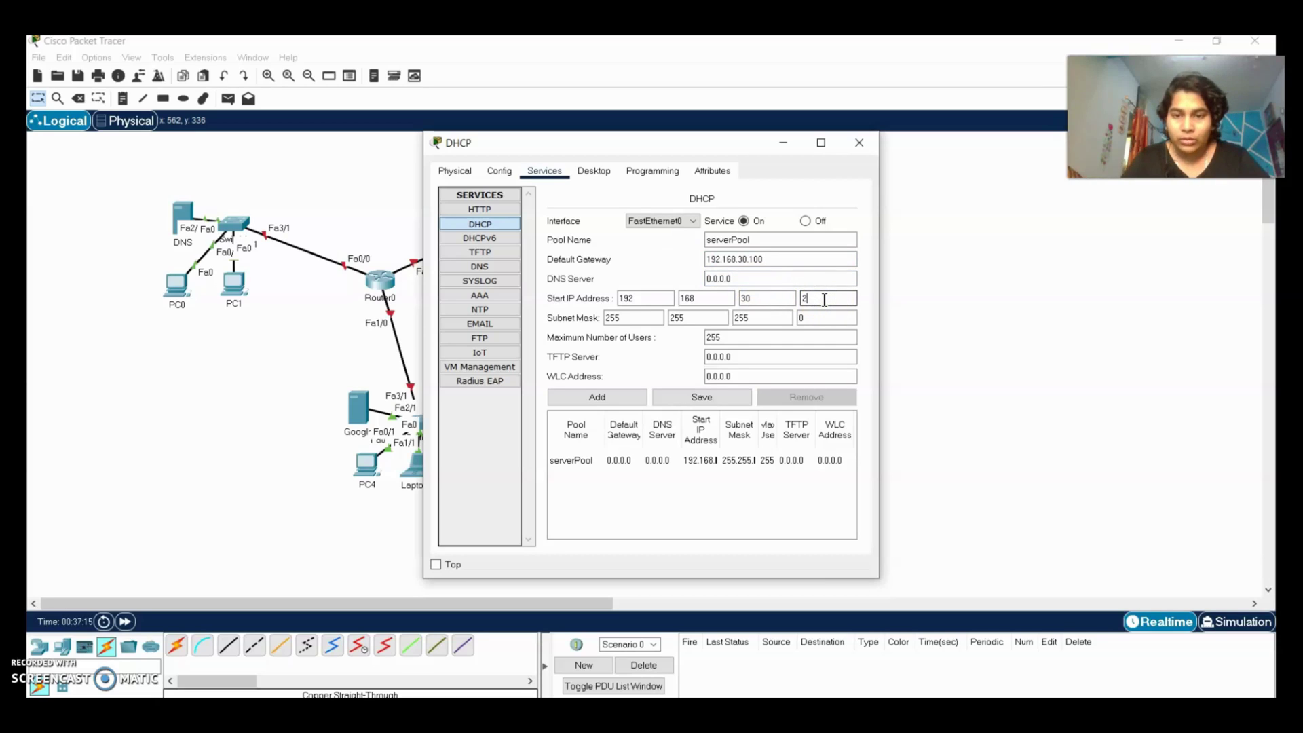
{"action": "type", "text": "2"}
{"action": "left_click", "coordinate": [736, 344]}
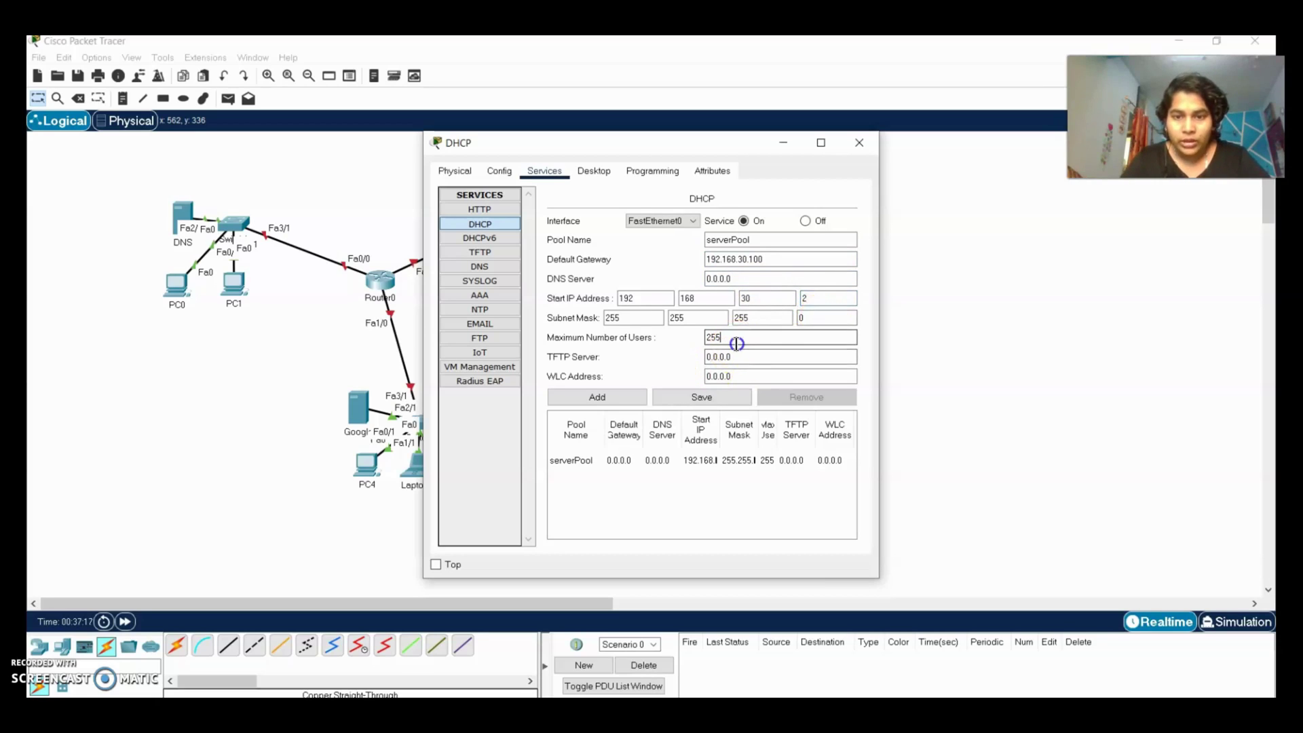
{"action": "left_click_drag", "start_coordinate": [736, 344], "coordinate": [688, 337]}
{"action": "type", "text": "10"}
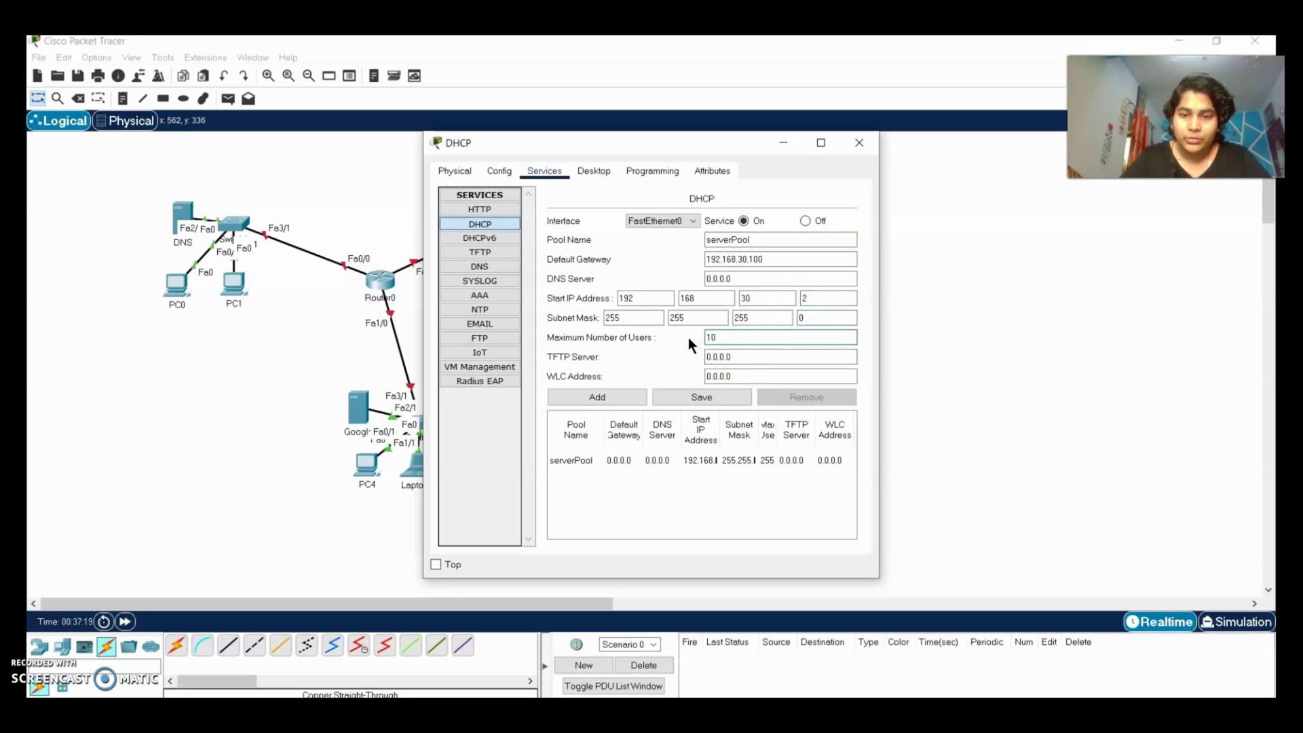
{"action": "left_click", "coordinate": [687, 401]}
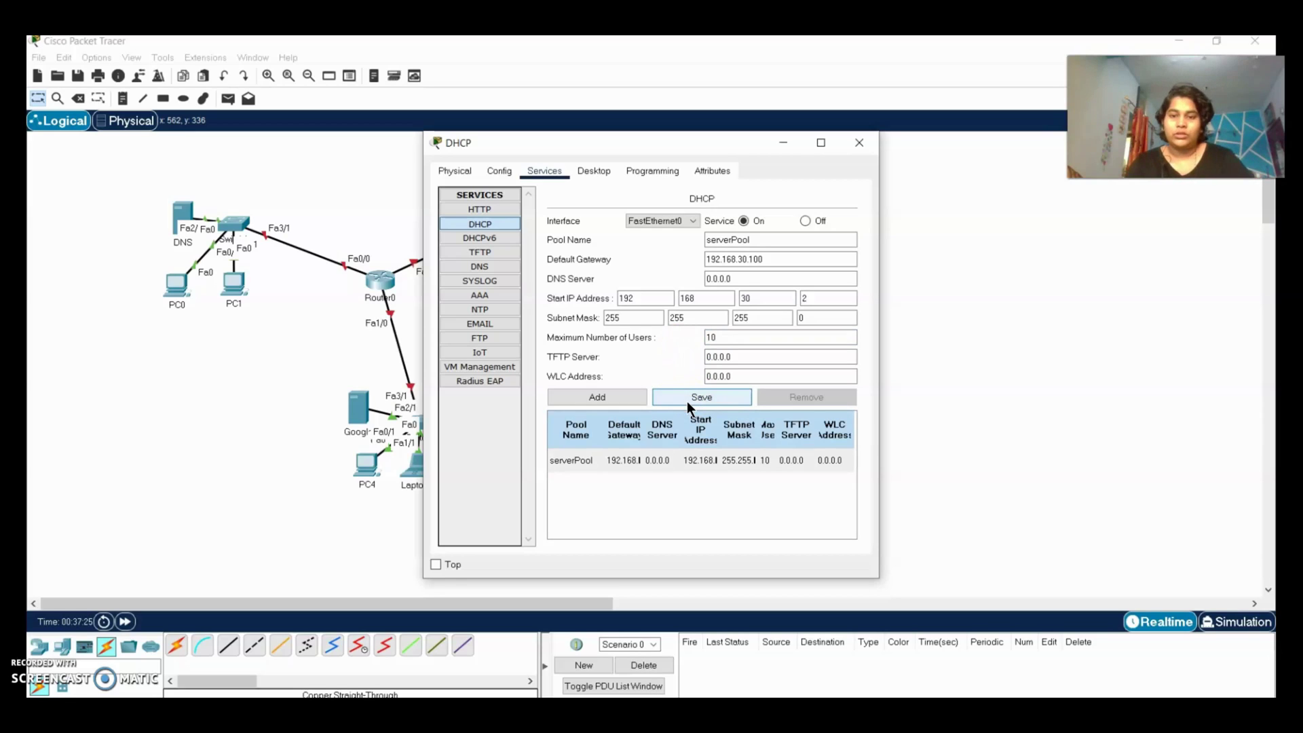
{"action": "left_click", "coordinate": [604, 577]}
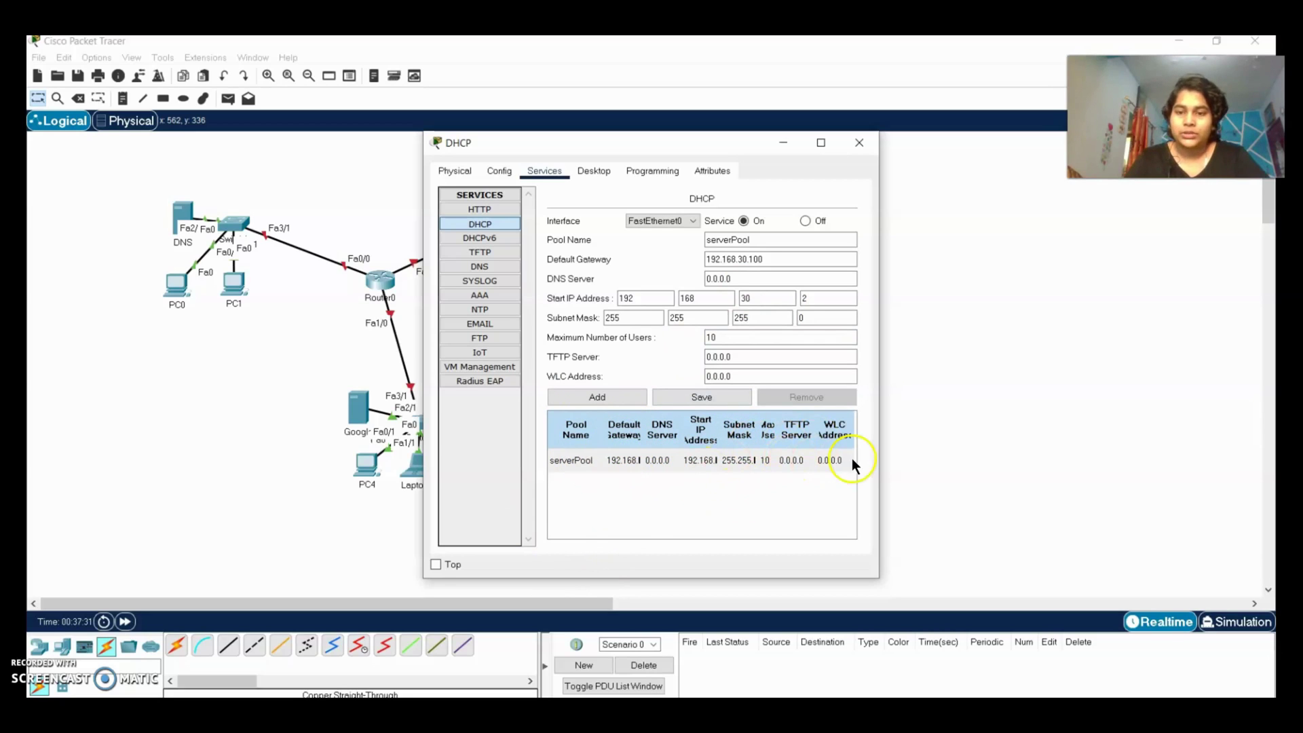
{"action": "left_click", "coordinate": [860, 143]}
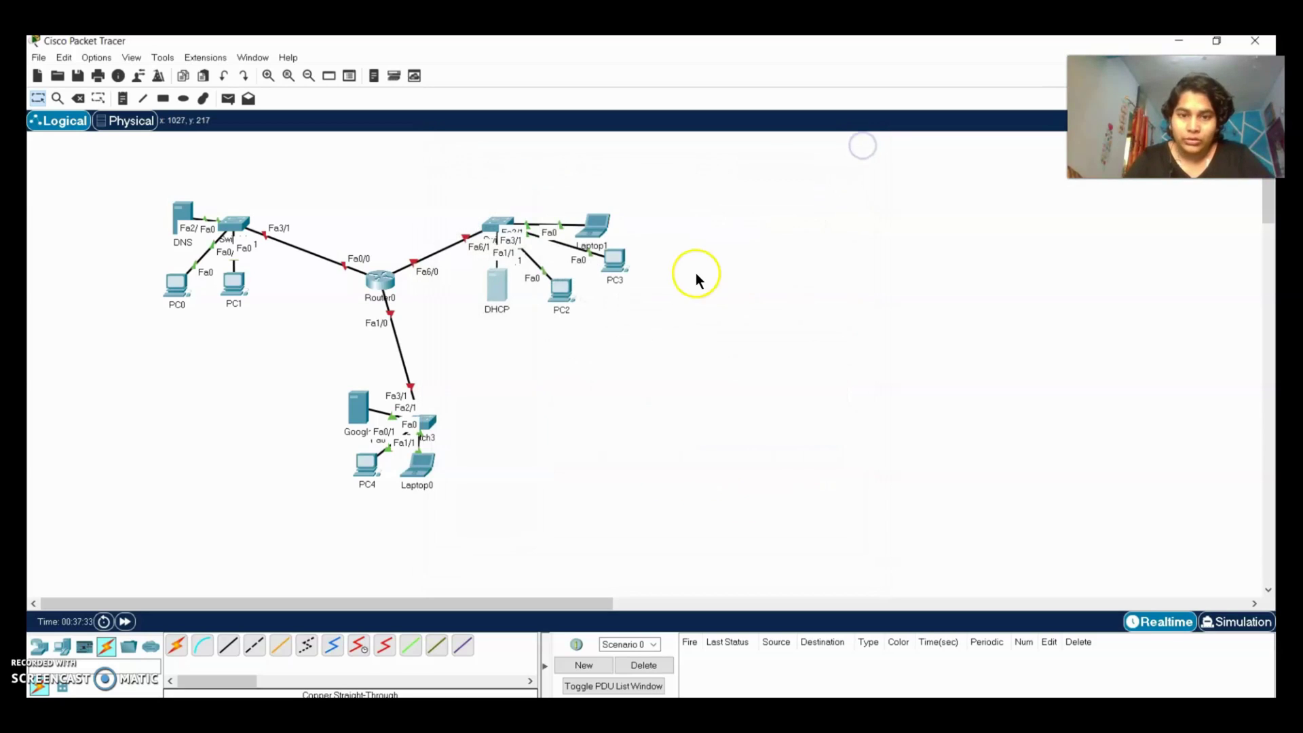
Switch PC2's IPv4 configuration from static to DHCP so it obtains its address from the DHCP server.
{"action": "left_click", "coordinate": [557, 285]}
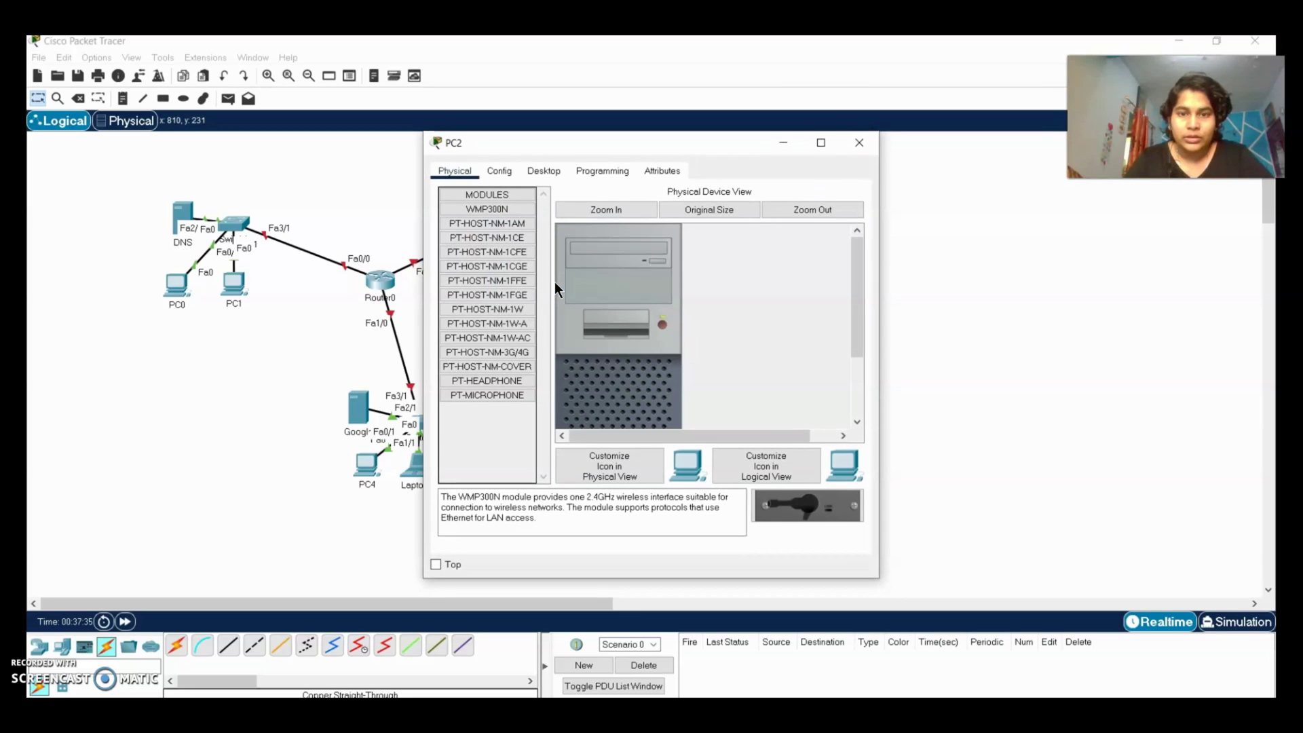
{"action": "left_click", "coordinate": [541, 173]}
{"action": "left_click", "coordinate": [510, 207]}
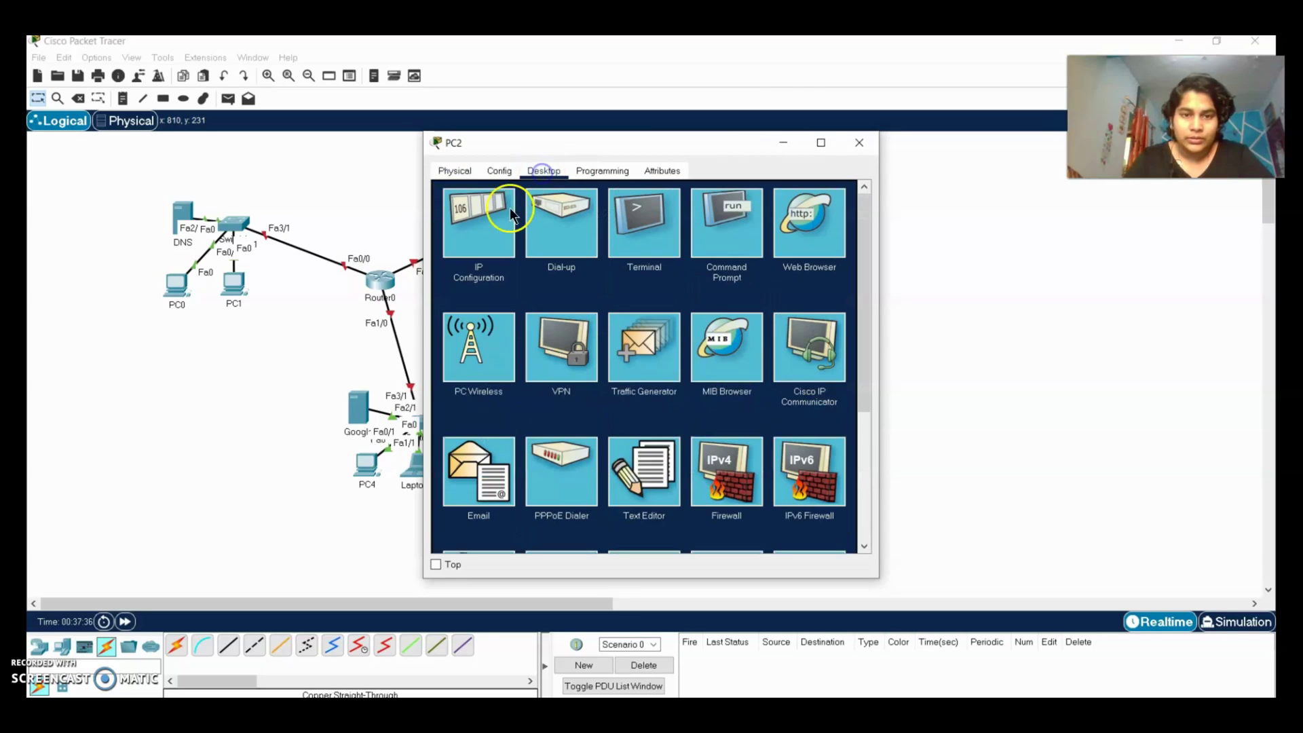
{"action": "left_click", "coordinate": [458, 246]}
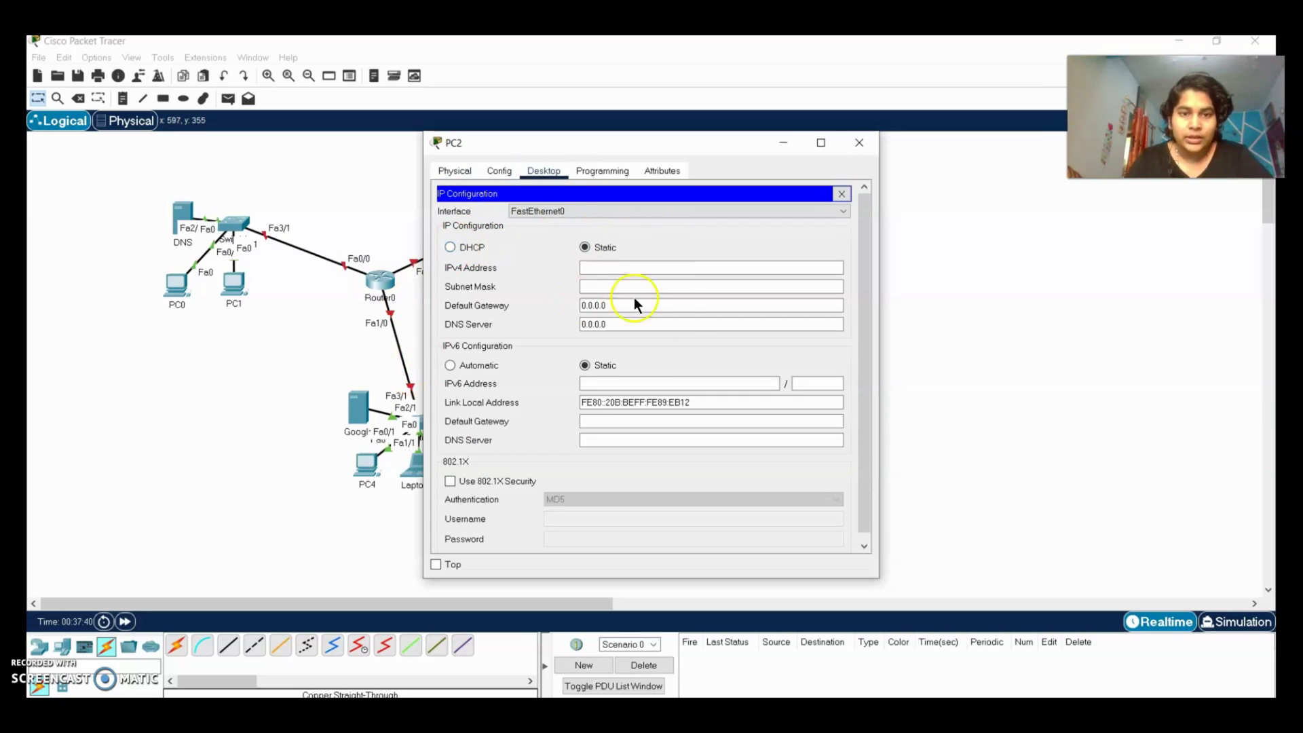
{"action": "left_click", "coordinate": [449, 247]}
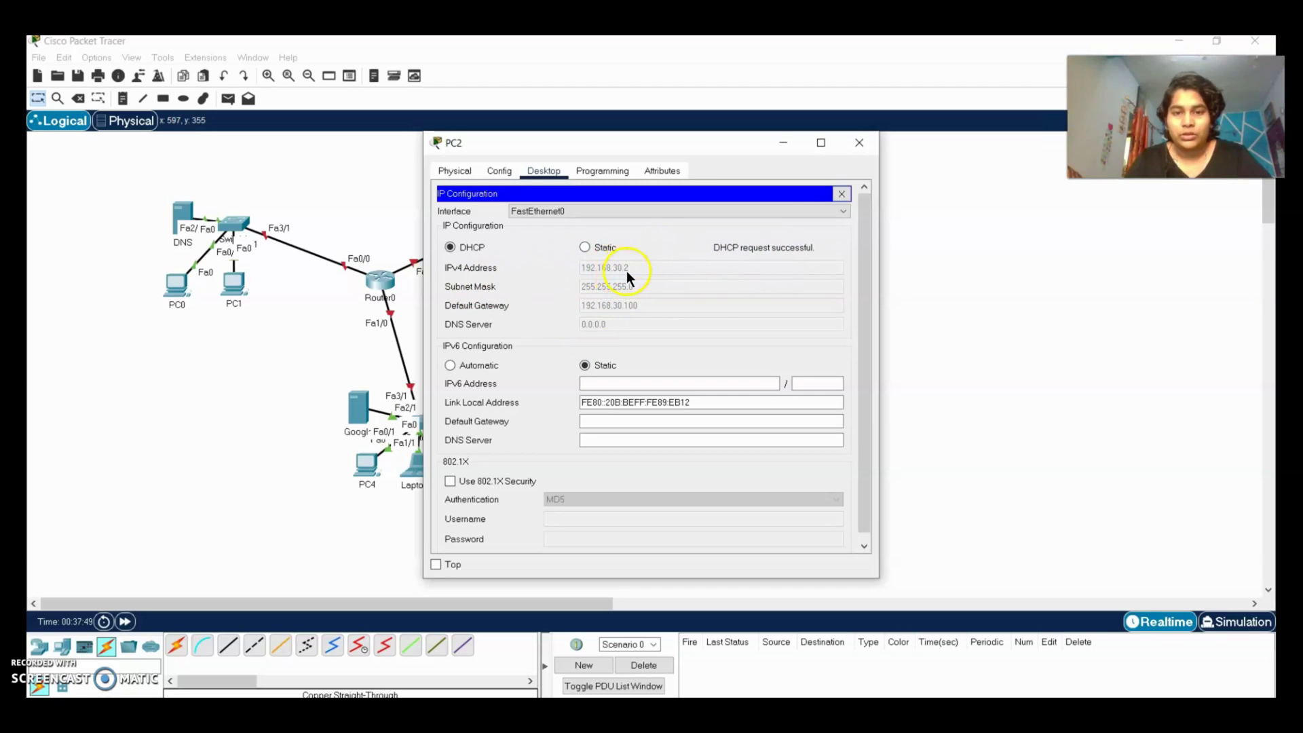
{"action": "left_click", "coordinate": [860, 143]}
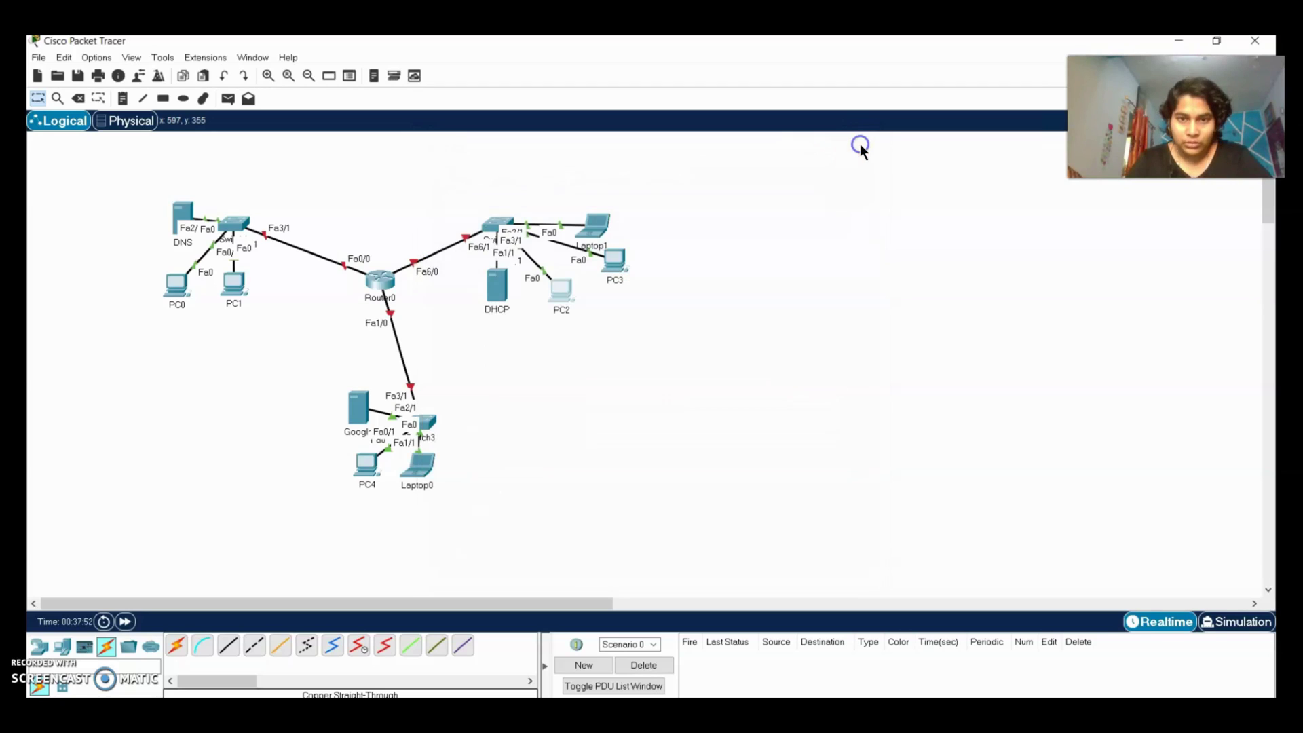
Switch PC3's IPv4 configuration from static to DHCP.
{"action": "left_click", "coordinate": [620, 261]}
{"action": "left_click", "coordinate": [539, 170]}
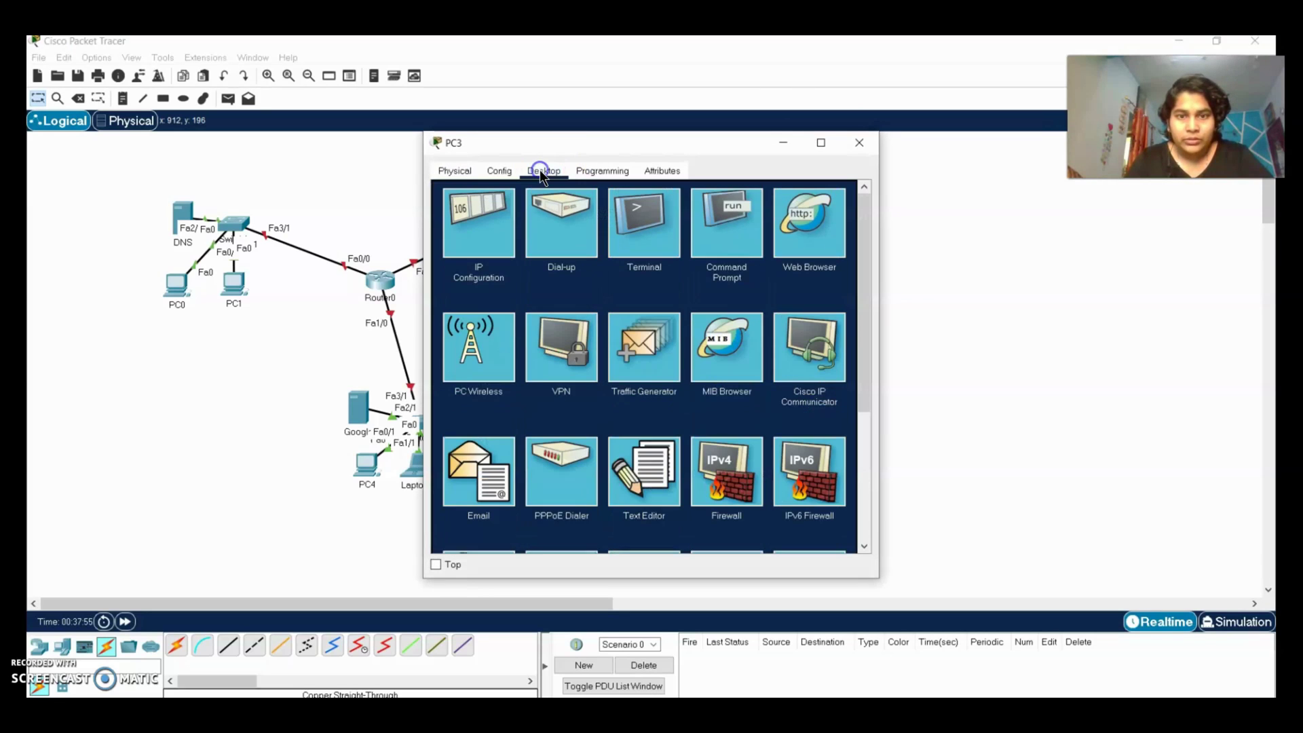
{"action": "left_click", "coordinate": [447, 251]}
{"action": "left_click", "coordinate": [598, 268]}
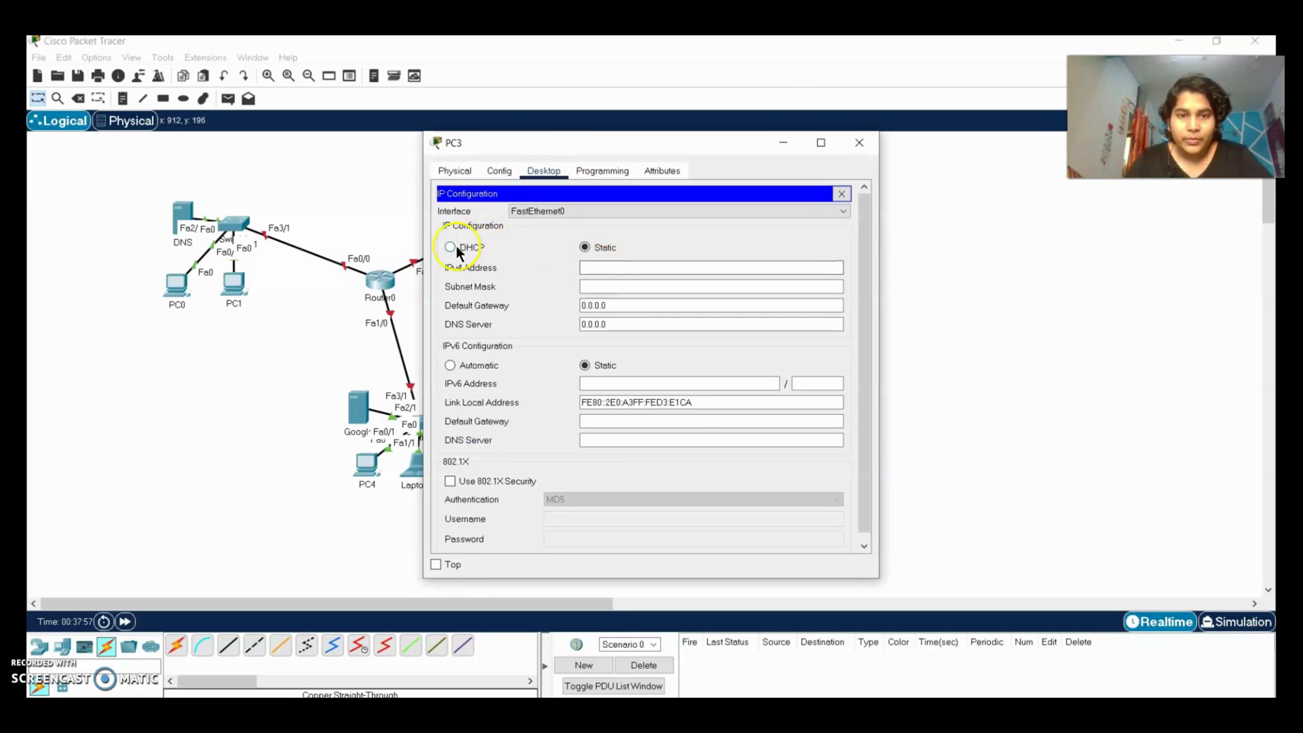
{"action": "left_click", "coordinate": [451, 247]}
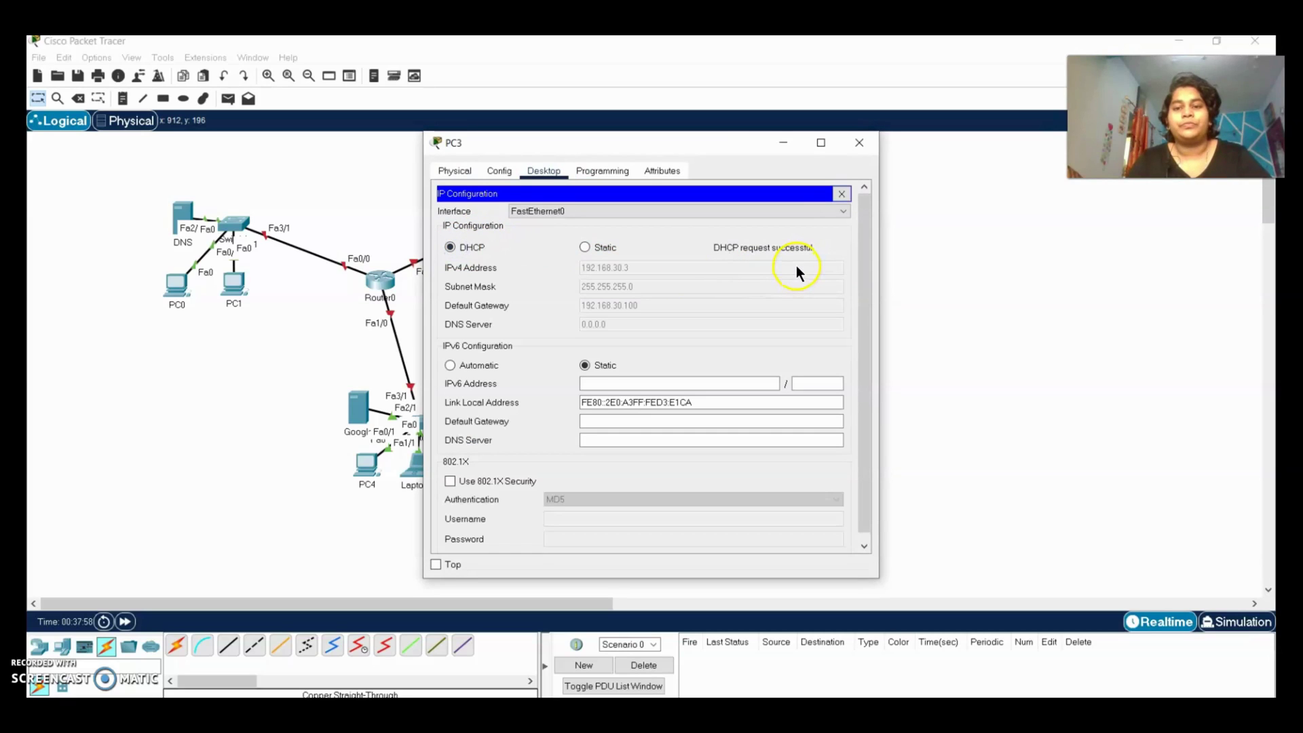
{"action": "left_click", "coordinate": [857, 142]}
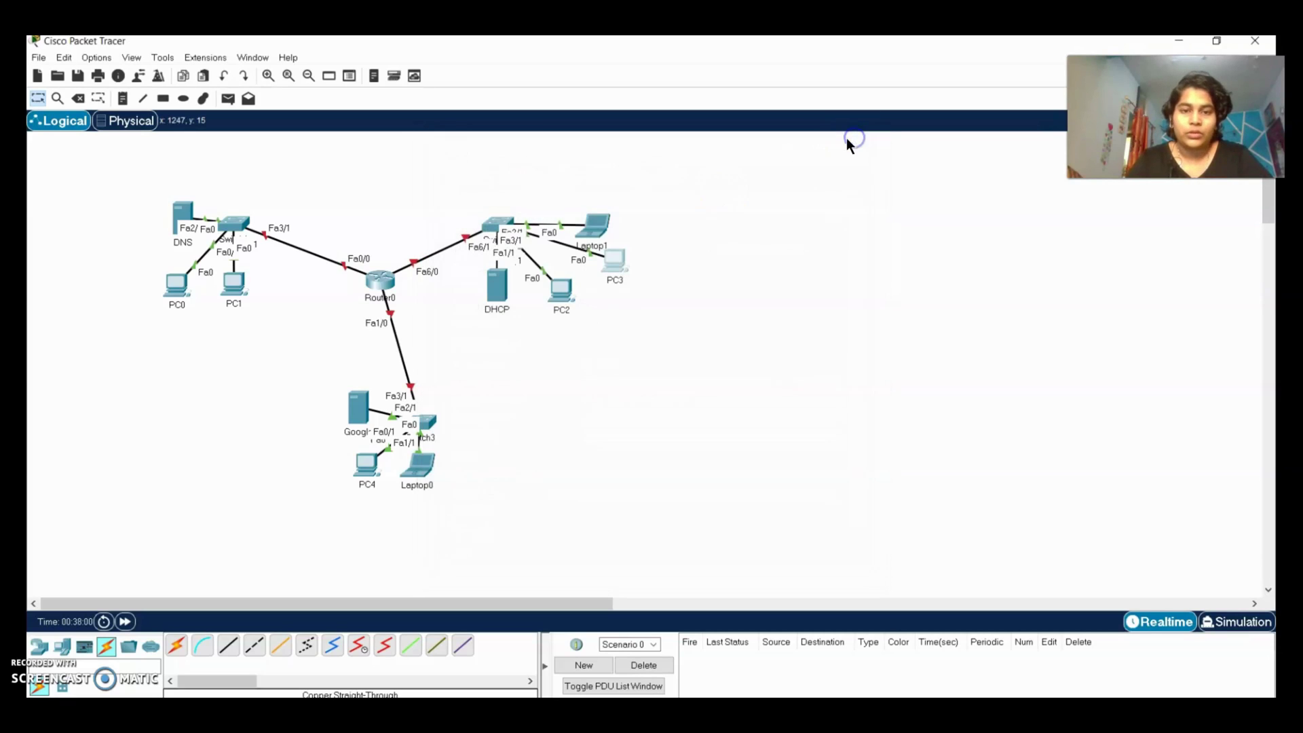
Switch Laptop1's IPv4 configuration from static to DHCP.
{"action": "left_click", "coordinate": [594, 228]}
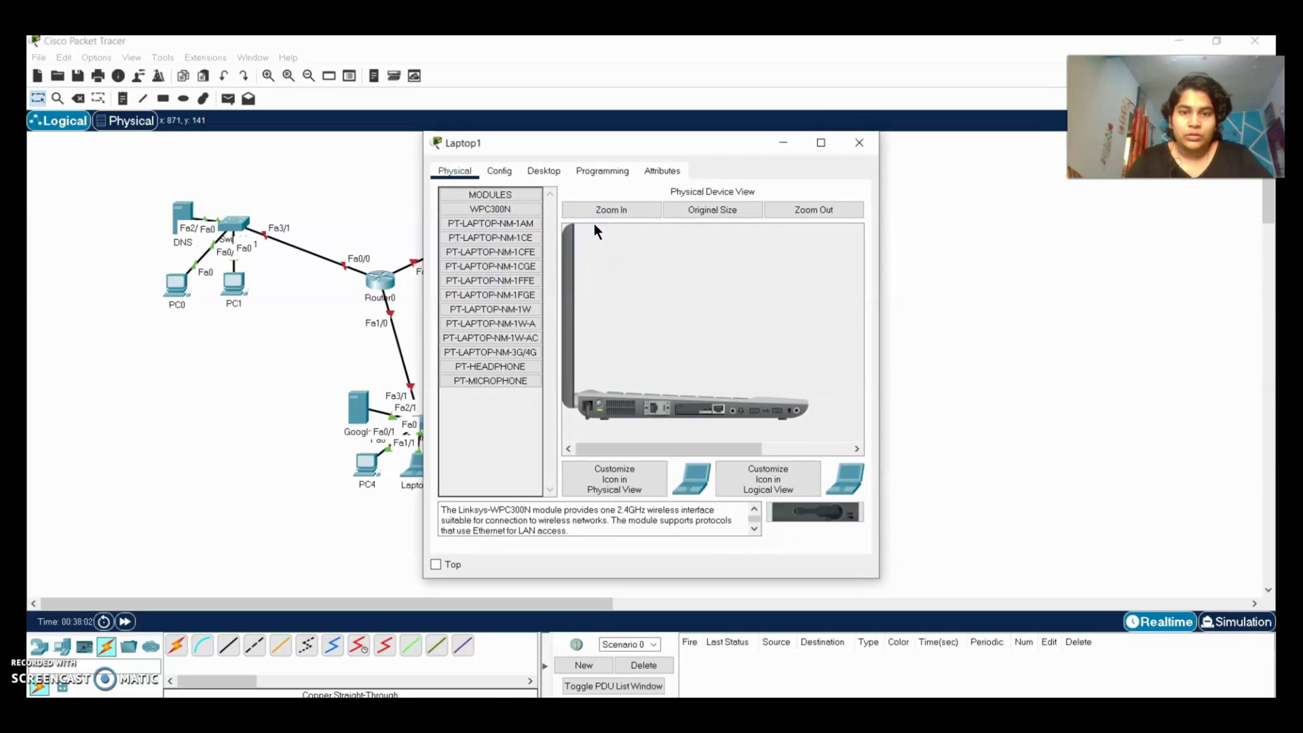
{"action": "left_click", "coordinate": [544, 175]}
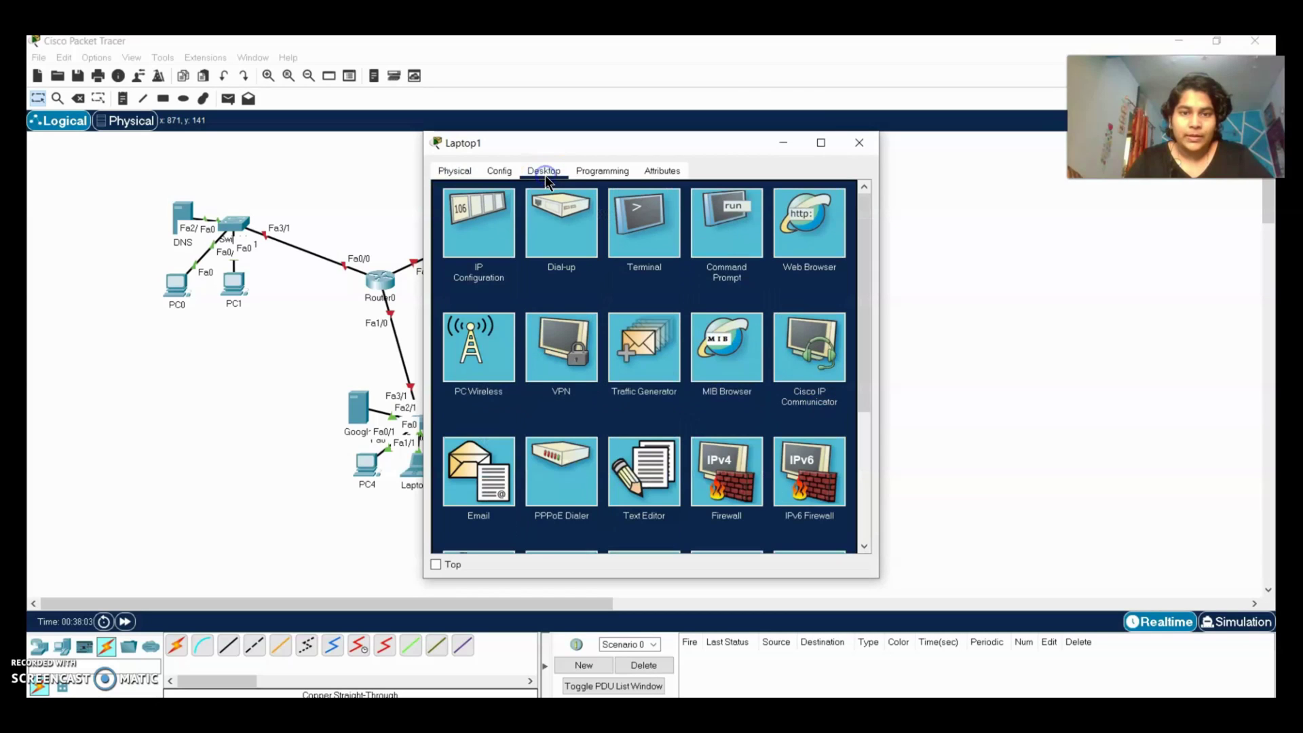
{"action": "left_click", "coordinate": [482, 237]}
{"action": "left_click", "coordinate": [449, 248]}
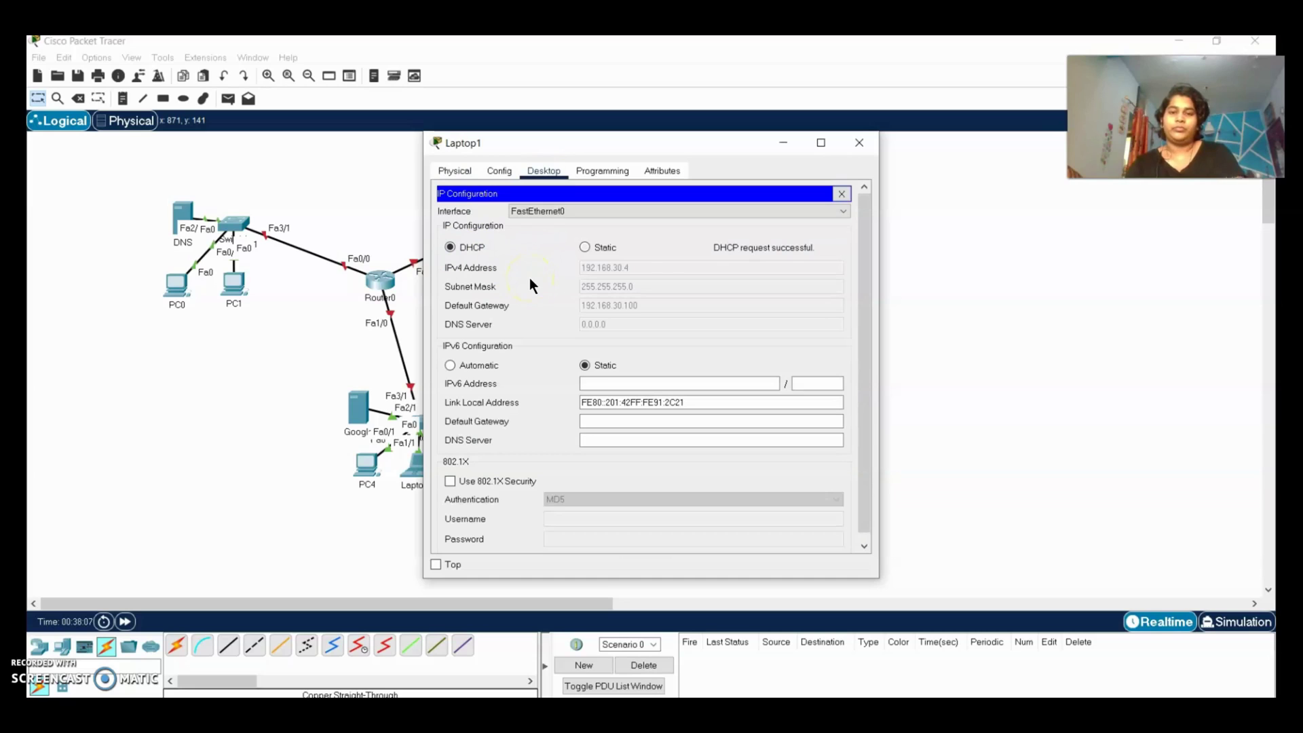
{"action": "left_click", "coordinate": [860, 143]}
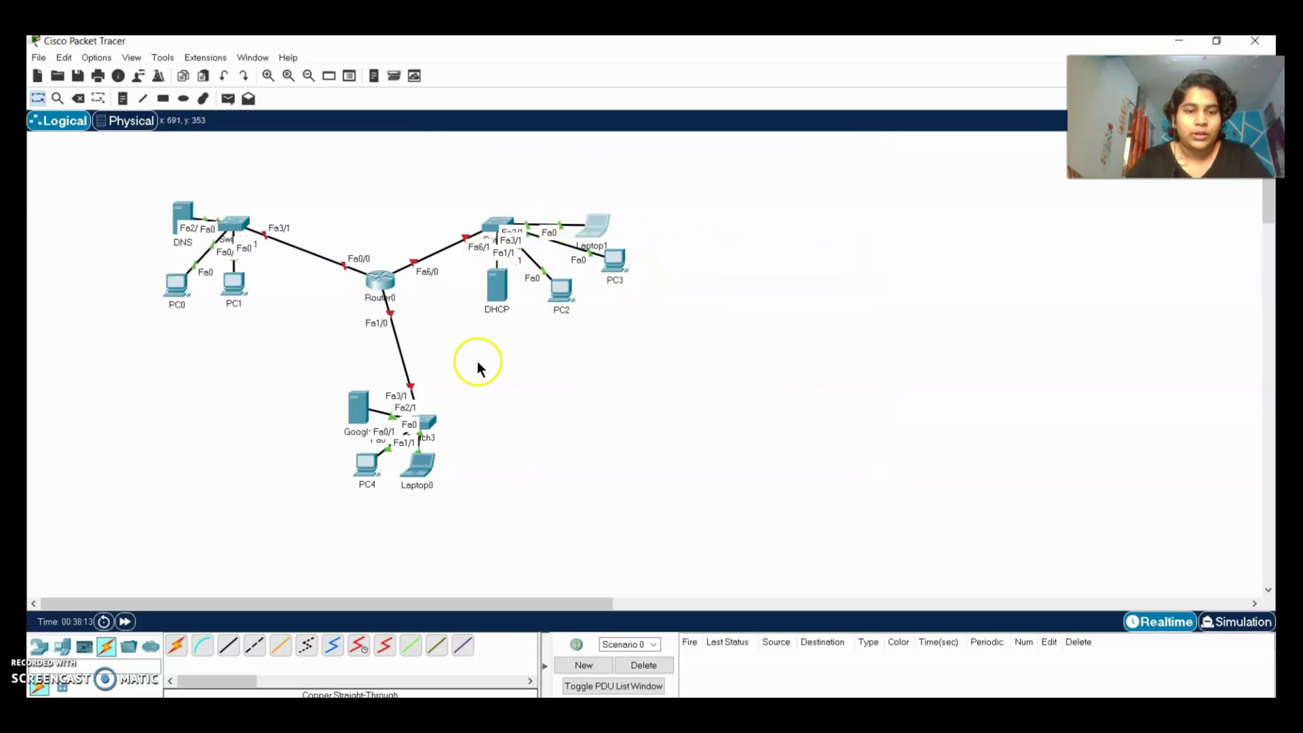
{"action": "left_click_drag", "start_coordinate": [312, 375], "coordinate": [472, 529]}
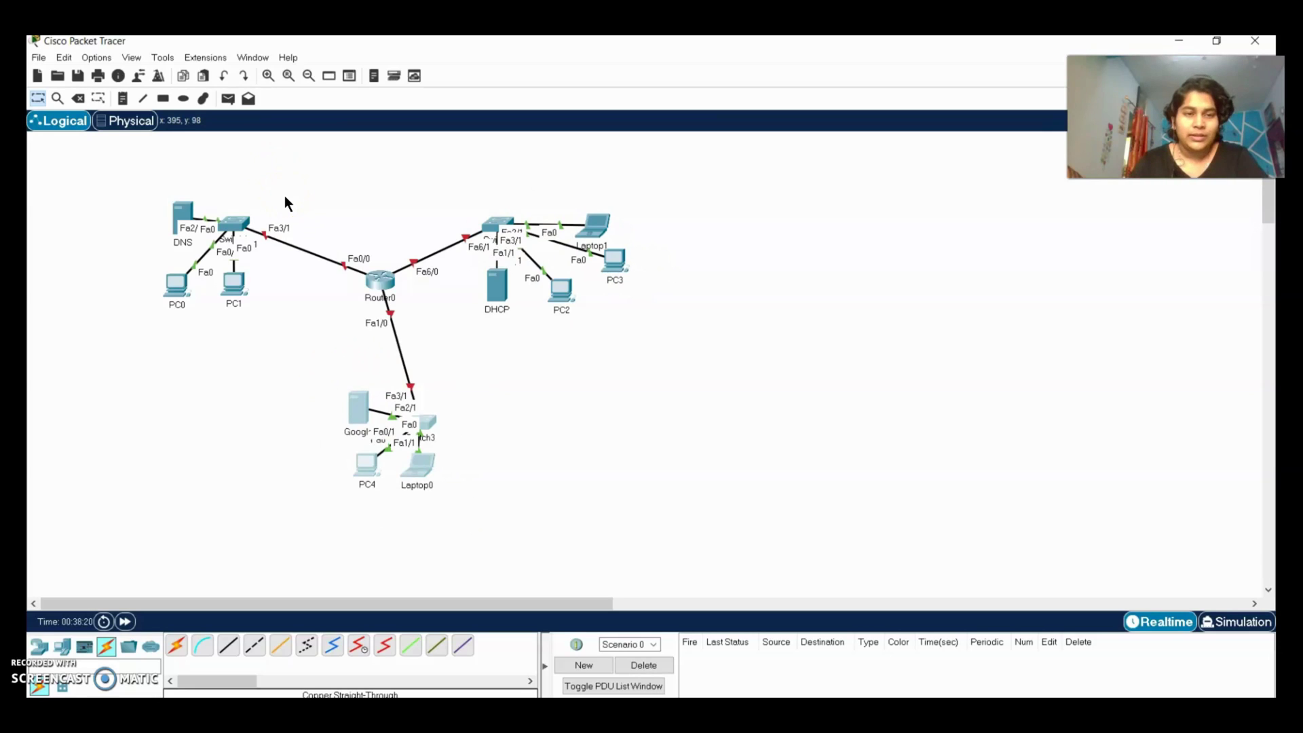
{"action": "left_click", "coordinate": [159, 378]}
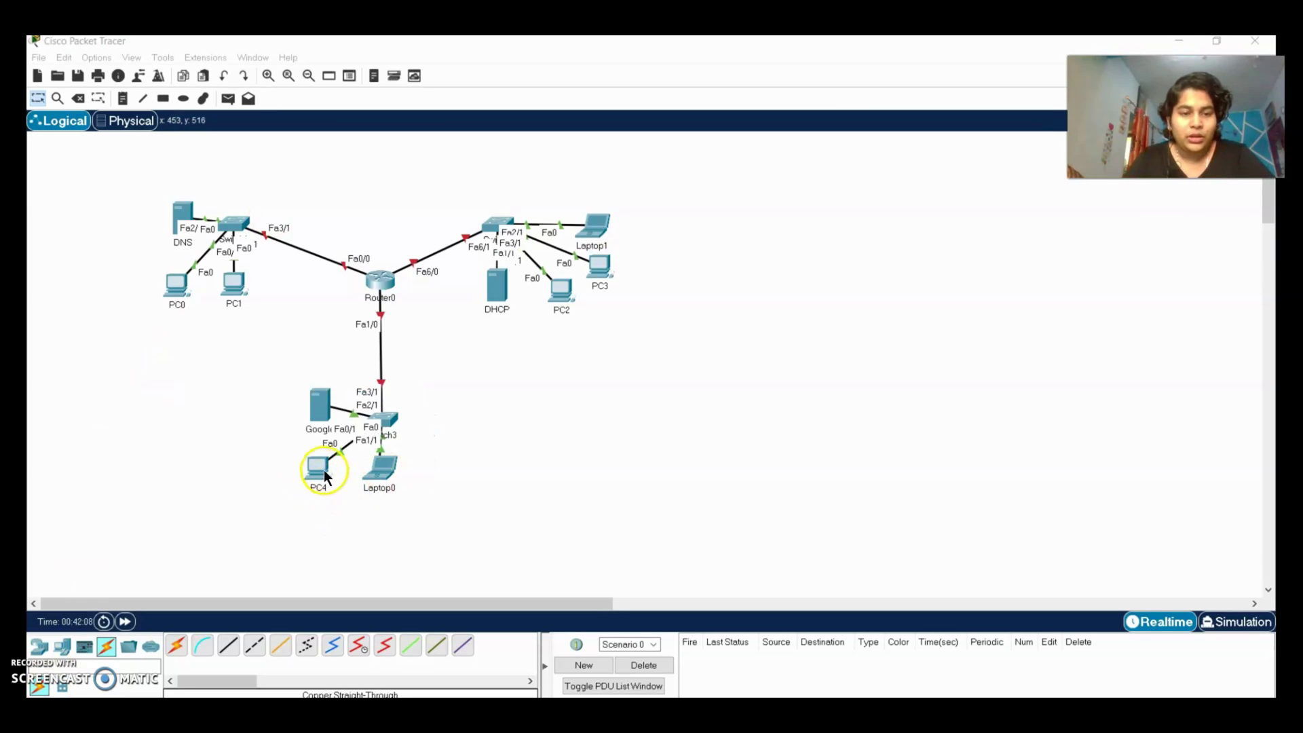
Load the web page at 192.168.20.3 in PC4's web browser to test the Google server.
{"action": "left_click", "coordinate": [319, 464]}
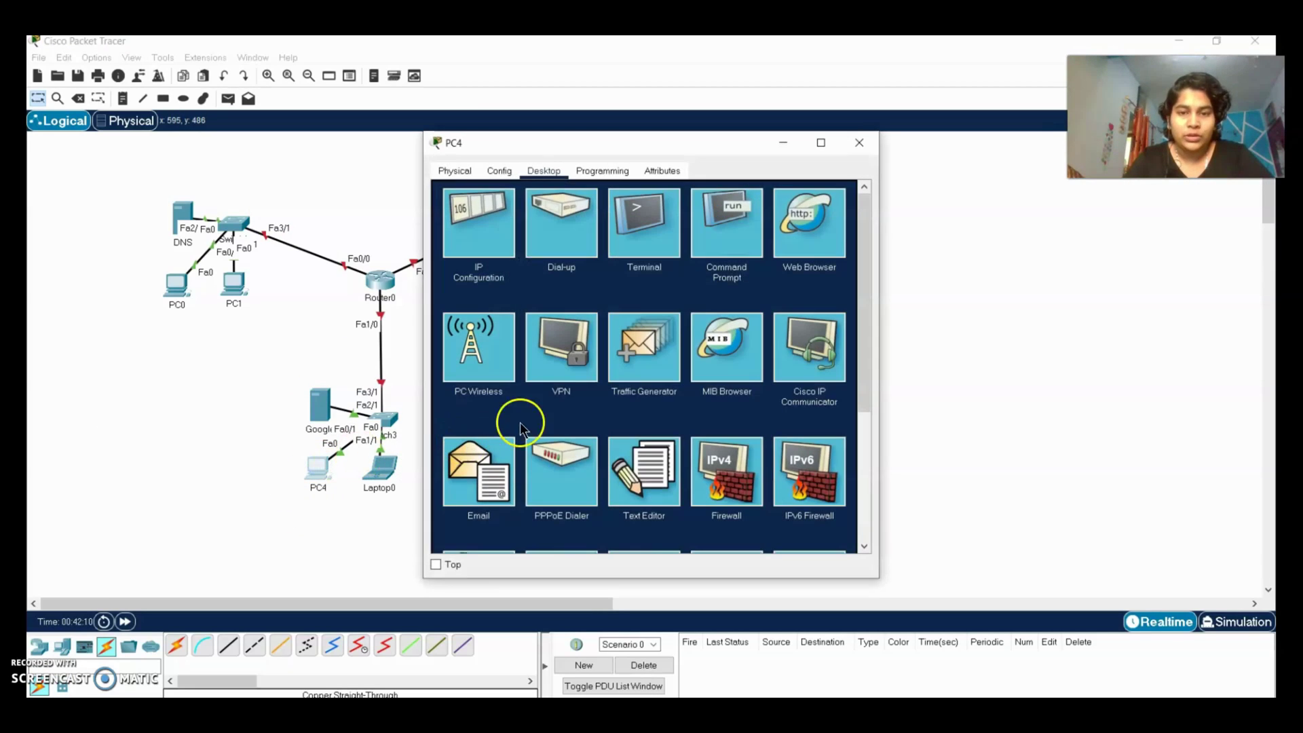
{"action": "left_click", "coordinate": [807, 230]}
{"action": "left_click", "coordinate": [608, 213]}
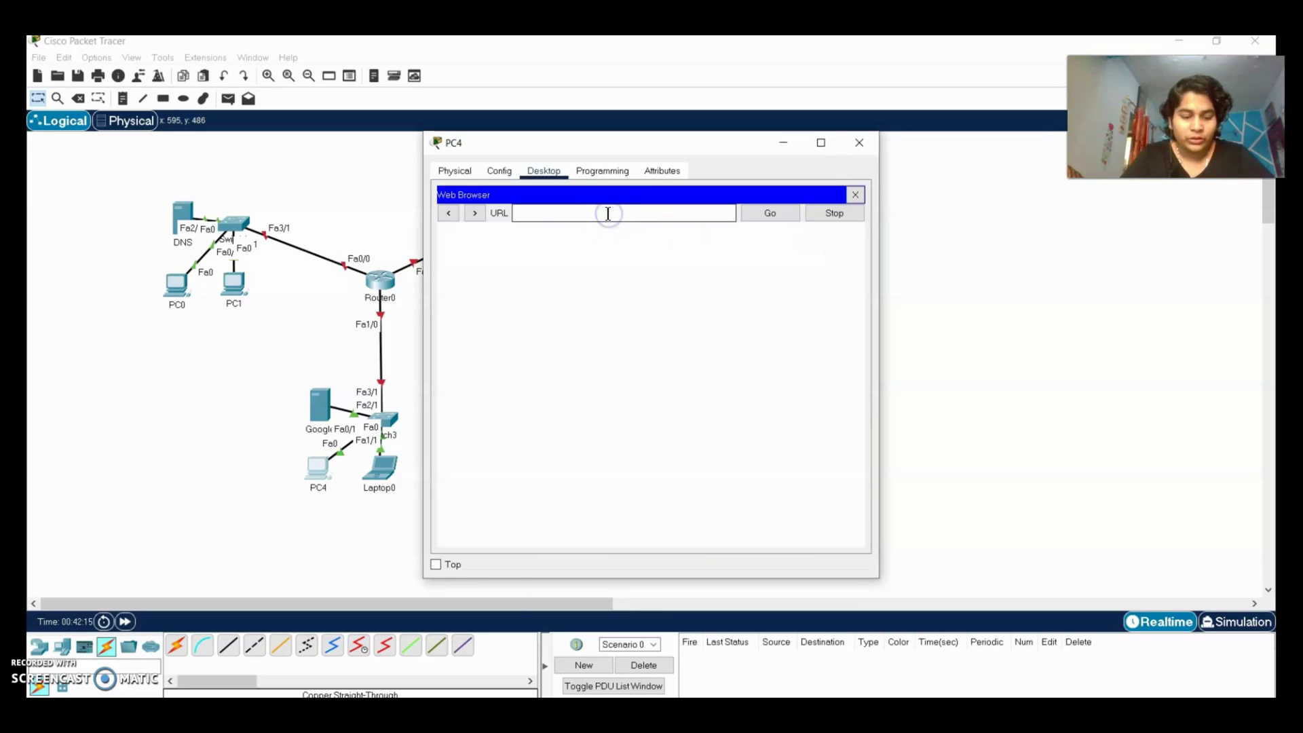
{"action": "type", "text": "192.168.20.1"}
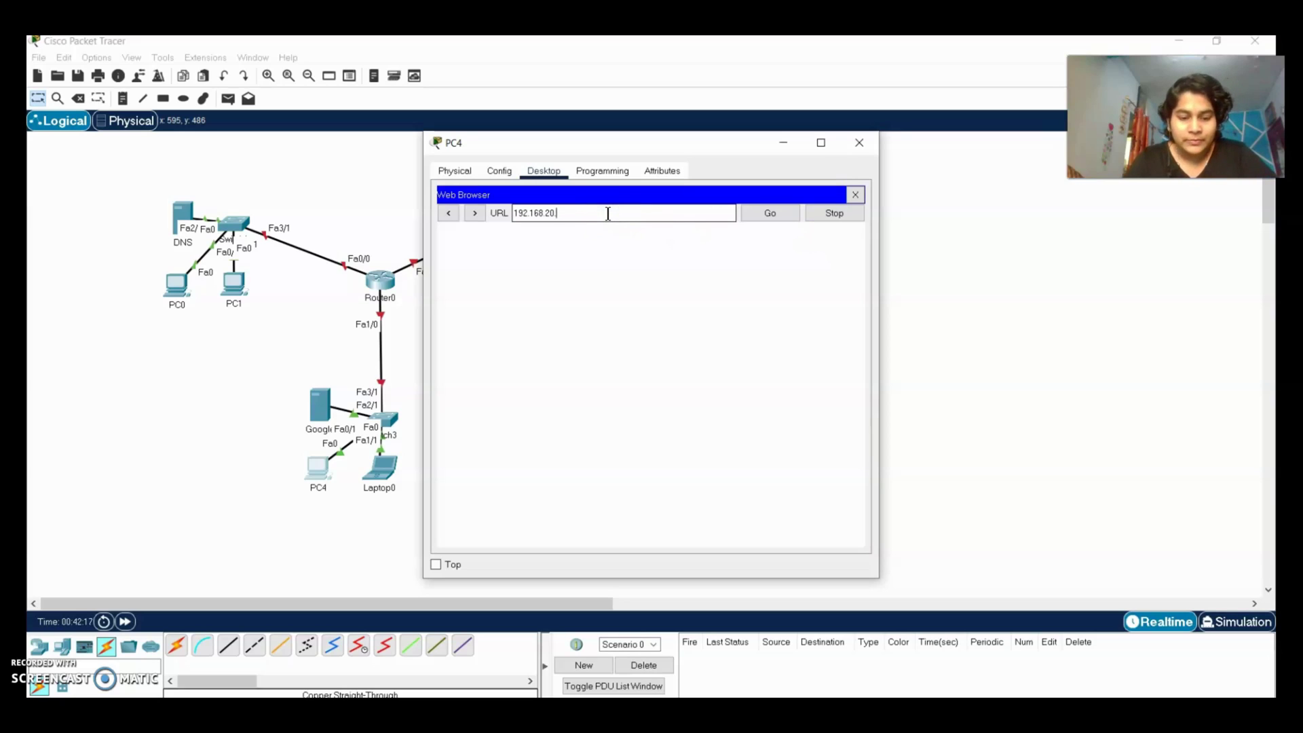
{"action": "type", "text": "3"}
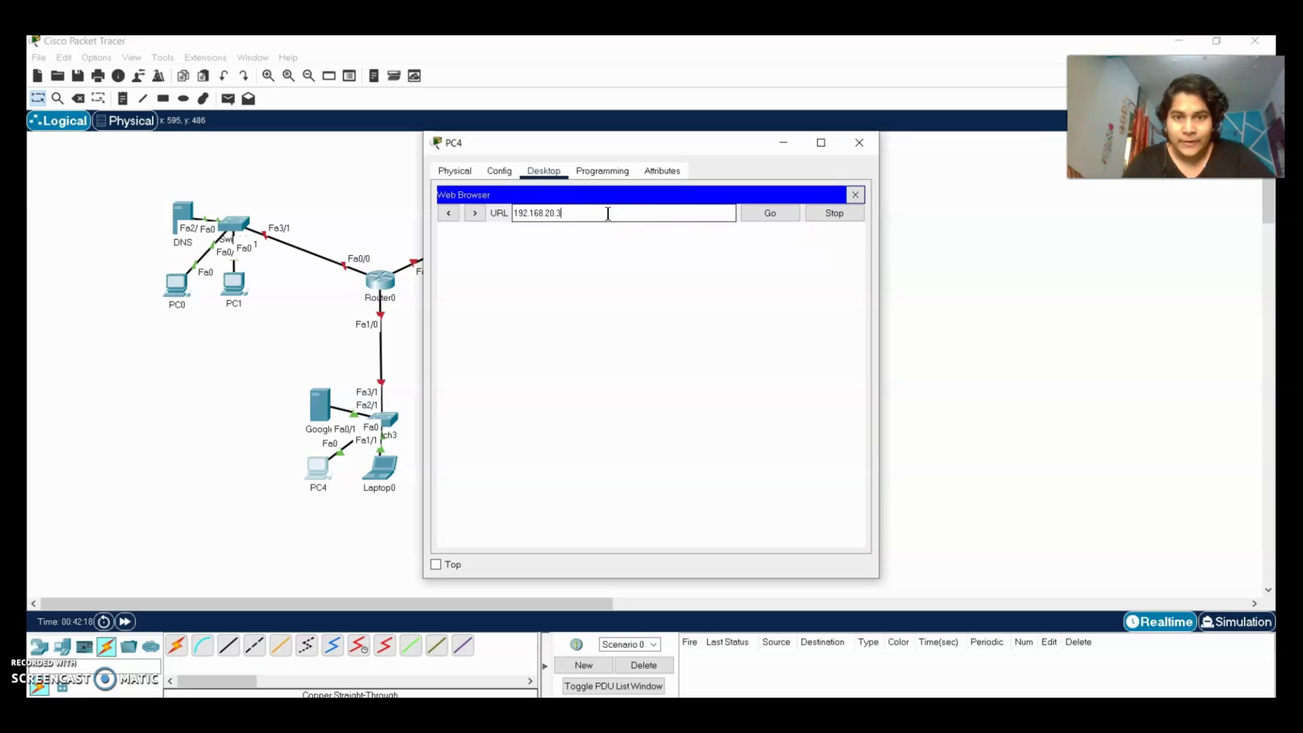
{"action": "left_click", "coordinate": [767, 213]}
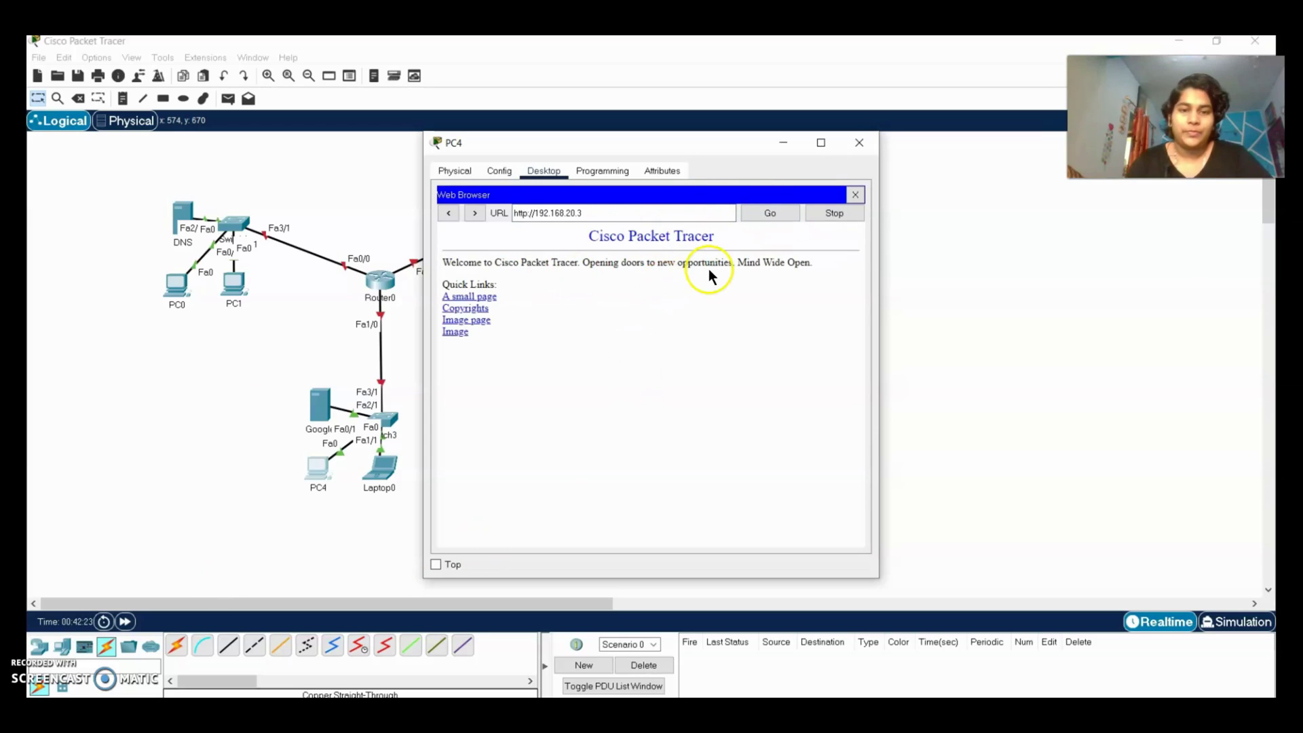
{"action": "left_click", "coordinate": [859, 144]}
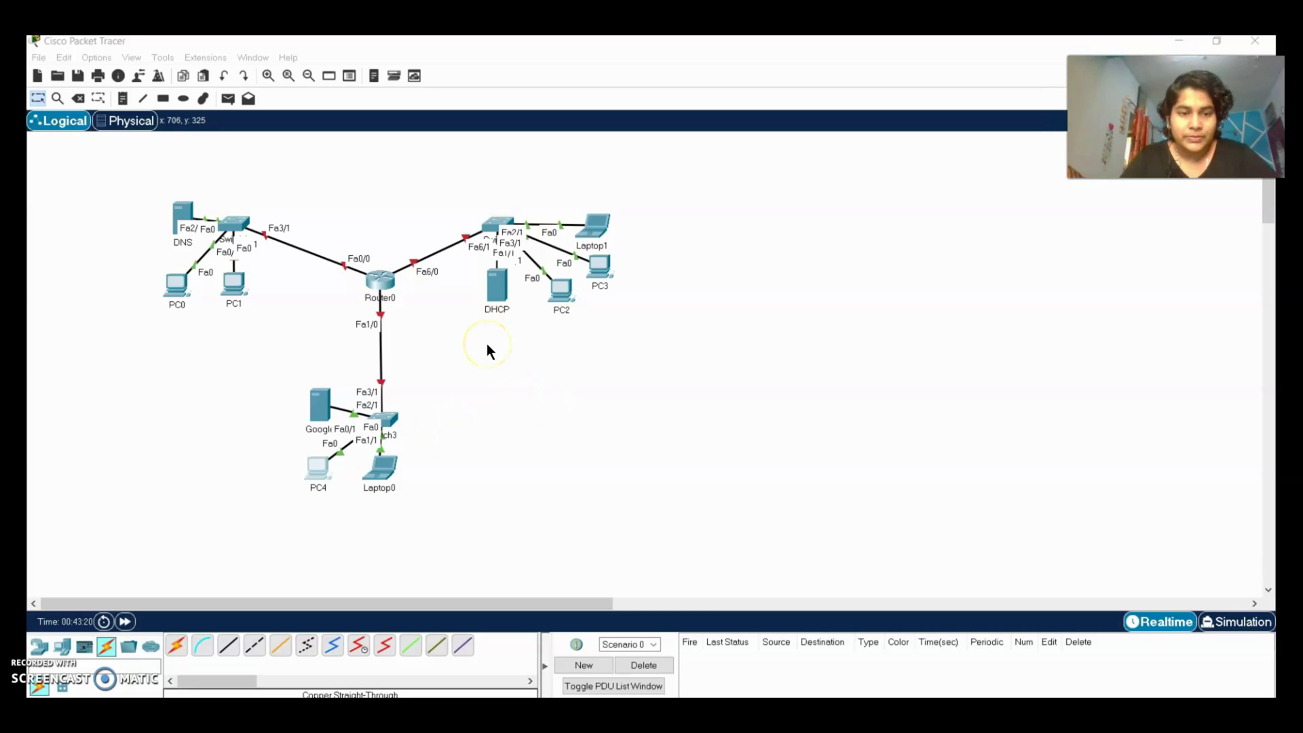
Turn on the DNS service on the DNS server.
{"action": "left_click", "coordinate": [461, 337]}
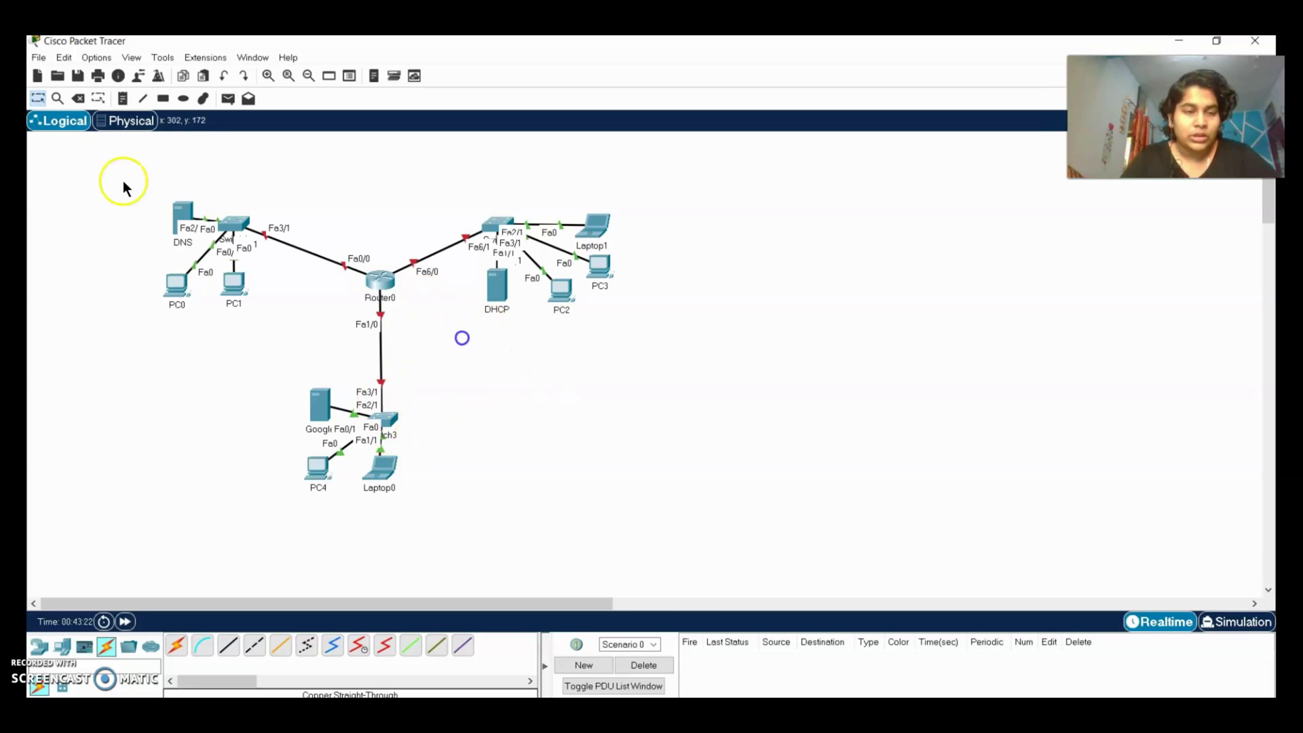
{"action": "left_click", "coordinate": [184, 210]}
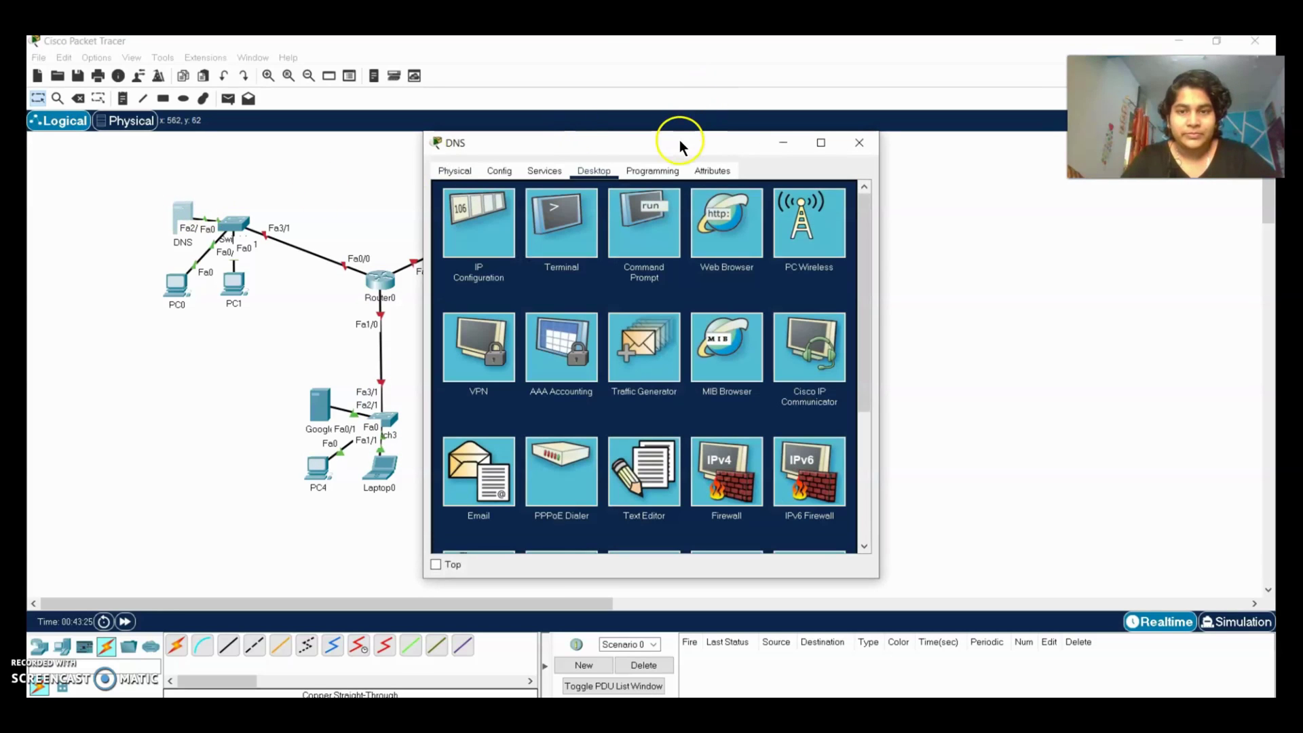
{"action": "left_click_drag", "start_coordinate": [681, 145], "coordinate": [646, 72]}
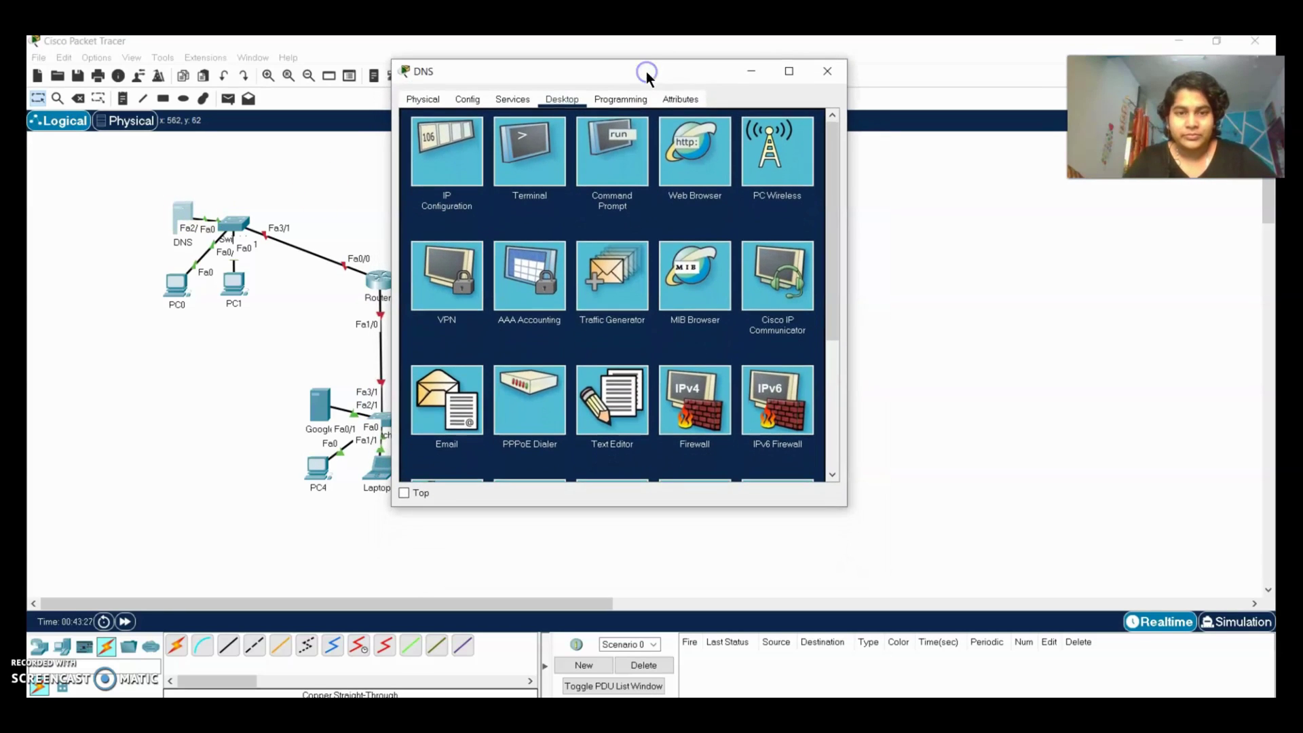
{"action": "left_click", "coordinate": [512, 99]}
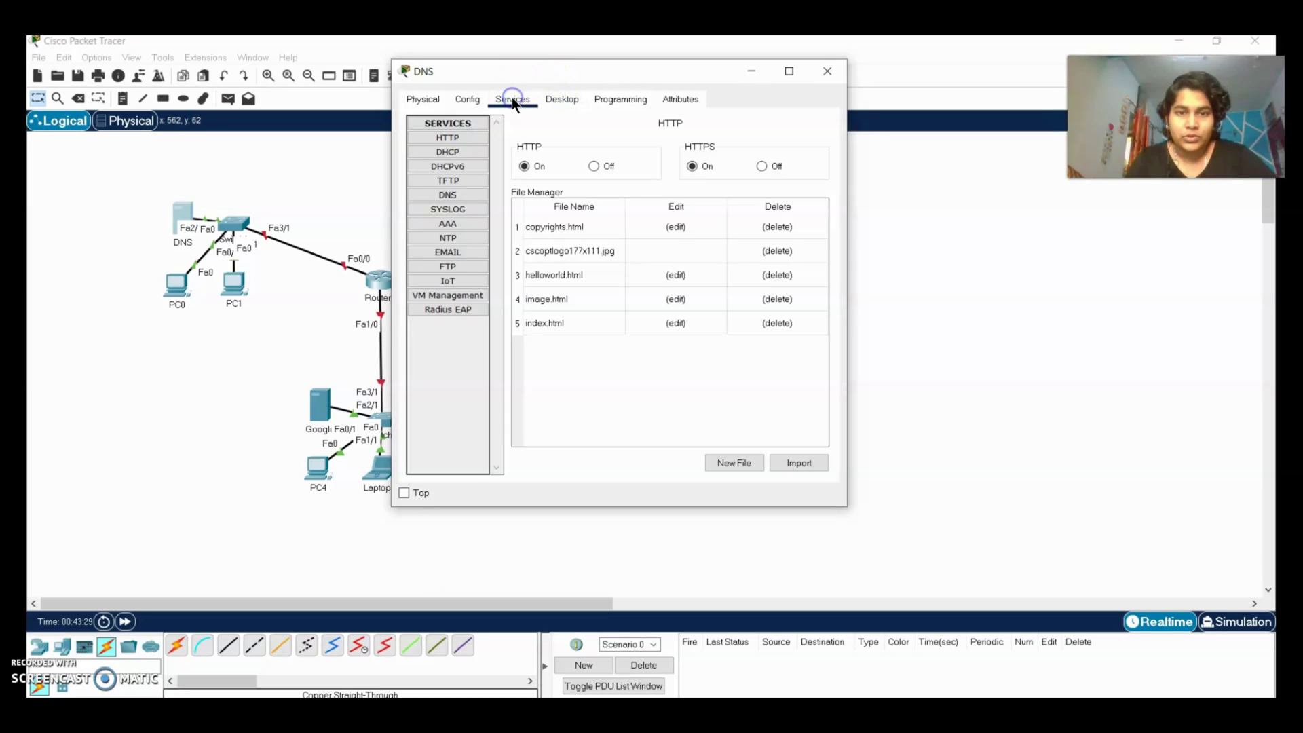
{"action": "left_click", "coordinate": [480, 192]}
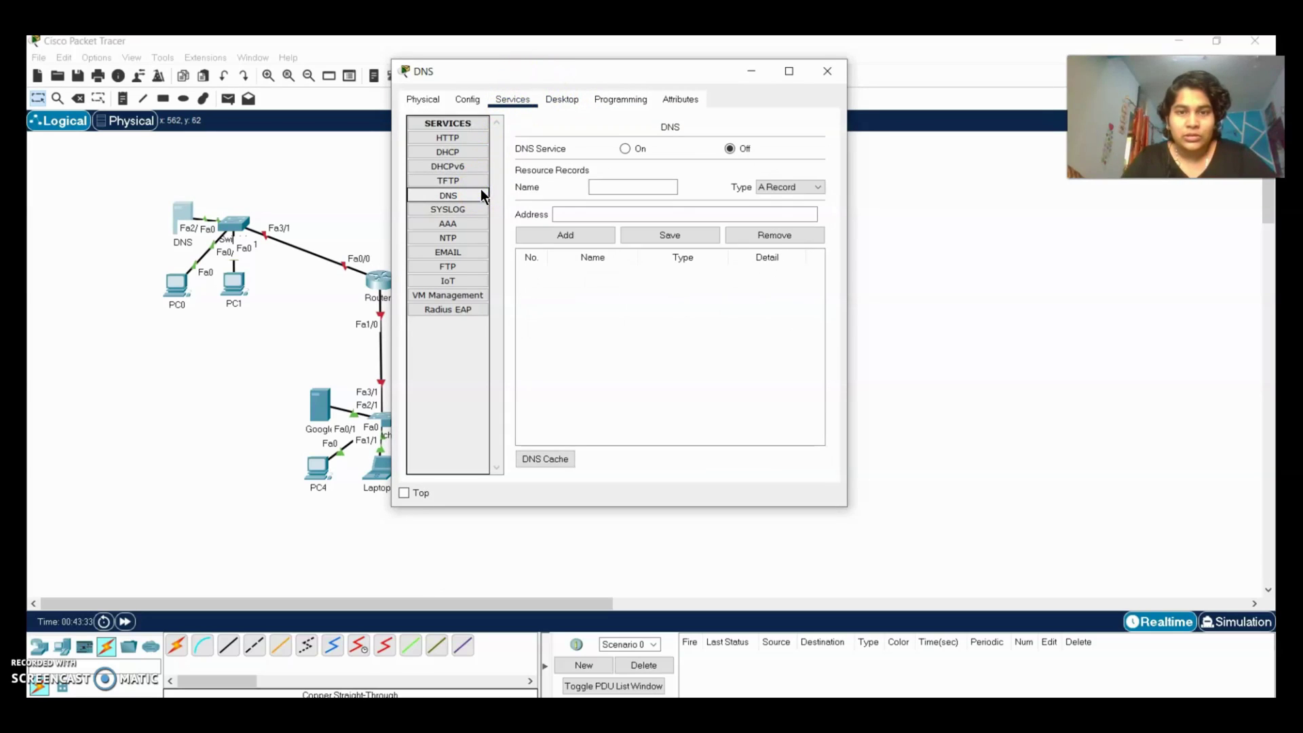
{"action": "left_click", "coordinate": [676, 188]}
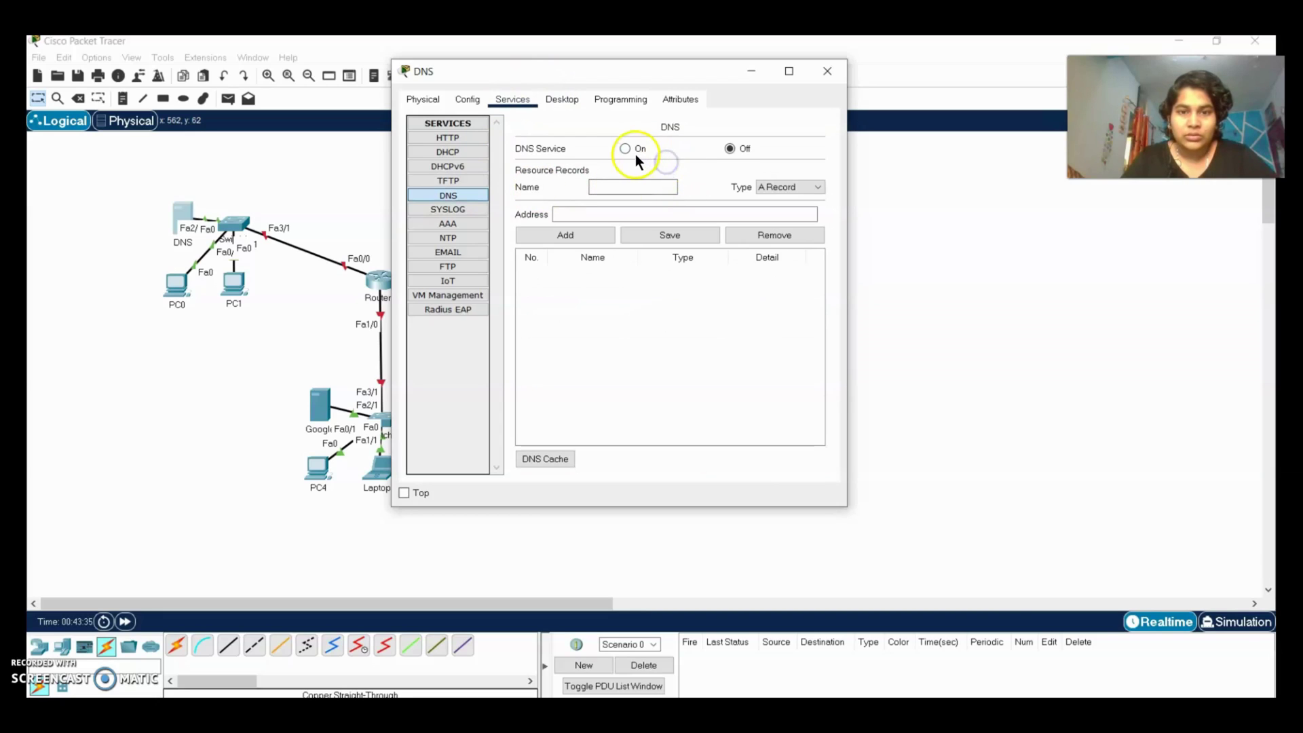
{"action": "left_click", "coordinate": [624, 148]}
{"action": "left_click", "coordinate": [676, 193]}
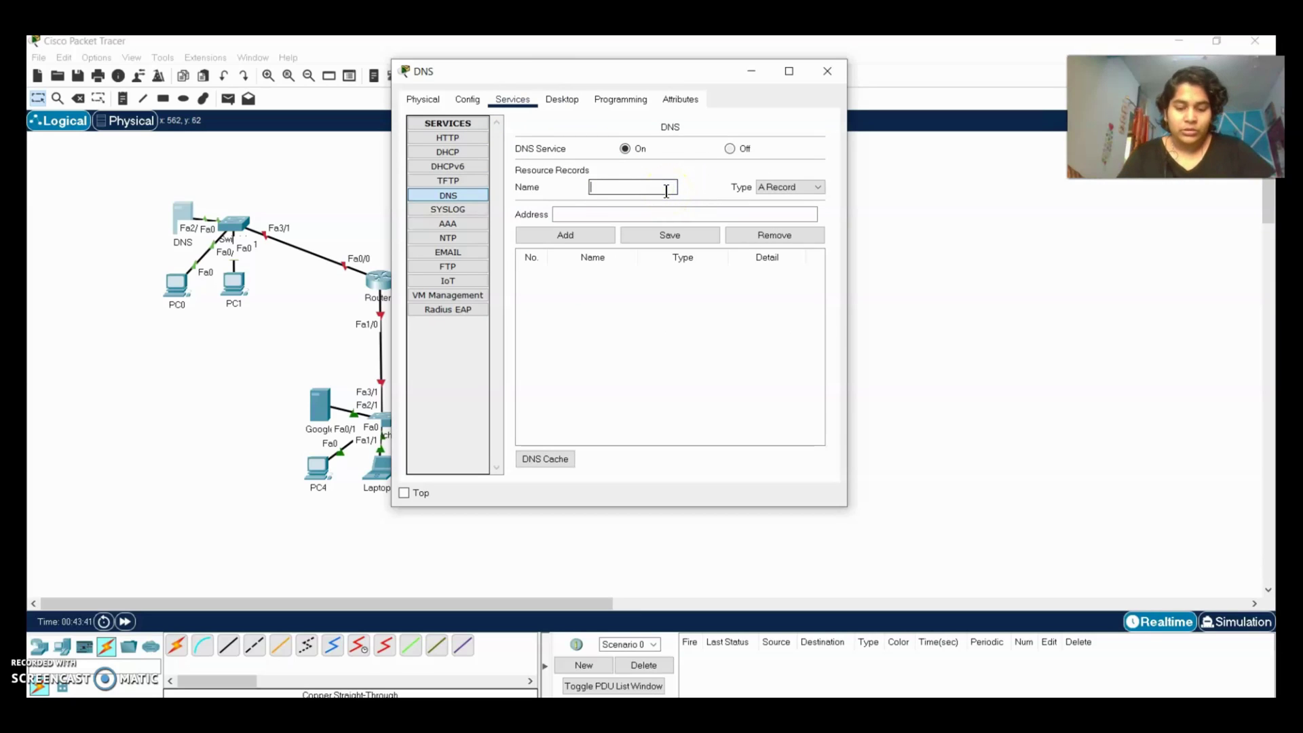
{"action": "type", "text": "www."}
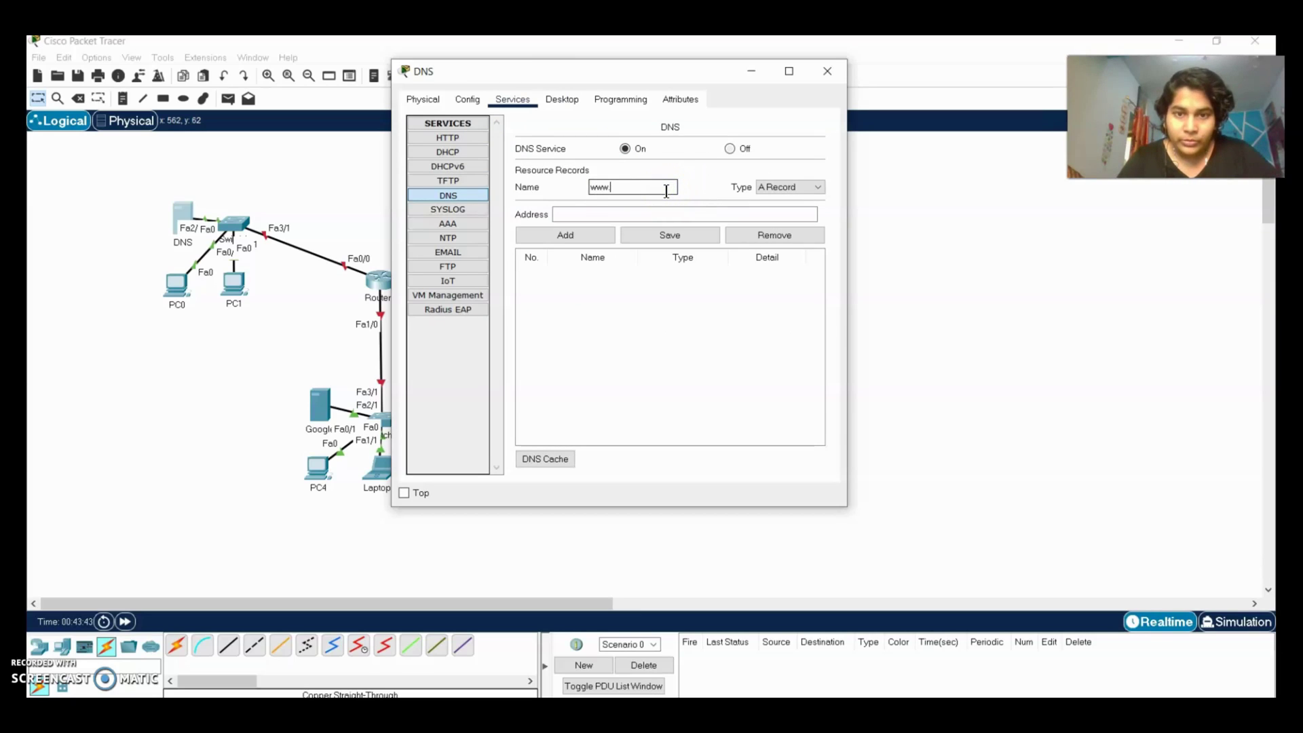
{"action": "type", "text": "googl"}
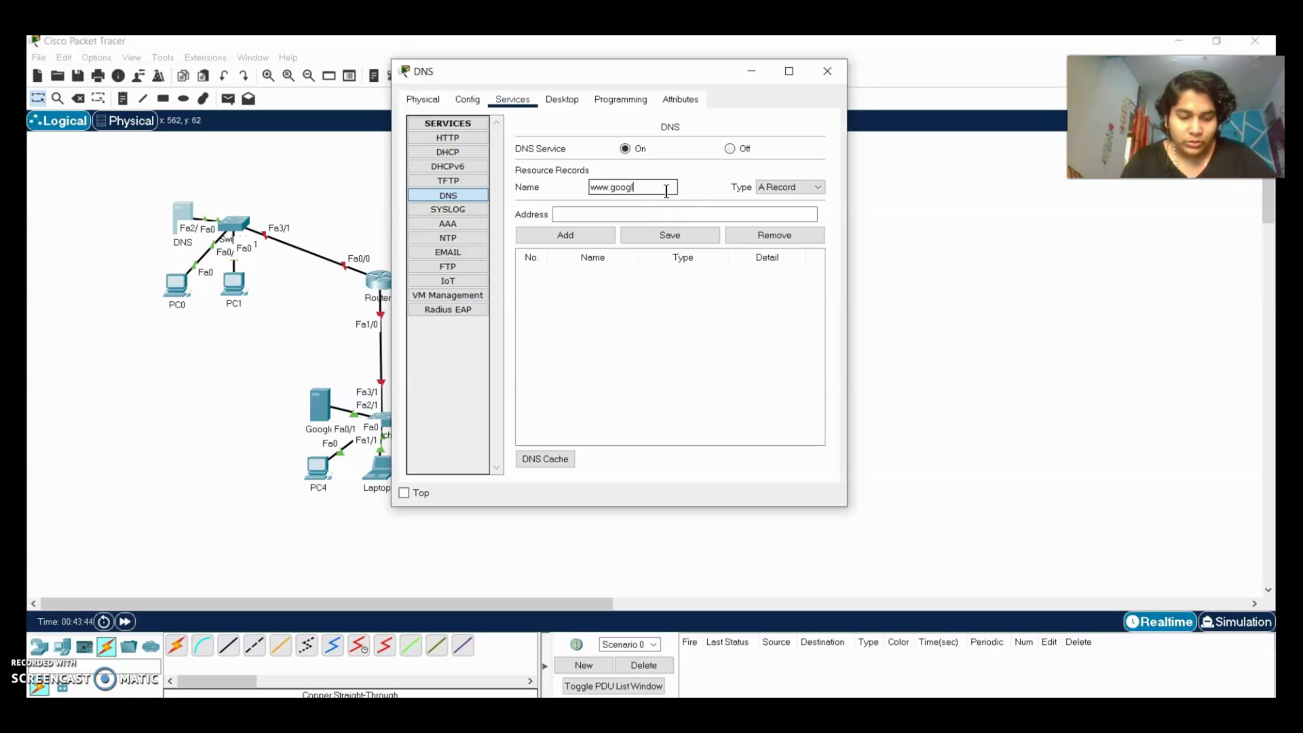
{"action": "type", "text": "e.com"}
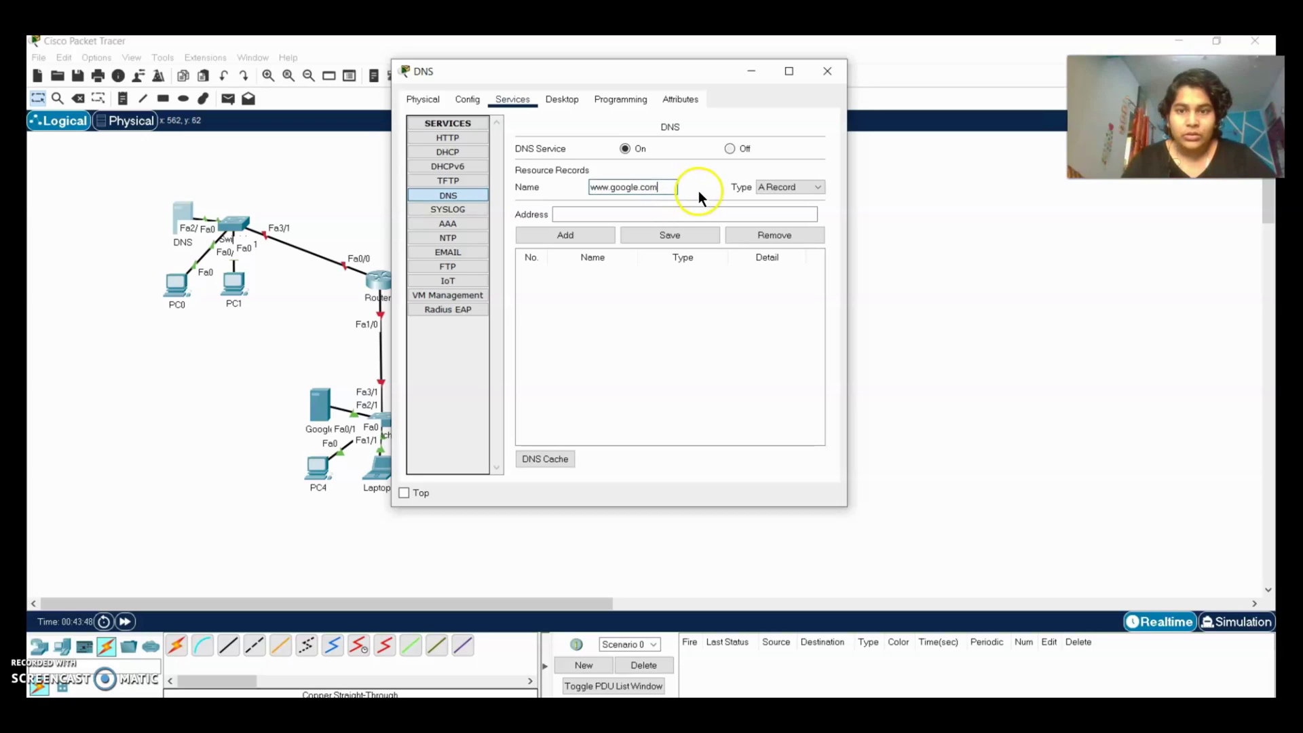
{"action": "left_click", "coordinate": [698, 212]}
{"action": "type", "text": "192.168.20.1"}
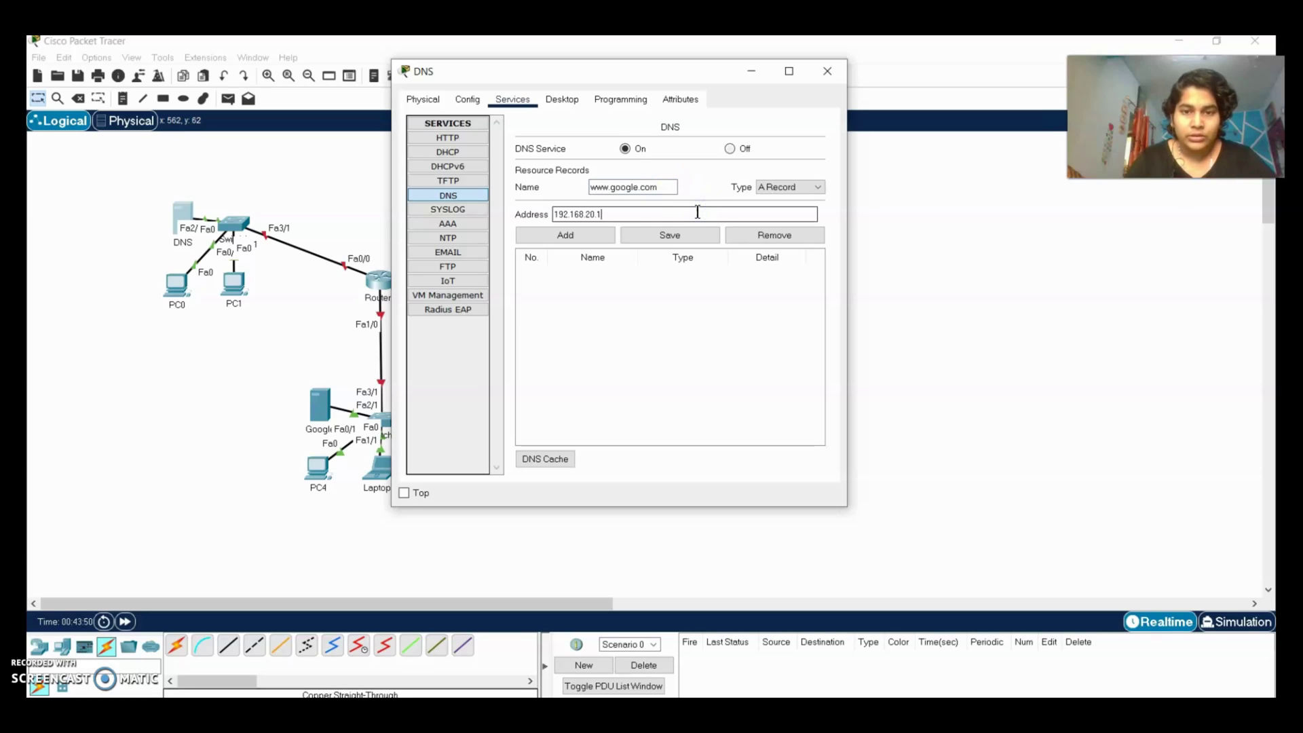
{"action": "key", "text": "BackSpace"}
{"action": "type", "text": "3"}
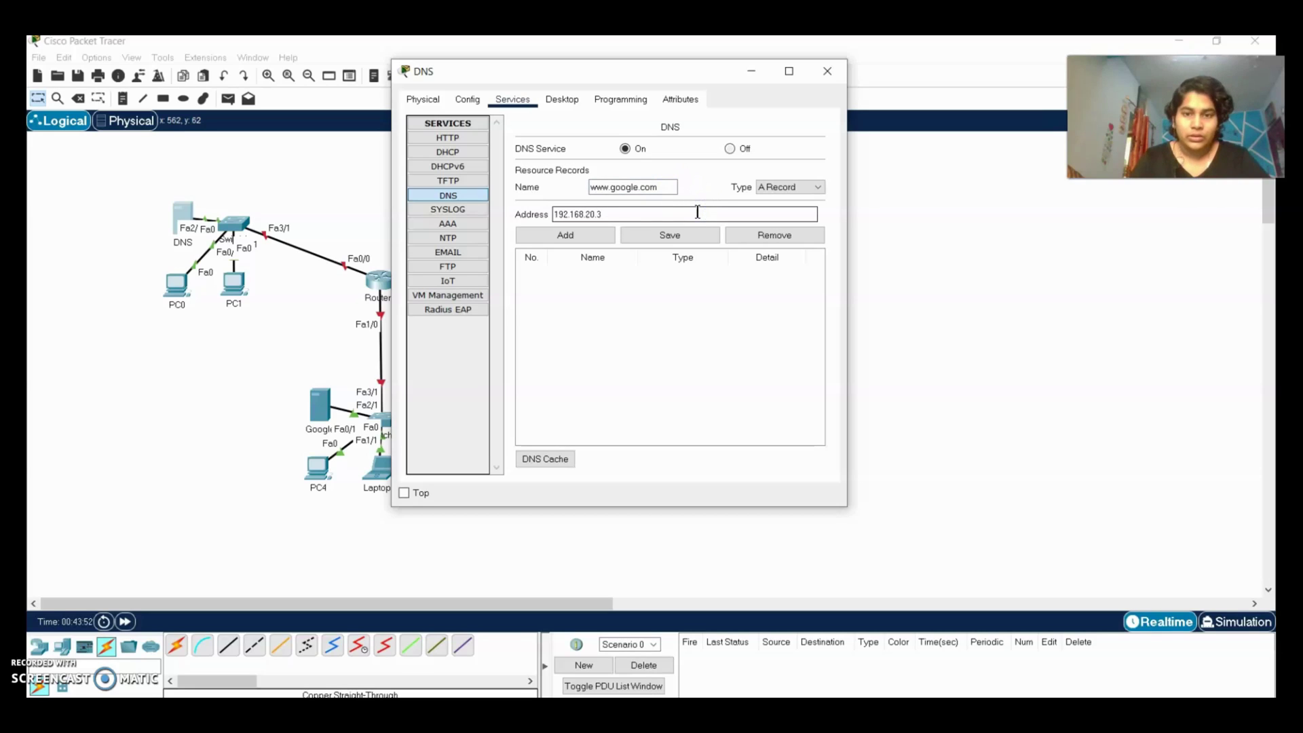
{"action": "left_click", "coordinate": [581, 234]}
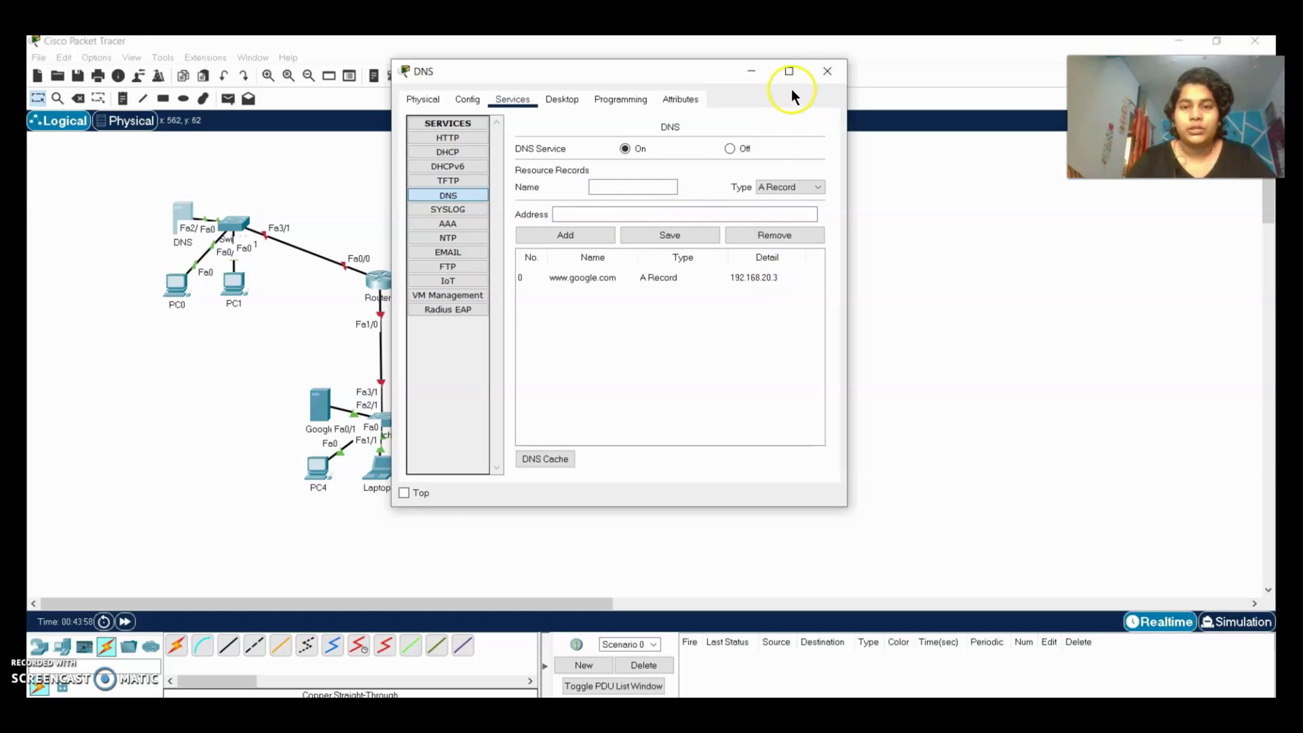
{"action": "left_click", "coordinate": [826, 71]}
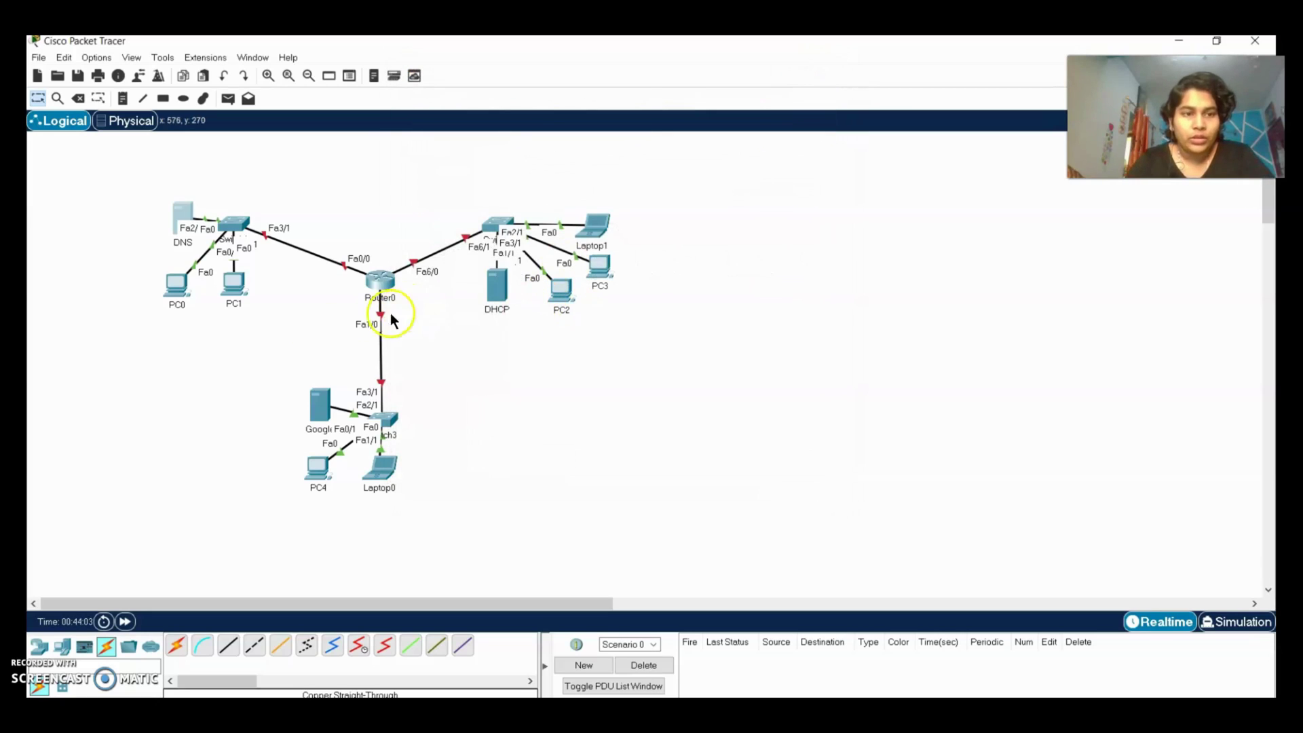
{"action": "left_click", "coordinate": [318, 333]}
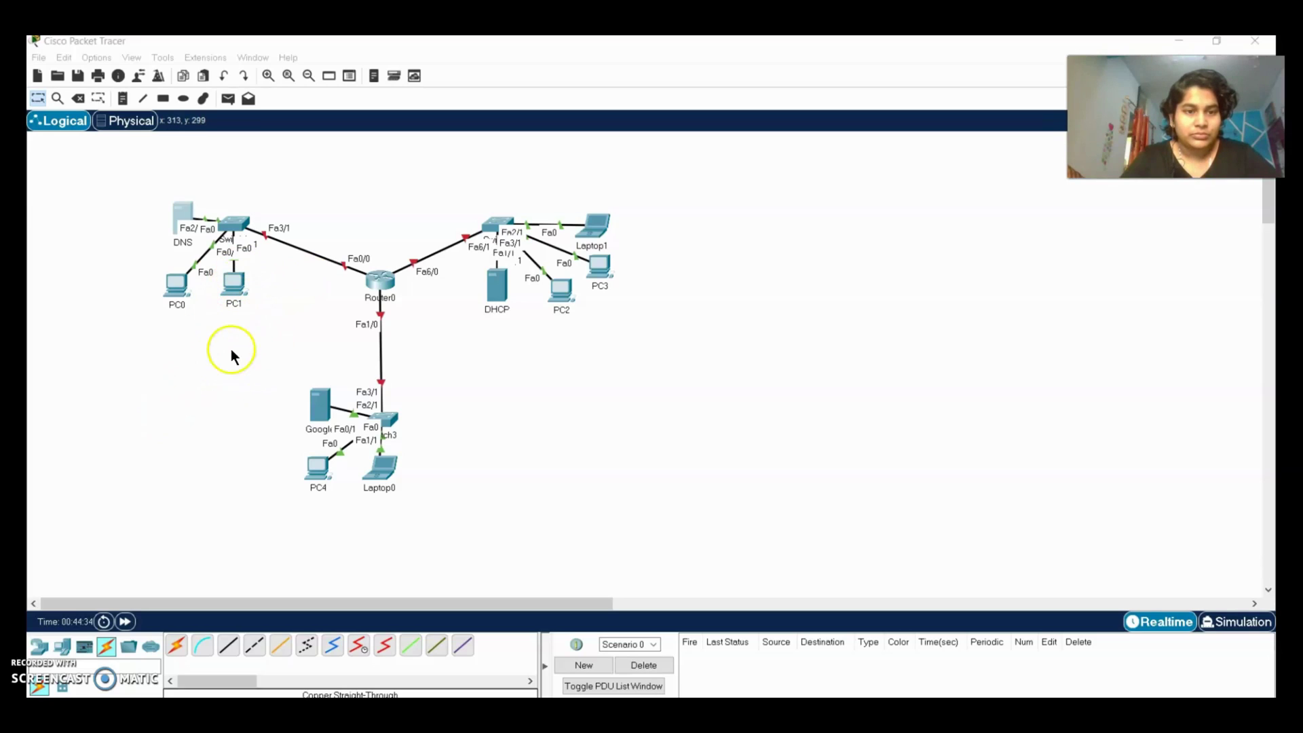
{"action": "left_click", "coordinate": [176, 292]}
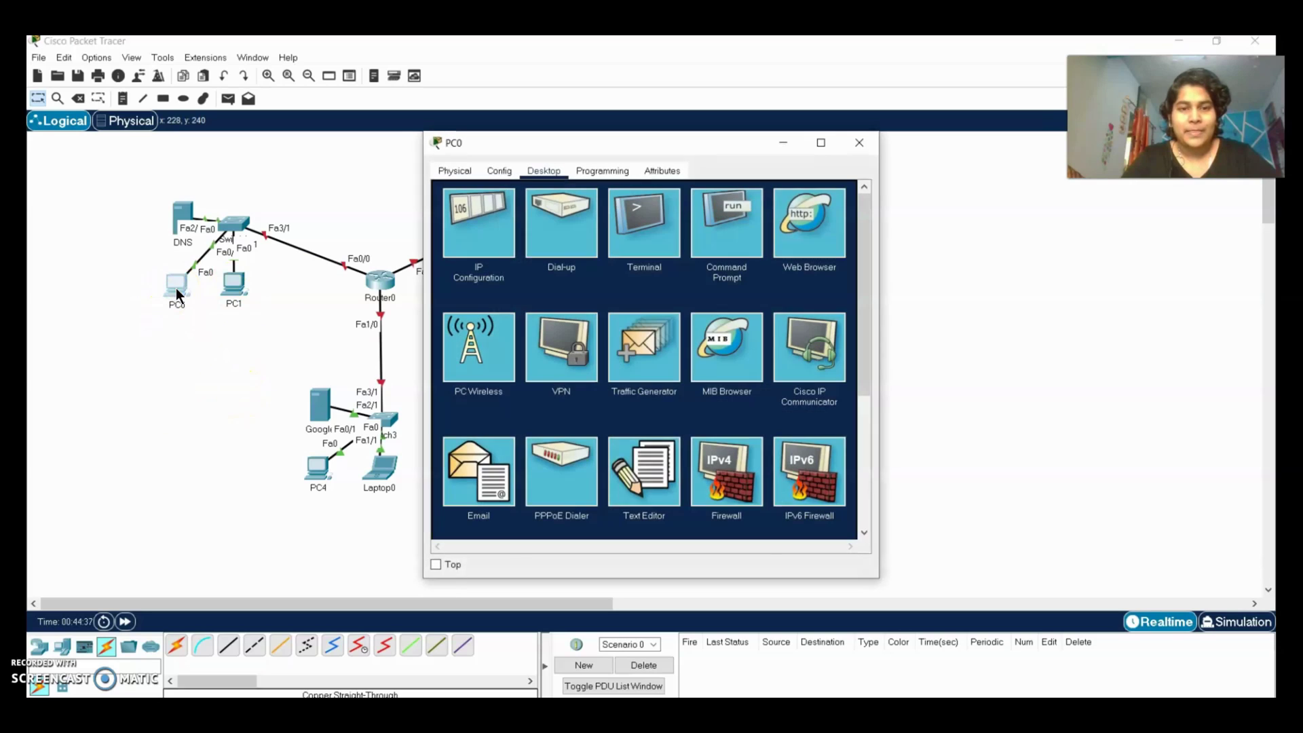
{"action": "left_click", "coordinate": [809, 221]}
{"action": "left_click", "coordinate": [692, 215]}
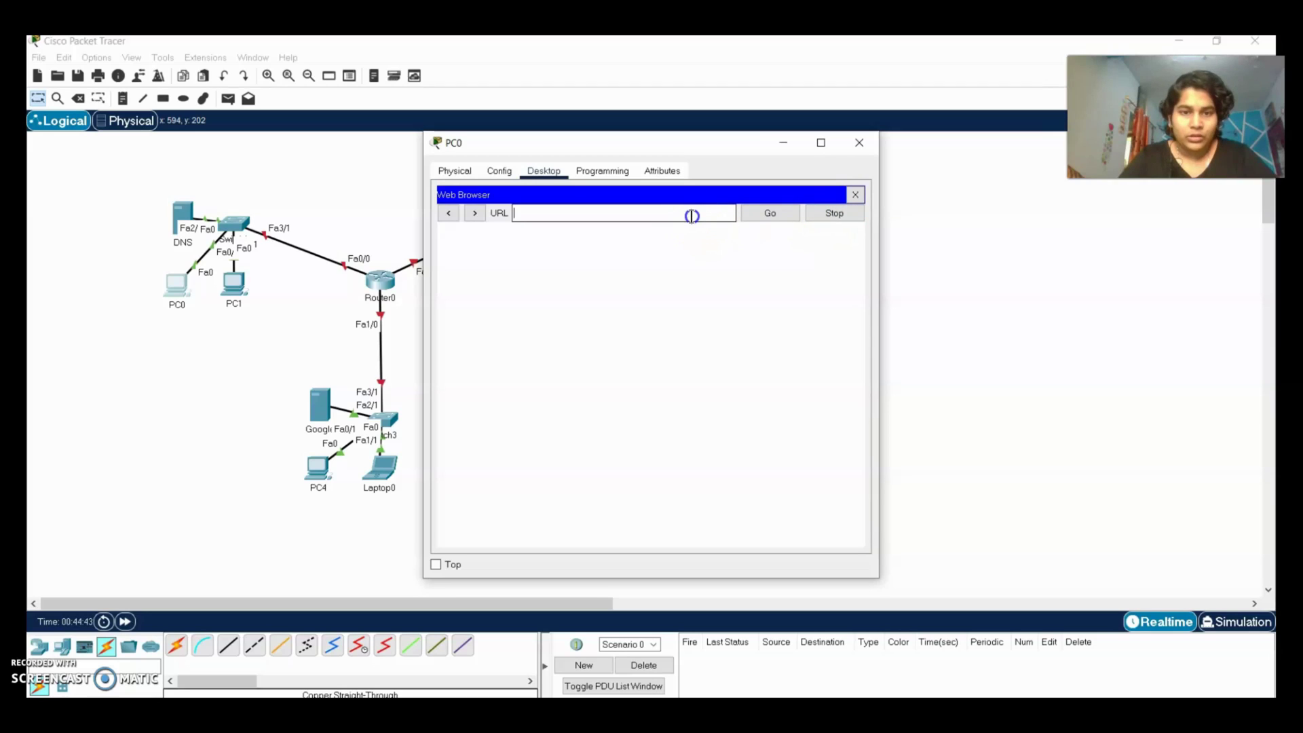
{"action": "type", "text": "www."}
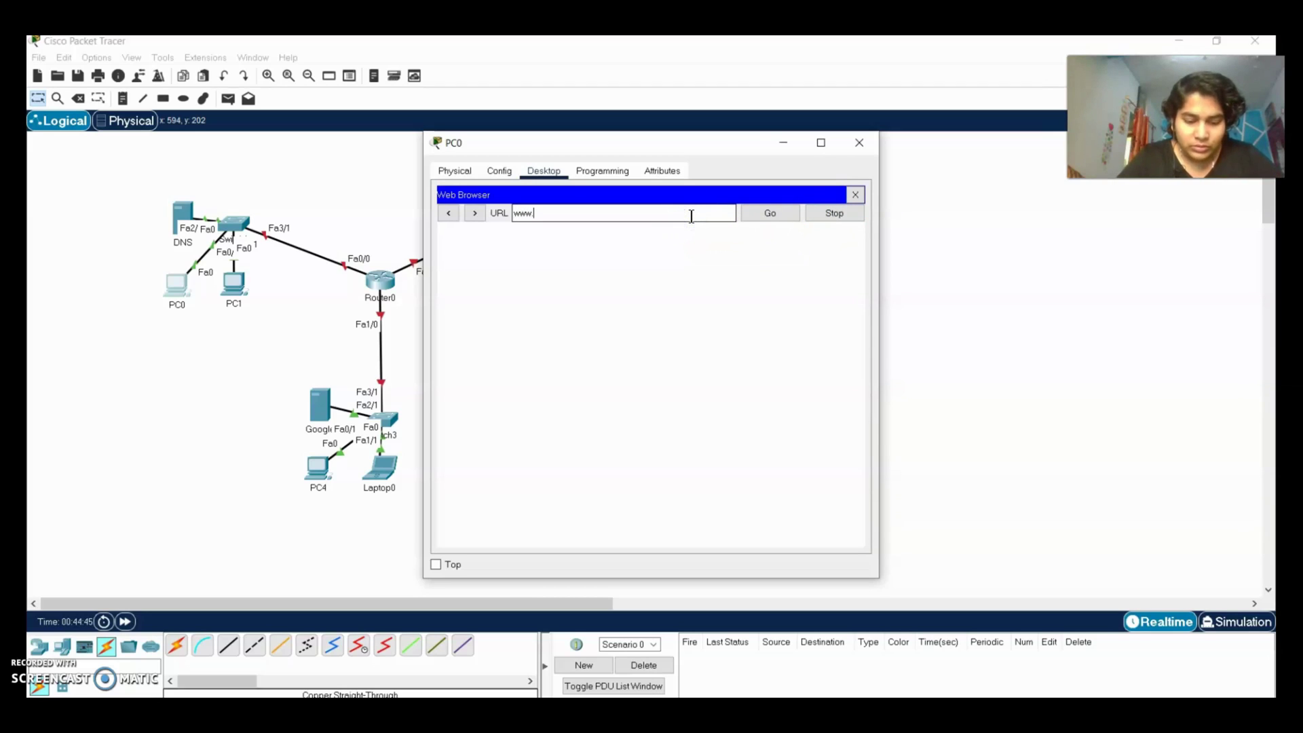
{"action": "type", "text": "google"}
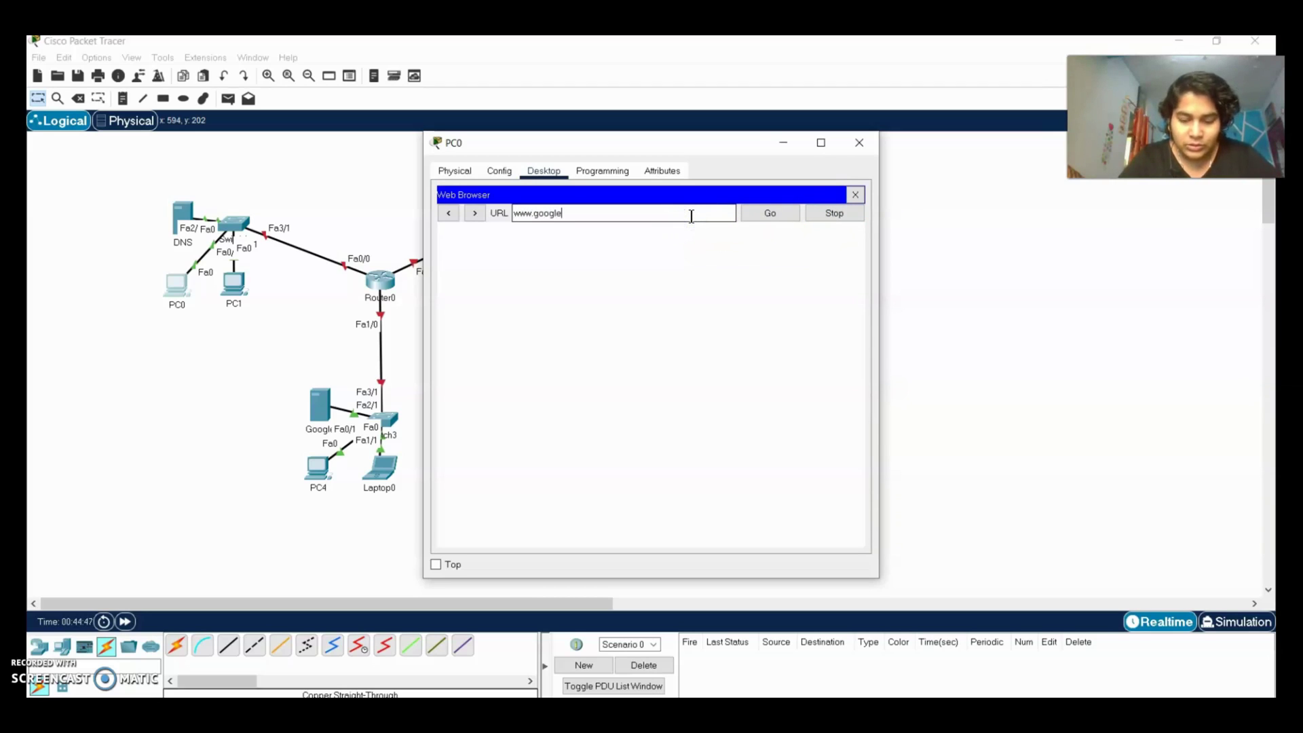
{"action": "type", "text": ".com"}
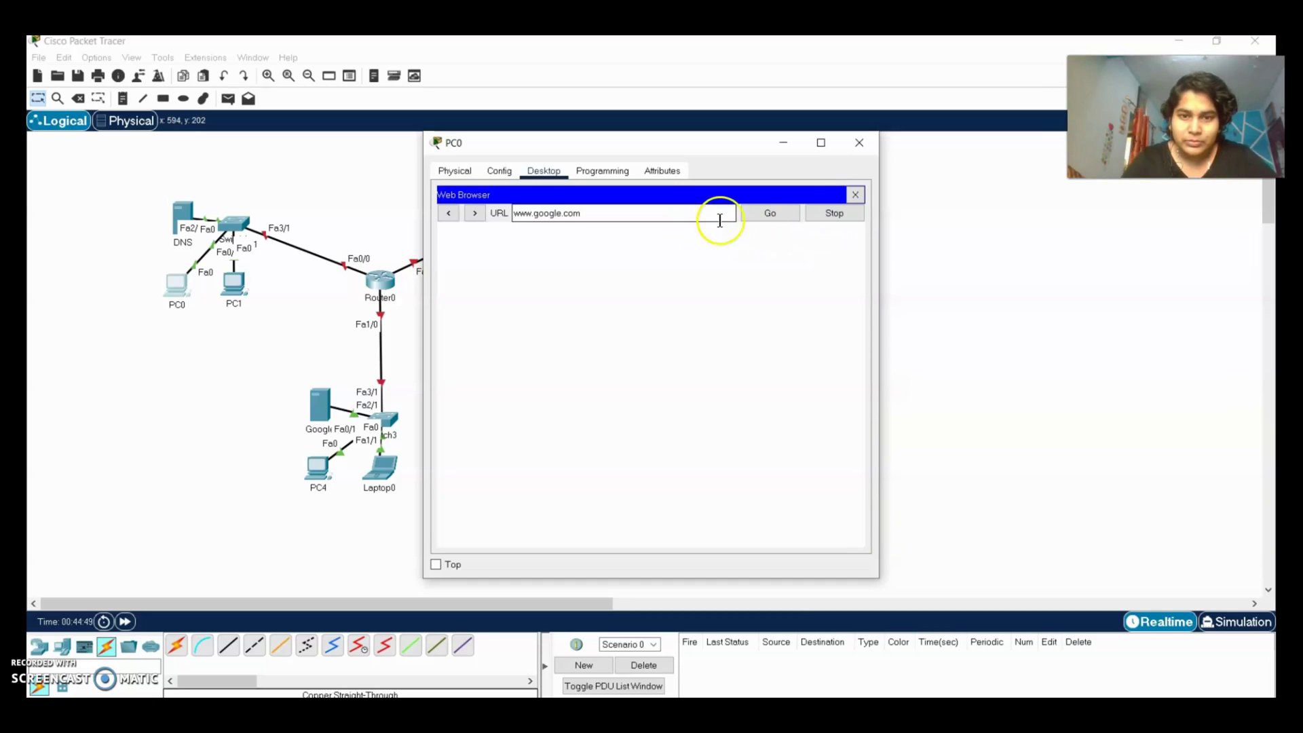
{"action": "left_click", "coordinate": [771, 213]}
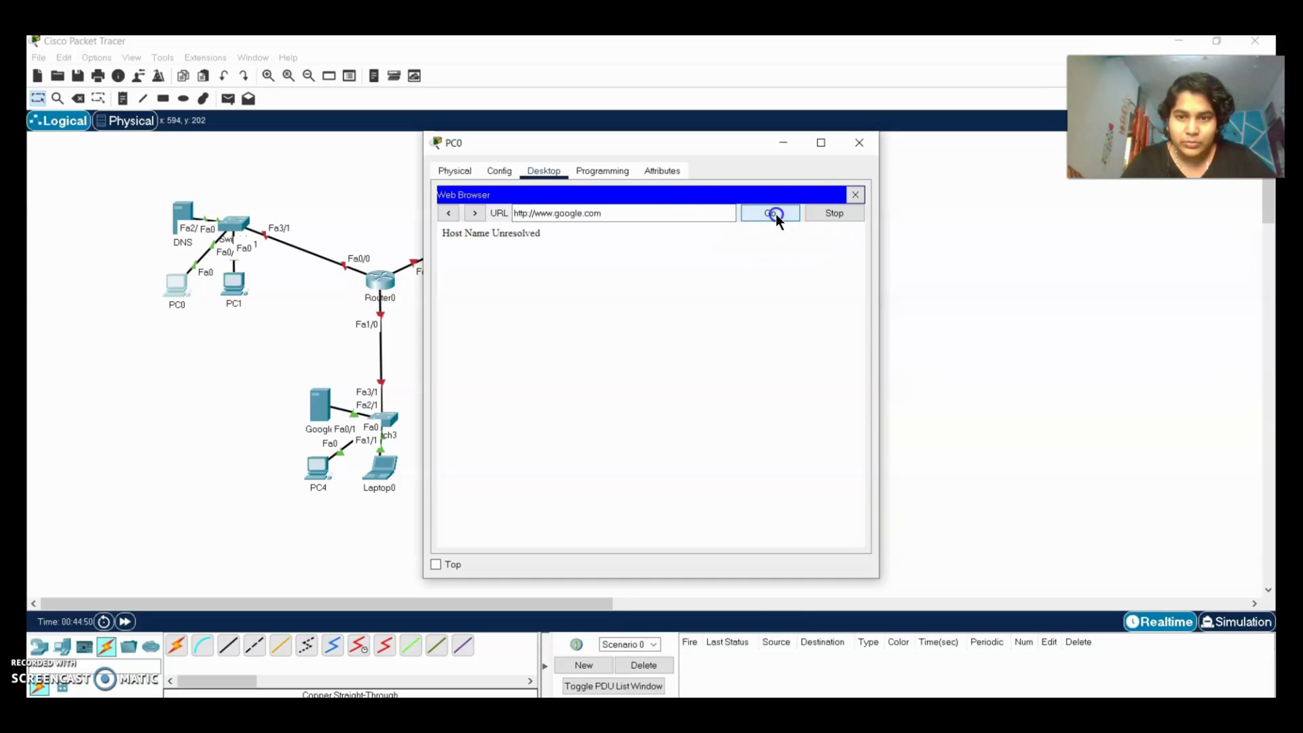
{"action": "left_click", "coordinate": [859, 144]}
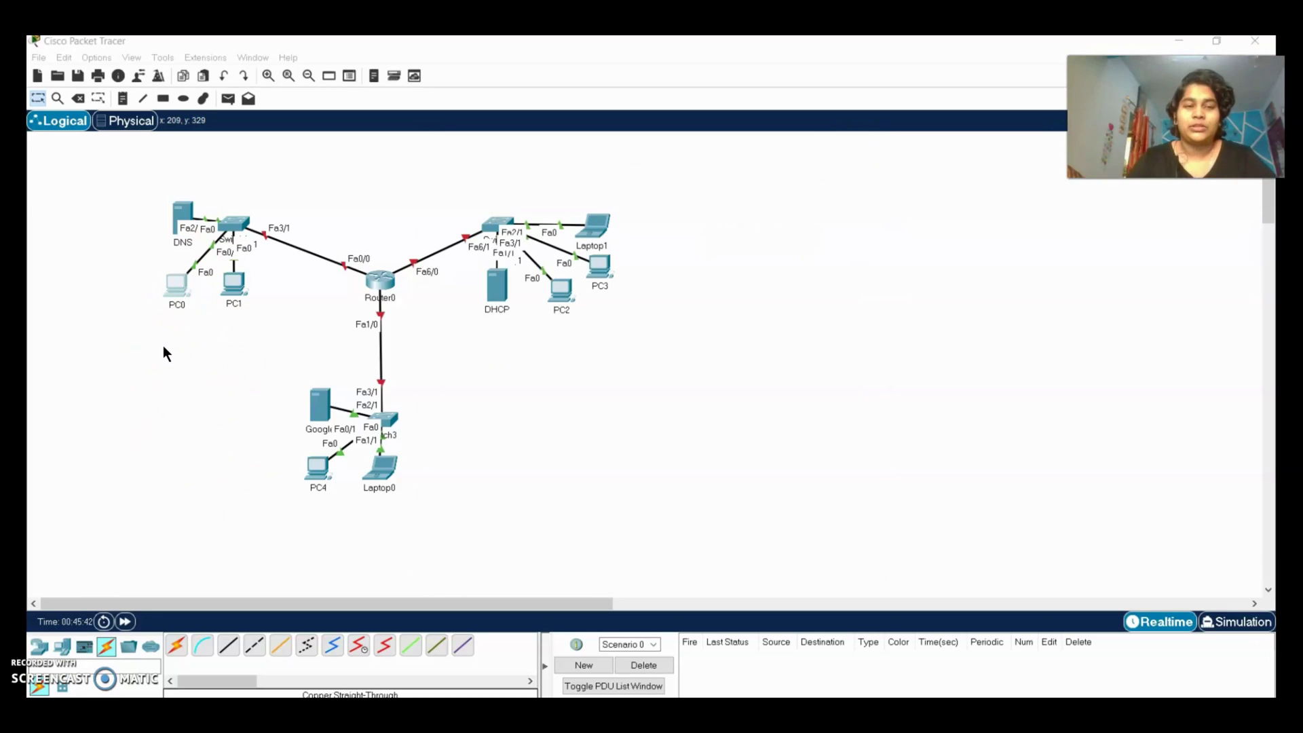
Examine PC0's IP configuration, including its DNS server setting.
{"action": "left_click", "coordinate": [214, 347]}
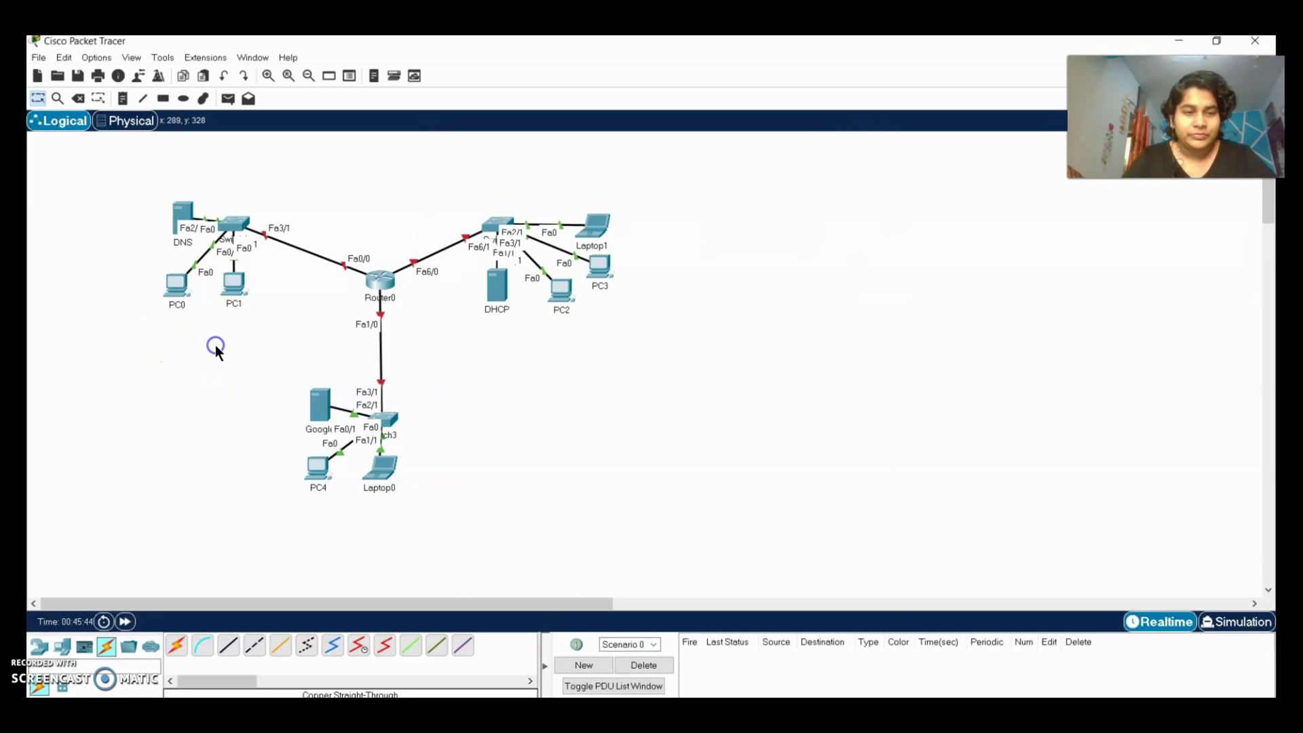
{"action": "left_click", "coordinate": [175, 297]}
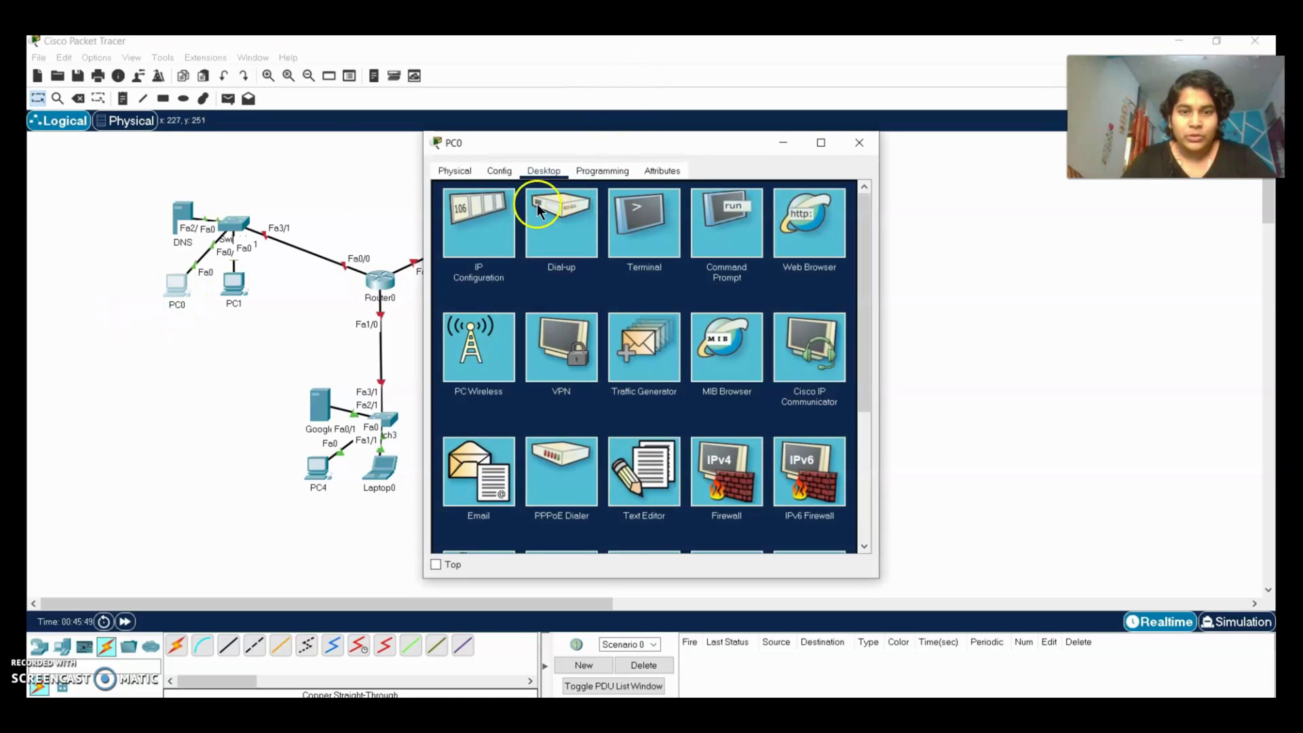
{"action": "left_click", "coordinate": [482, 235]}
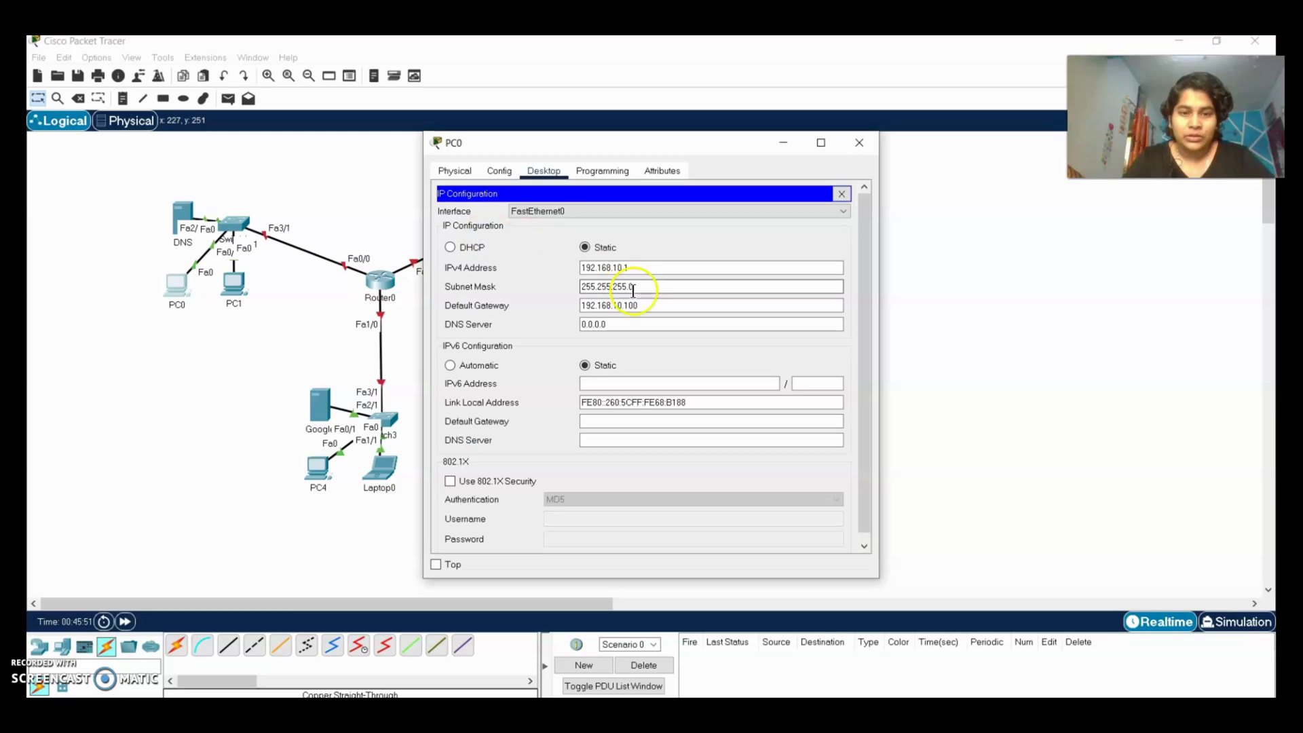
{"action": "left_click_drag", "start_coordinate": [861, 262], "coordinate": [868, 282]}
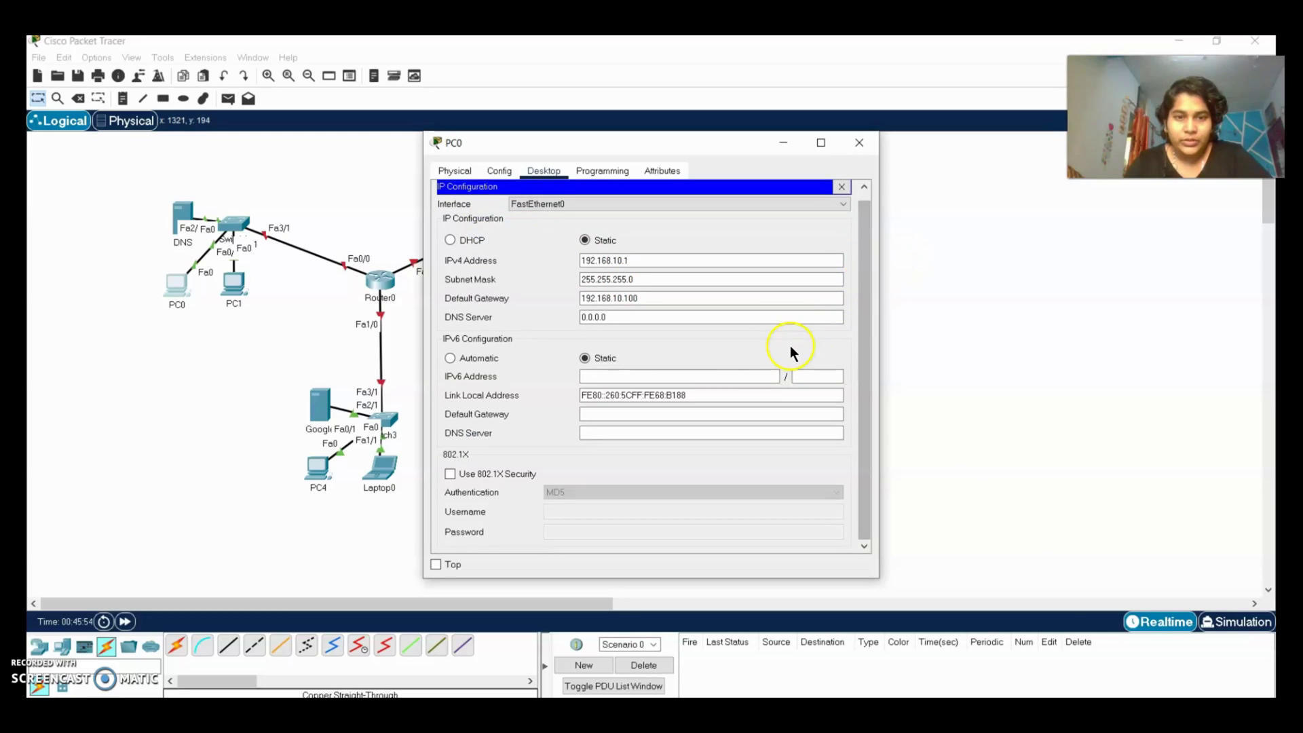
{"action": "left_click", "coordinate": [598, 389]}
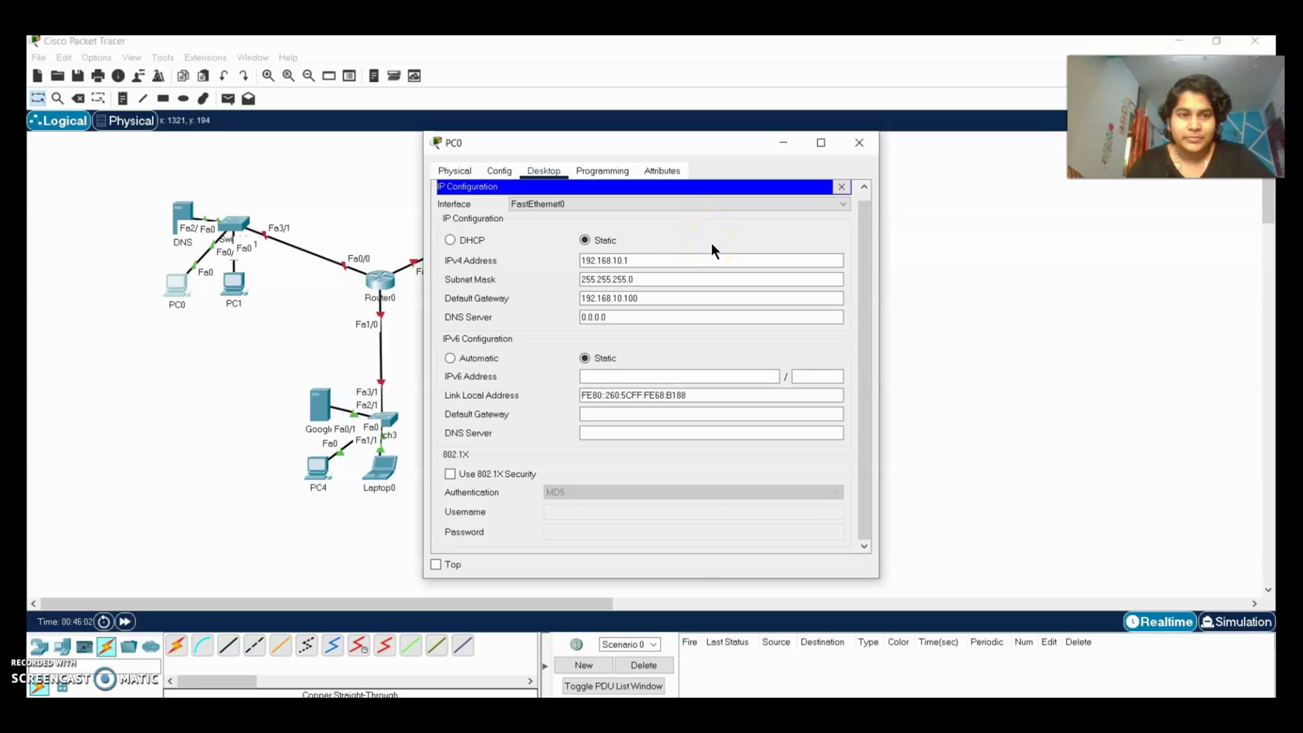
{"action": "left_click", "coordinate": [96, 227]}
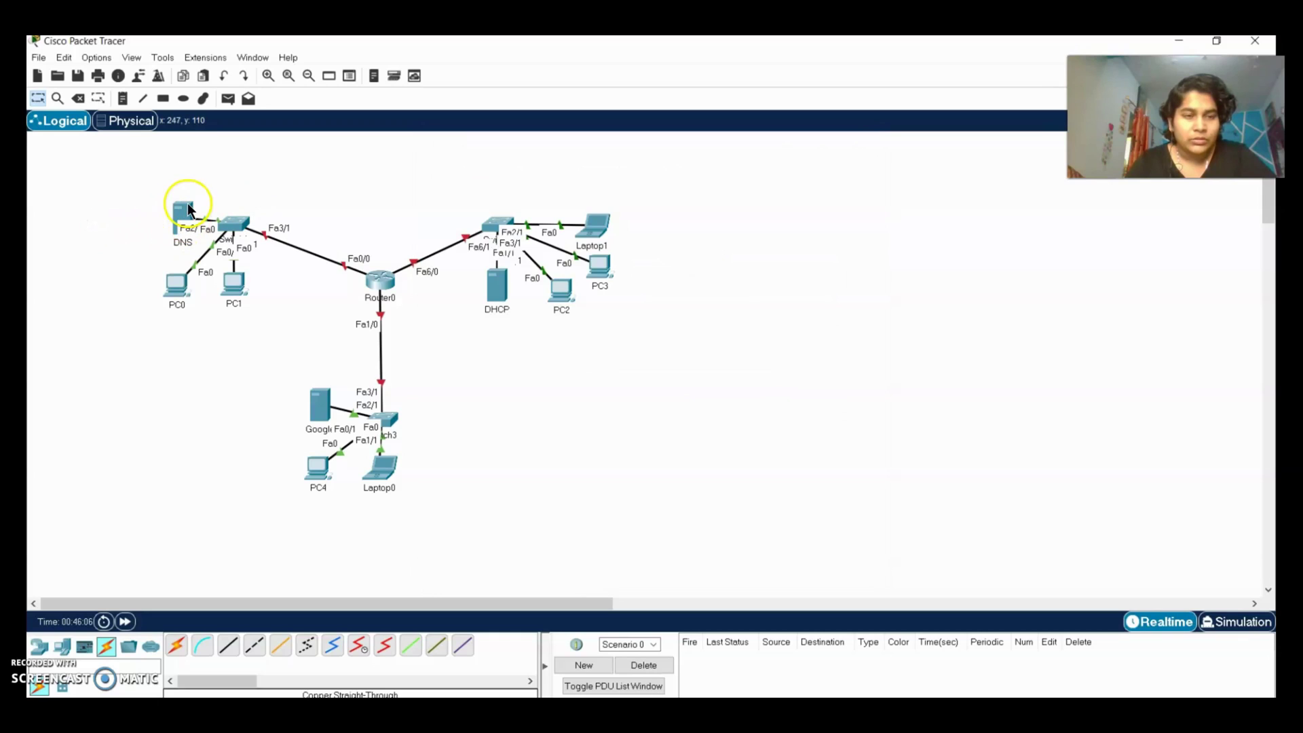
Inspect the DNS server device to look up its IP address.
{"action": "left_click", "coordinate": [182, 214]}
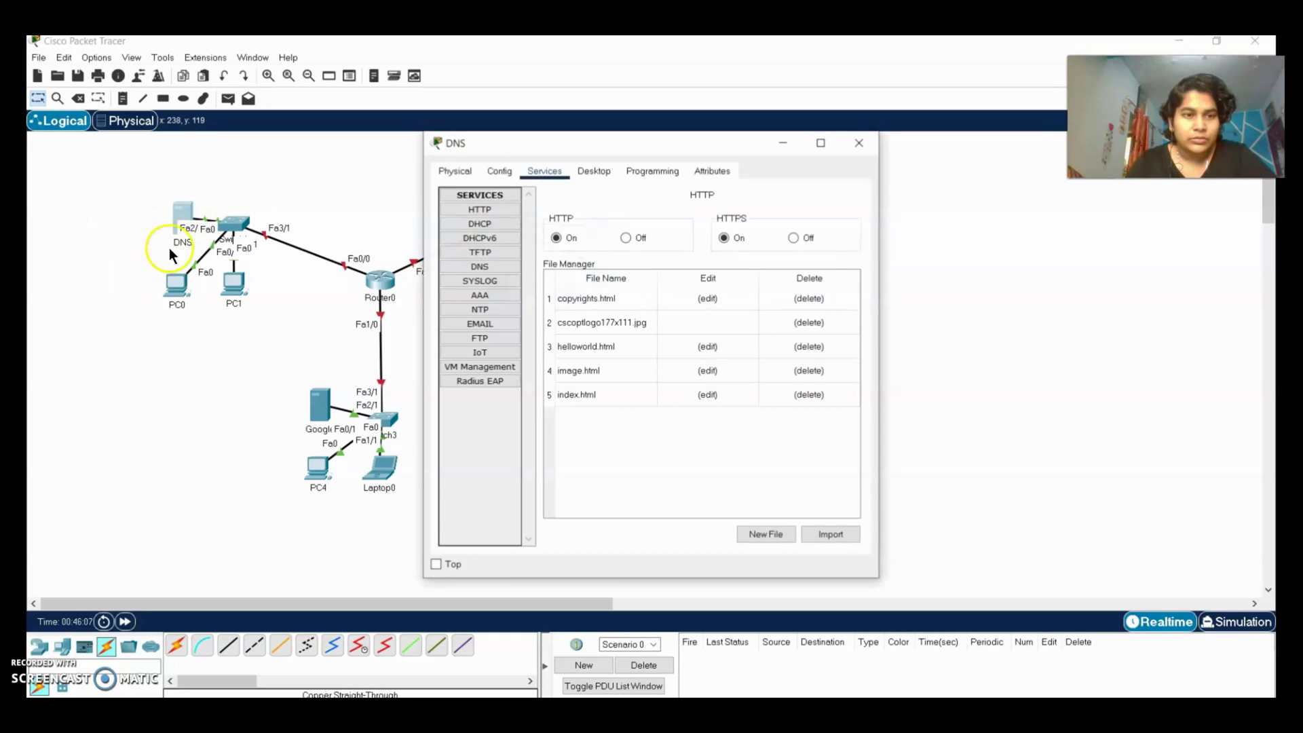
{"action": "left_click", "coordinate": [850, 147]}
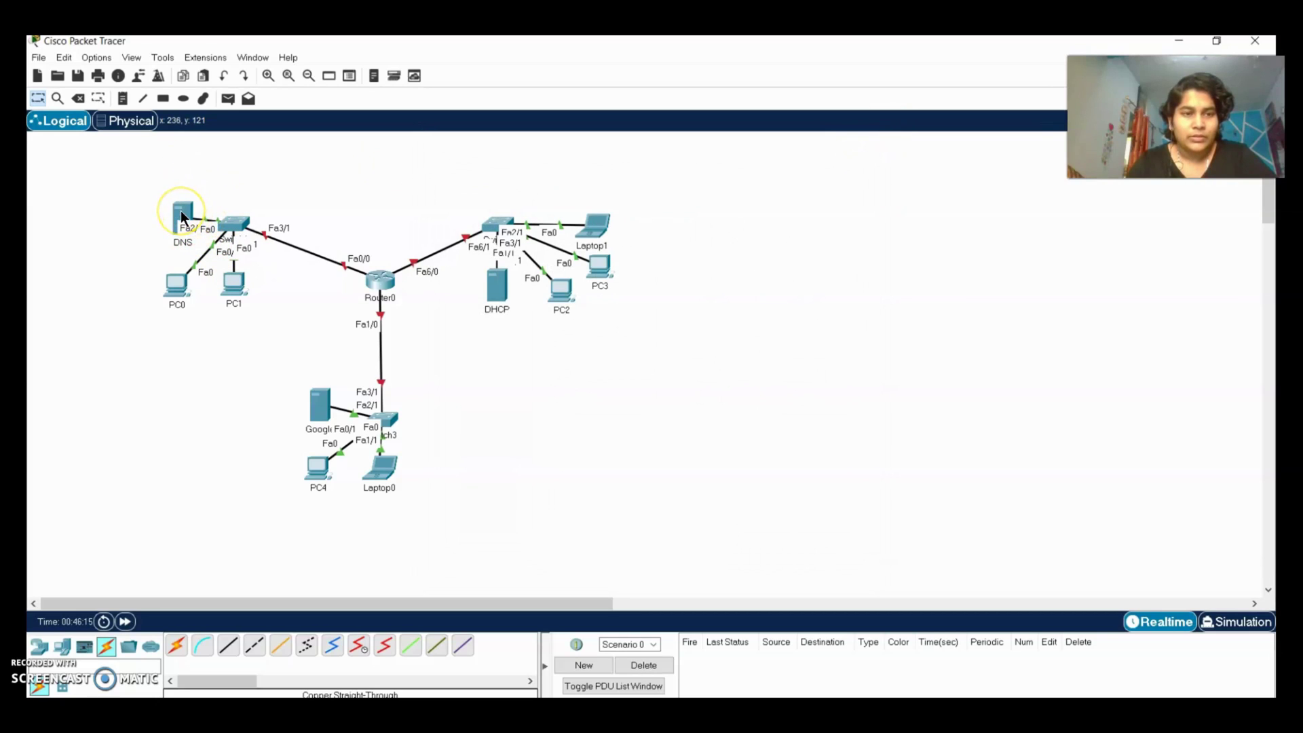
{"action": "mouse_move", "coordinate": [182, 218]}
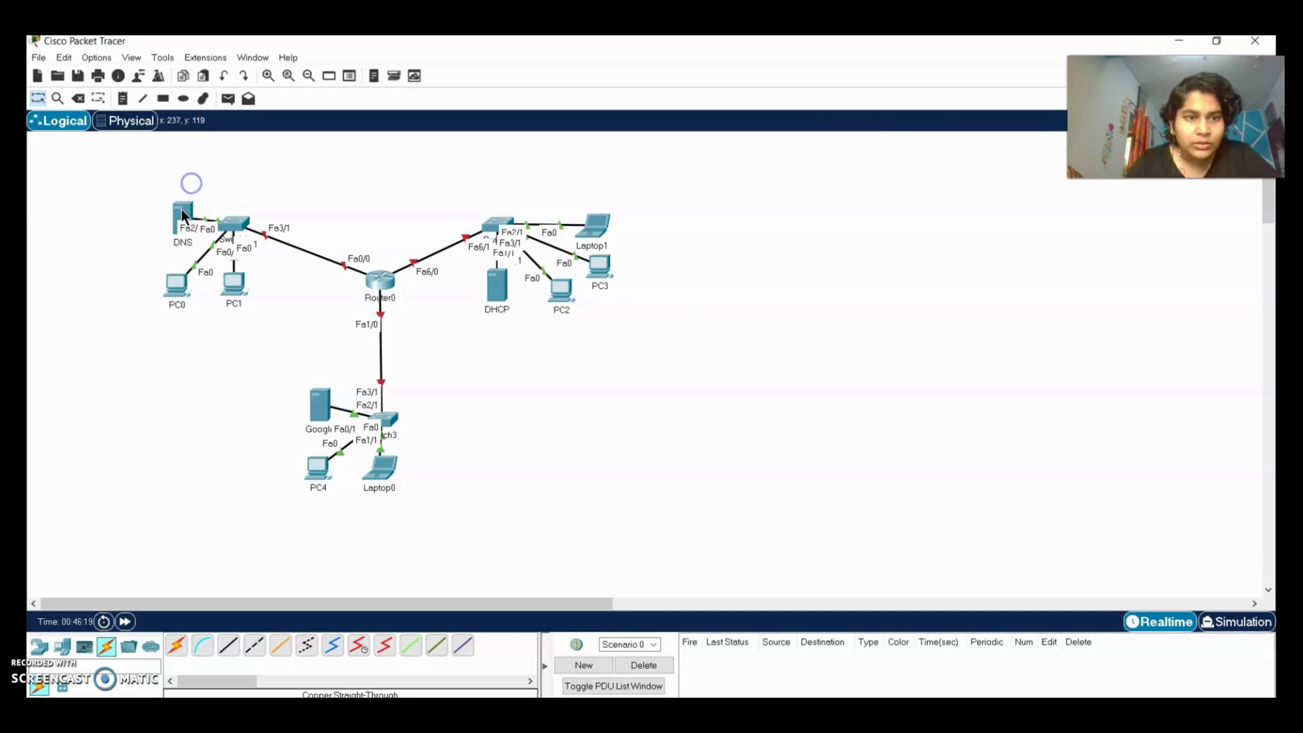
Set PC0's DNS server address to 192.168.10.3 in its IP configuration and close the device window.
{"action": "left_click", "coordinate": [172, 288]}
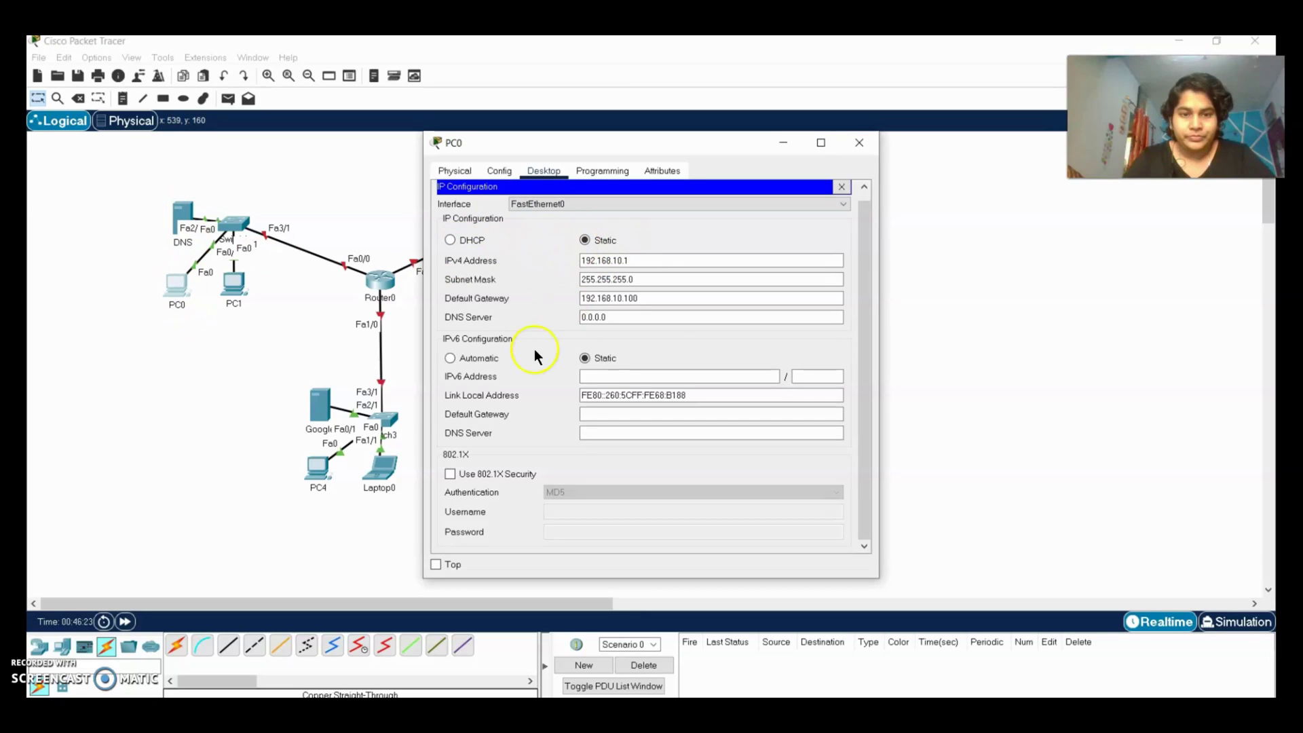
{"action": "double_click", "coordinate": [618, 316]}
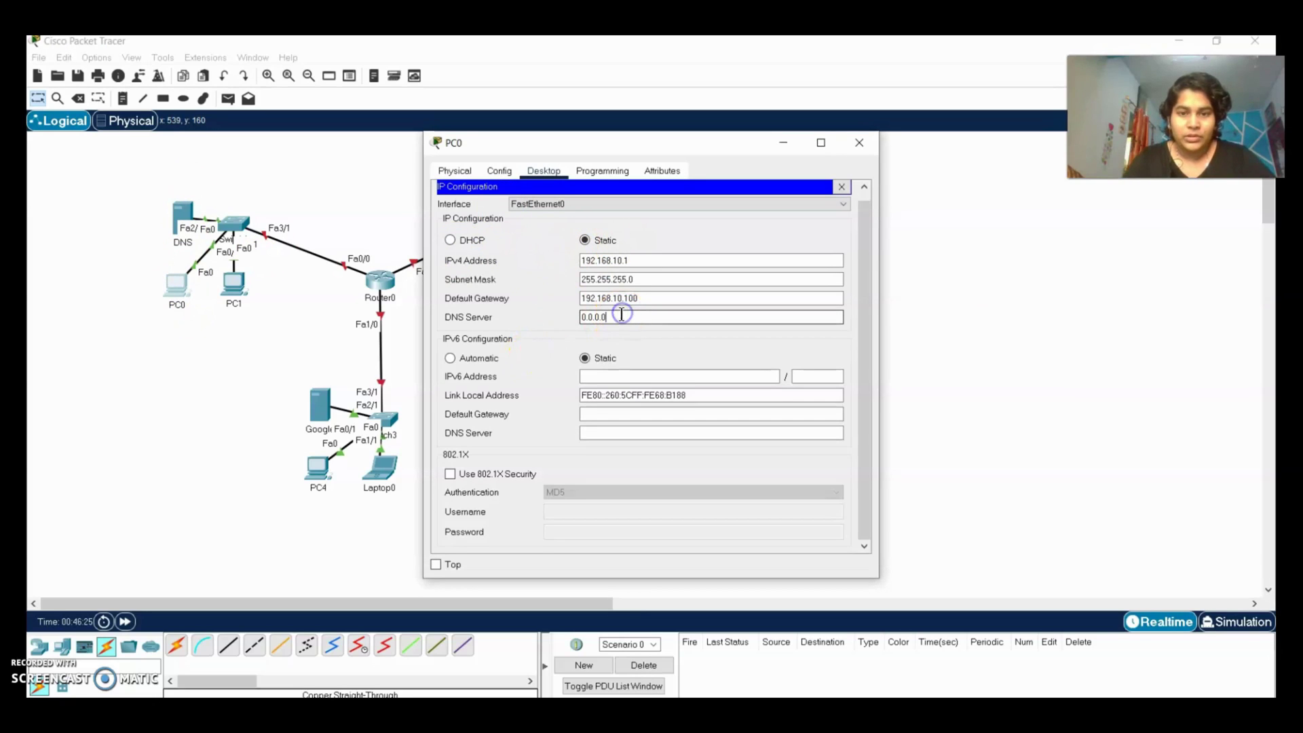
{"action": "left_click", "coordinate": [621, 315]}
{"action": "key", "text": "BackSpace"}
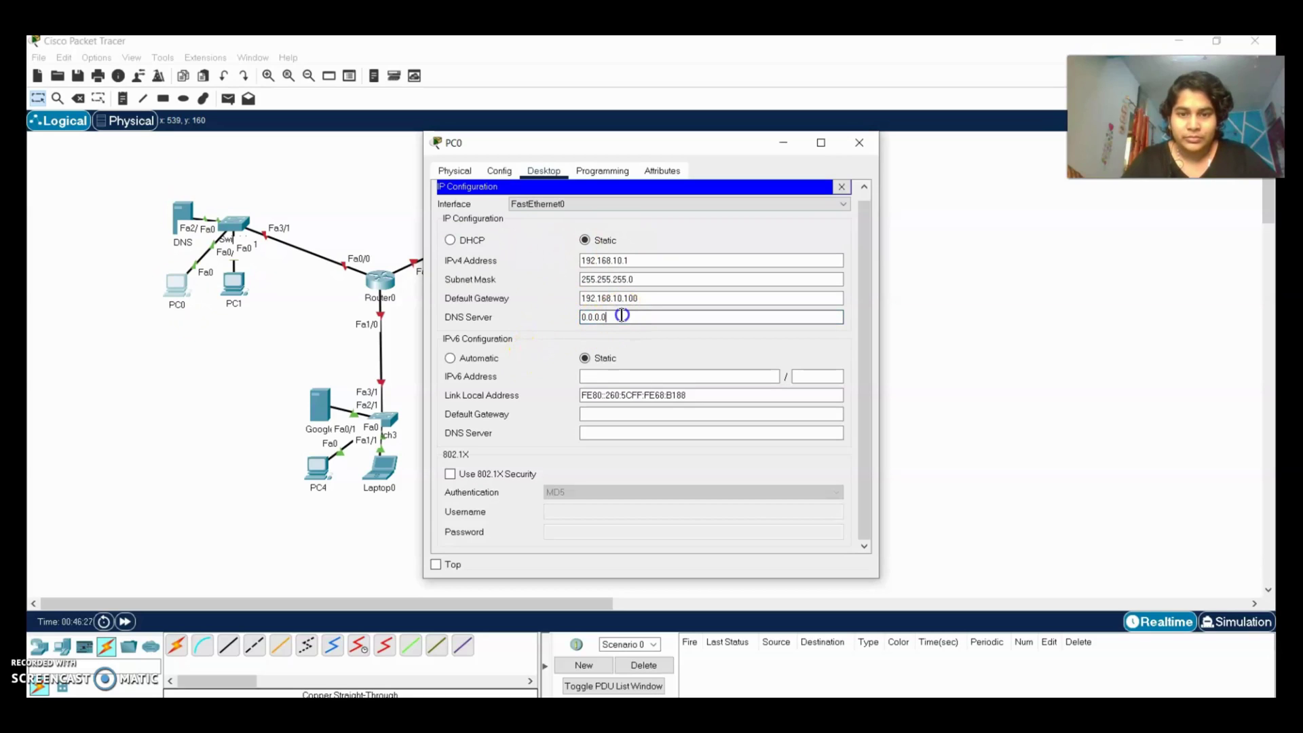
{"action": "key", "text": "BackSpace"}
{"action": "key", "text": "BackSpace"}
{"action": "key", "text": "BackSpace"}
{"action": "key", "text": "BackSpace"}
{"action": "key", "text": "BackSpace"}
{"action": "key", "text": "BackSpace"}
{"action": "type", "text": "1"}
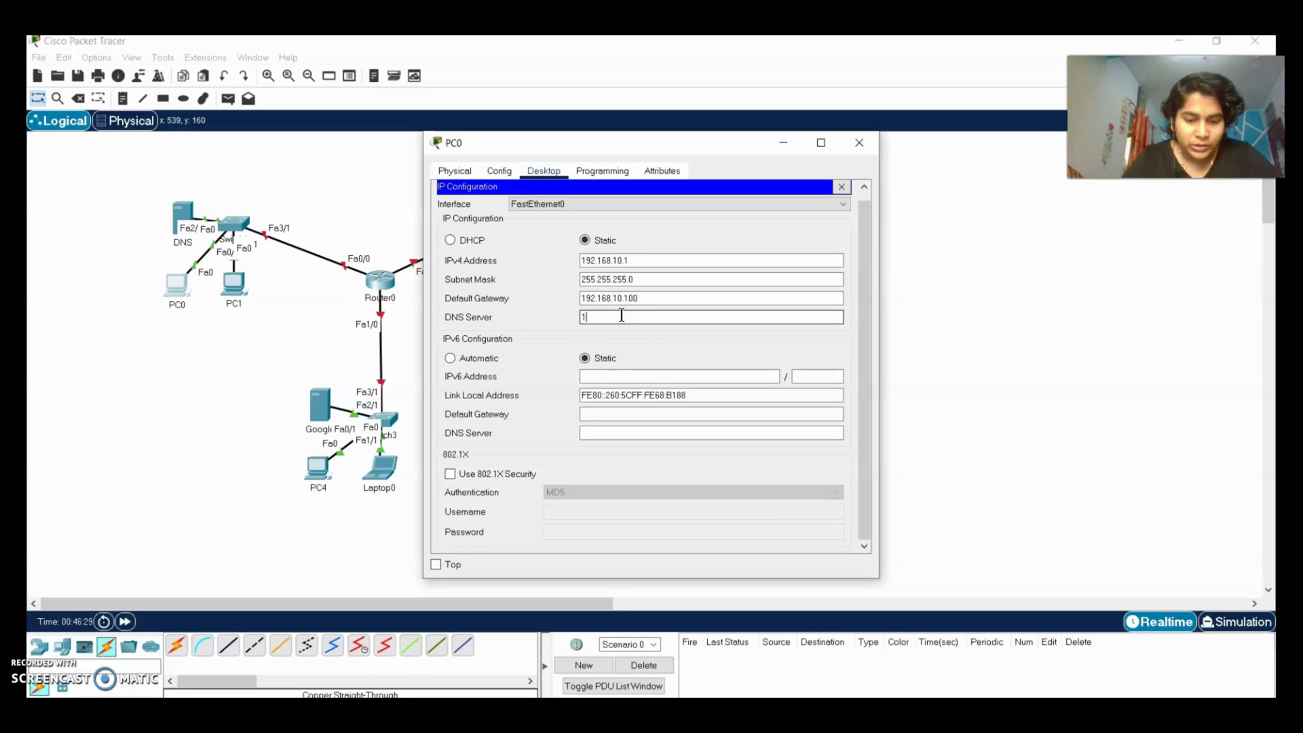
{"action": "type", "text": "92.1"}
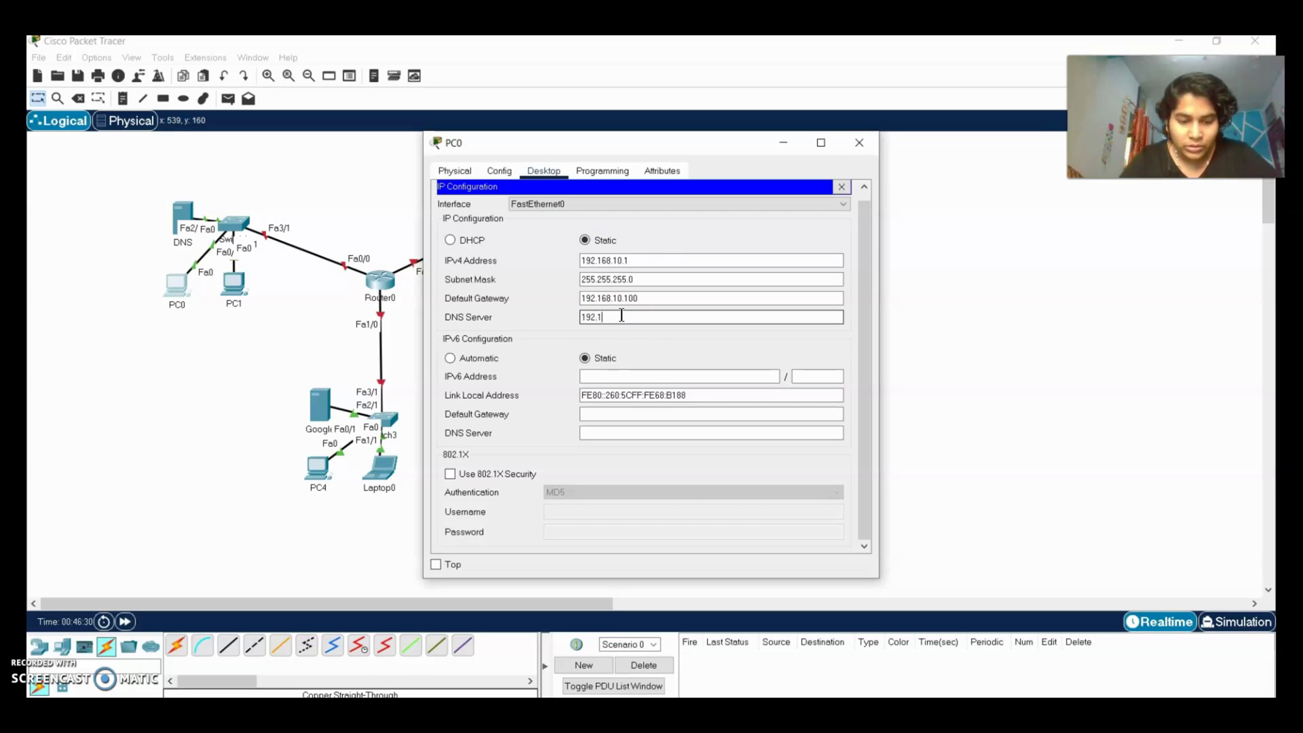
{"action": "type", "text": "68"}
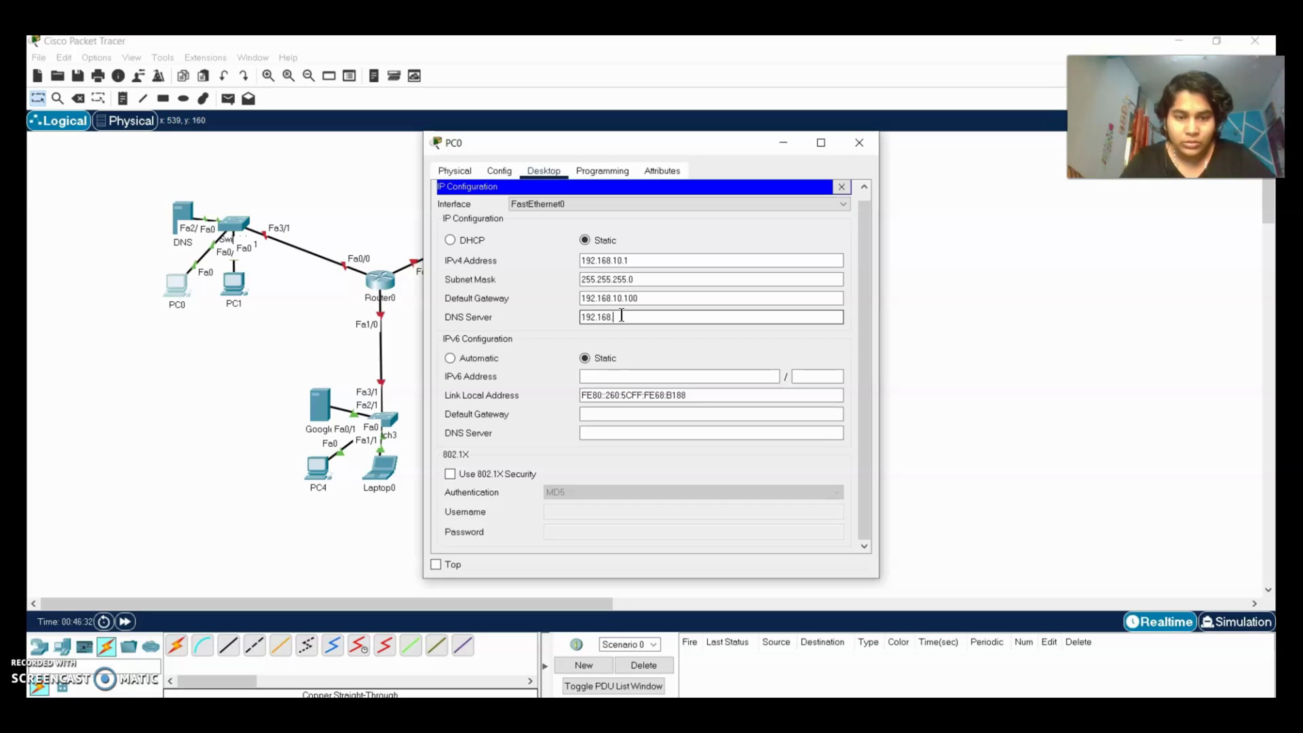
{"action": "type", "text": ".10.3"}
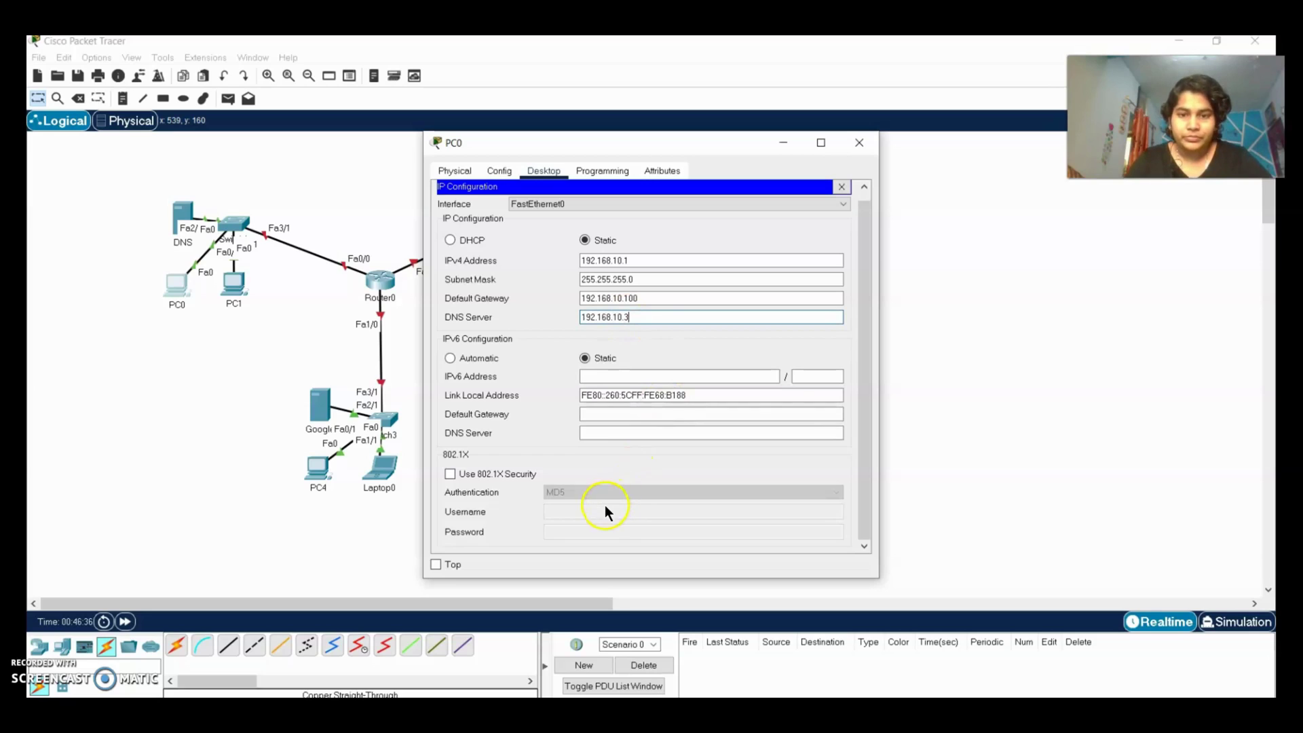
{"action": "left_click", "coordinate": [746, 350]}
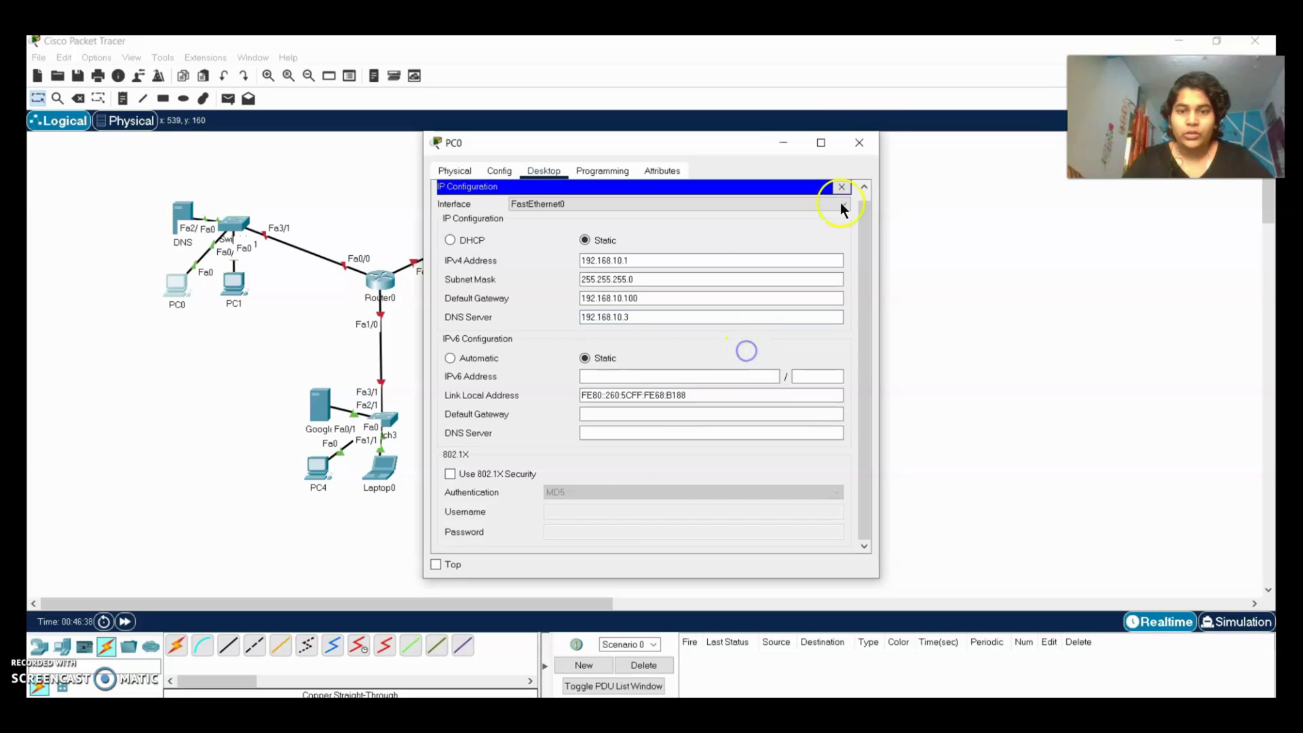
{"action": "left_click", "coordinate": [862, 143]}
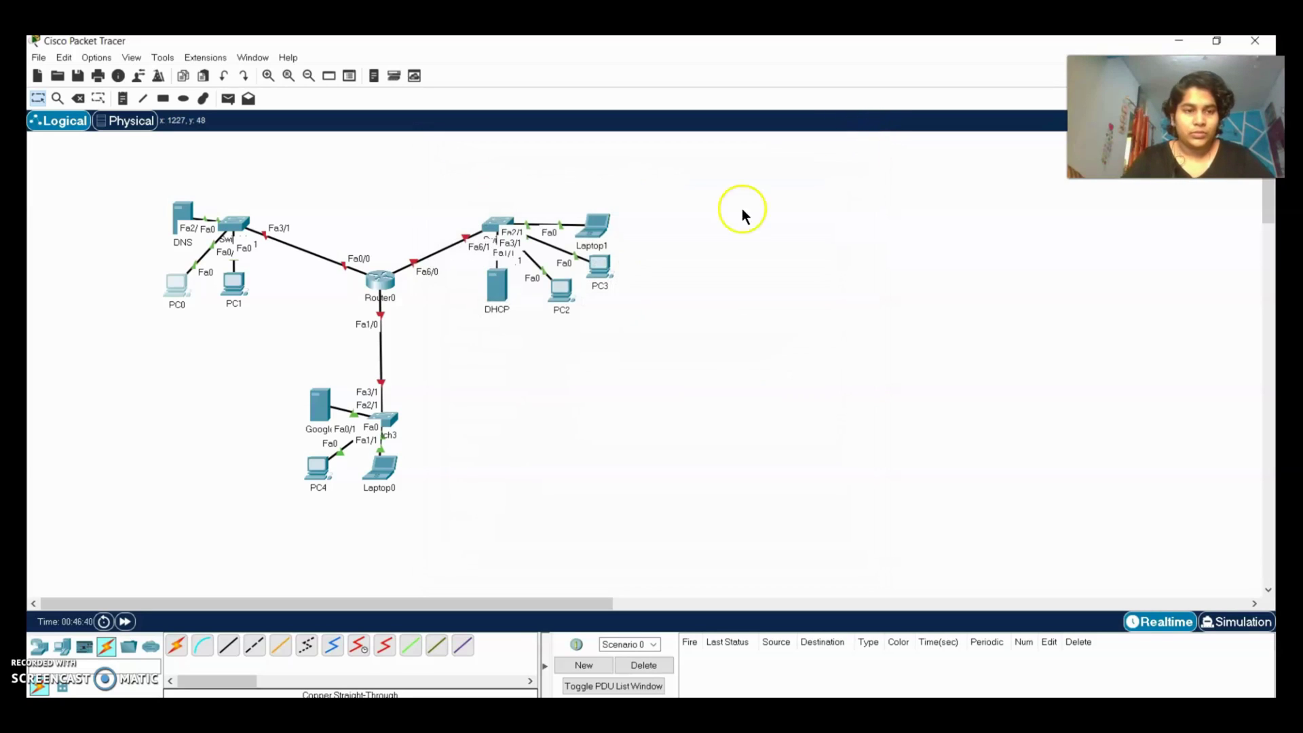
Set PC4's DNS server address to 192.168.10.3 in its IP configuration and close the device window.
{"action": "left_click", "coordinate": [321, 472]}
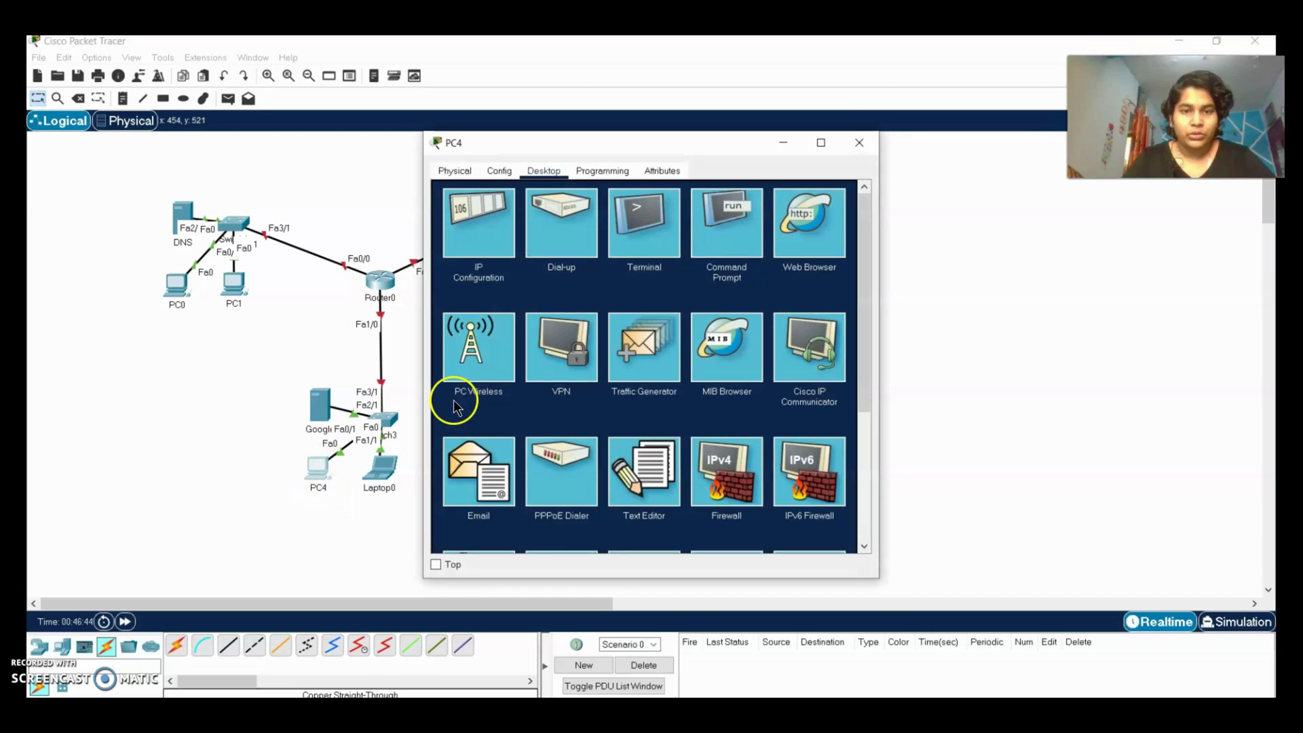
{"action": "left_click", "coordinate": [491, 254]}
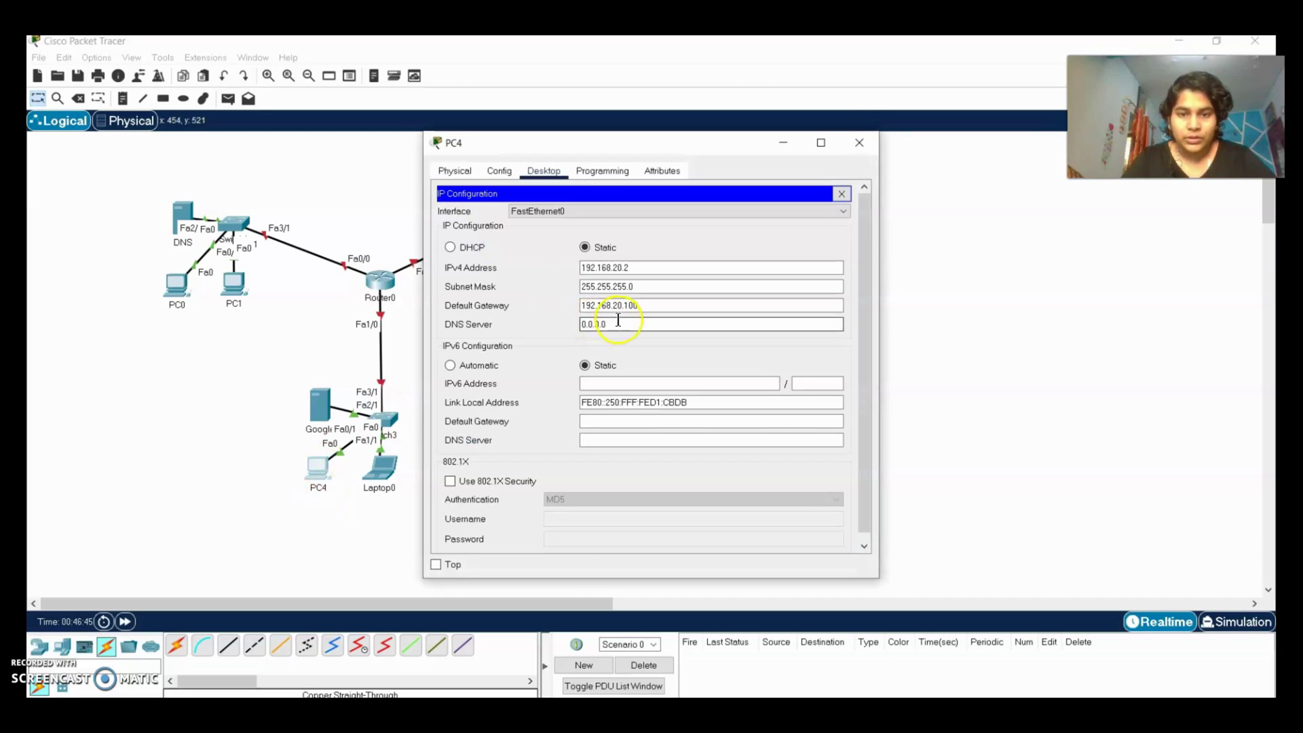
{"action": "left_click", "coordinate": [581, 323]}
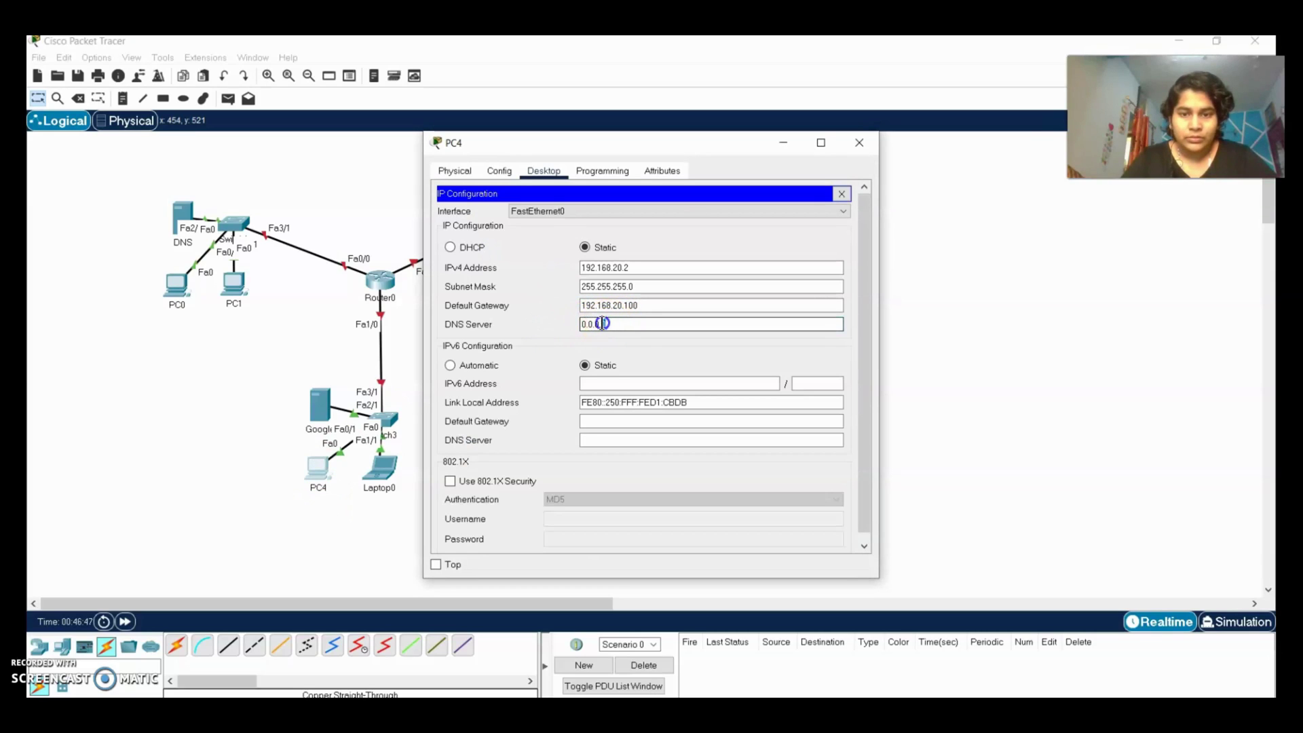
{"action": "left_click_drag", "start_coordinate": [608, 324], "coordinate": [579, 324]}
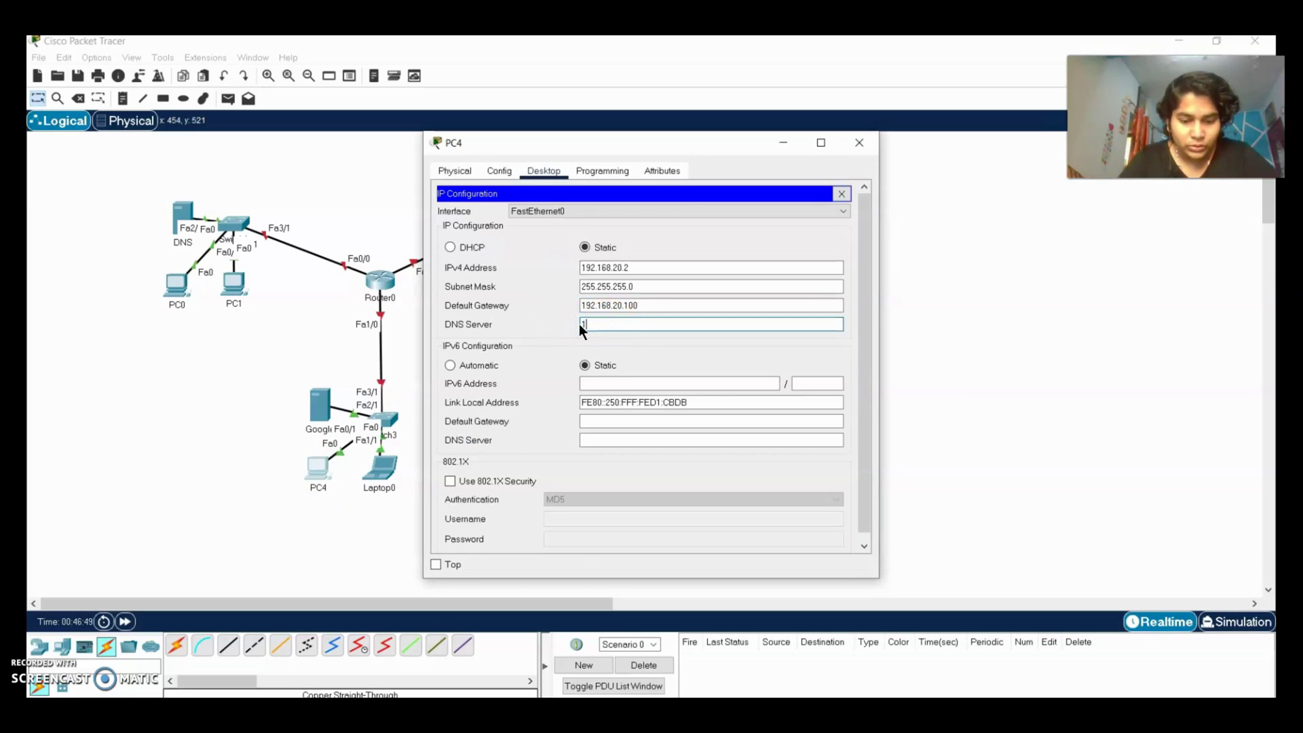
{"action": "type", "text": "192"}
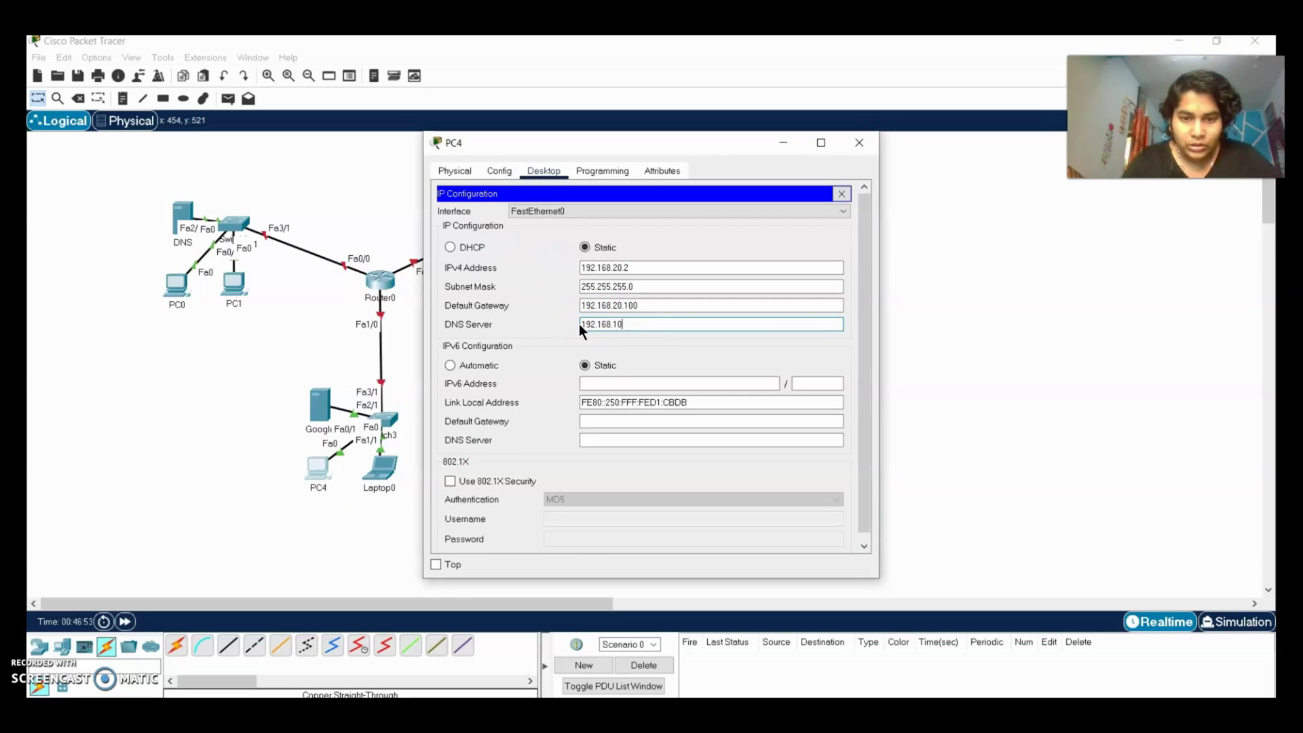
{"action": "type", "text": ".168.10"}
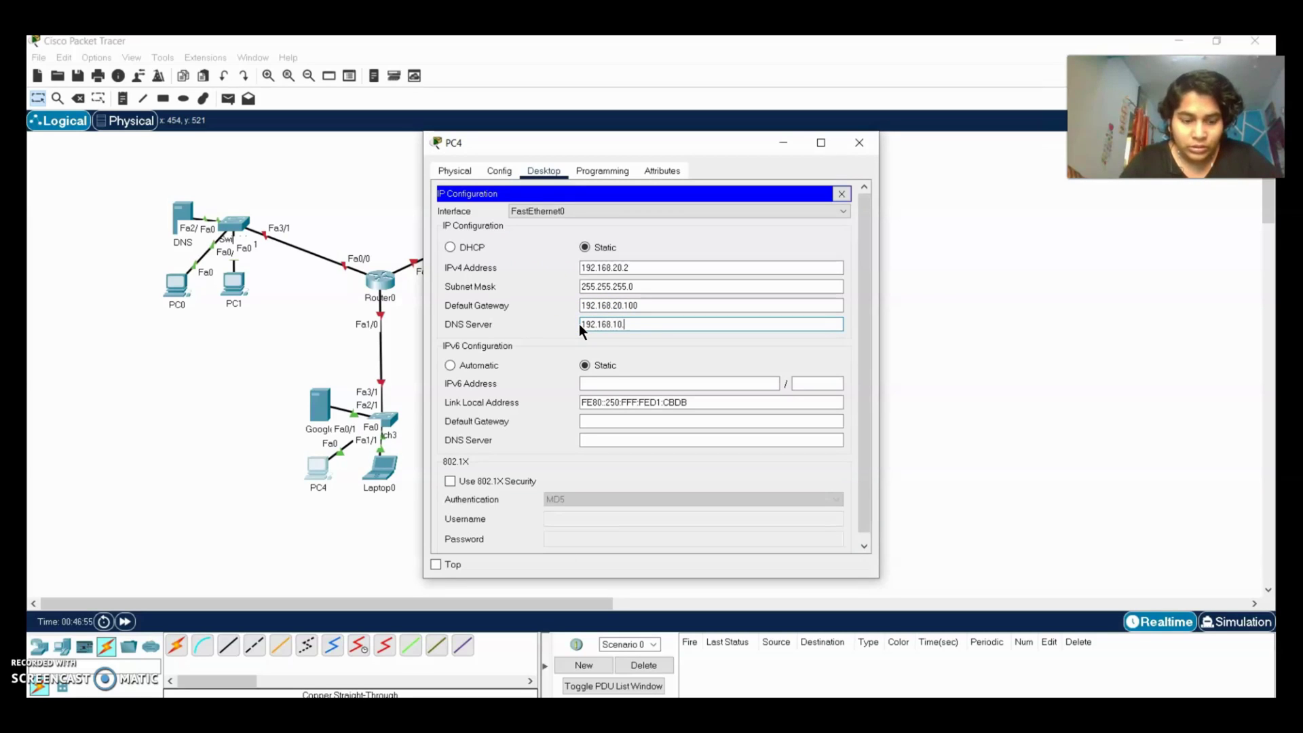
{"action": "type", "text": ".3"}
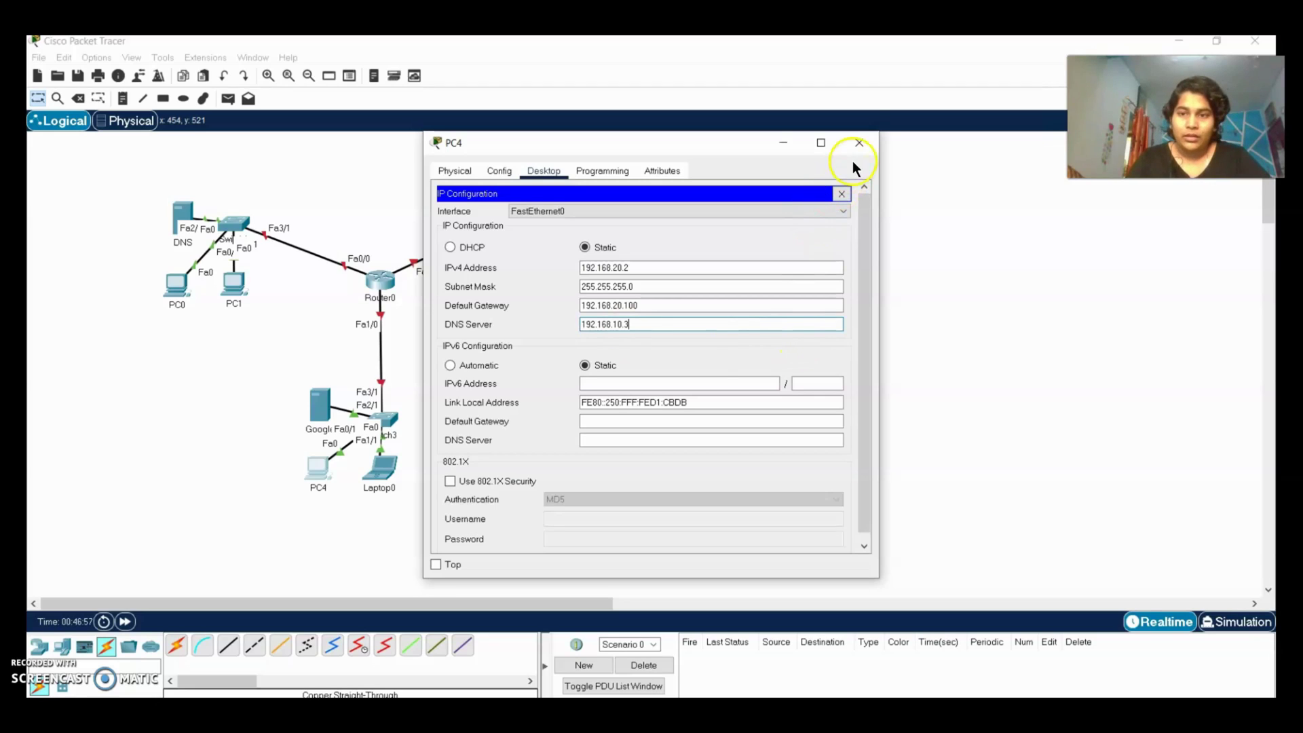
{"action": "left_click", "coordinate": [864, 143]}
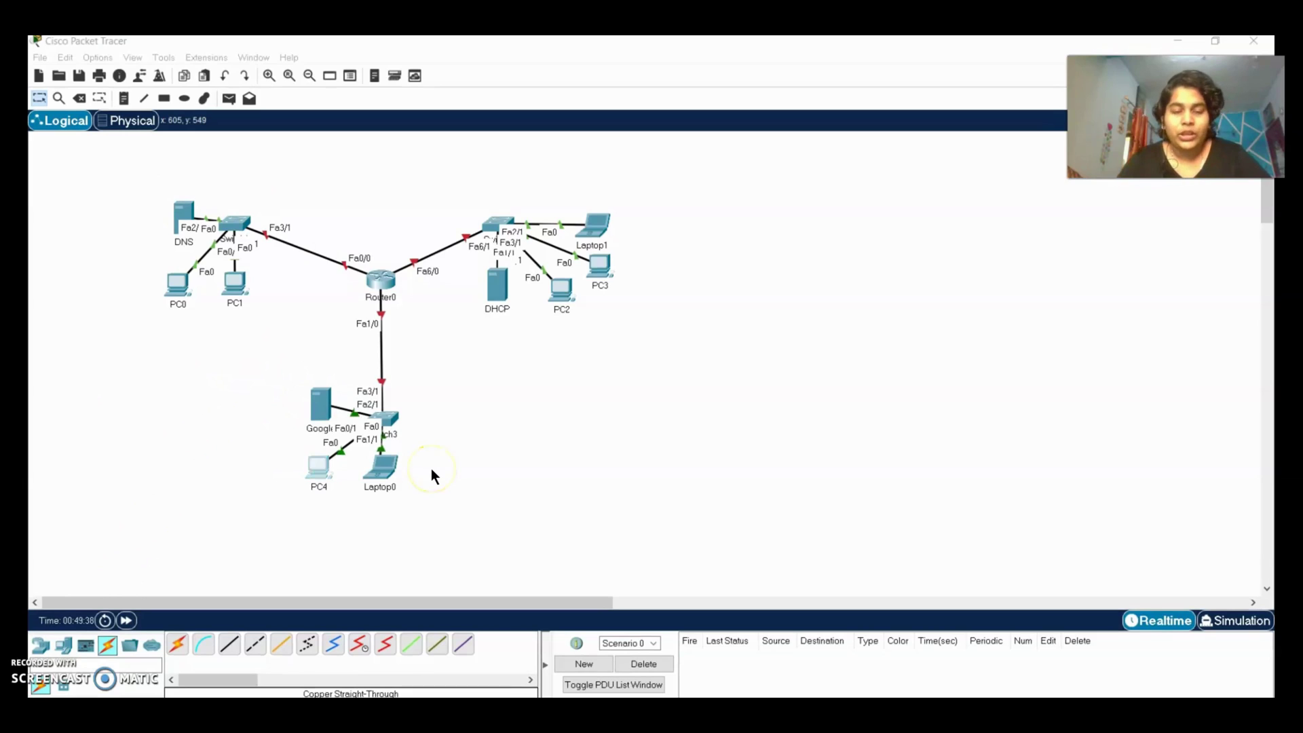
{"action": "left_click", "coordinate": [475, 429]}
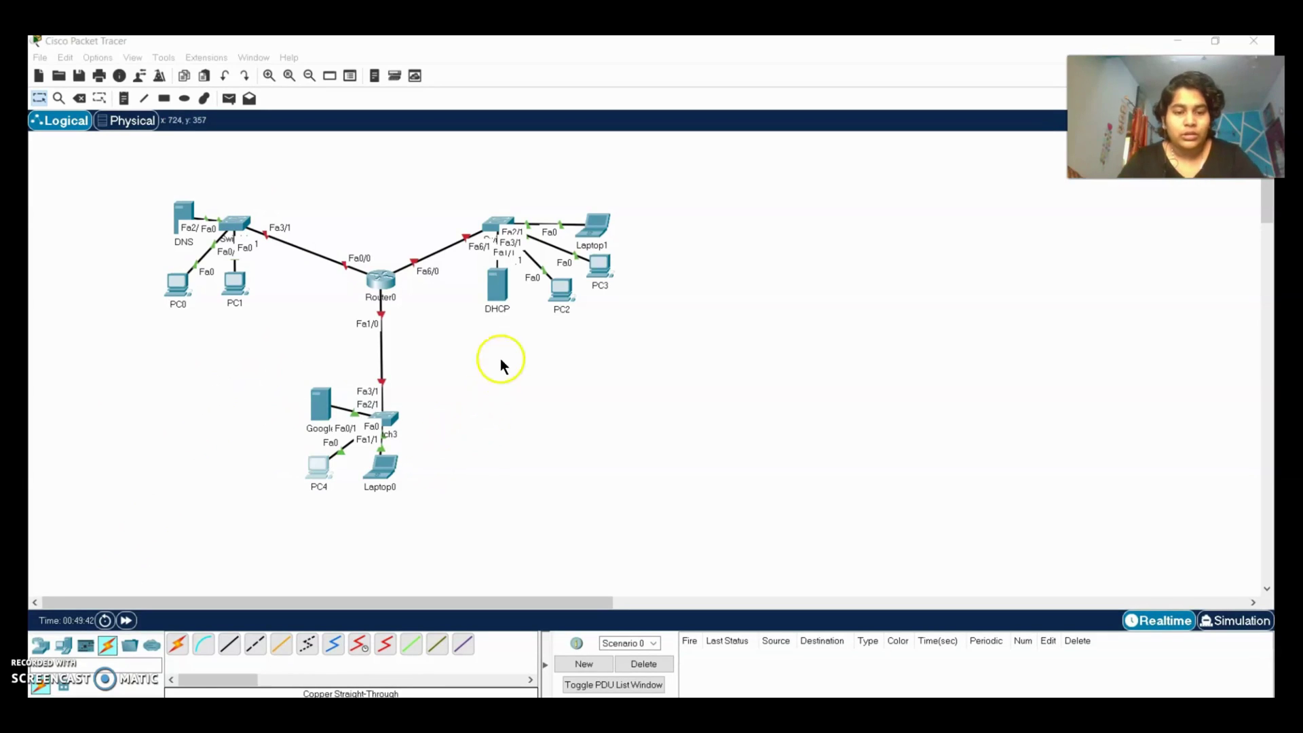
{"action": "left_click", "coordinate": [475, 462]}
{"action": "left_click", "coordinate": [363, 282]}
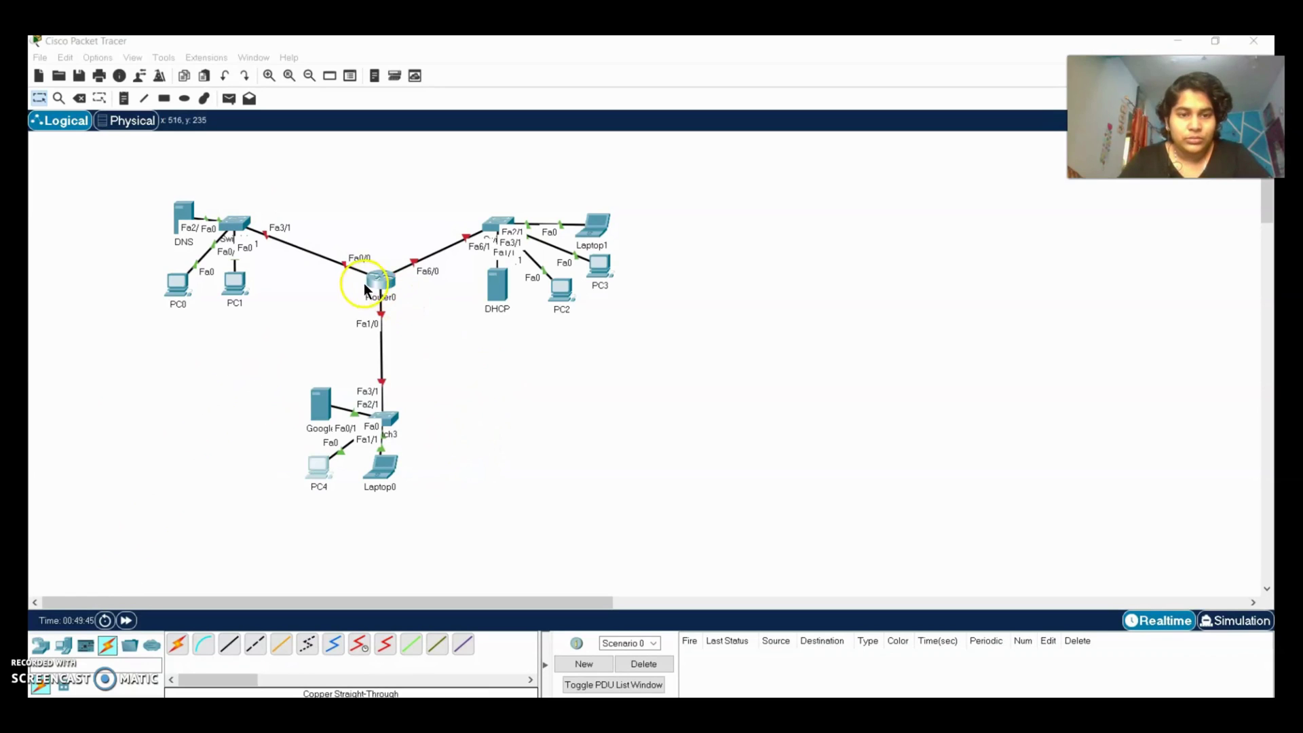
{"action": "left_click", "coordinate": [428, 299]}
Open Router0's command line and answer no to the initial configuration dialog to reach the router prompt.
{"action": "left_click", "coordinate": [384, 284]}
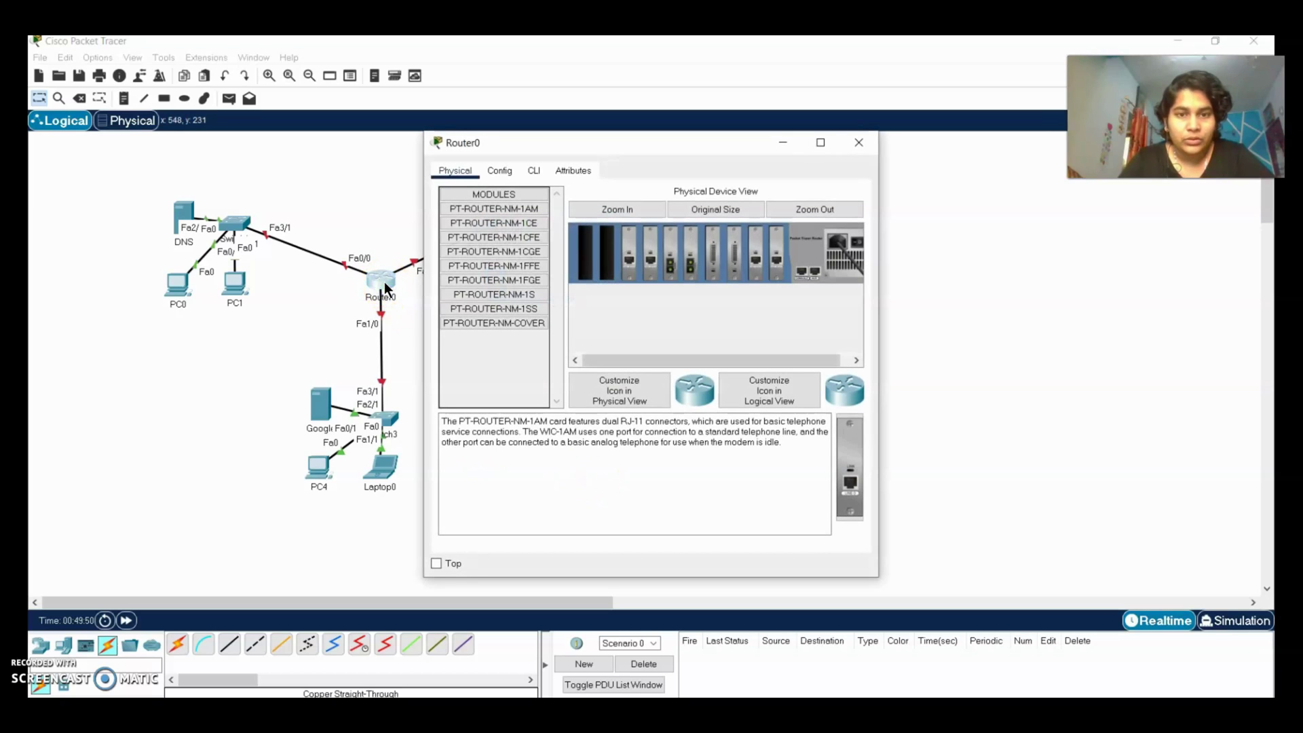
{"action": "left_click", "coordinate": [526, 191]}
{"action": "left_click", "coordinate": [534, 170]}
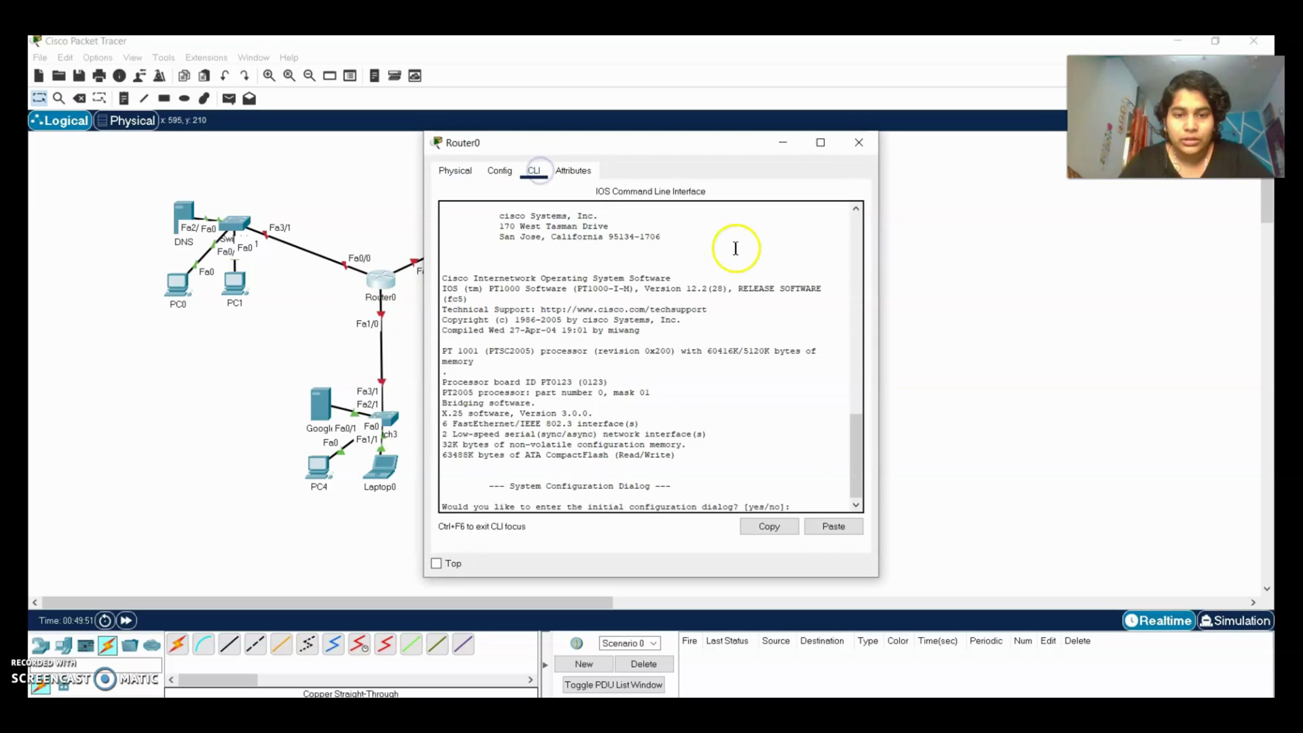
{"action": "left_click", "coordinate": [852, 479]}
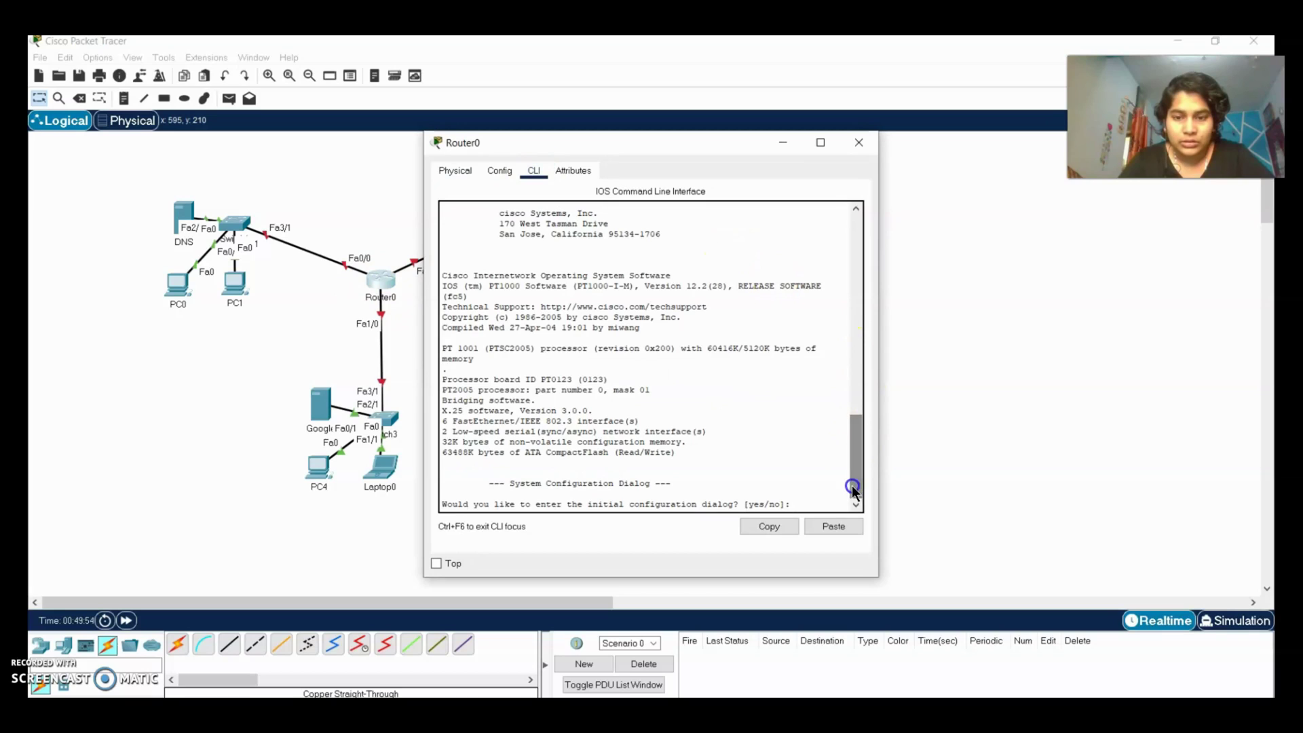
{"action": "type", "text": "no"}
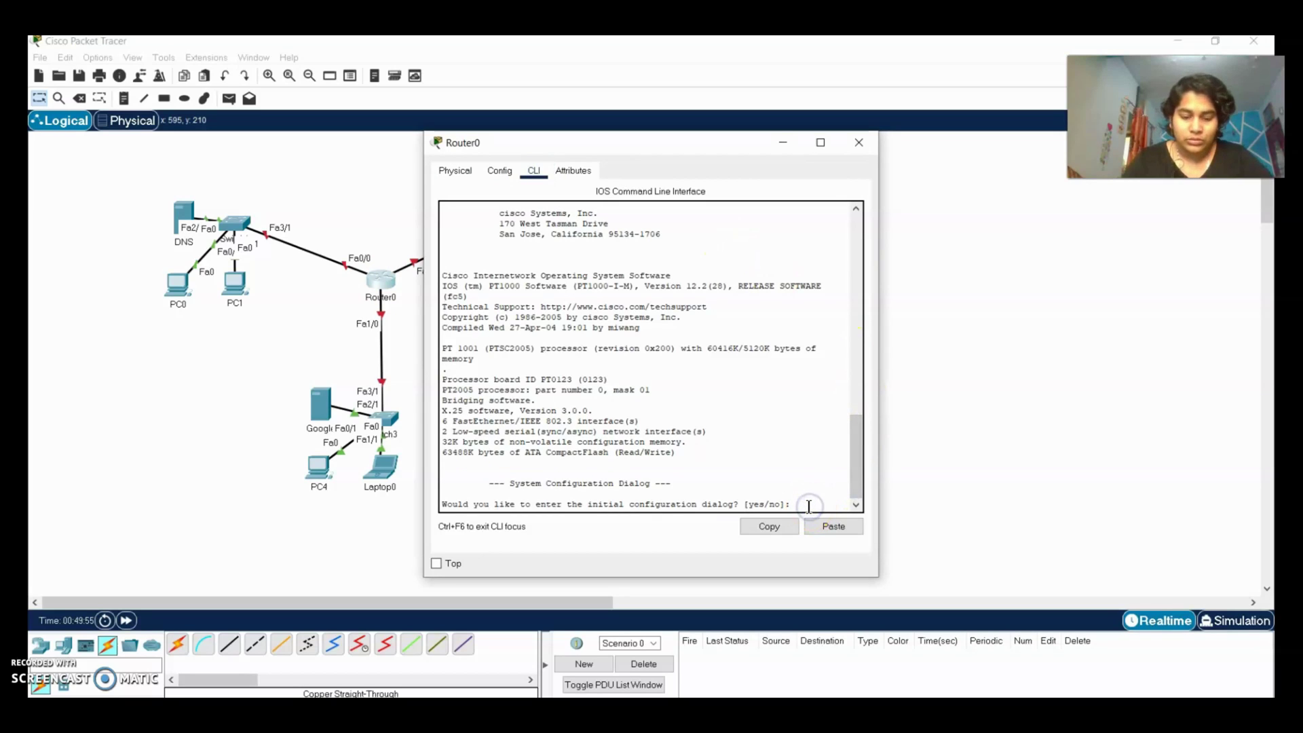
{"action": "key", "text": "Return"}
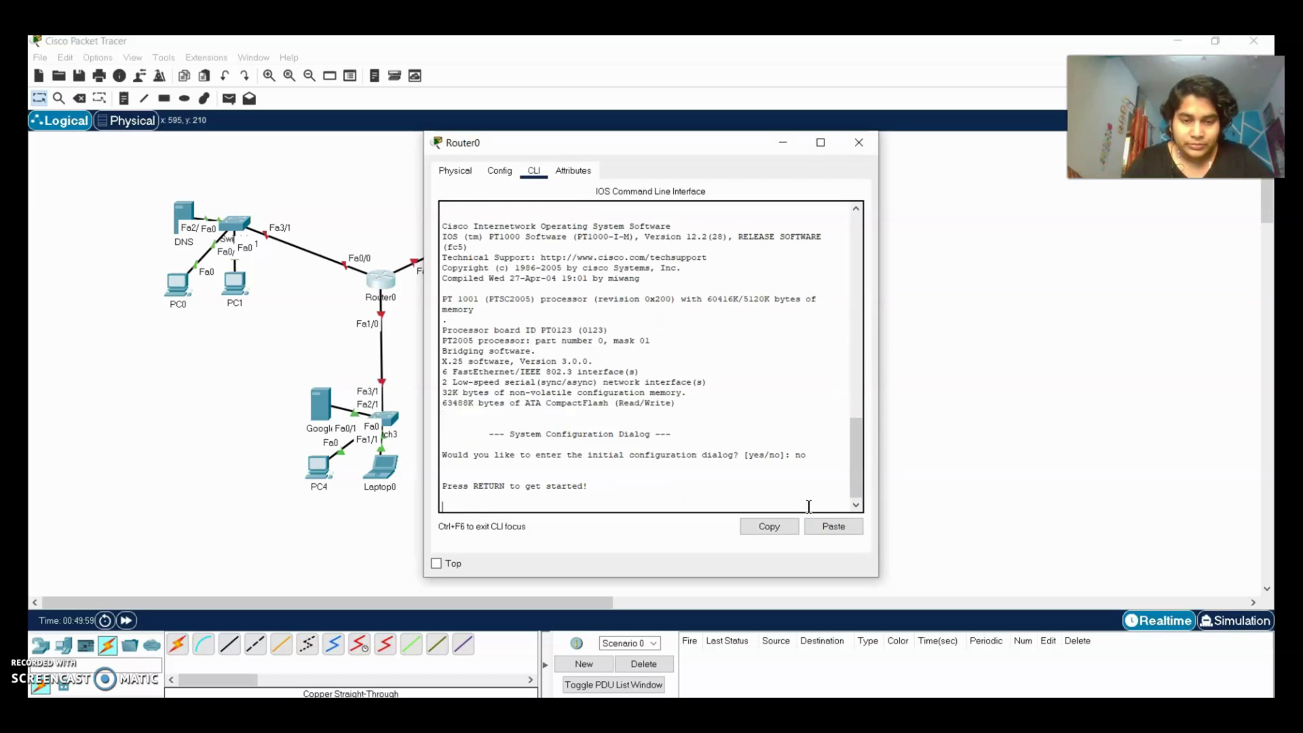
{"action": "key", "text": "Return"}
Enter privileged mode on Router0 with enable, and global configuration mode with configure terminal.
{"action": "type", "text": "enable"}
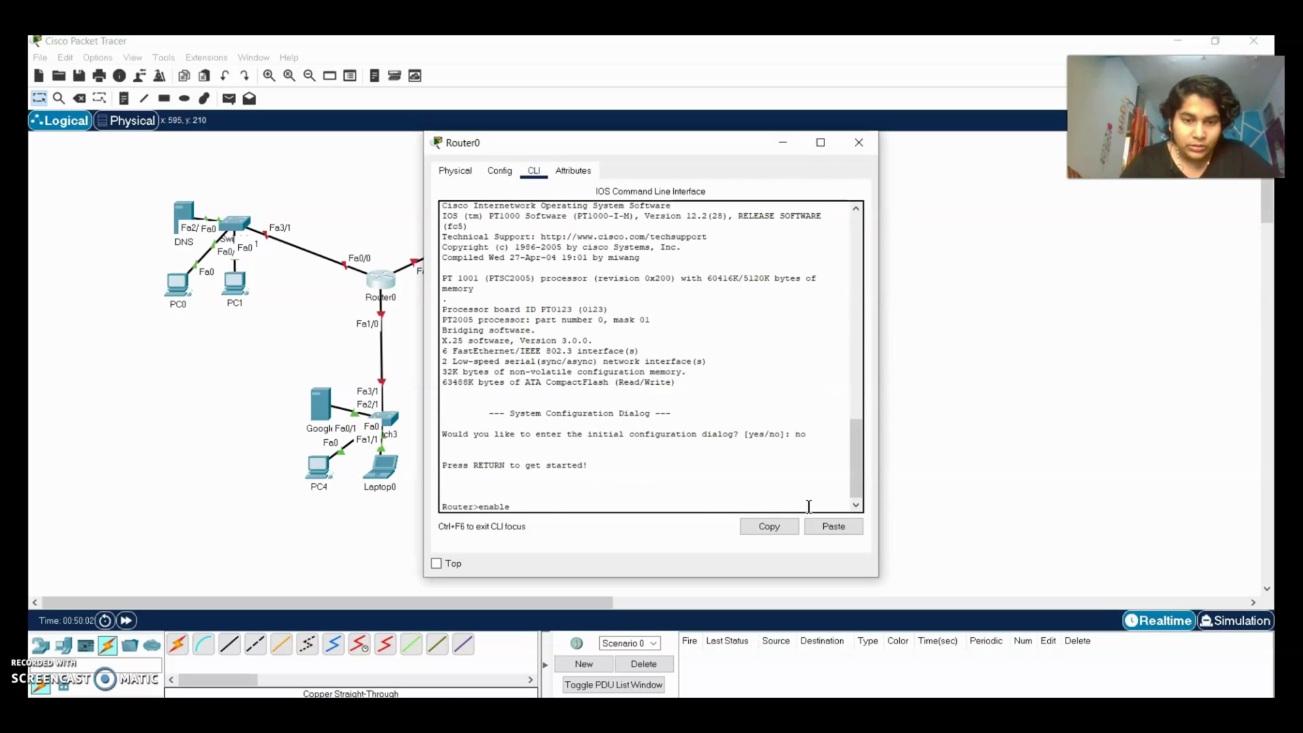
{"action": "key", "text": "Return"}
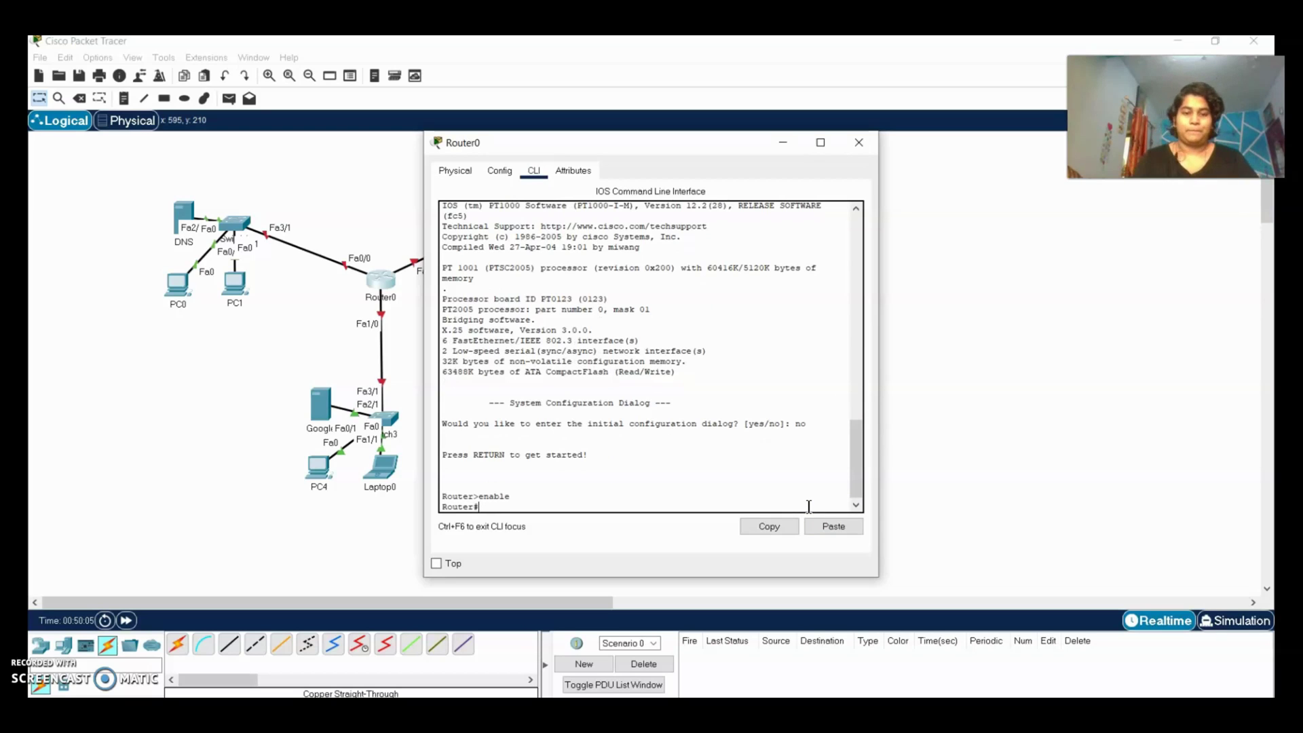
{"action": "type", "text": "co"}
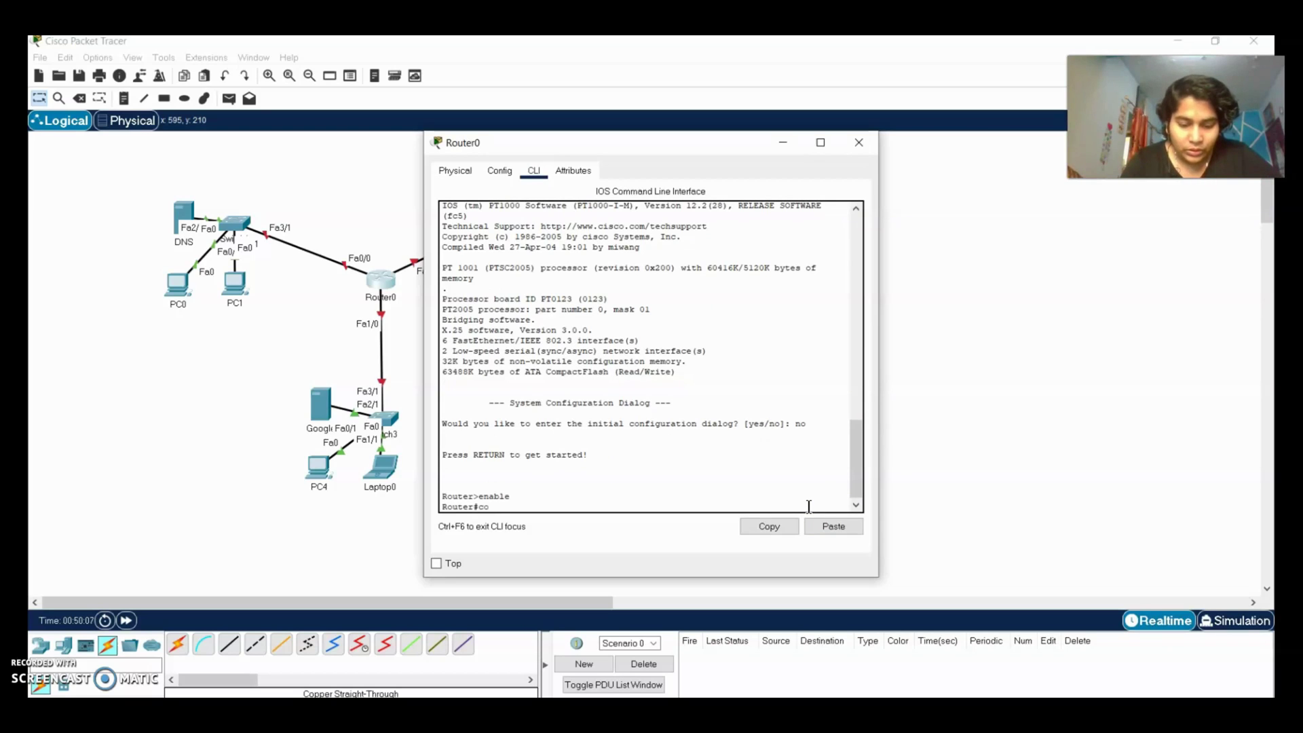
{"action": "type", "text": "nfigur"}
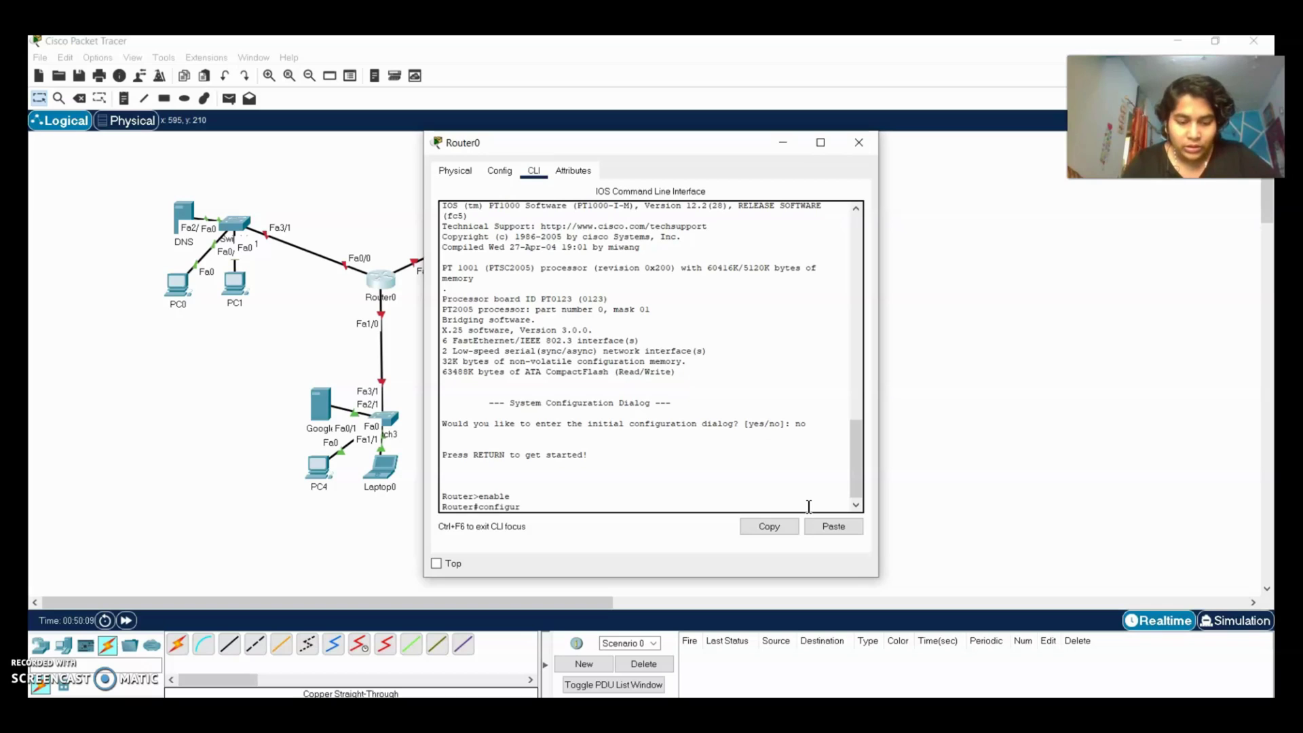
{"action": "type", "text": "e termi"}
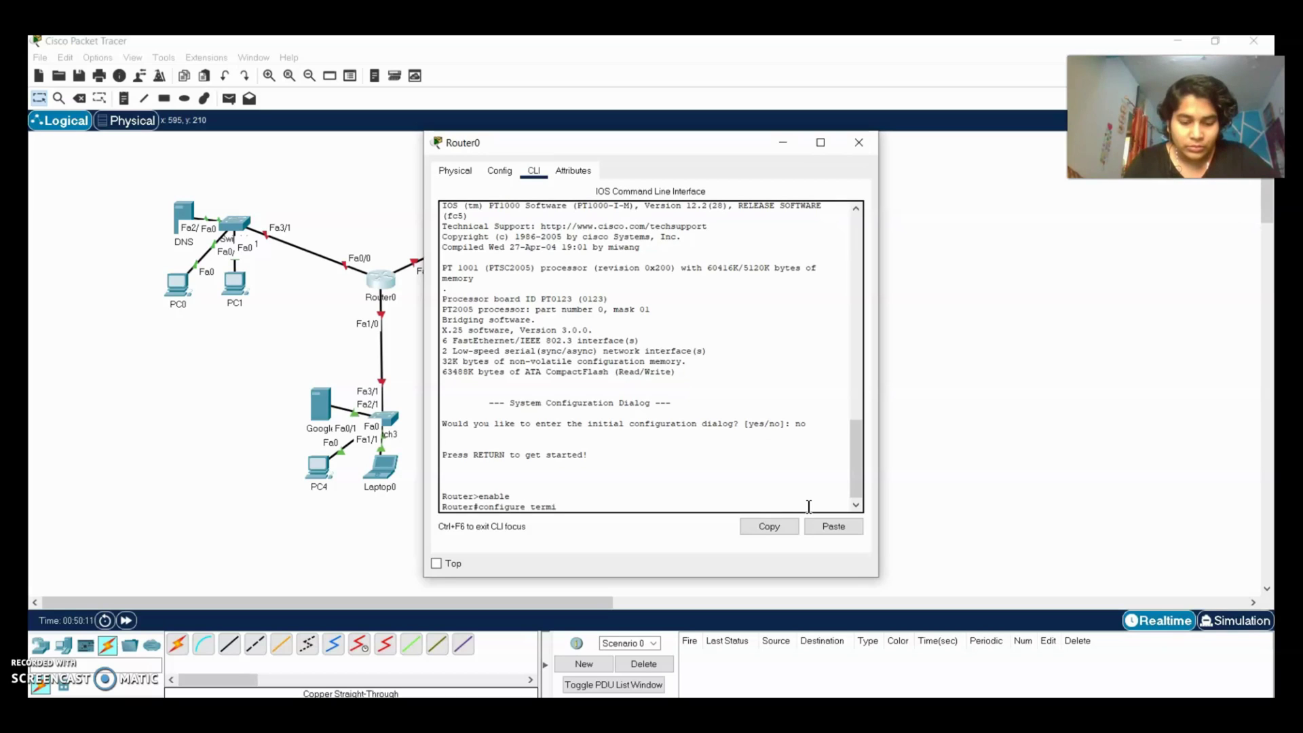
{"action": "type", "text": "nal"}
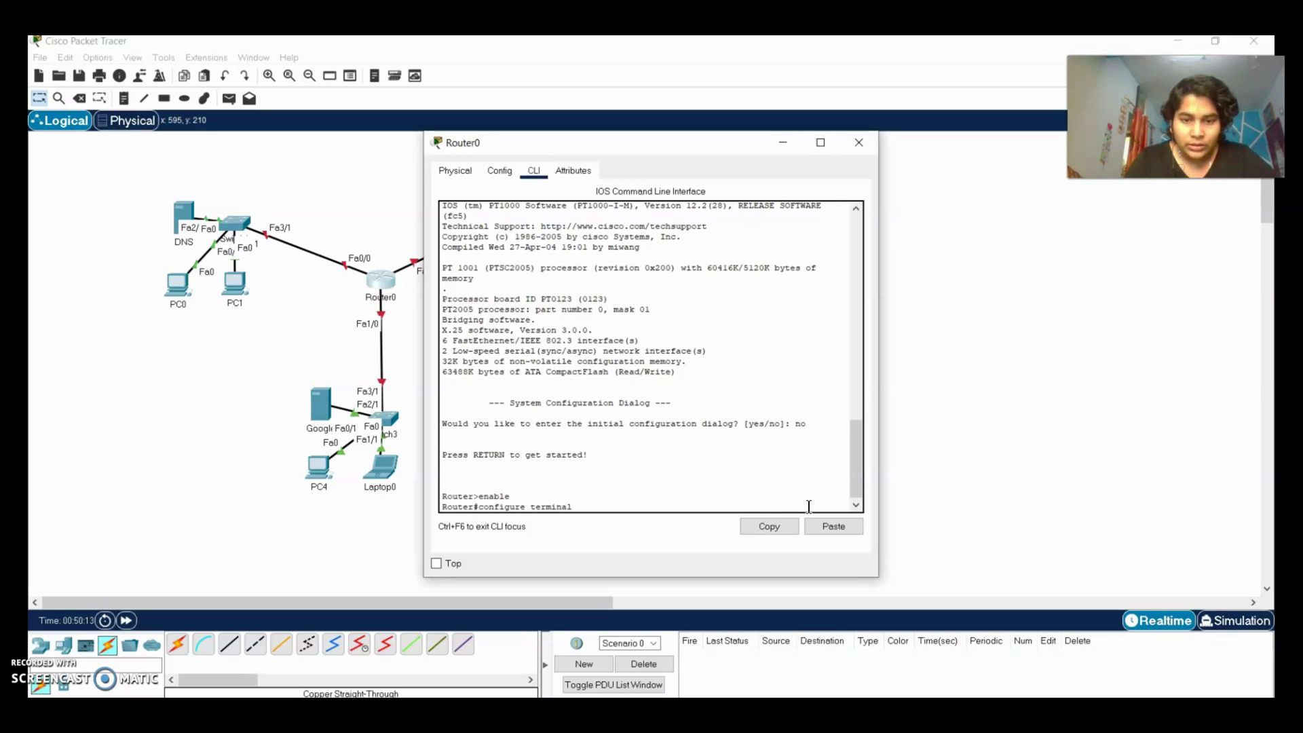
{"action": "key", "text": "Return"}
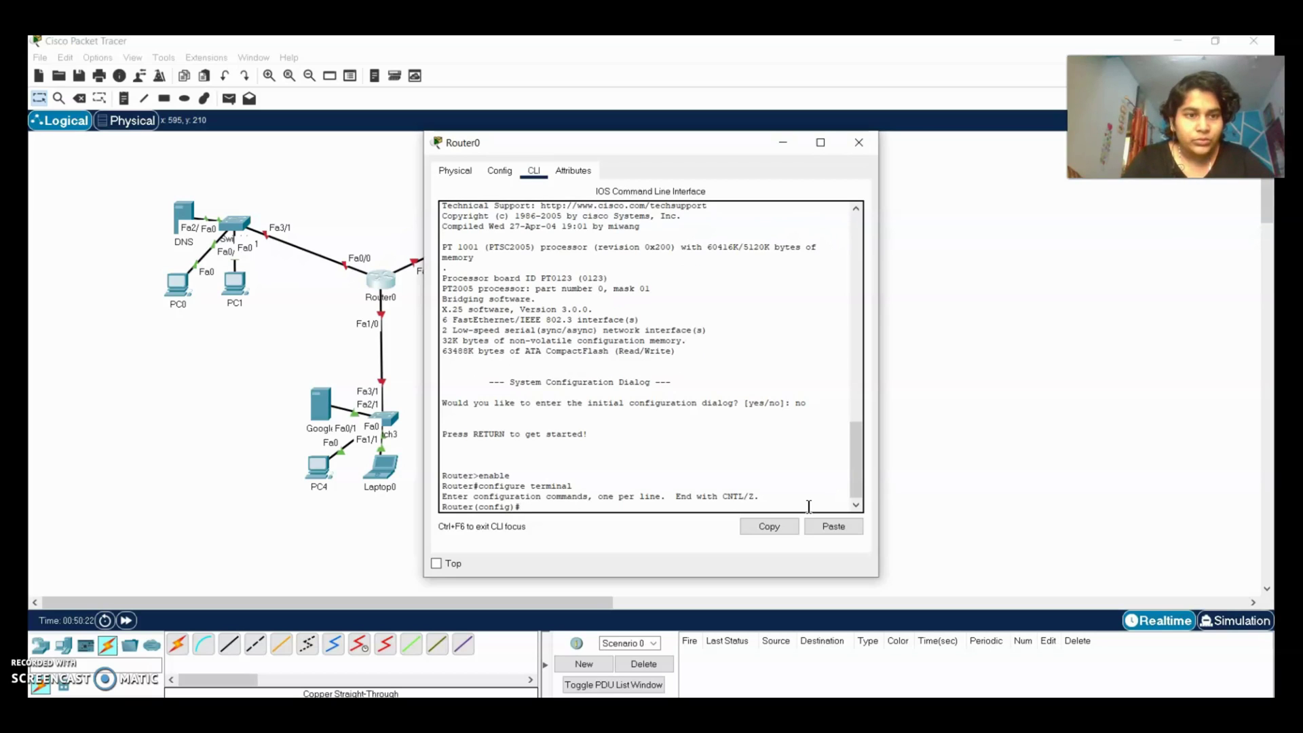
Enter interface configuration mode for fa0/0 on Router0 with the int fa0/0 command.
{"action": "type", "text": "int"}
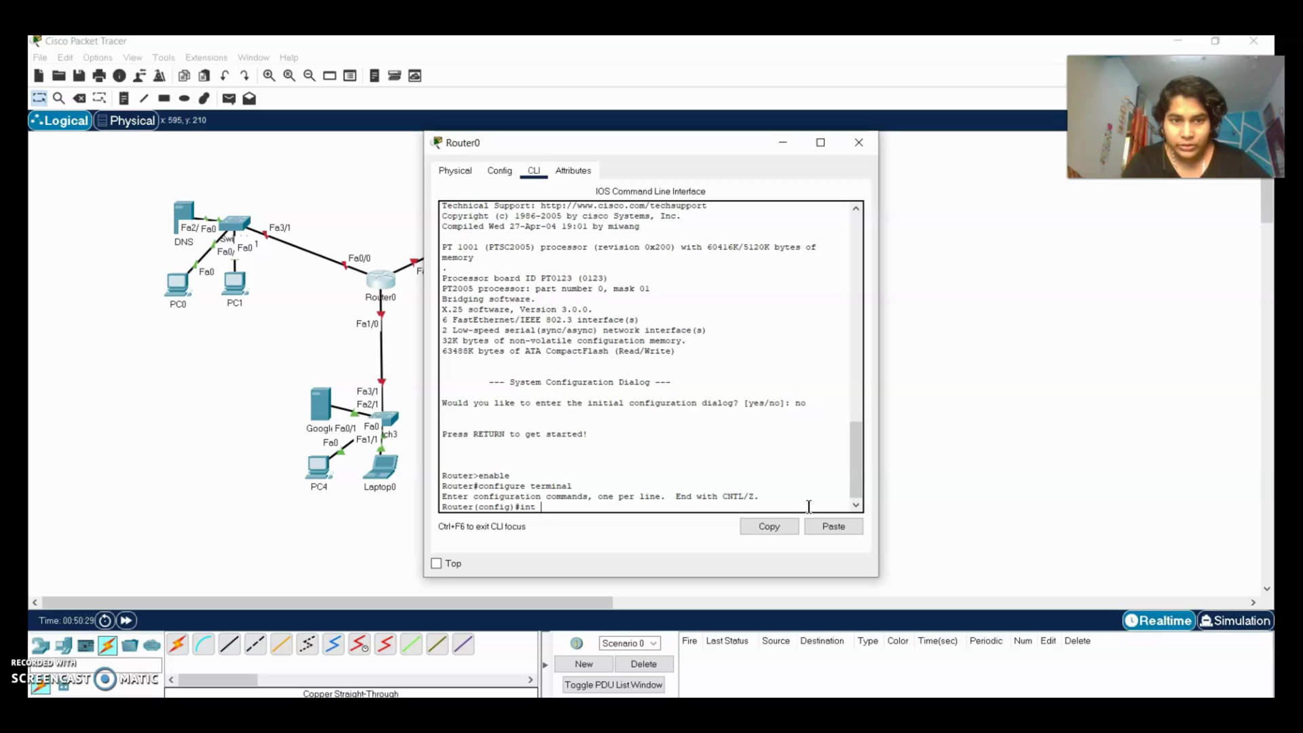
{"action": "type", "text": "f"}
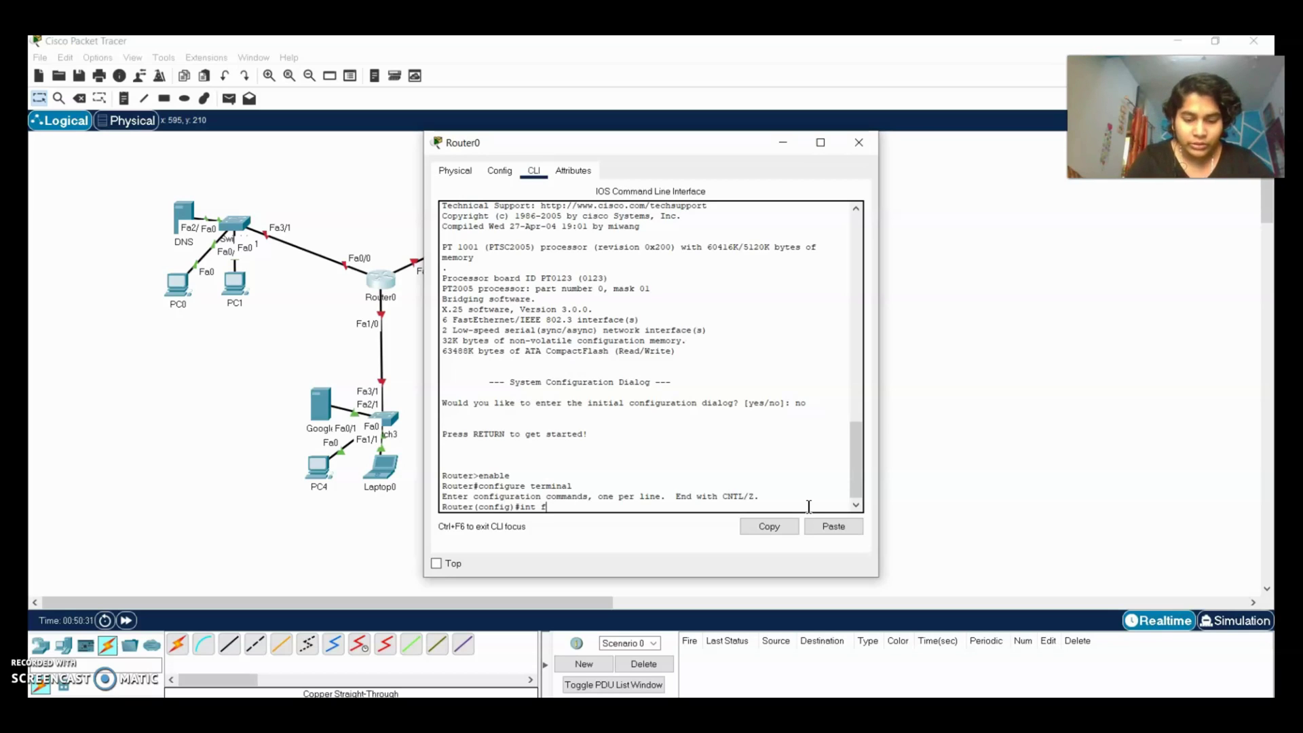
{"action": "type", "text": "a0/"}
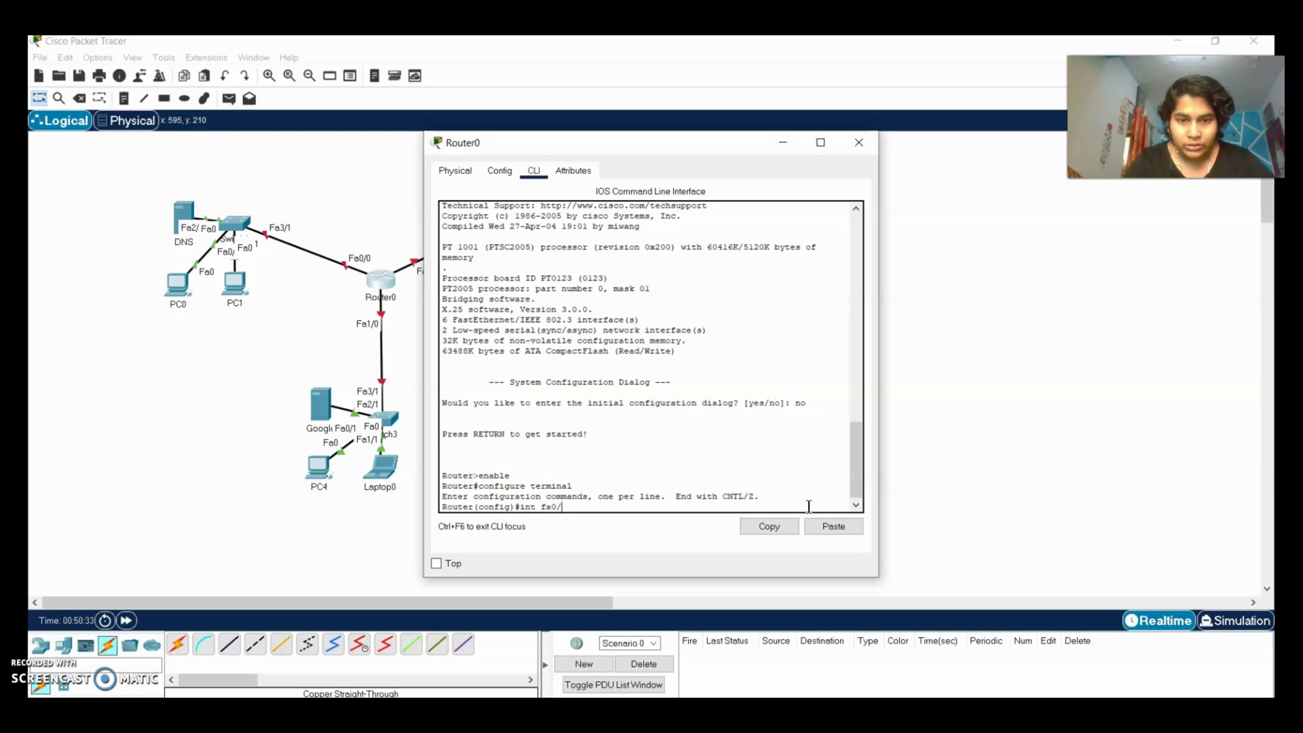
{"action": "type", "text": "0"}
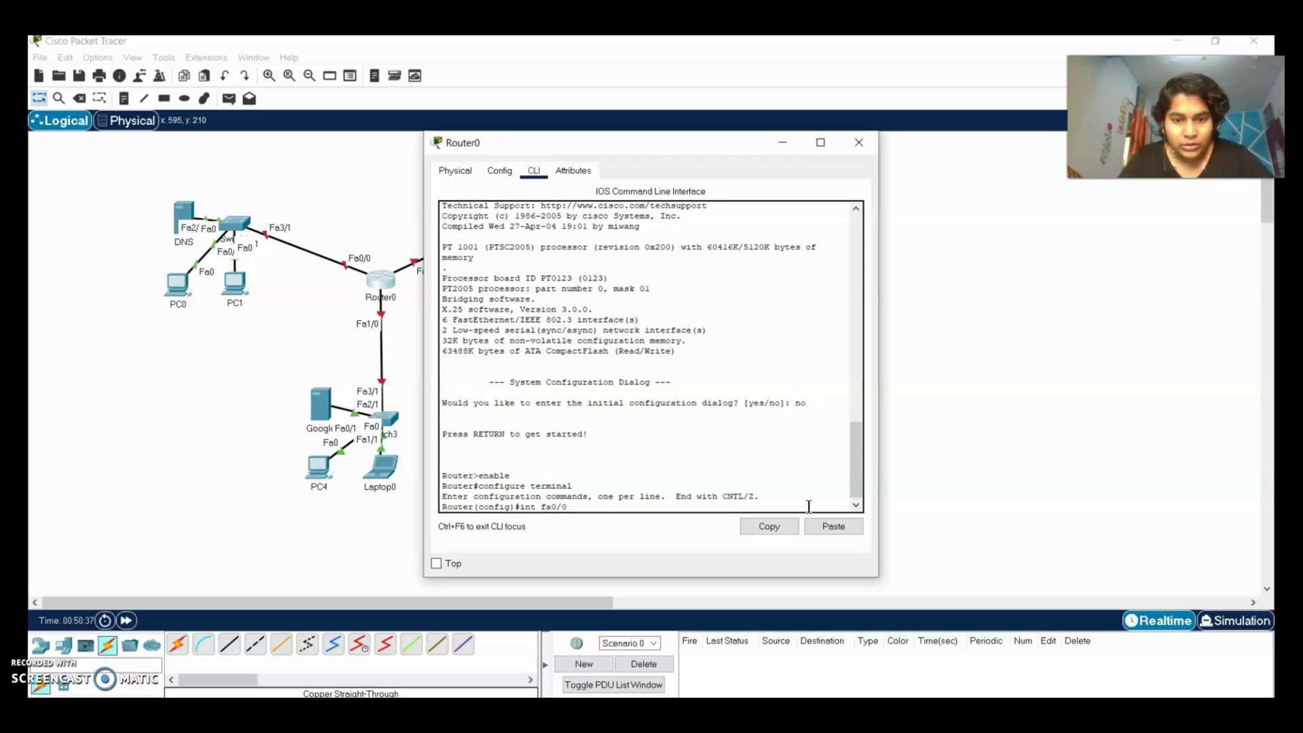
{"action": "key", "text": "Return"}
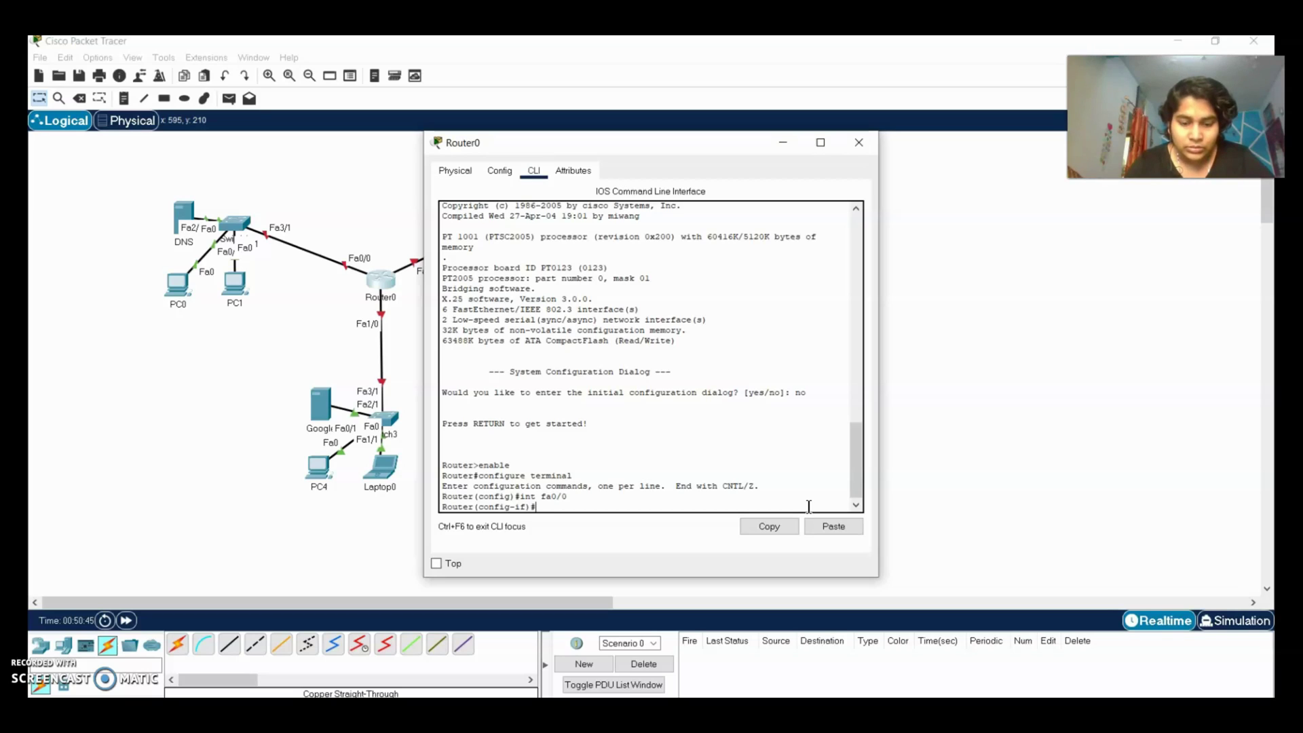
Write the ip address command for interface fa0/0 with the address 192.168.10.100, without running it yet.
{"action": "type", "text": "ip"}
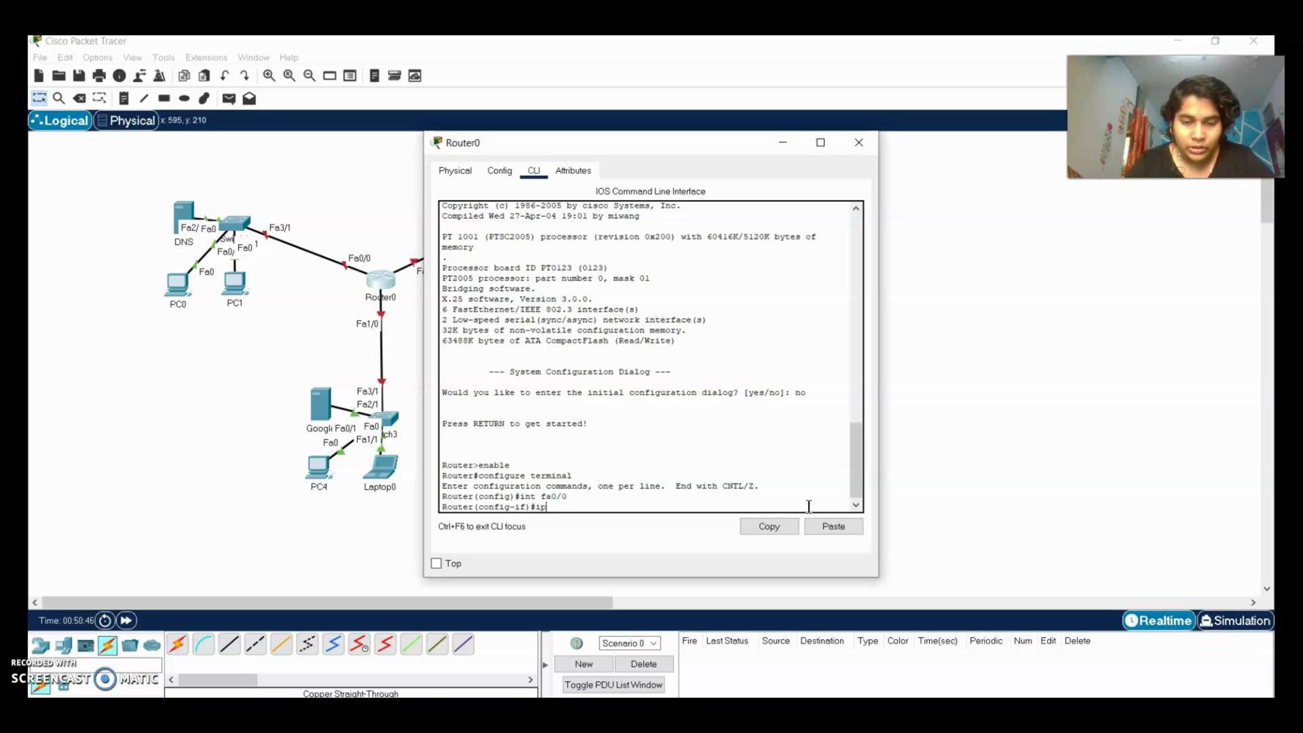
{"action": "type", "text": " a"}
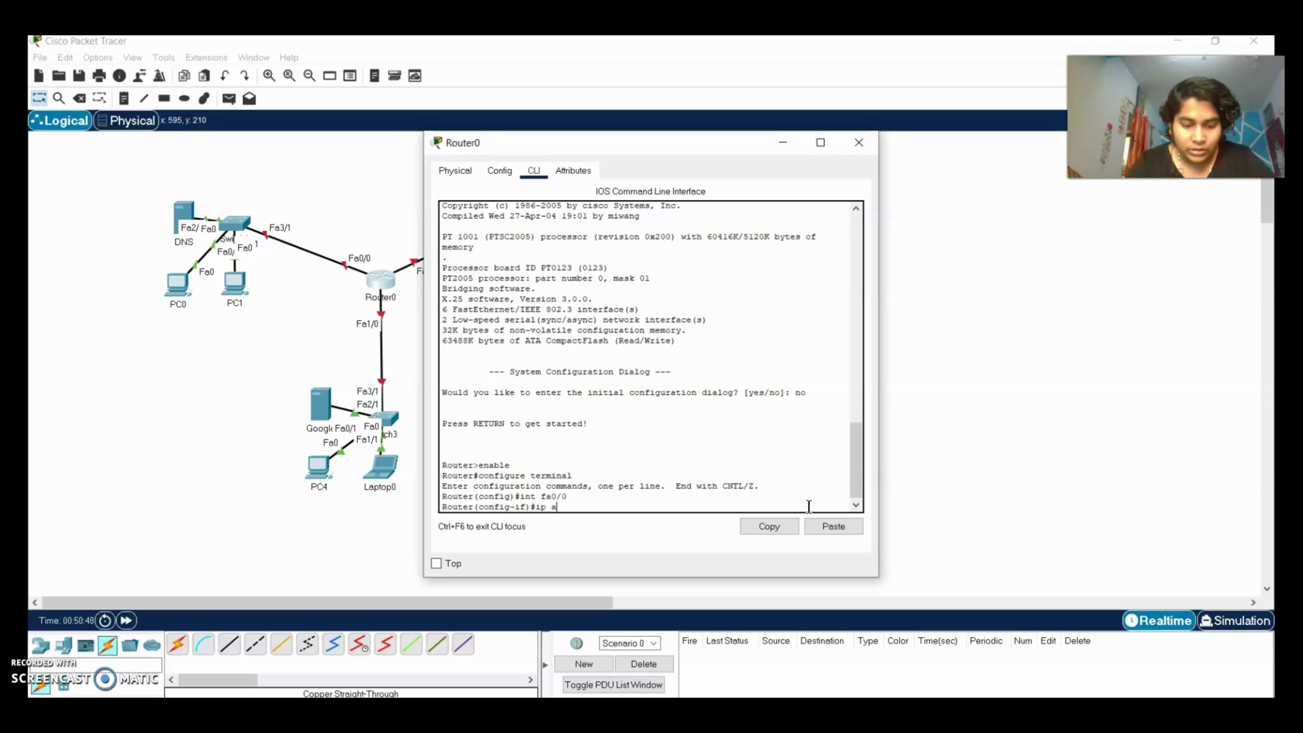
{"action": "type", "text": "ddres"}
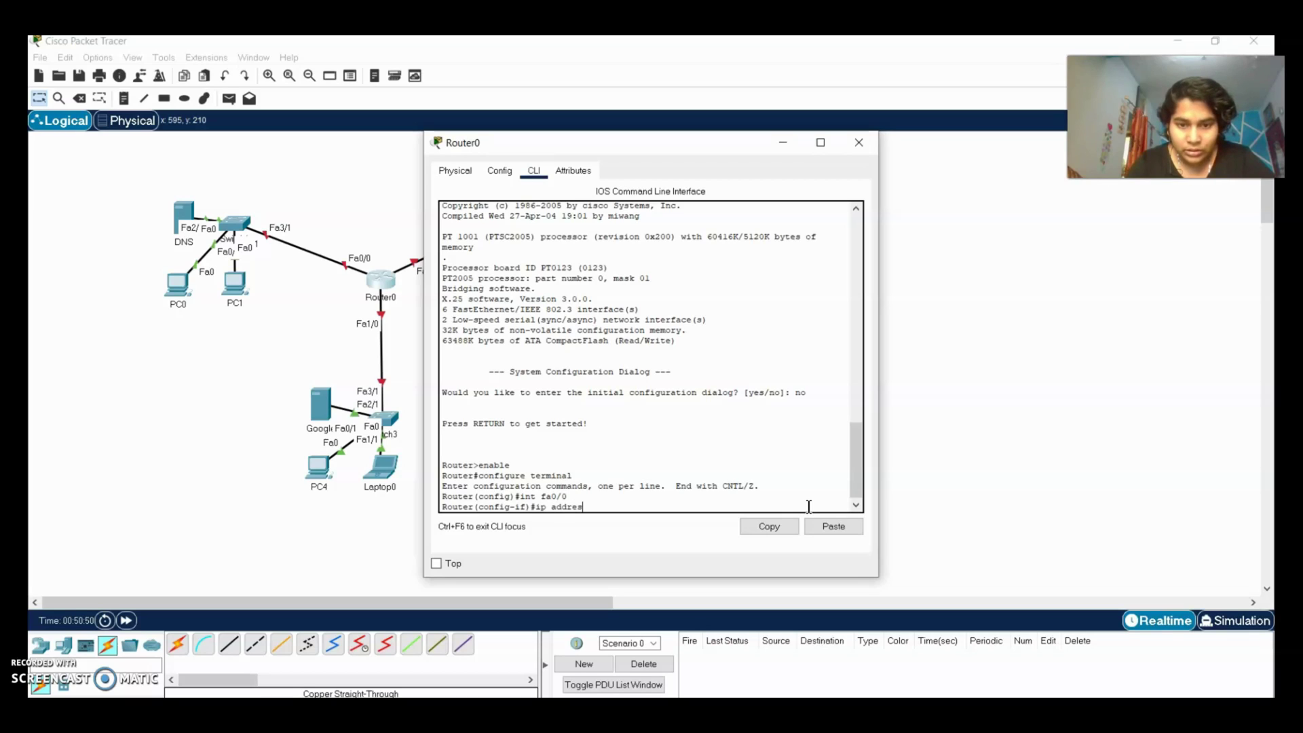
{"action": "type", "text": "s"}
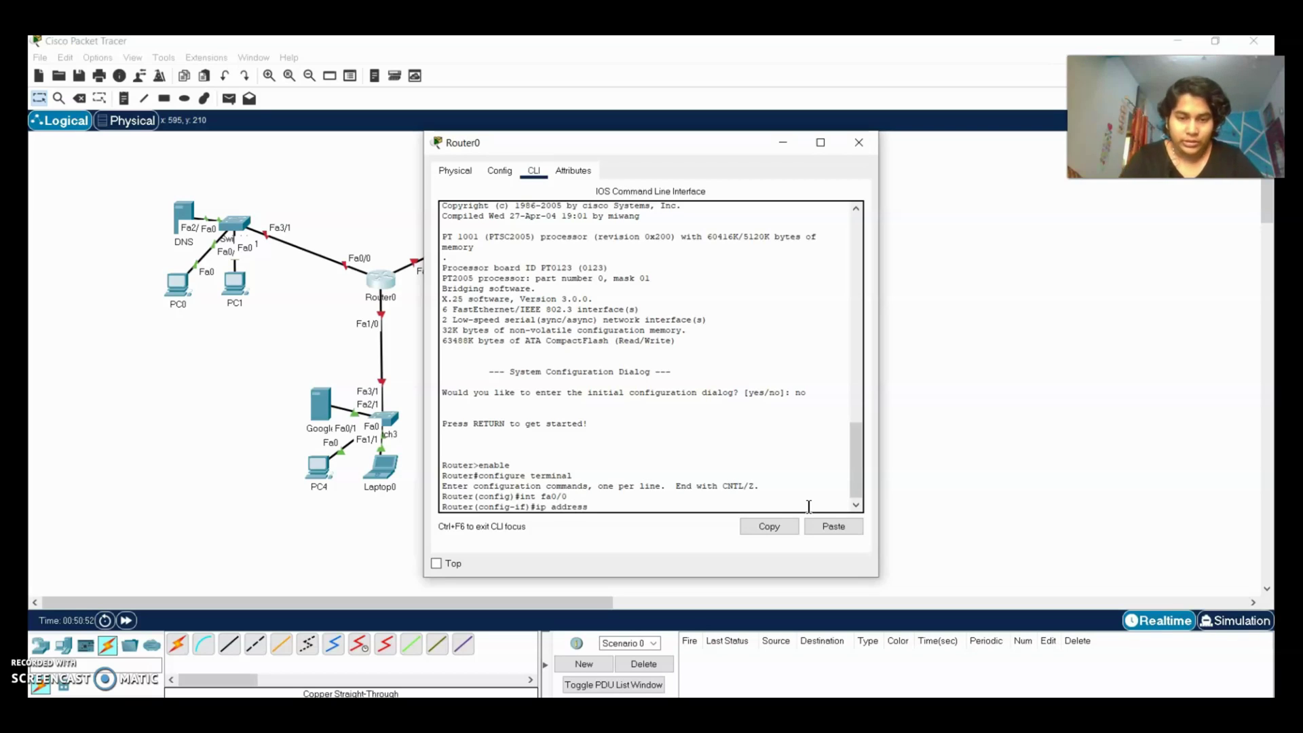
{"action": "type", "text": " 1"}
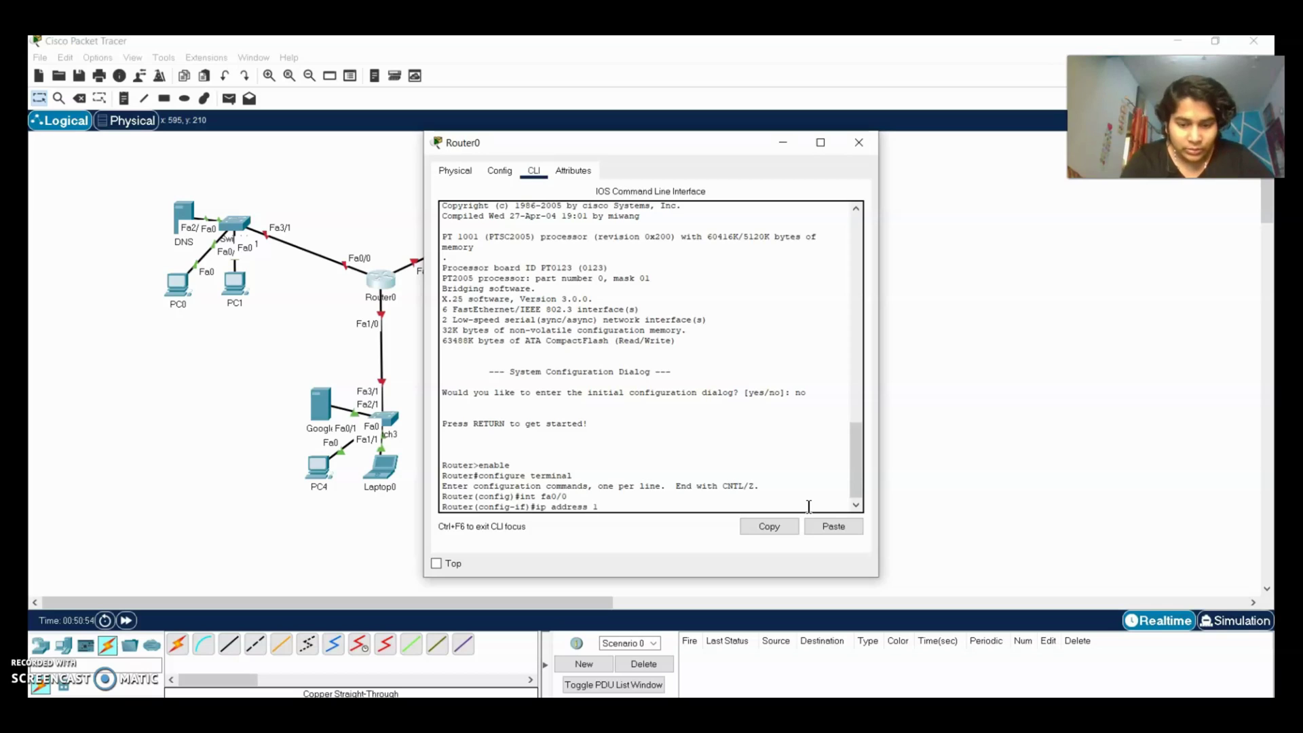
{"action": "type", "text": "92."}
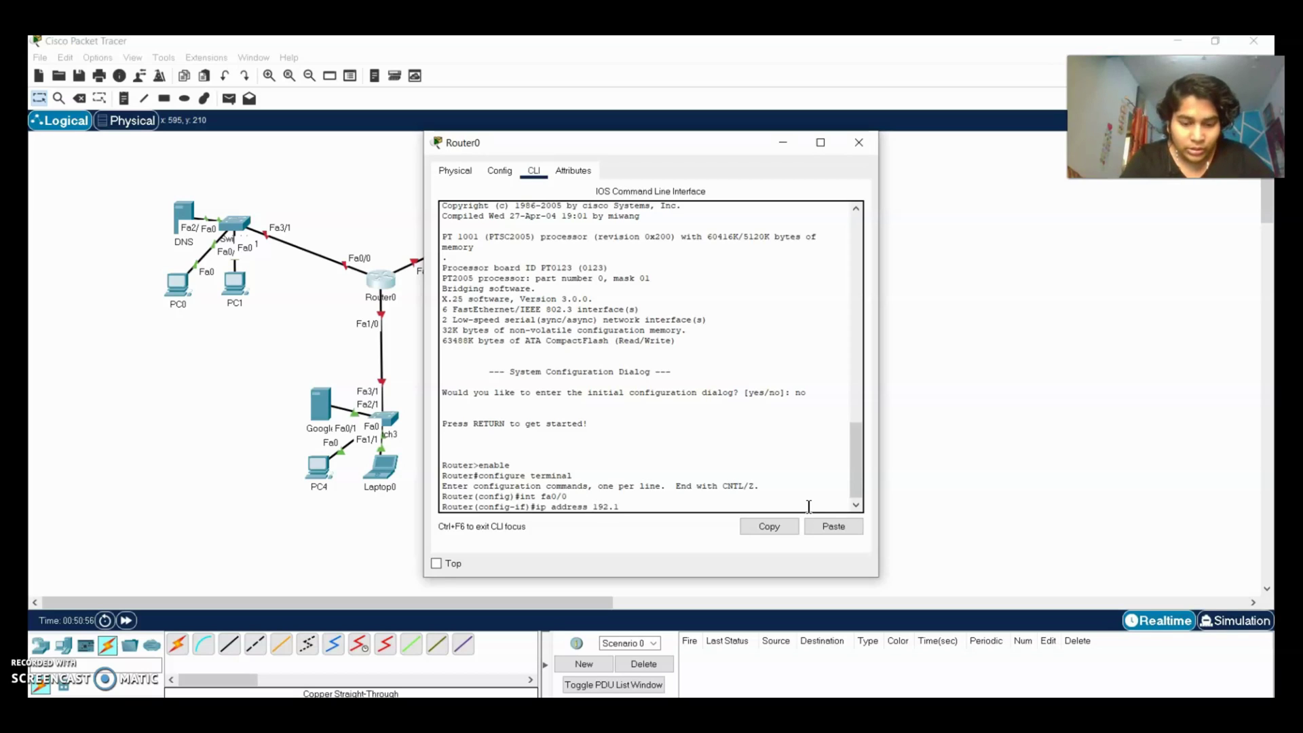
{"action": "type", "text": "168"}
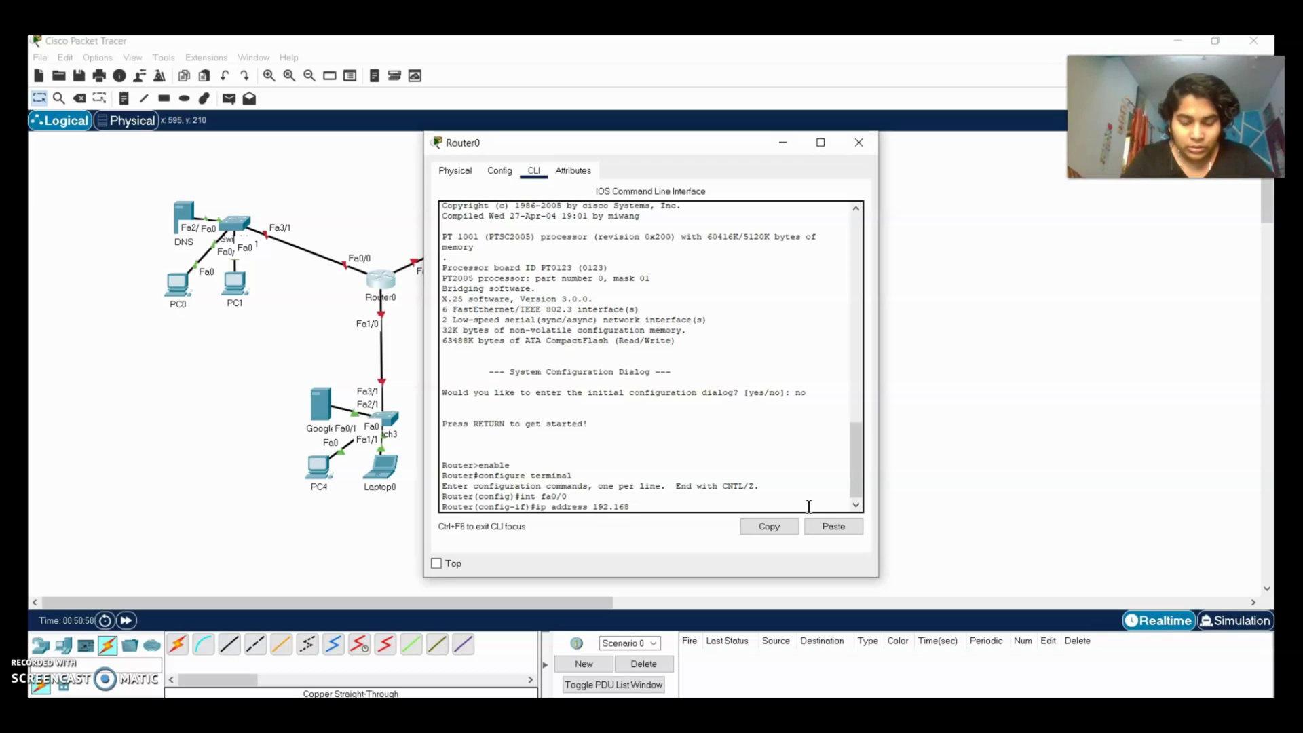
{"action": "type", "text": ".10.100"}
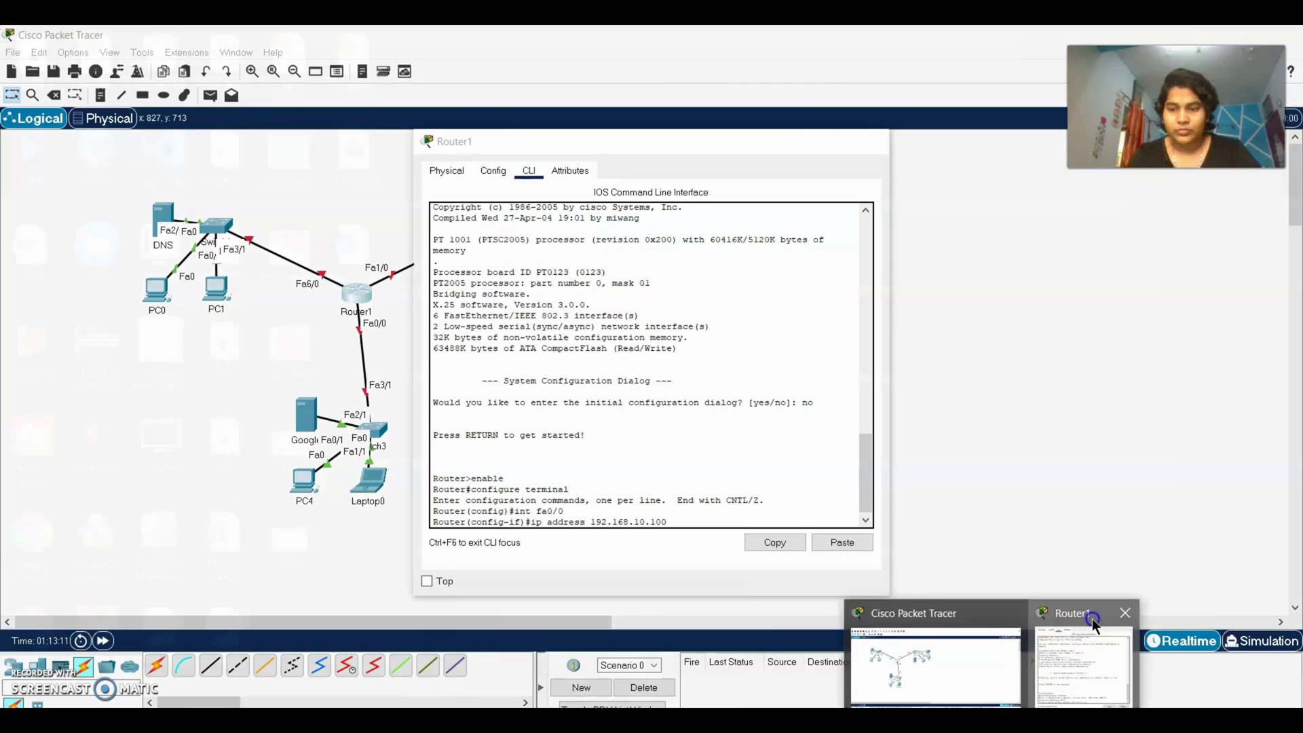
Switch to Router1's command line window and change the pending fa0/0 address to 192.168.20.100.
{"action": "left_click", "coordinate": [1086, 621]}
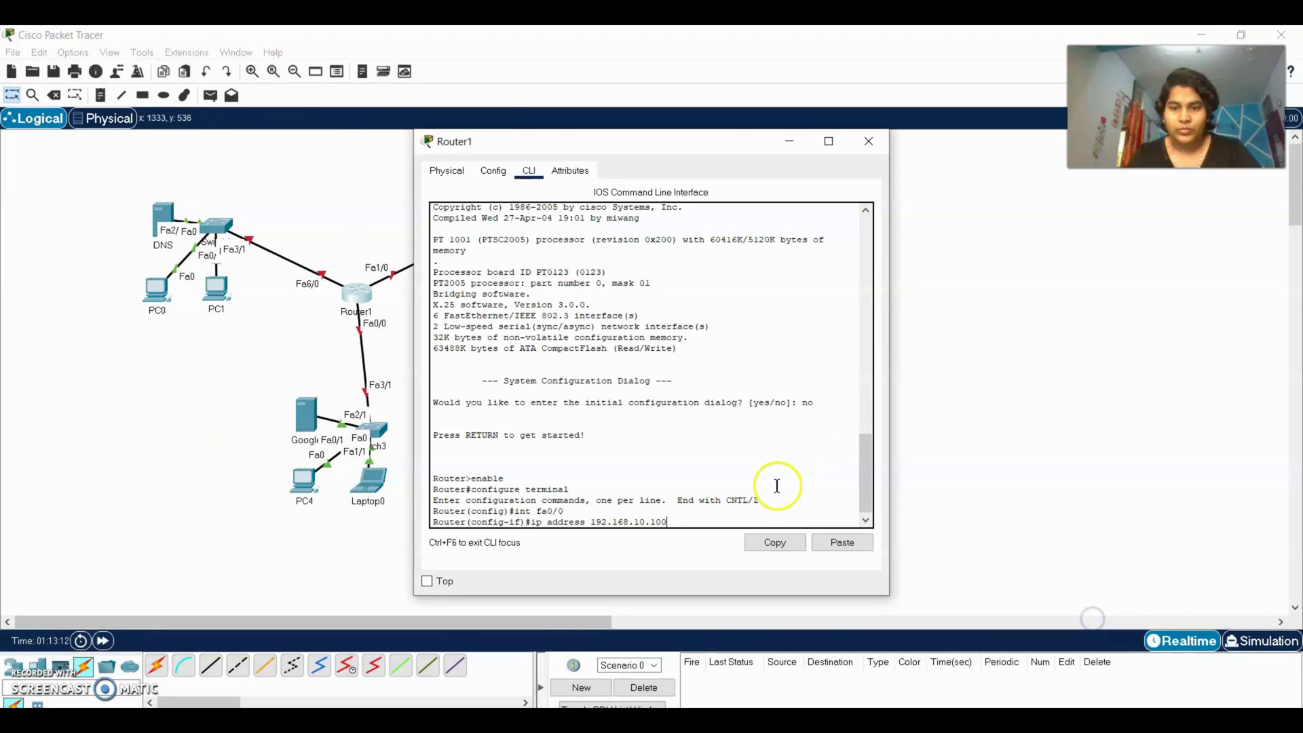
{"action": "left_click", "coordinate": [638, 523]}
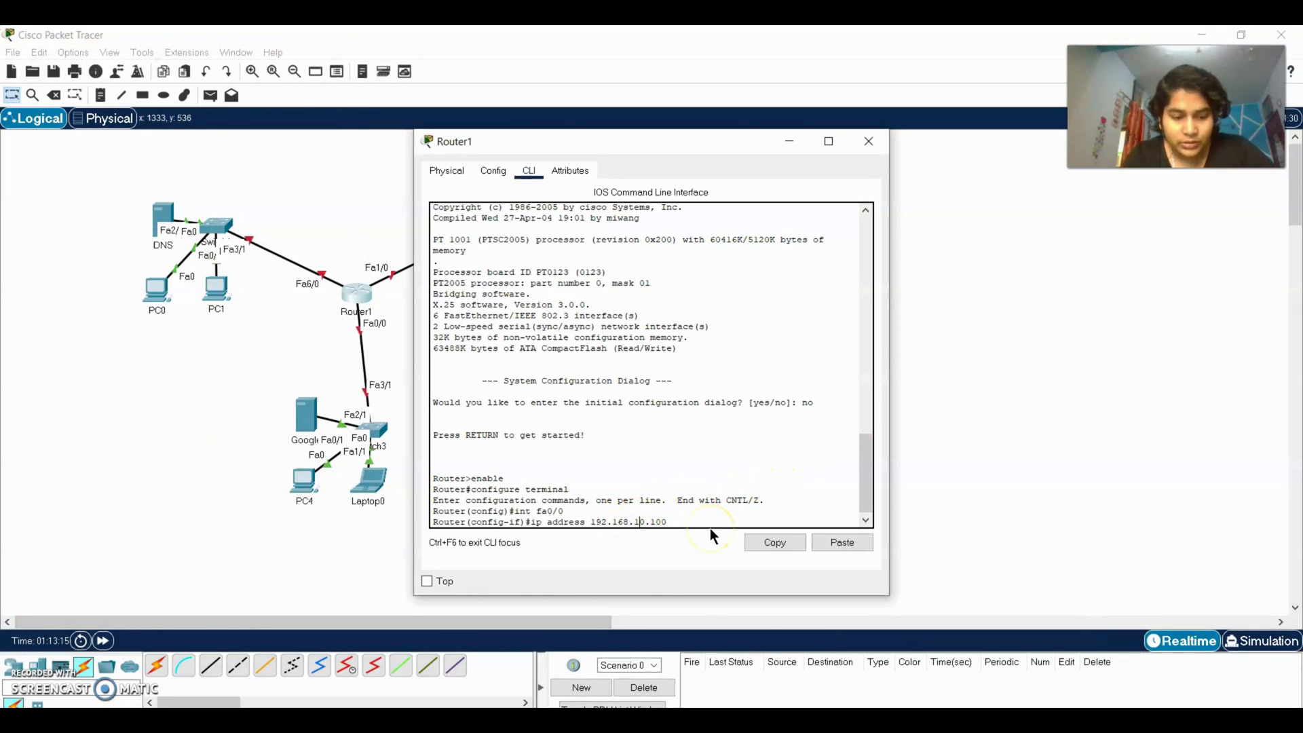
{"action": "key", "text": "BackSpace"}
{"action": "key", "text": "BackSpace"}
{"action": "key", "text": "BackSpace"}
{"action": "key", "text": "BackSpace"}
{"action": "key", "text": "BackSpace"}
{"action": "key", "text": "BackSpace"}
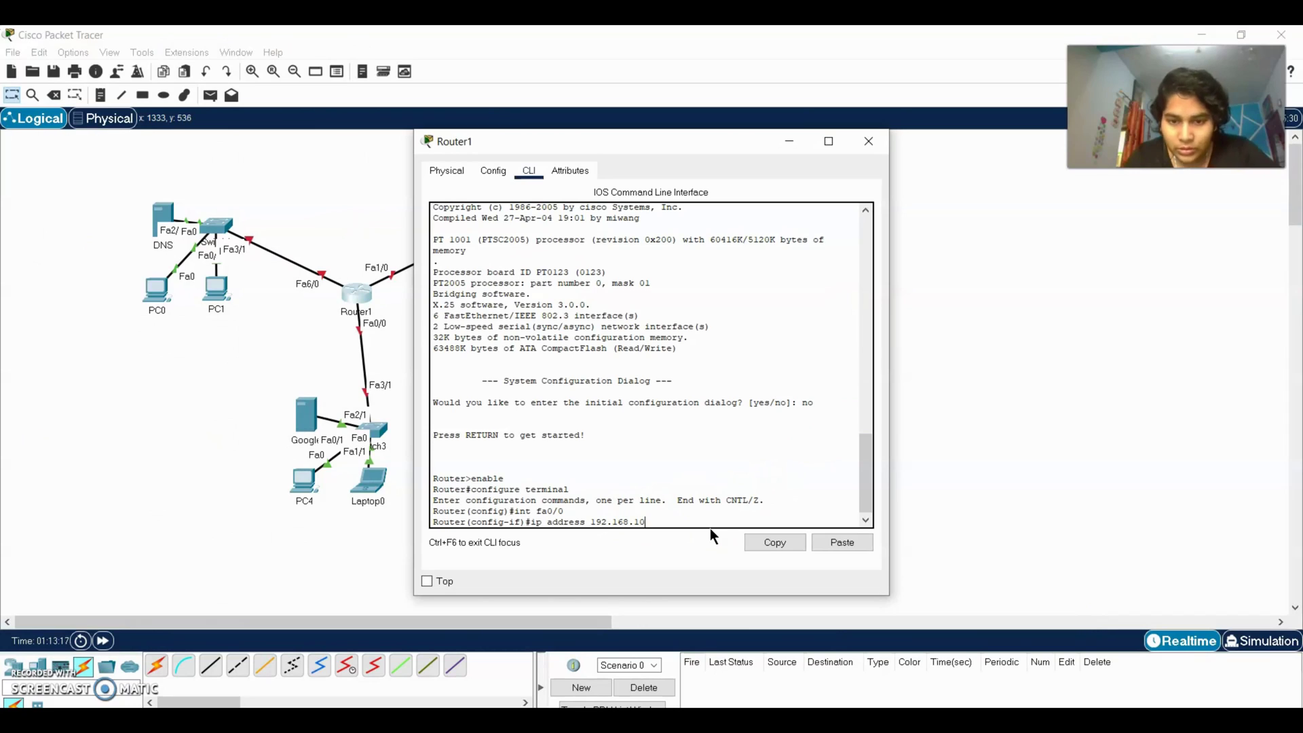
{"action": "type", "text": "20"}
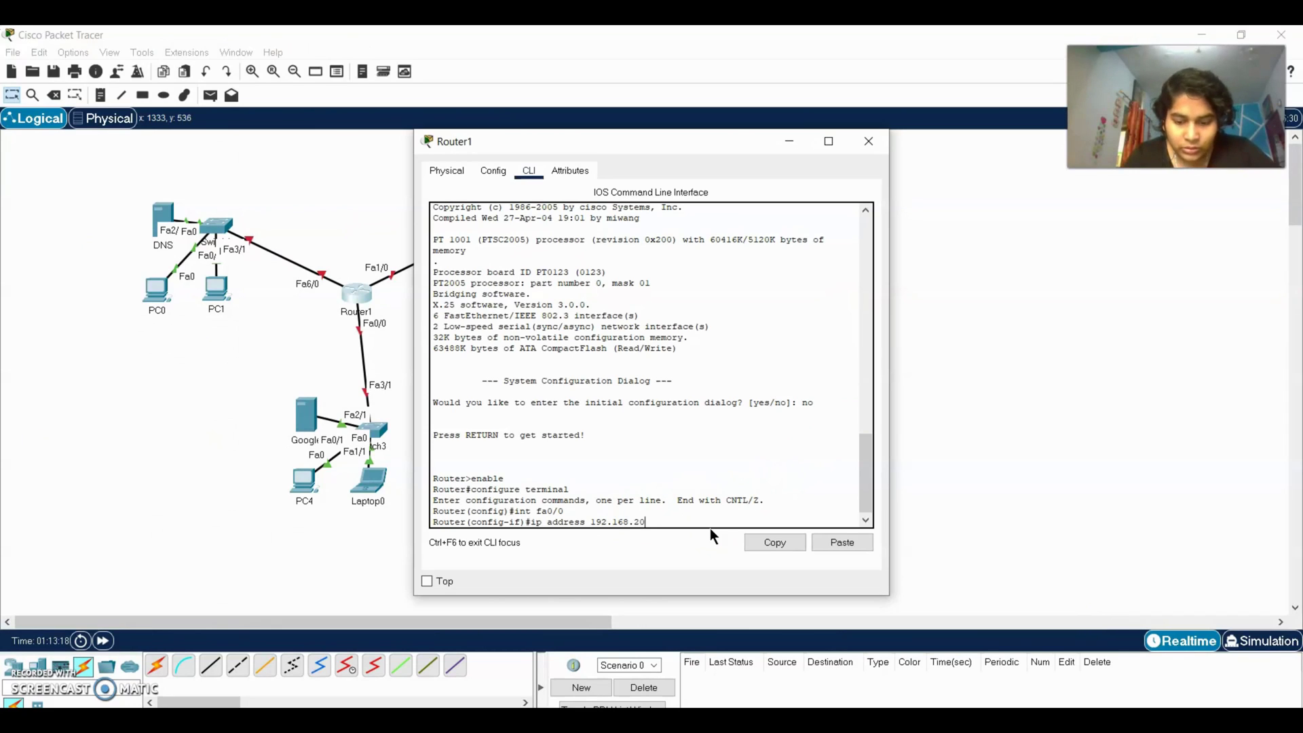
{"action": "type", "text": ".100"}
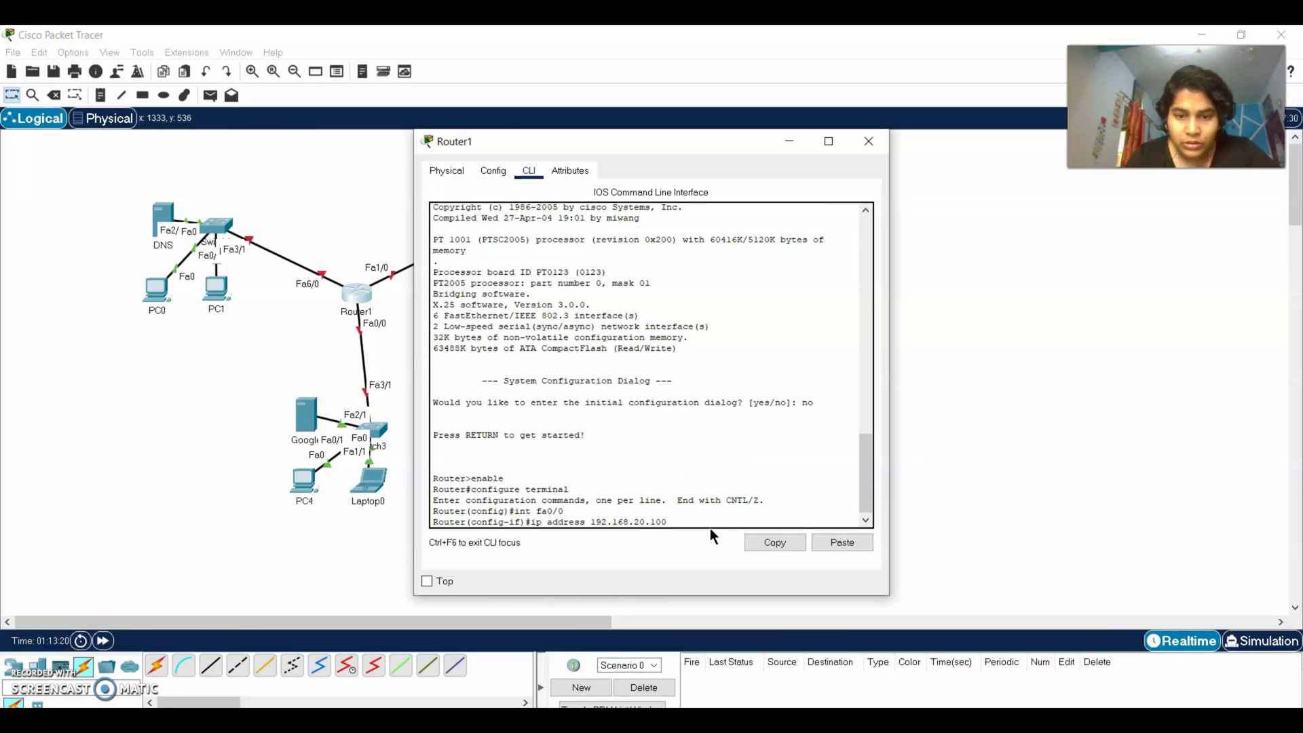
Complete the fa0/0 ip address command with subnet mask 255.255.255.0 and run it.
{"action": "type", "text": " 25"}
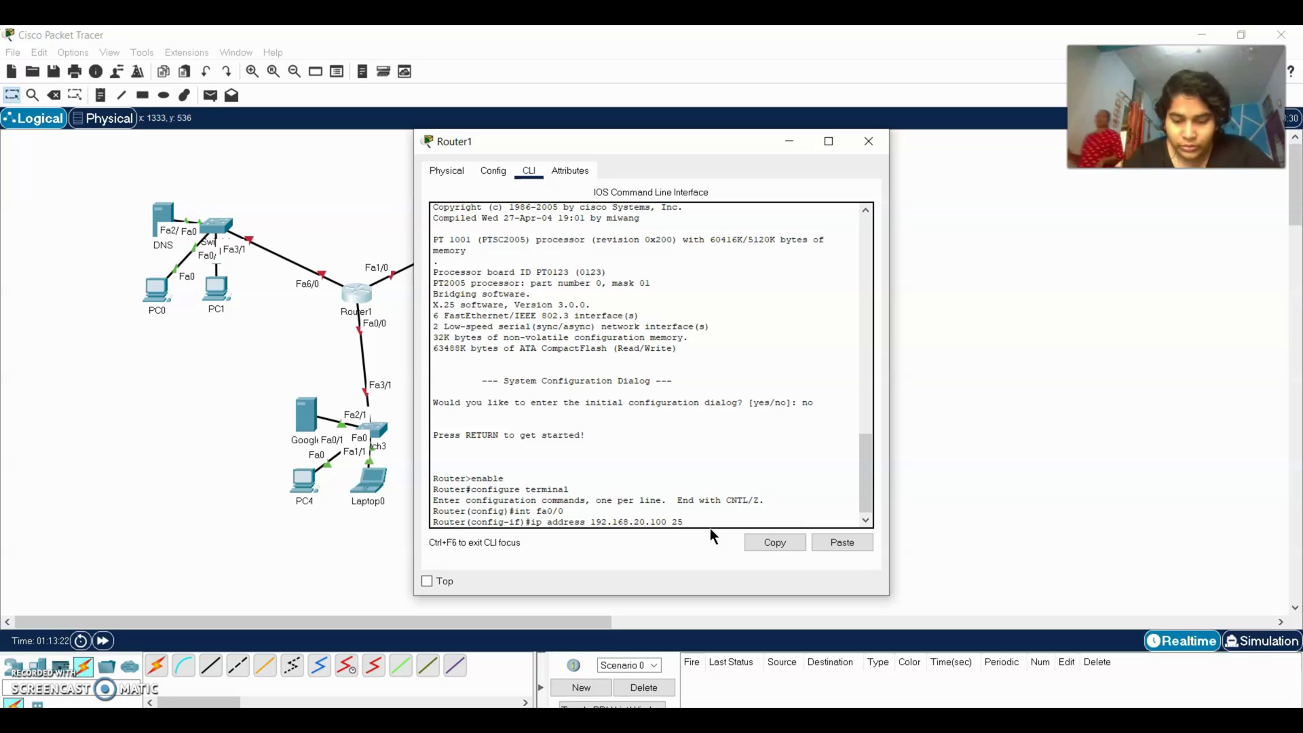
{"action": "type", "text": "5.25"}
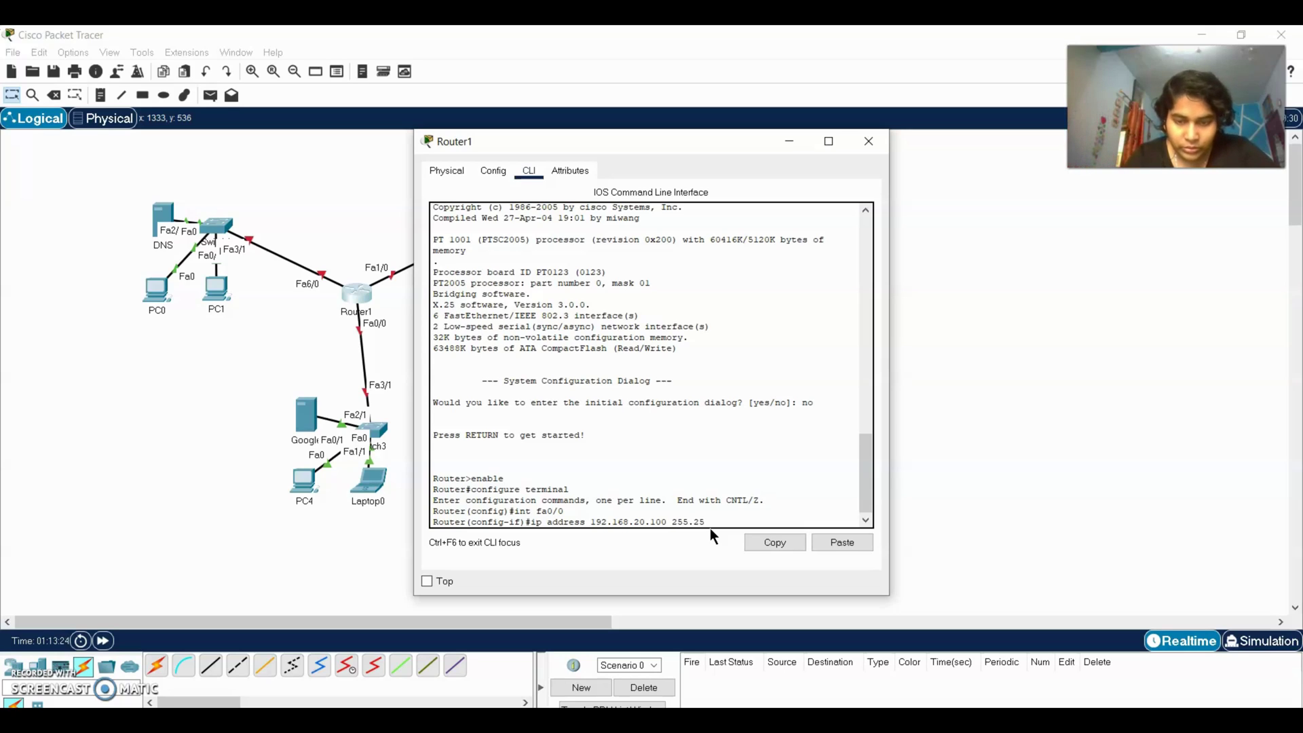
{"action": "type", "text": "5.2"}
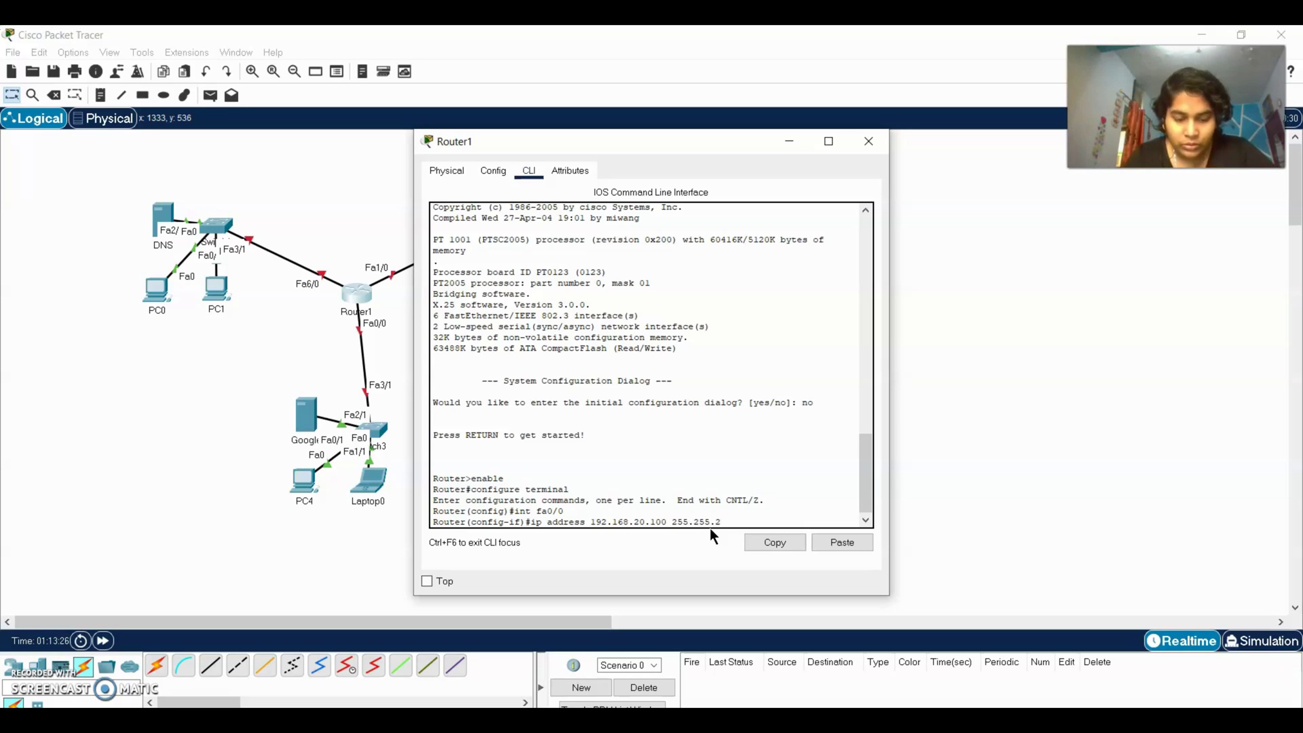
{"action": "type", "text": "55.0"}
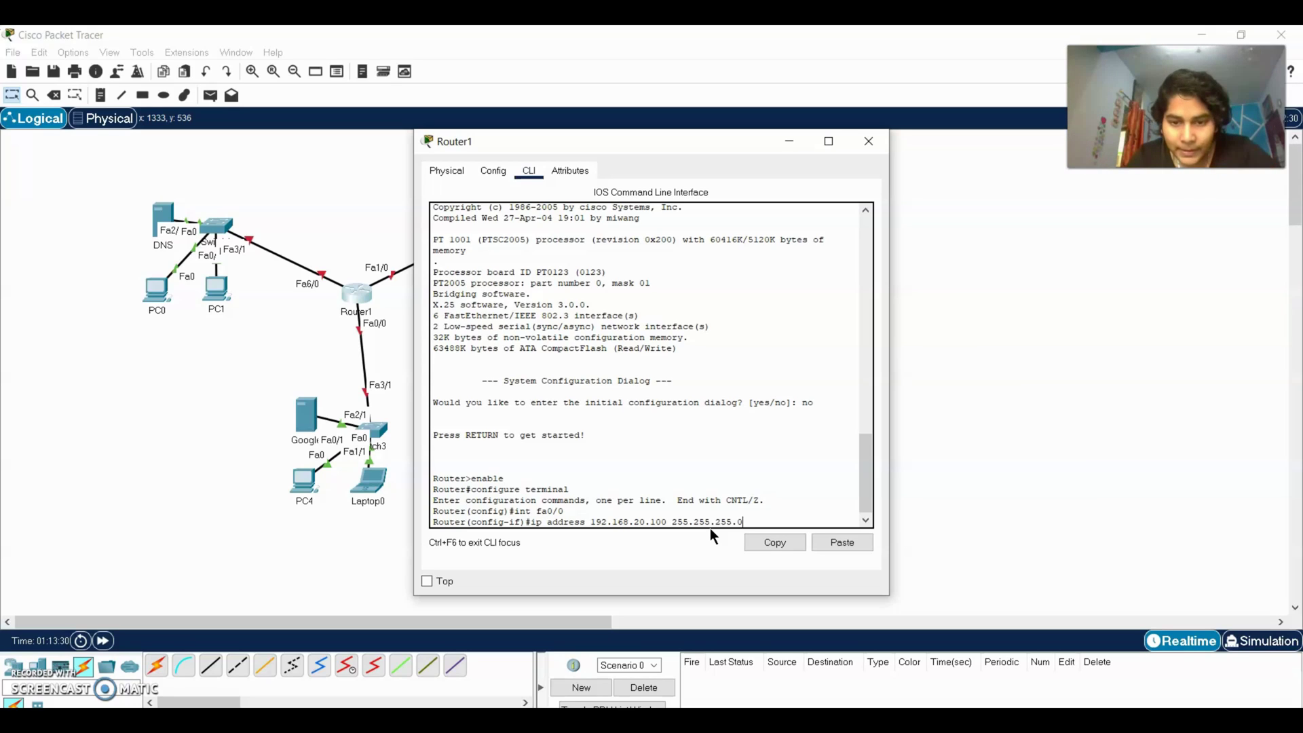
{"action": "key", "text": "Return"}
Enable Router1's fa0/0 interface with no shutdown and return to the interface configuration prompt.
{"action": "type", "text": "no"}
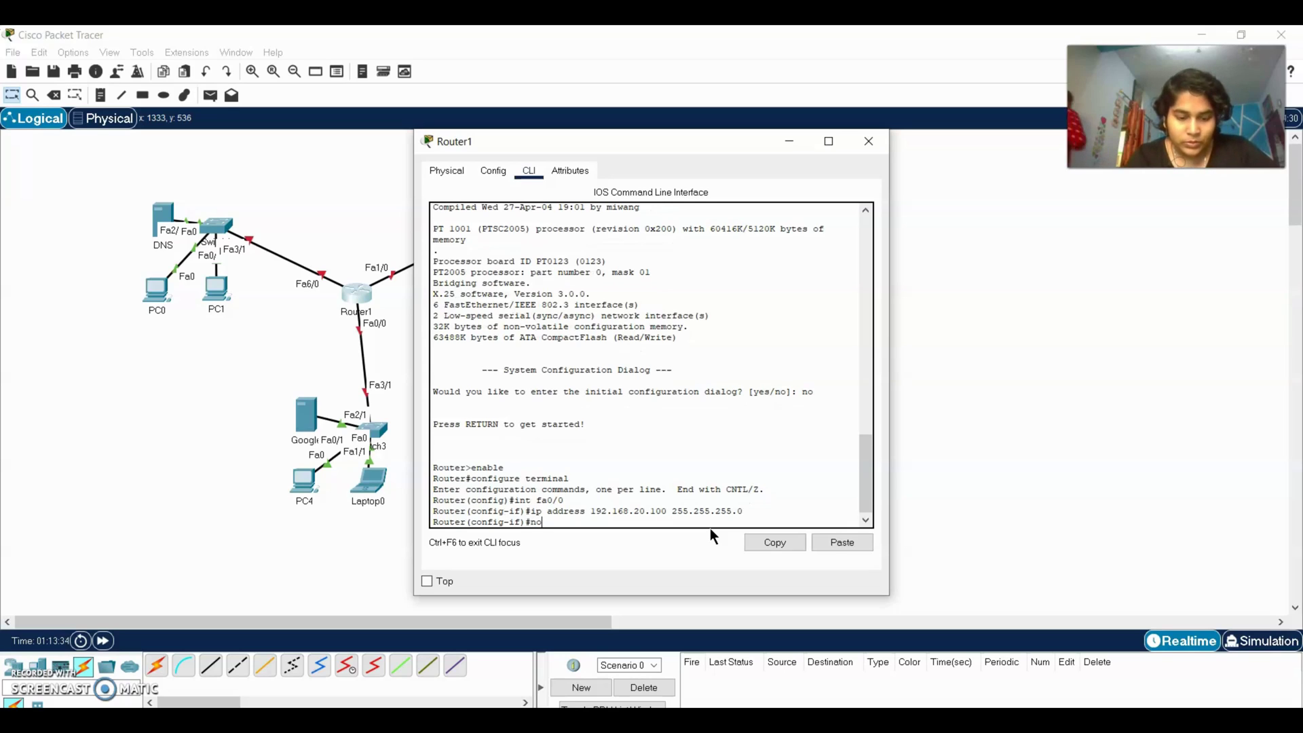
{"action": "type", "text": " shu"}
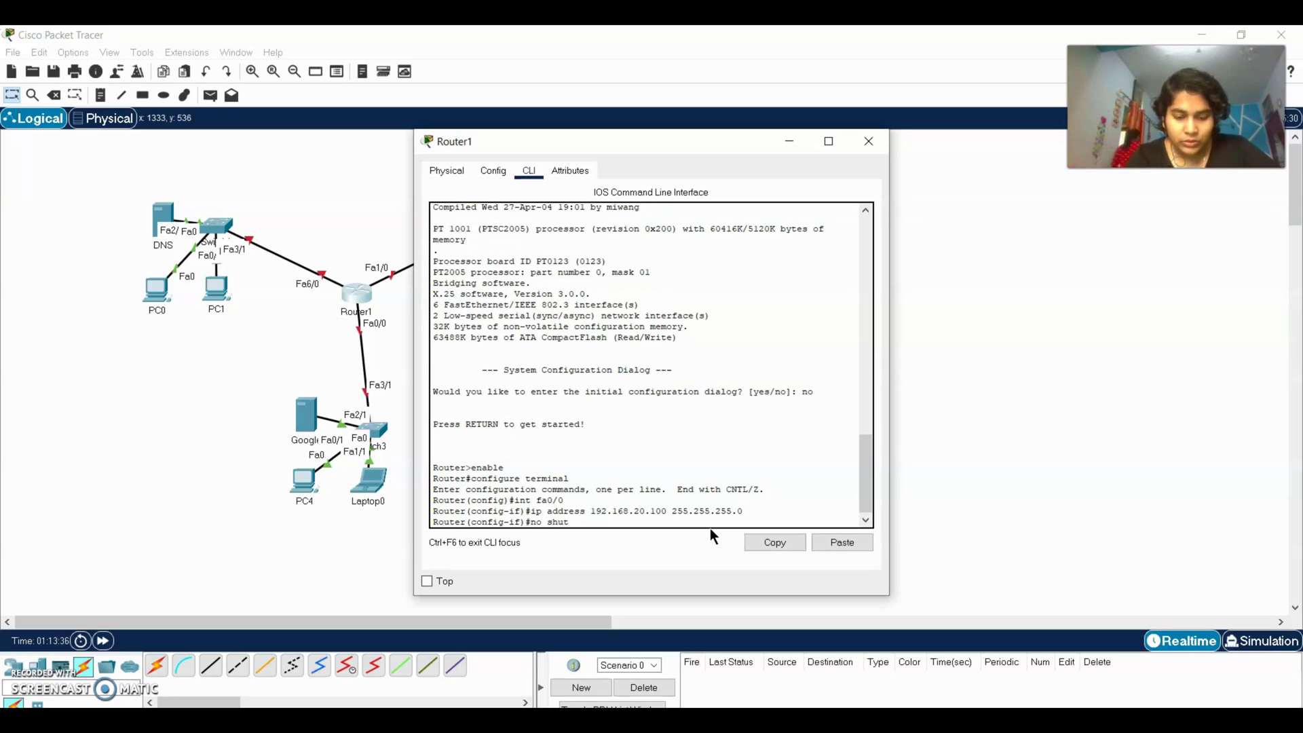
{"action": "type", "text": "t"}
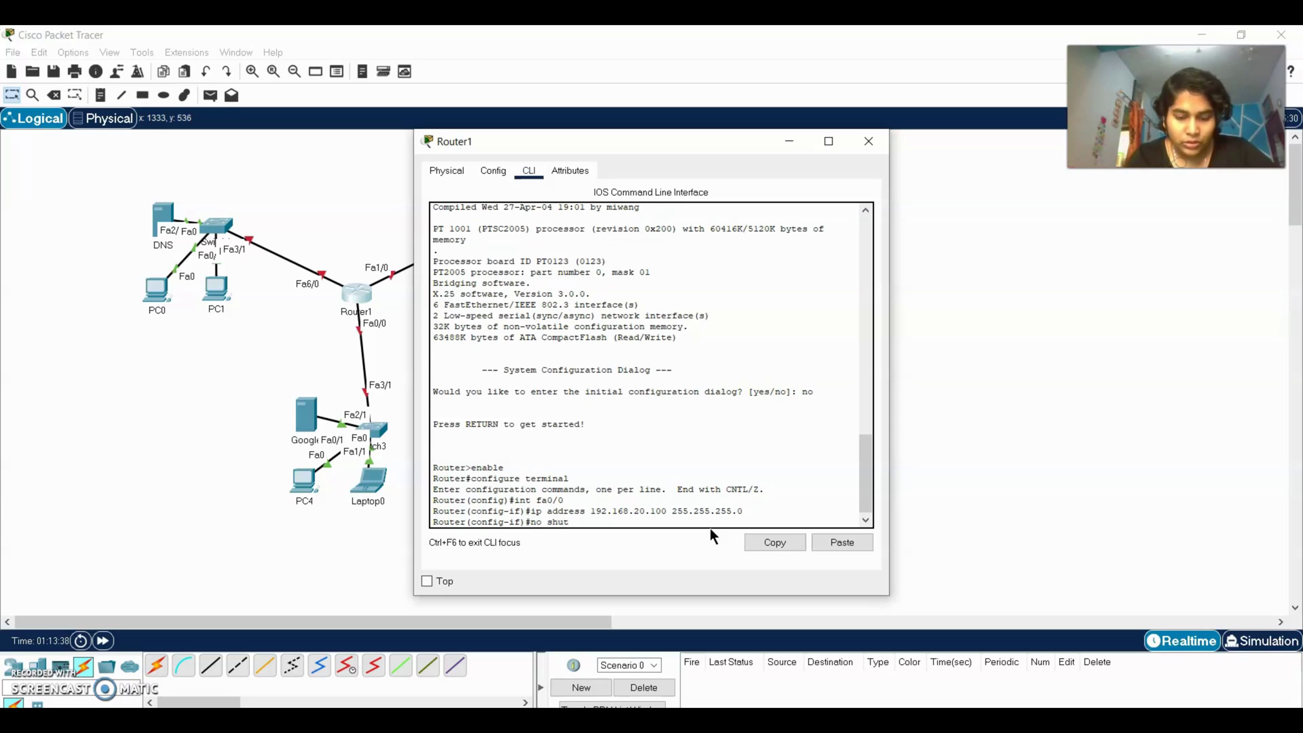
{"action": "type", "text": "down"}
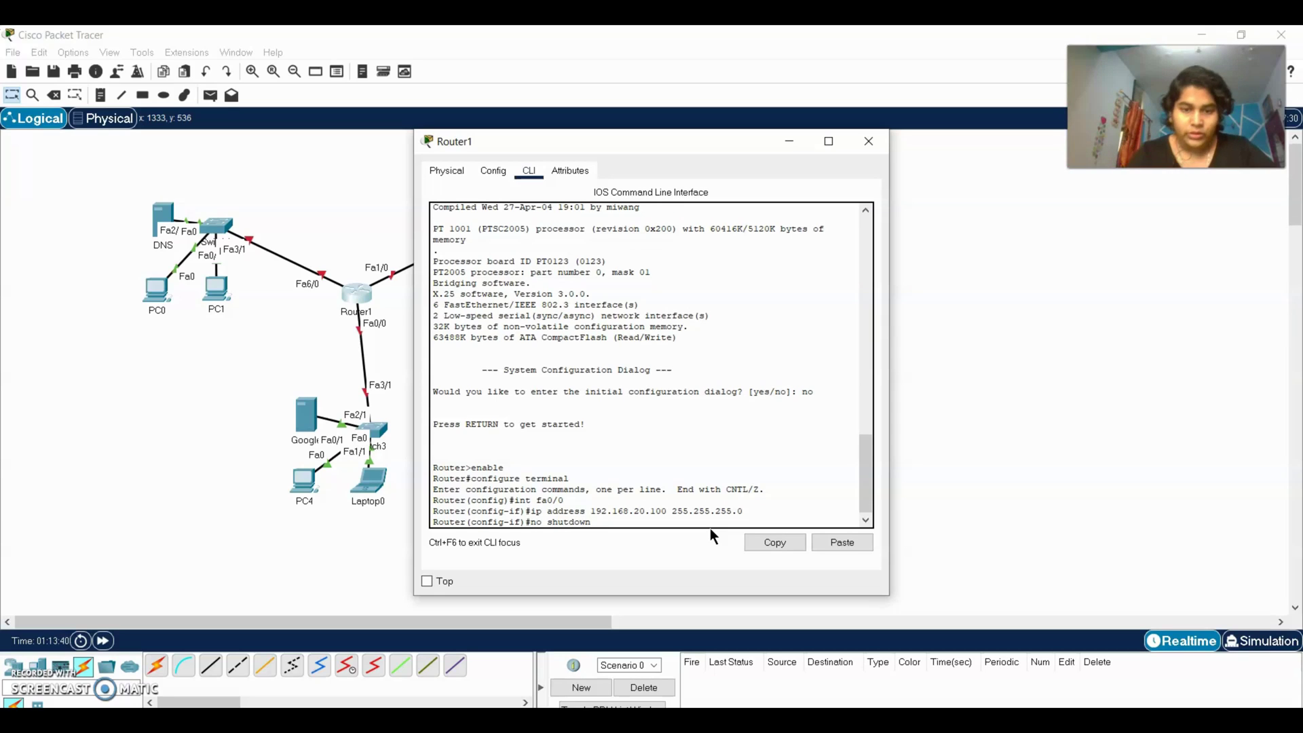
{"action": "key", "text": "Return"}
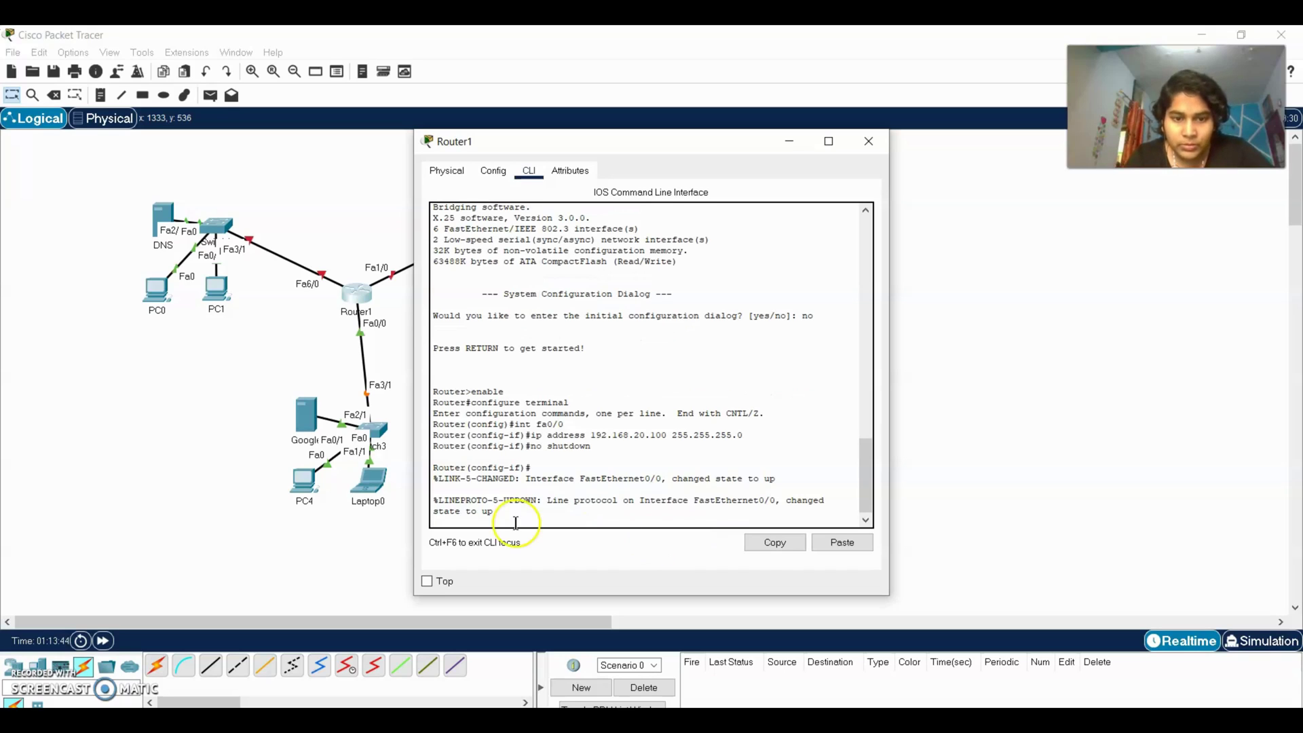
{"action": "left_click_drag", "start_coordinate": [869, 491], "coordinate": [868, 498]}
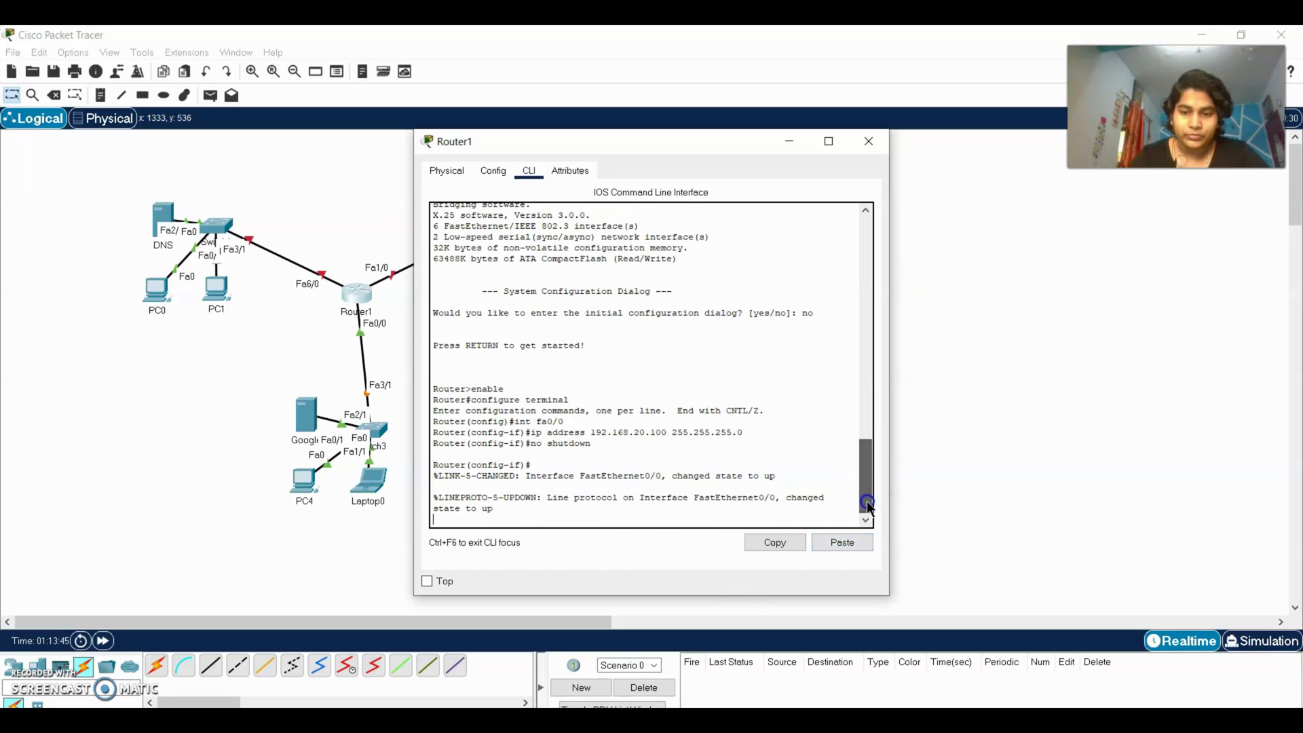
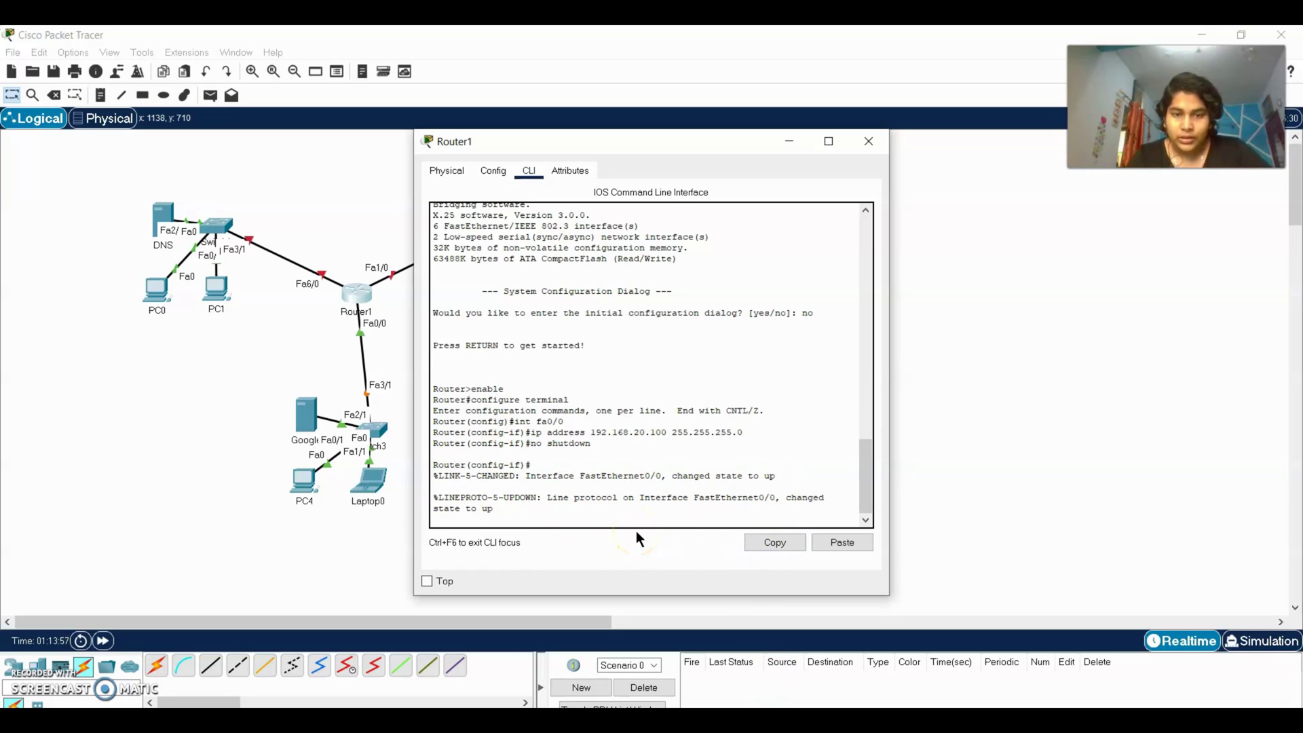
{"action": "key", "text": "Return"}
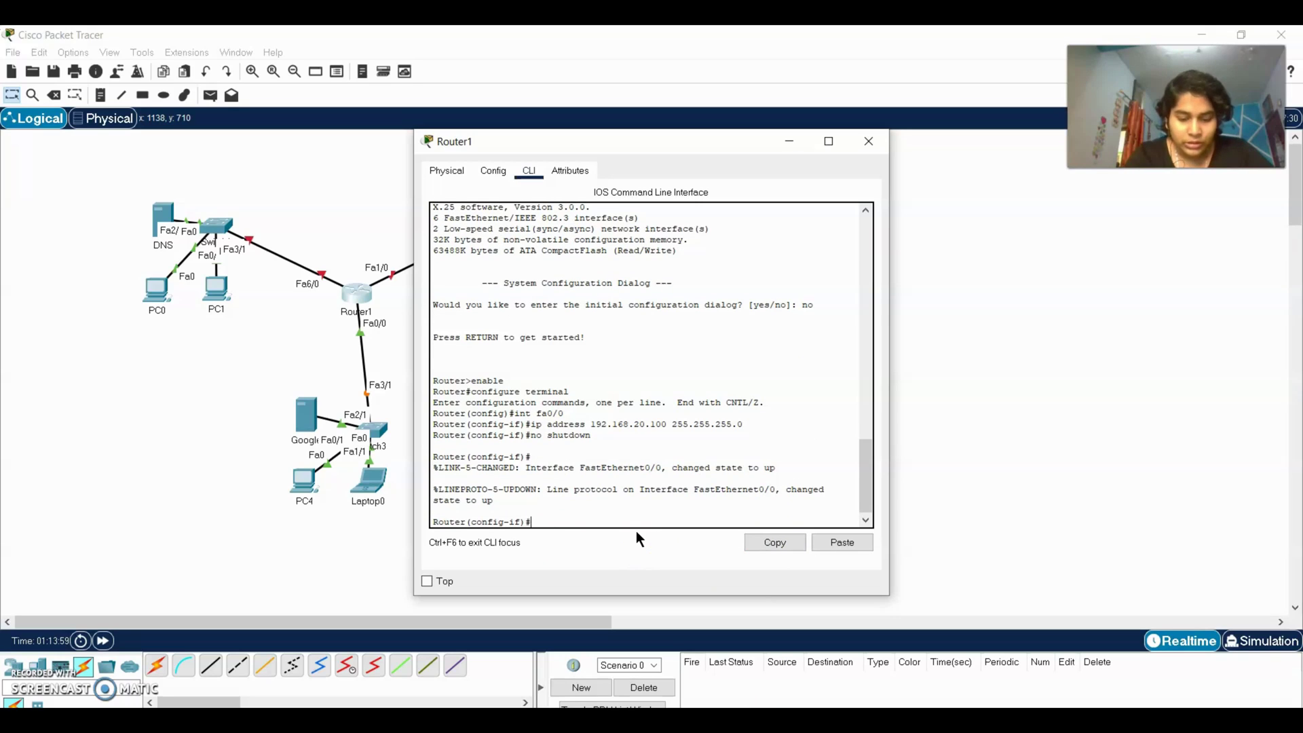
Select Router1's interface fa6/0 and assign it the IP address 192.168.10.100 with subnet mask 255.255.255.0.
{"action": "type", "text": "int"}
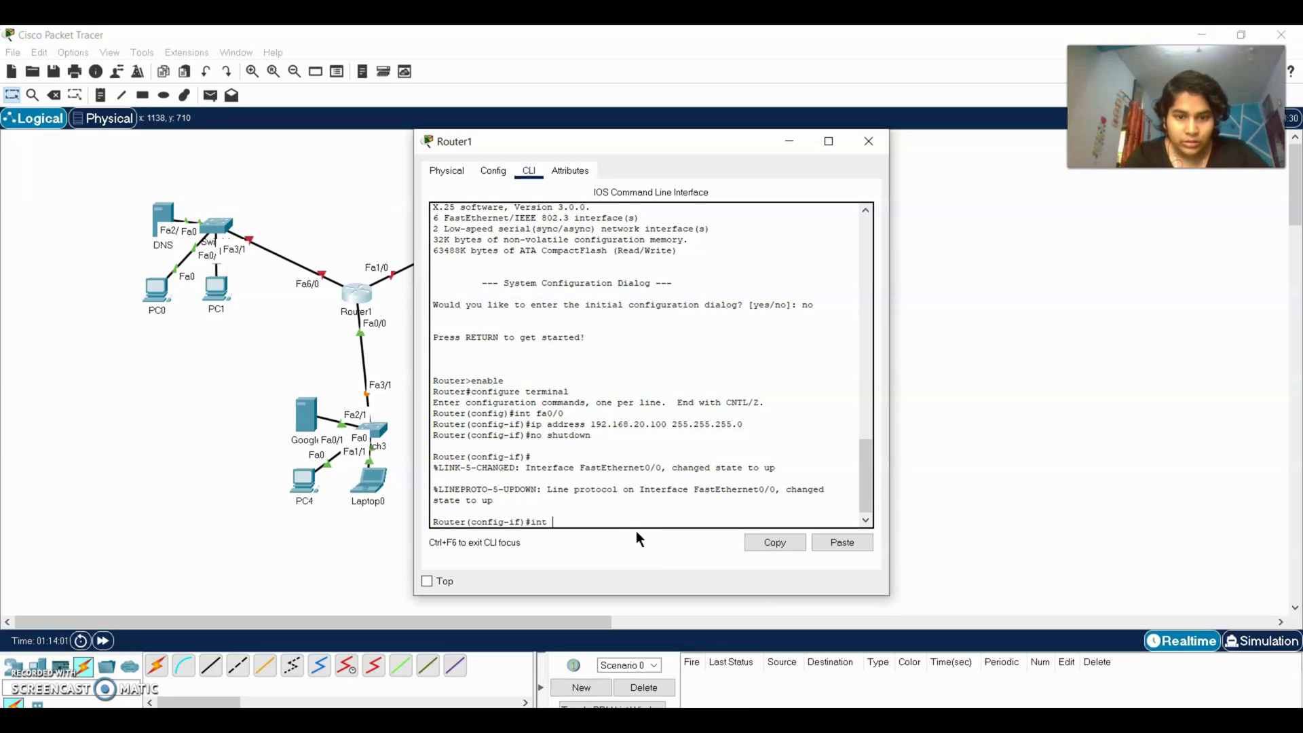
{"action": "type", "text": " fa"}
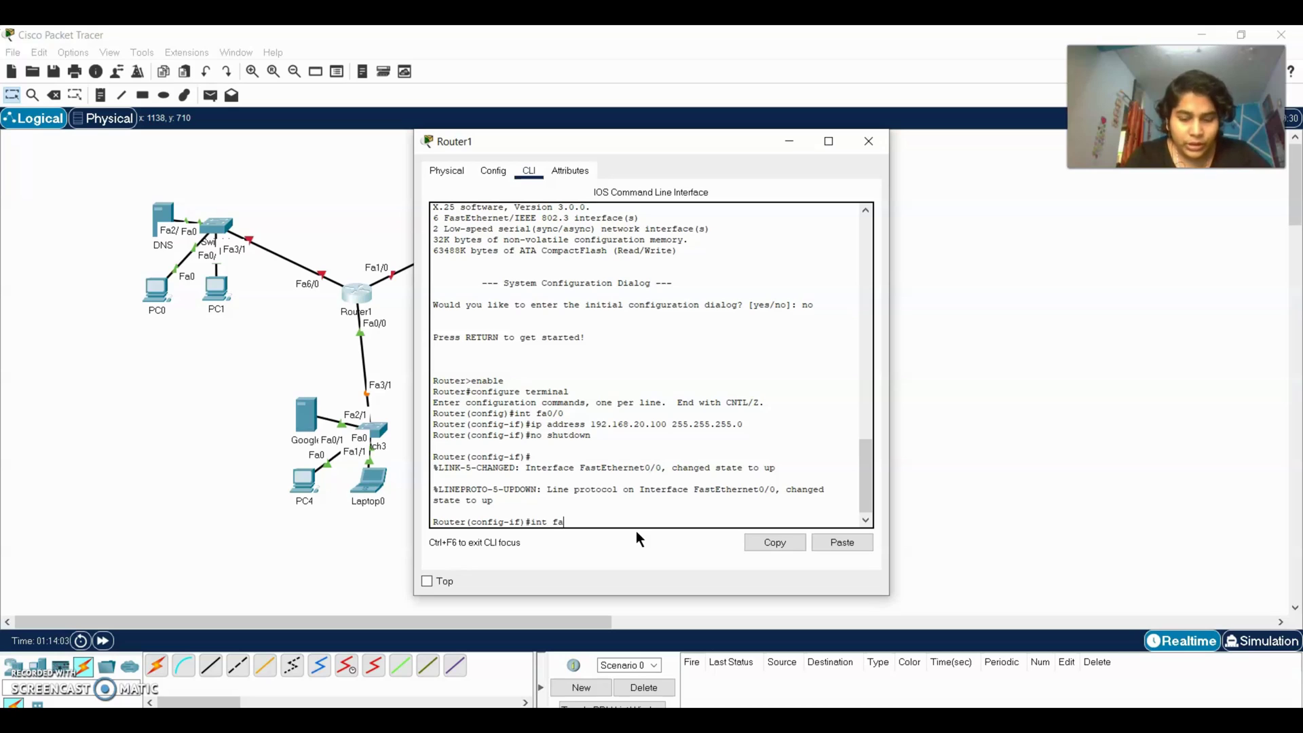
{"action": "type", "text": "6/0"}
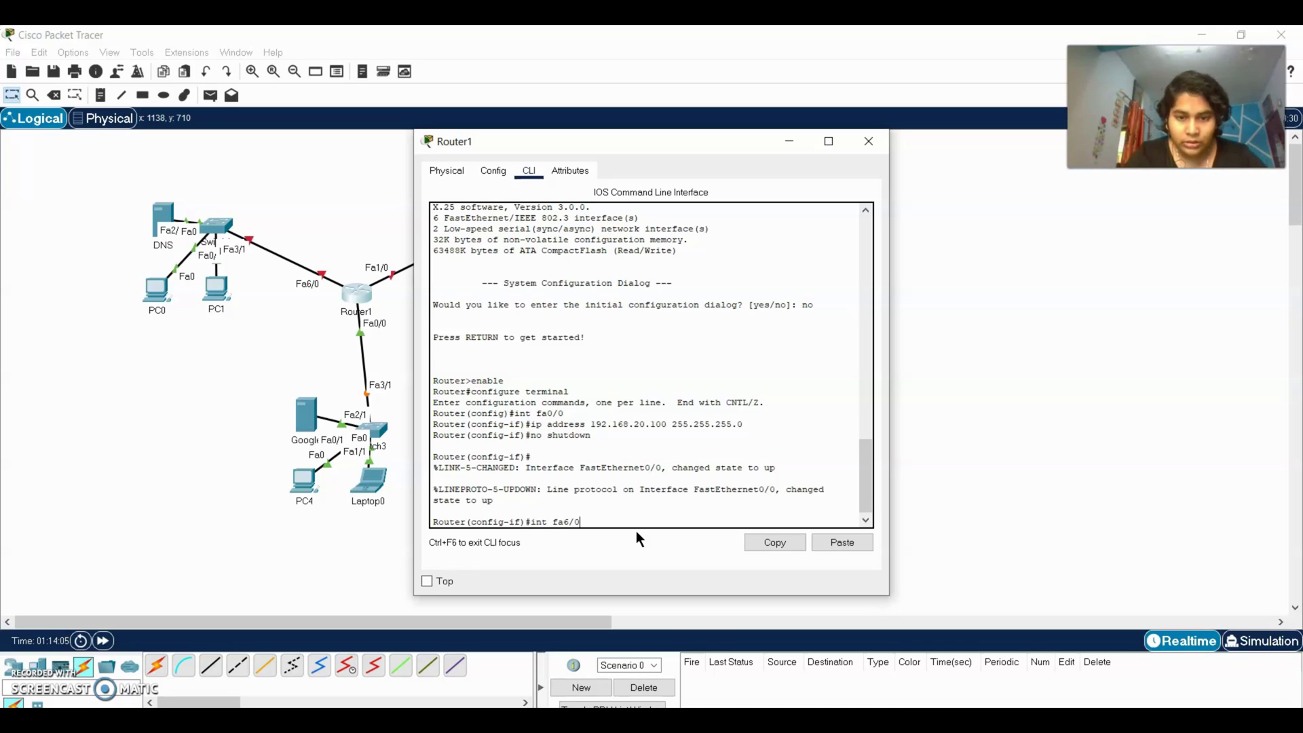
{"action": "key", "text": "Return"}
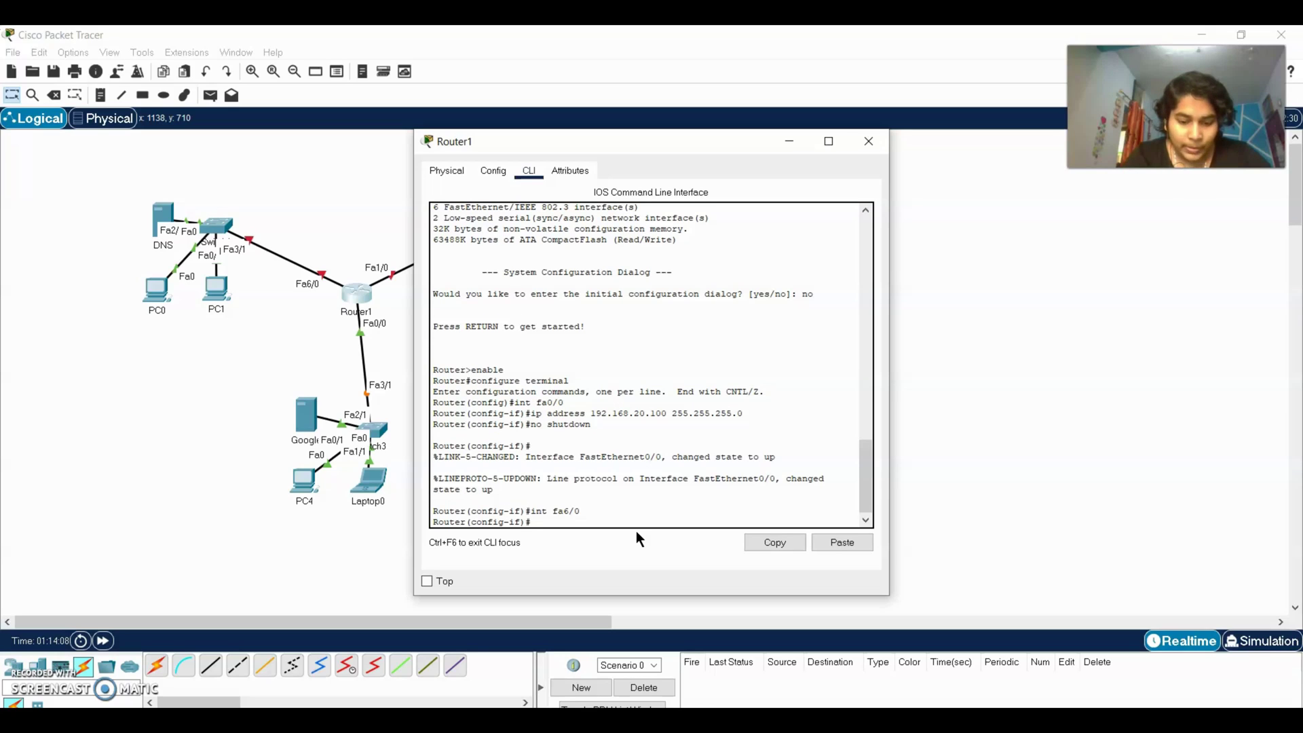
{"action": "type", "text": "ip a"}
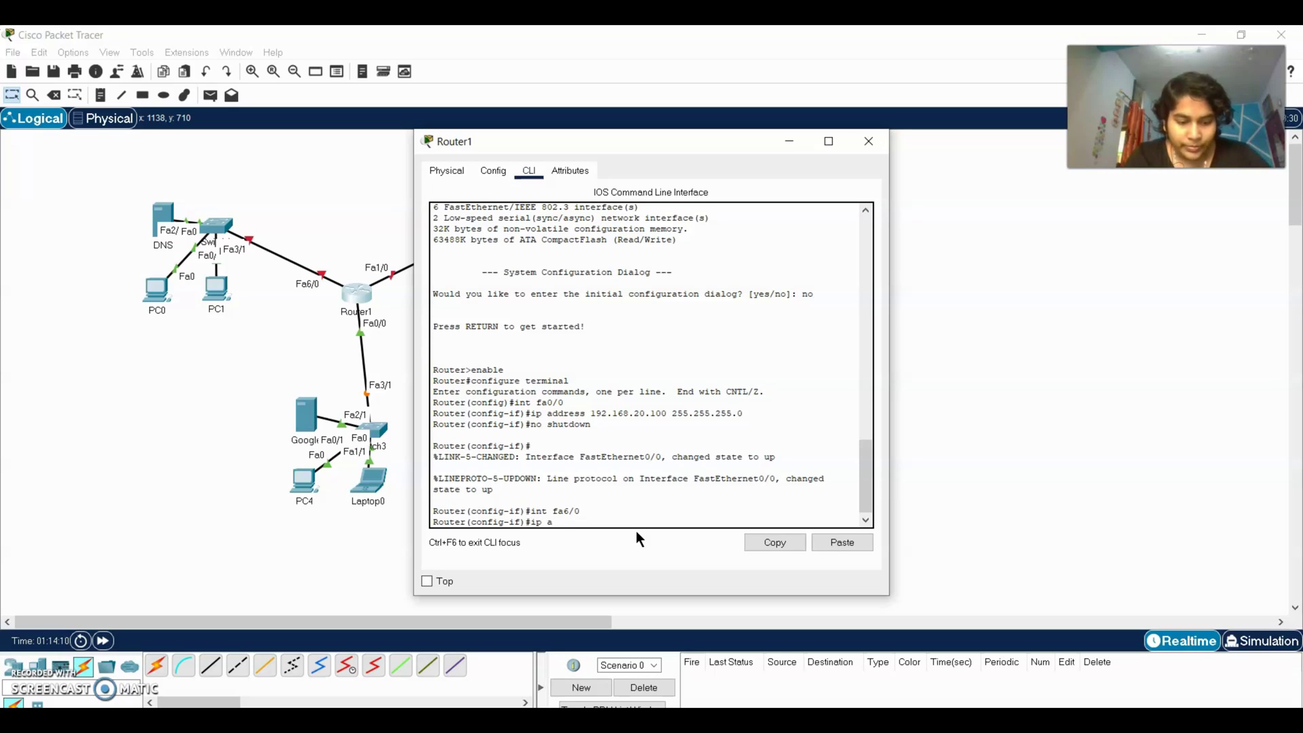
{"action": "type", "text": "ddress"}
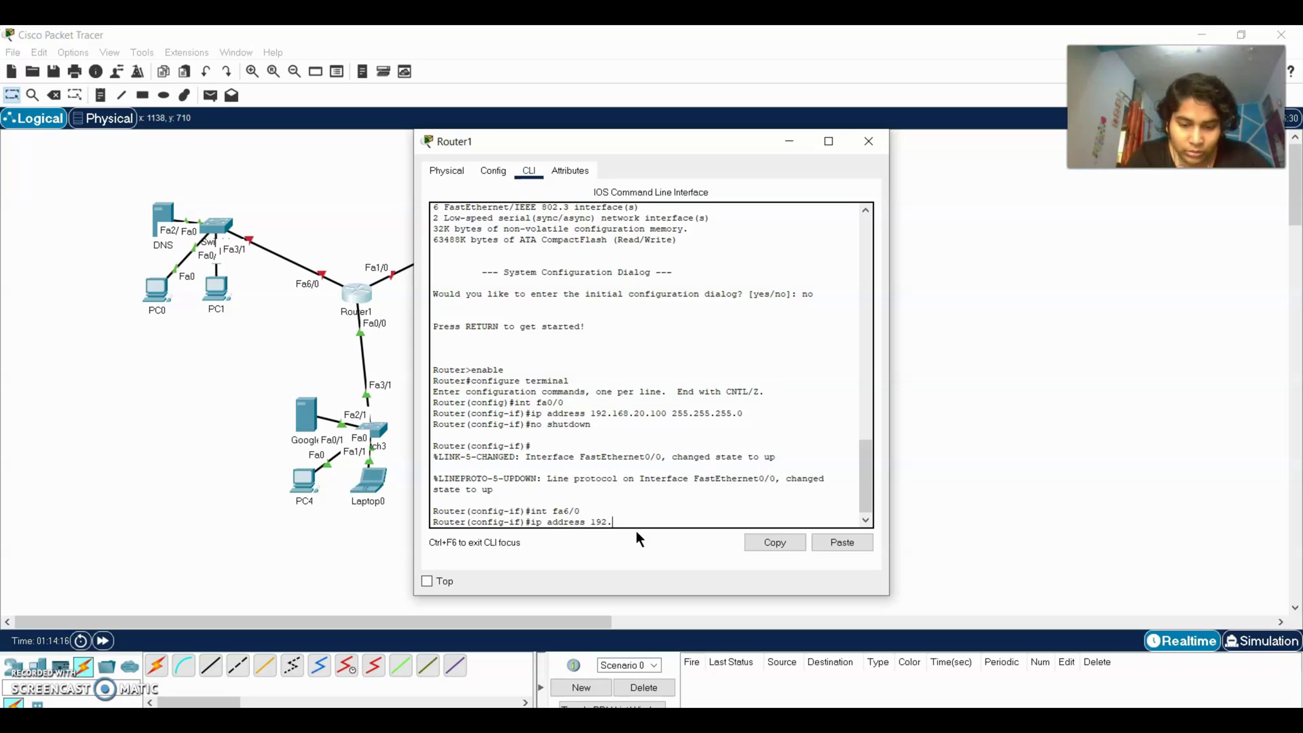
{"action": "type", "text": "192.168.10.100"}
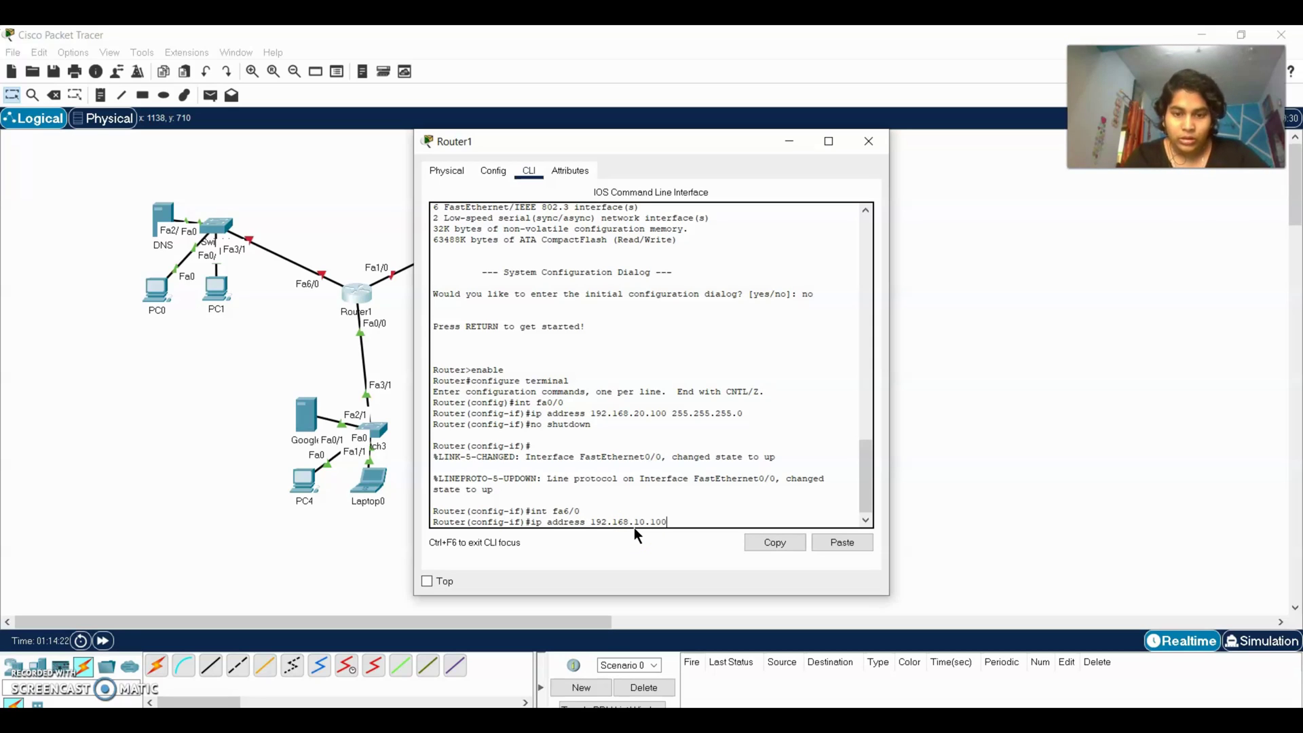
{"action": "type", "text": "25"}
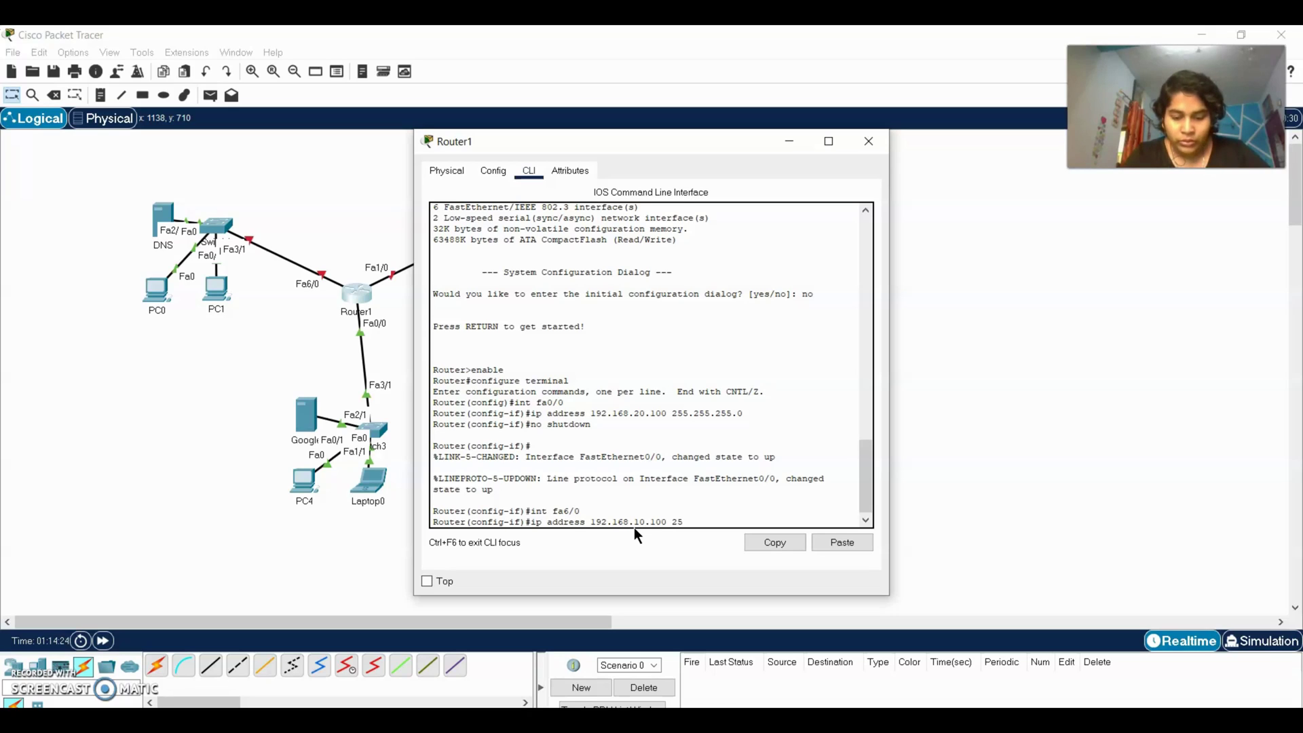
{"action": "type", "text": "5.255.255.0"}
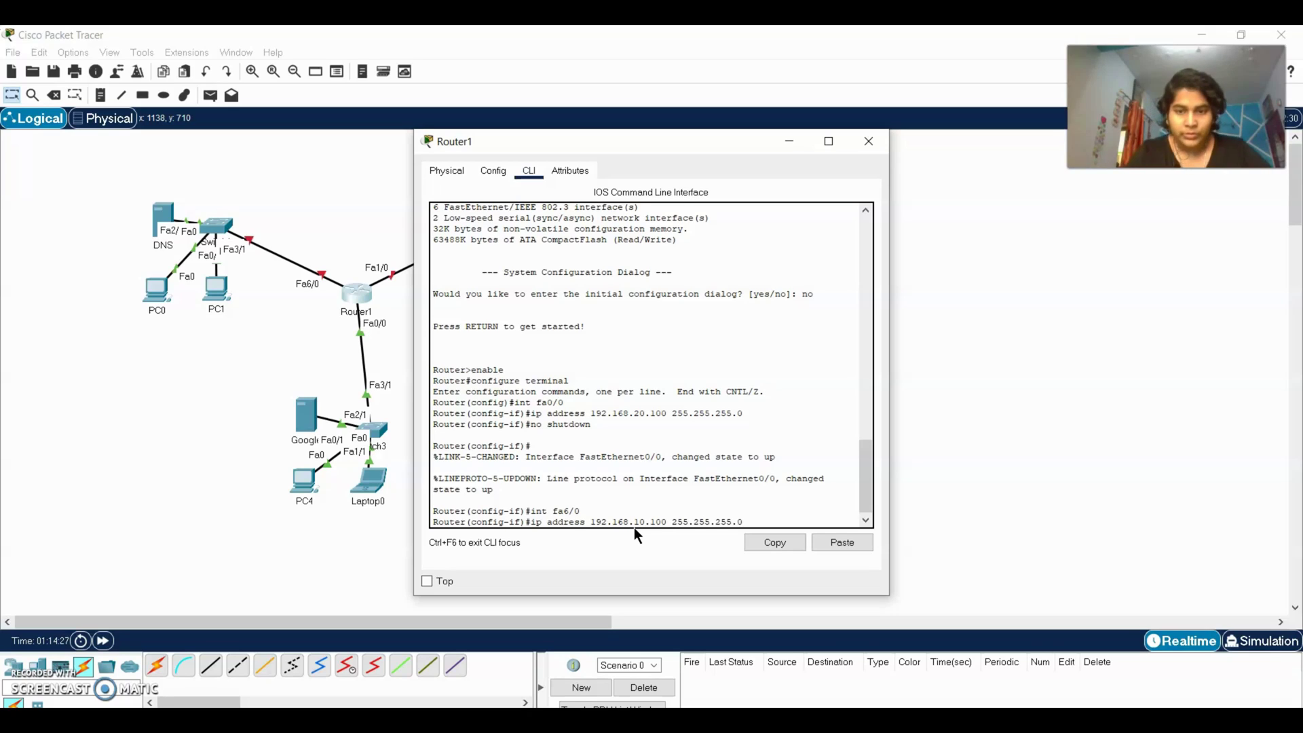
{"action": "key", "text": "Return"}
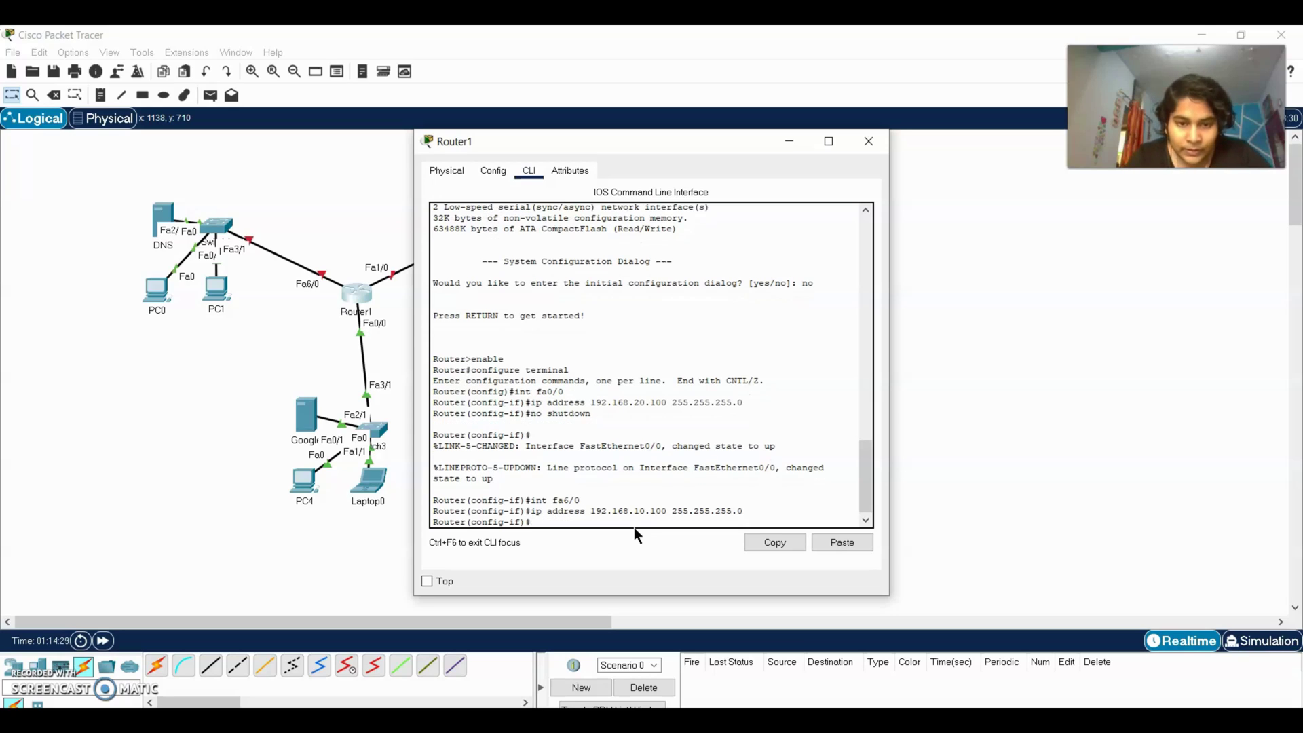
Enable Router1's fa6/0 interface with no shutdown, uncover the DHCP switch group in the workspace, and return to the interface configuration prompt.
{"action": "type", "text": "no shu"}
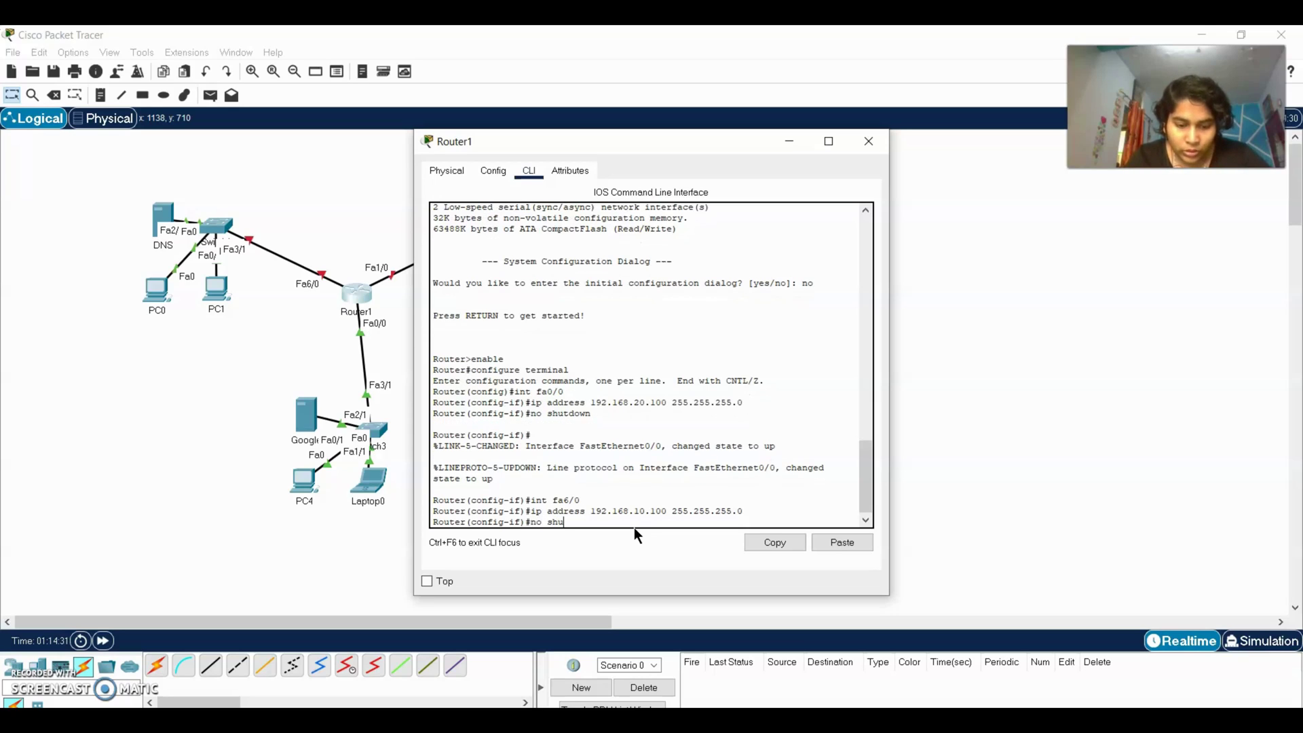
{"action": "type", "text": "tdown"}
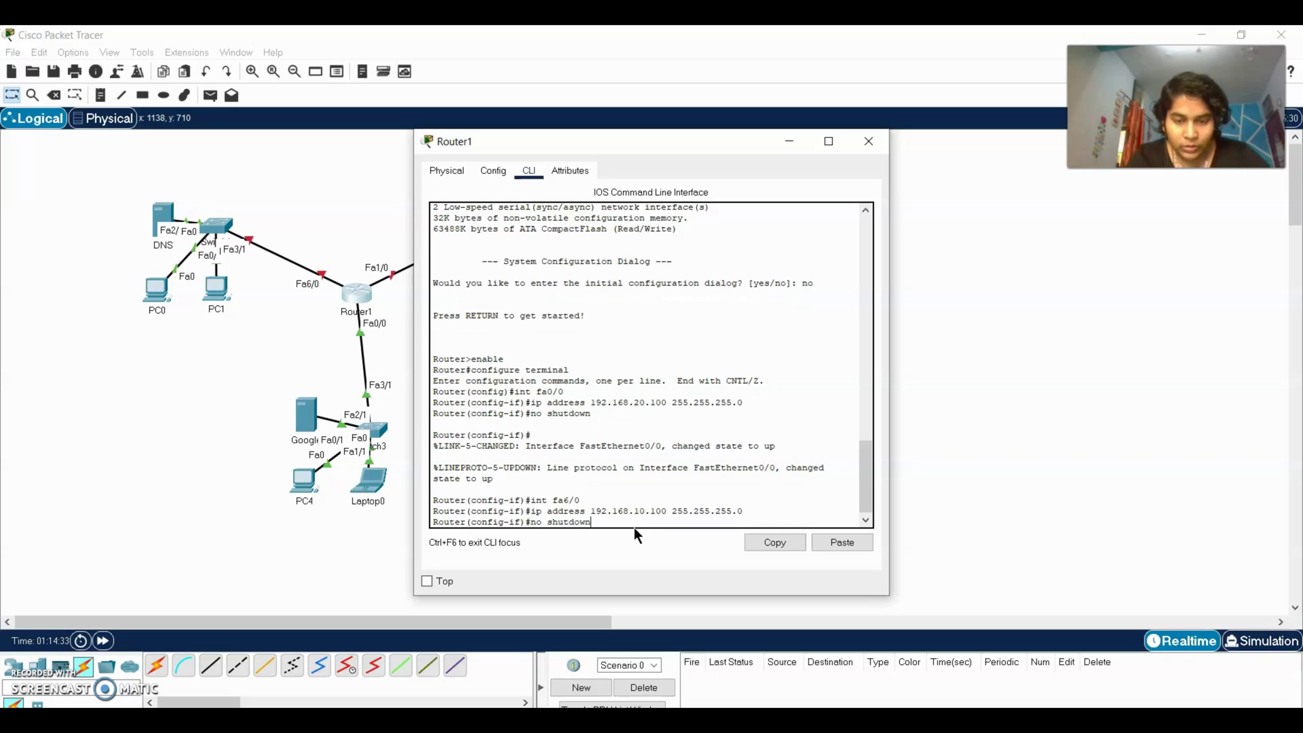
{"action": "key", "text": "Return"}
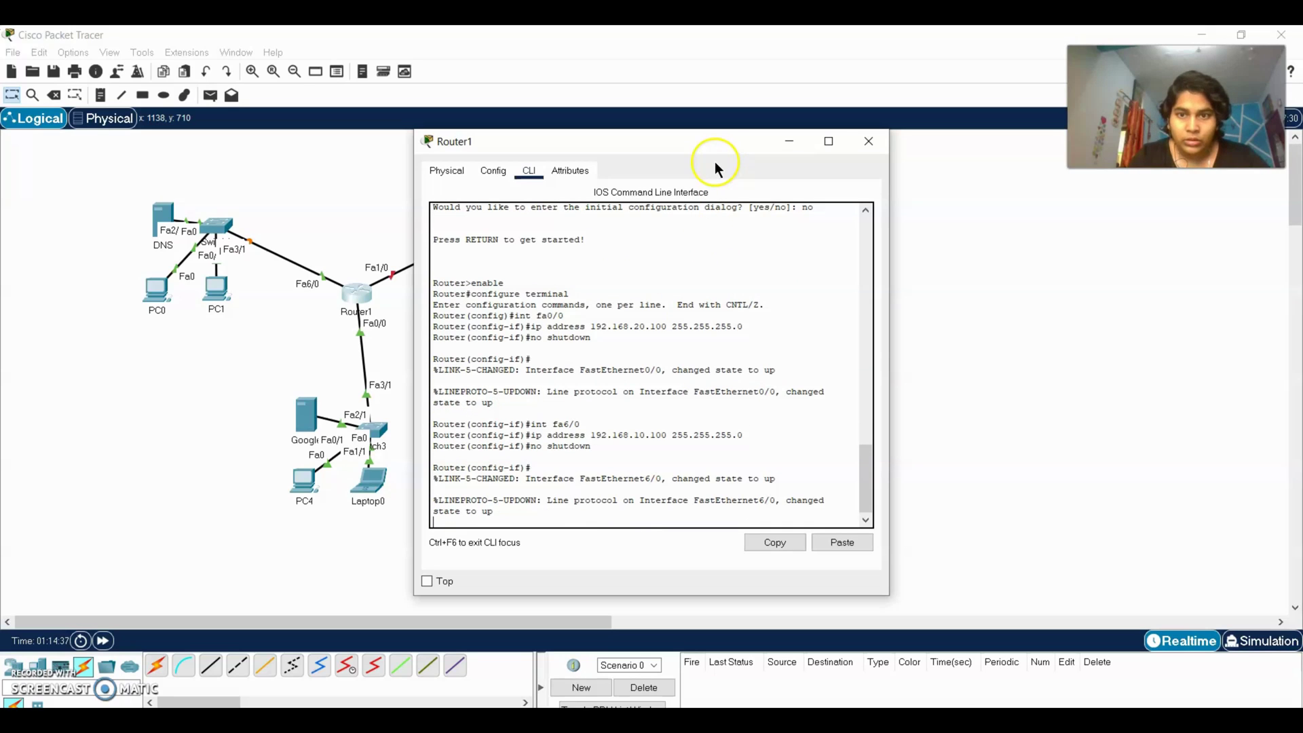
{"action": "left_click_drag", "start_coordinate": [703, 145], "coordinate": [861, 149]}
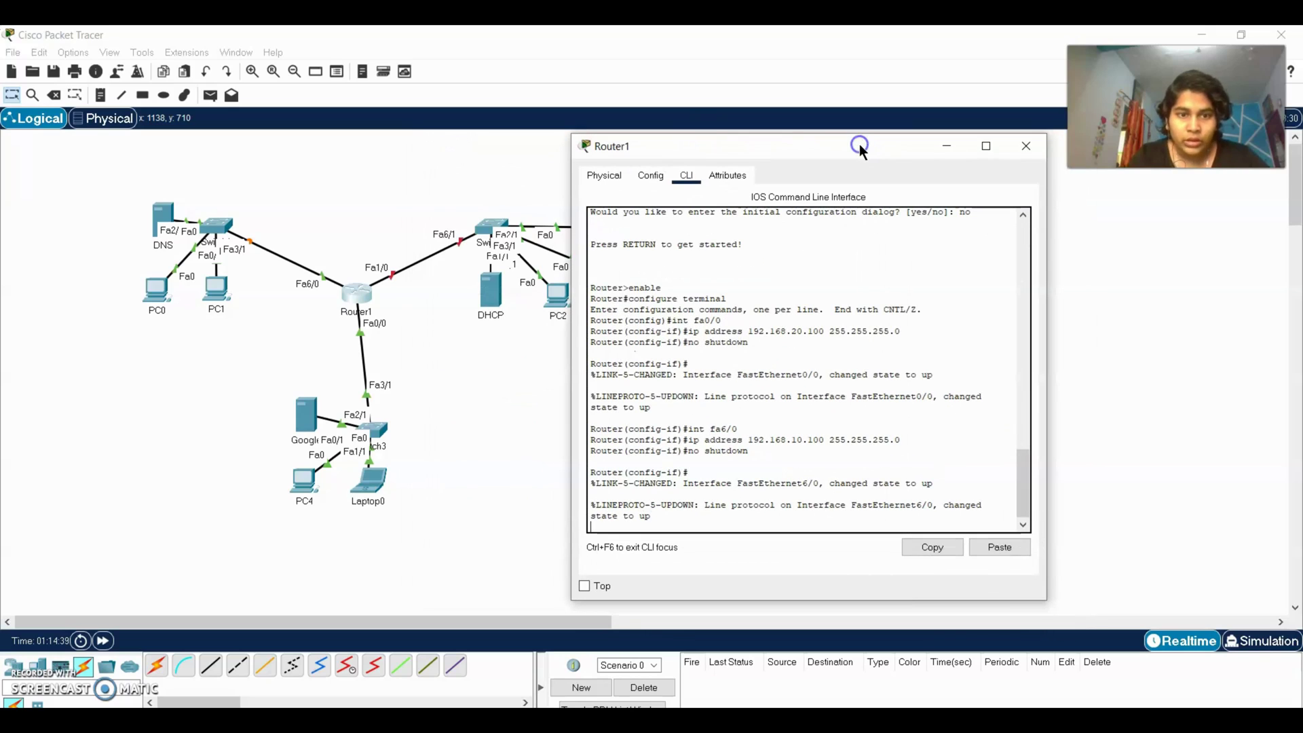
{"action": "key", "text": "Return"}
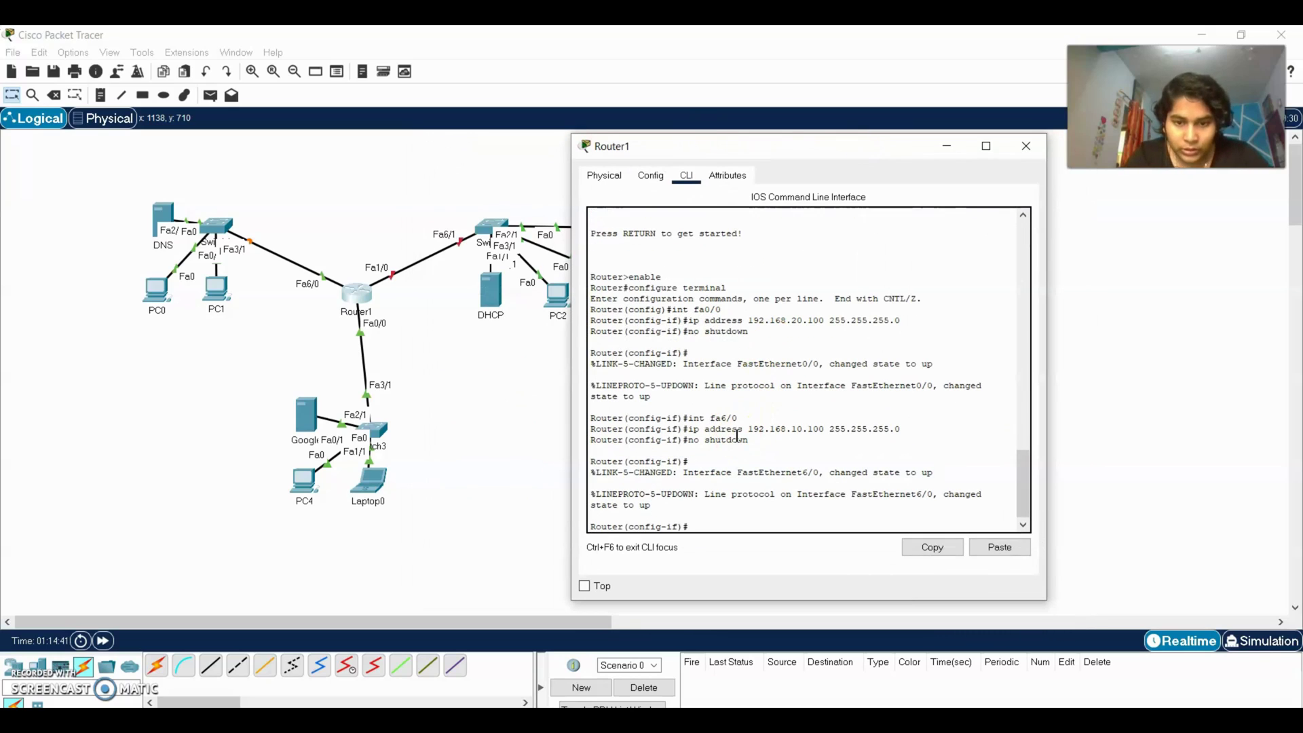
Select Router1's interface fa1/0 and assign it the IP address 192.168.30.100 with subnet mask 255.255.255.0.
{"action": "type", "text": "int"}
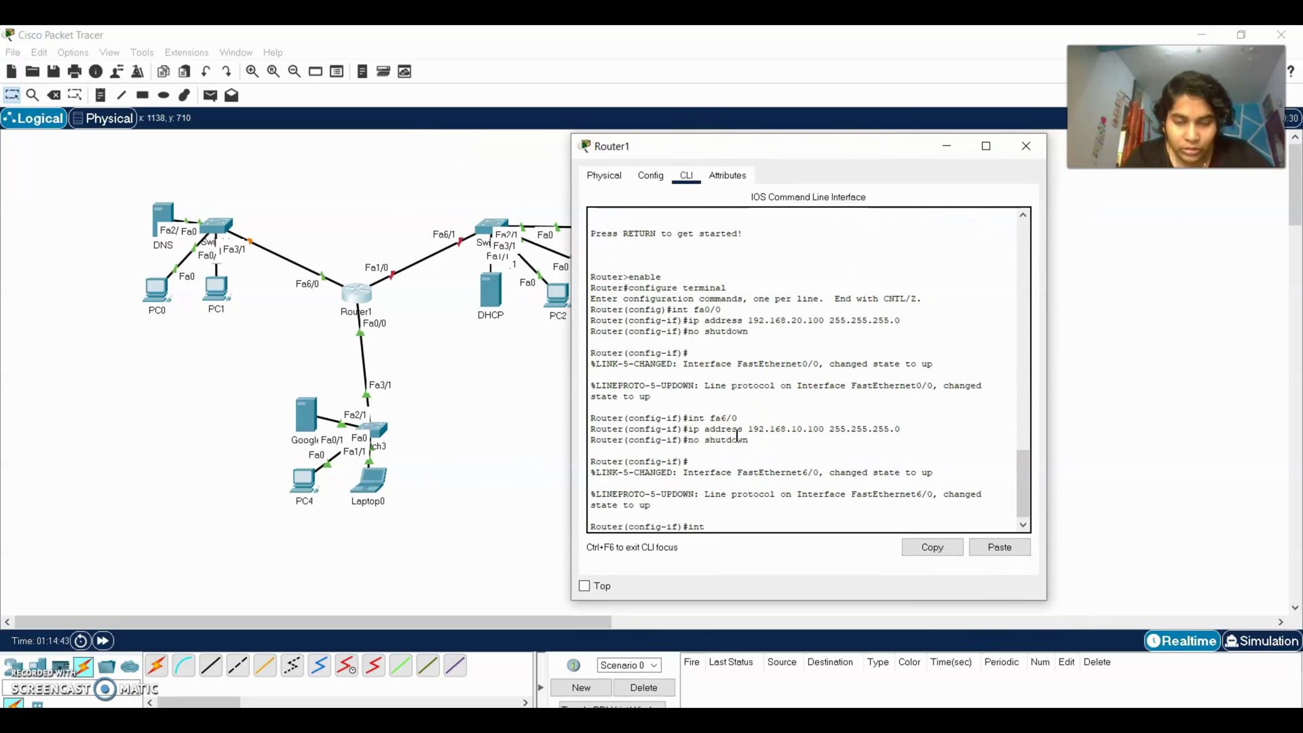
{"action": "type", "text": " fa"}
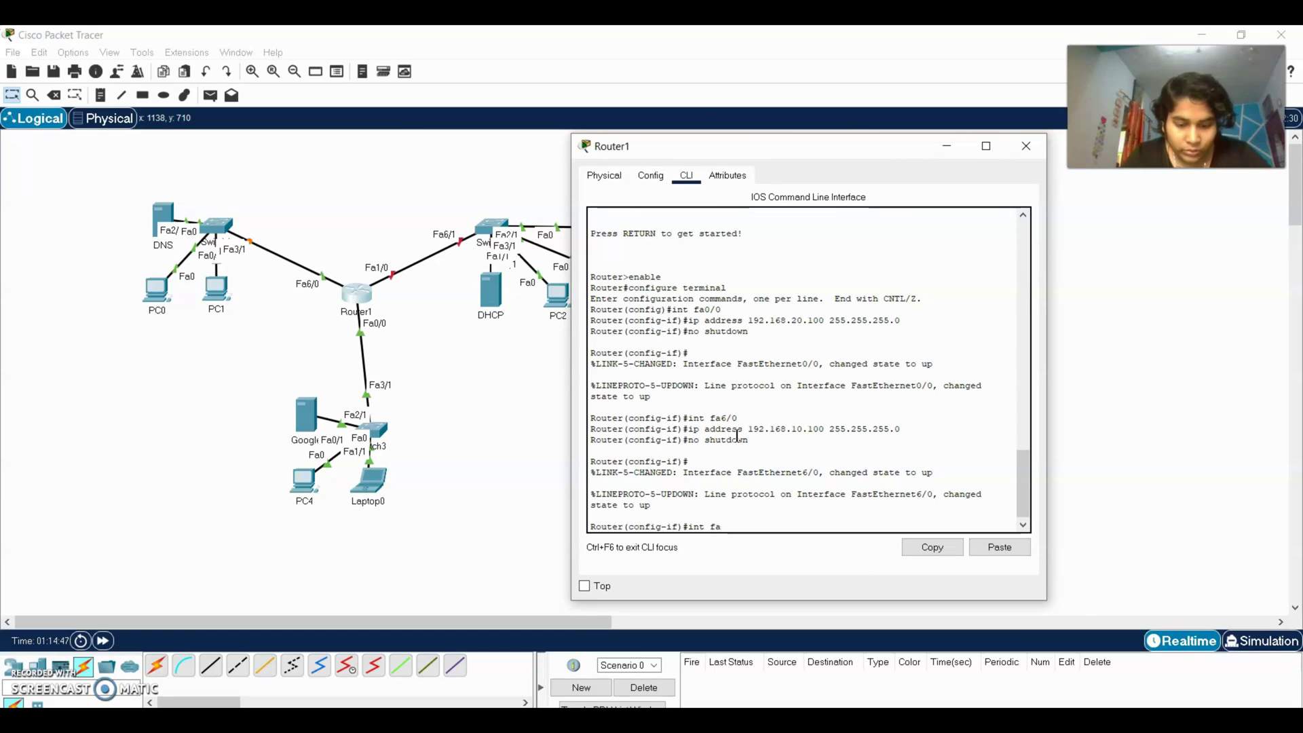
{"action": "type", "text": "1/0"}
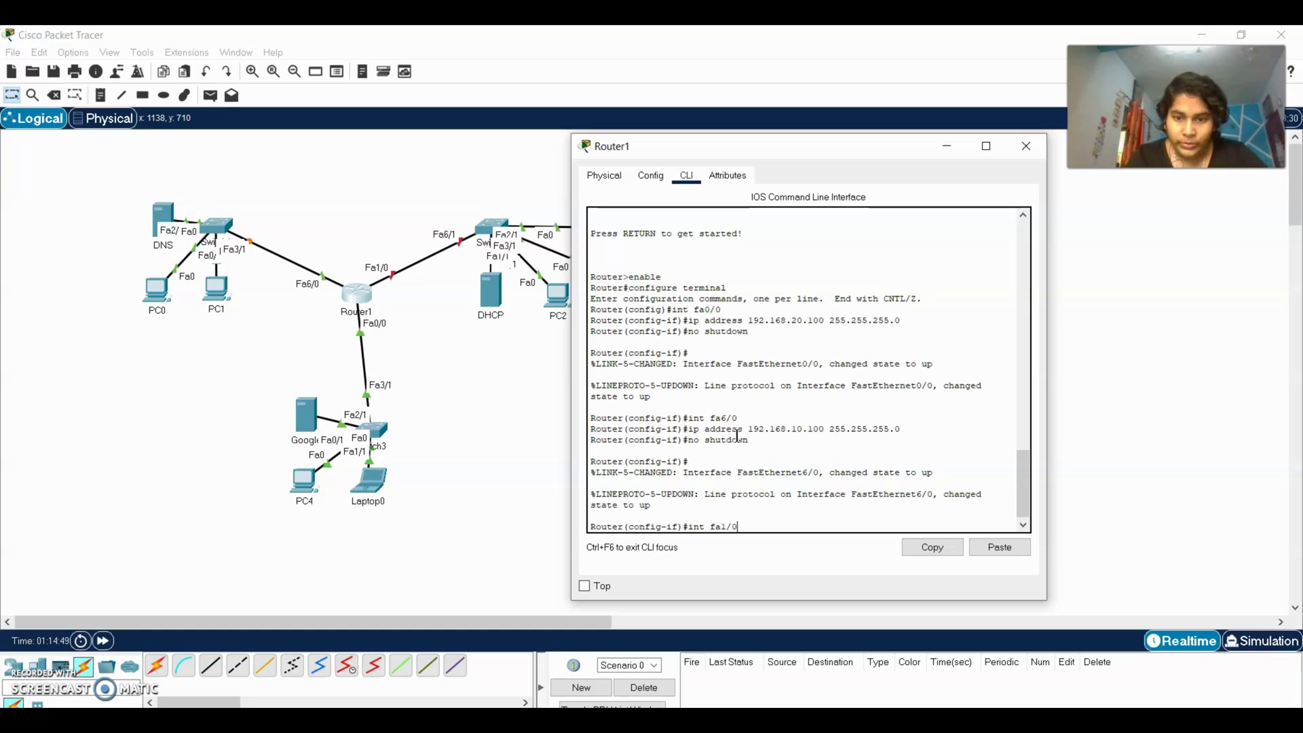
{"action": "key", "text": "Return"}
{"action": "type", "text": "ig-if)#i"}
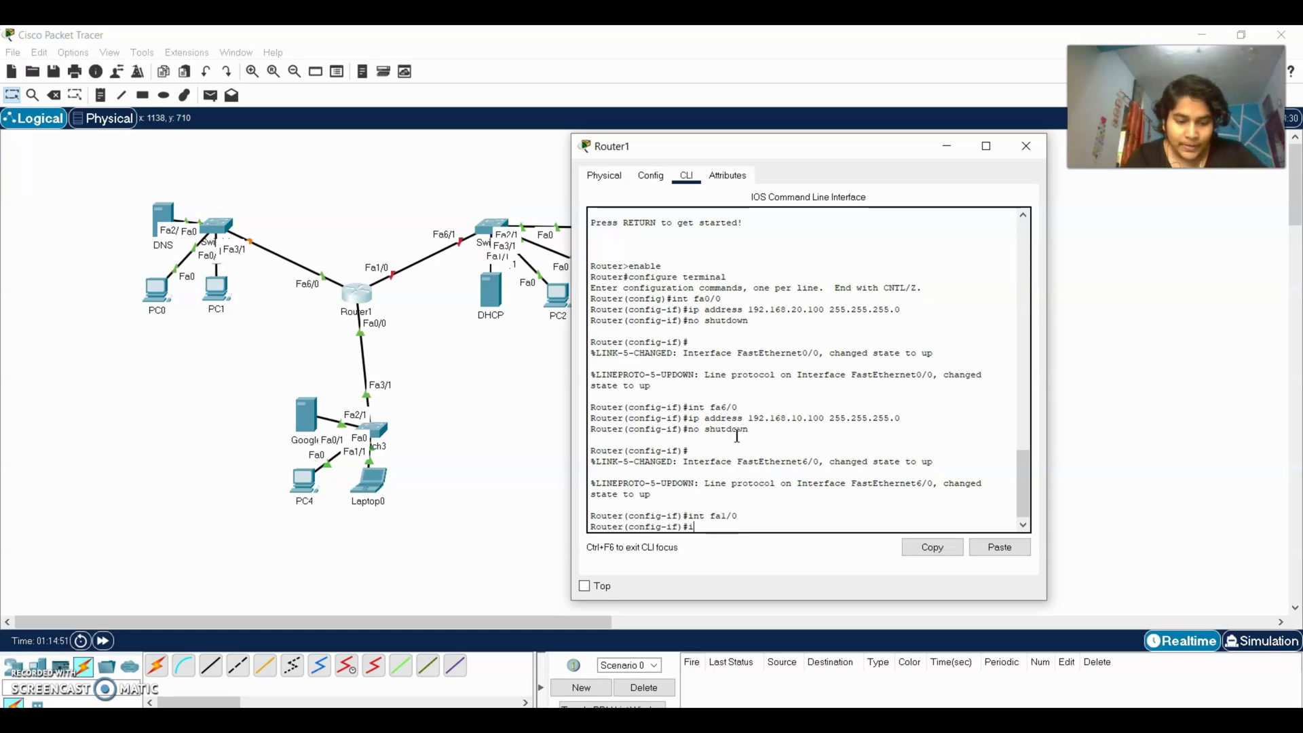
{"action": "type", "text": "p a"}
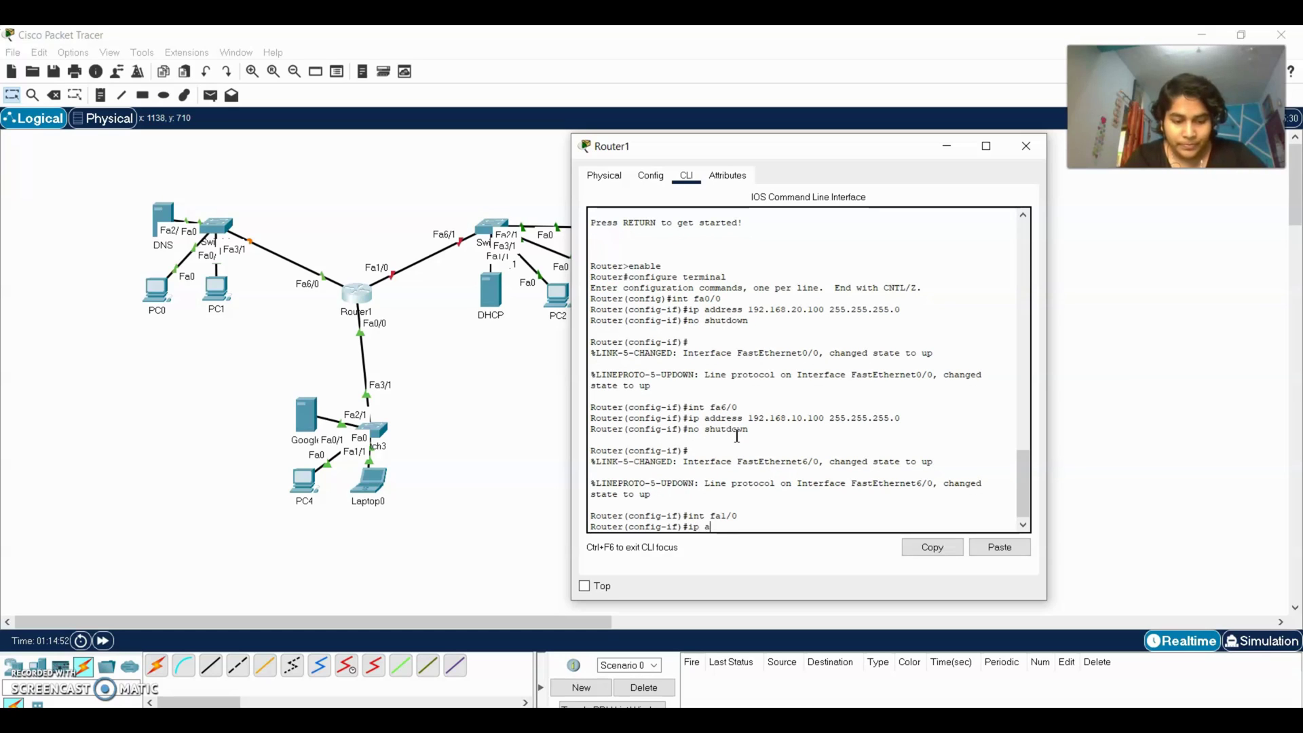
{"action": "type", "text": "ddress 192.16"}
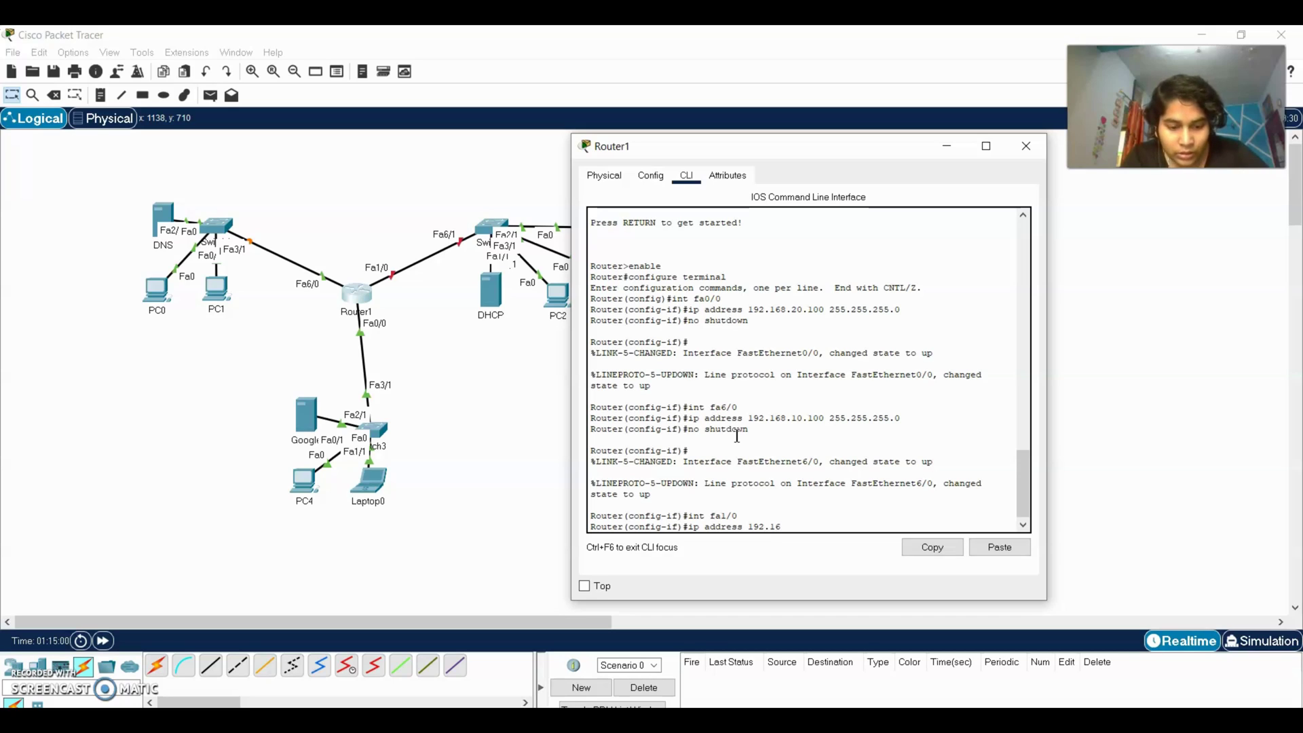
{"action": "type", "text": "8"}
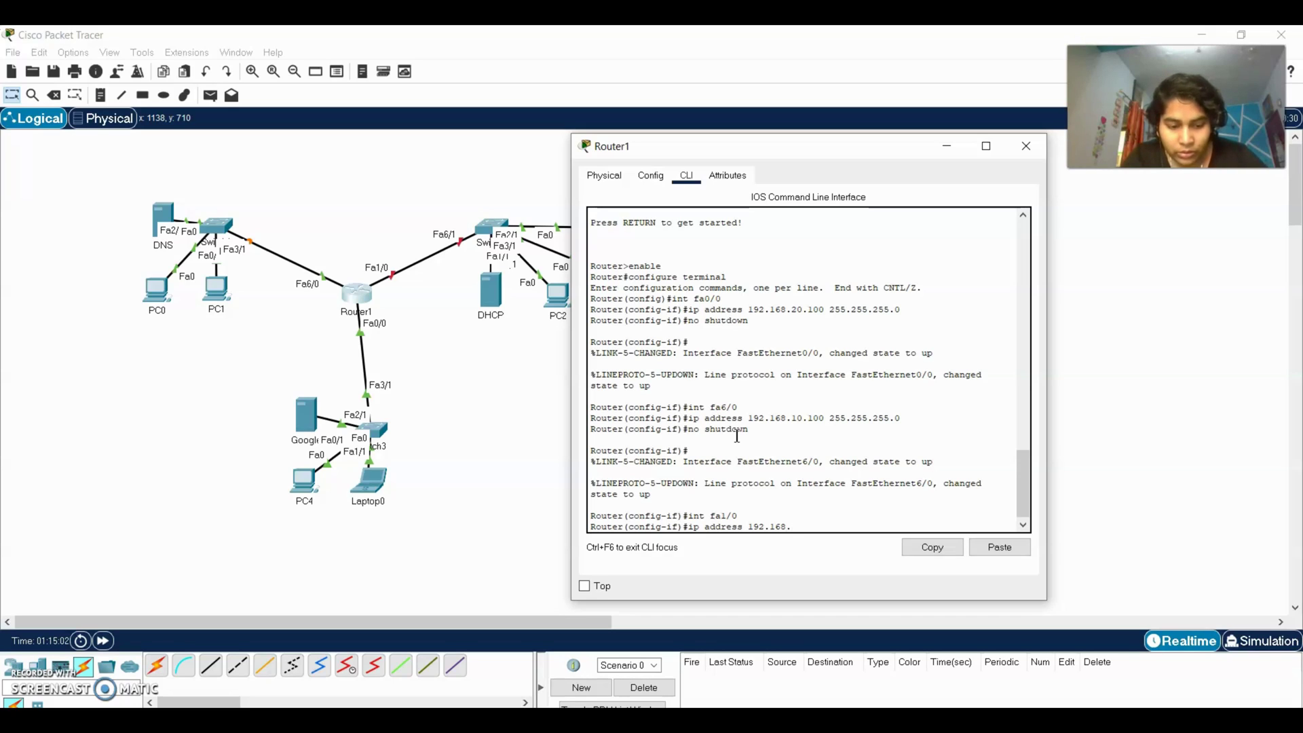
{"action": "type", "text": ".30"}
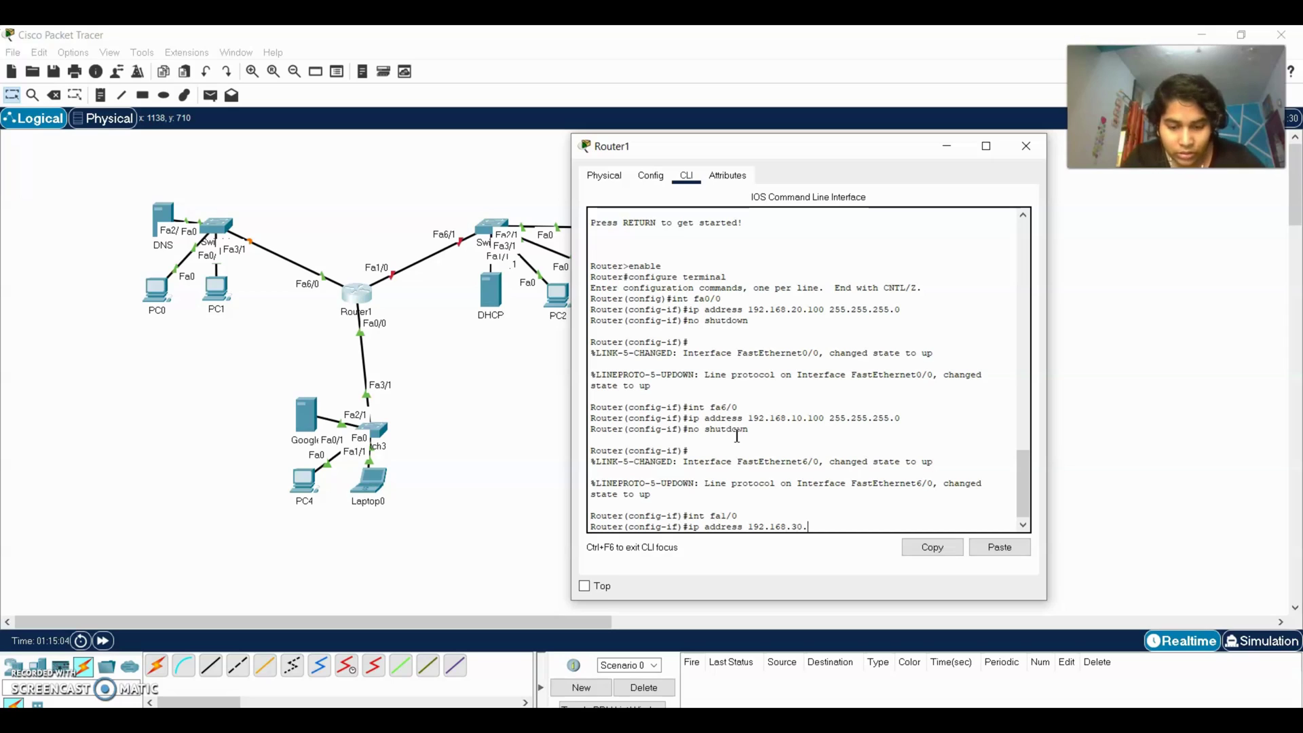
{"action": "type", "text": ".100 2"}
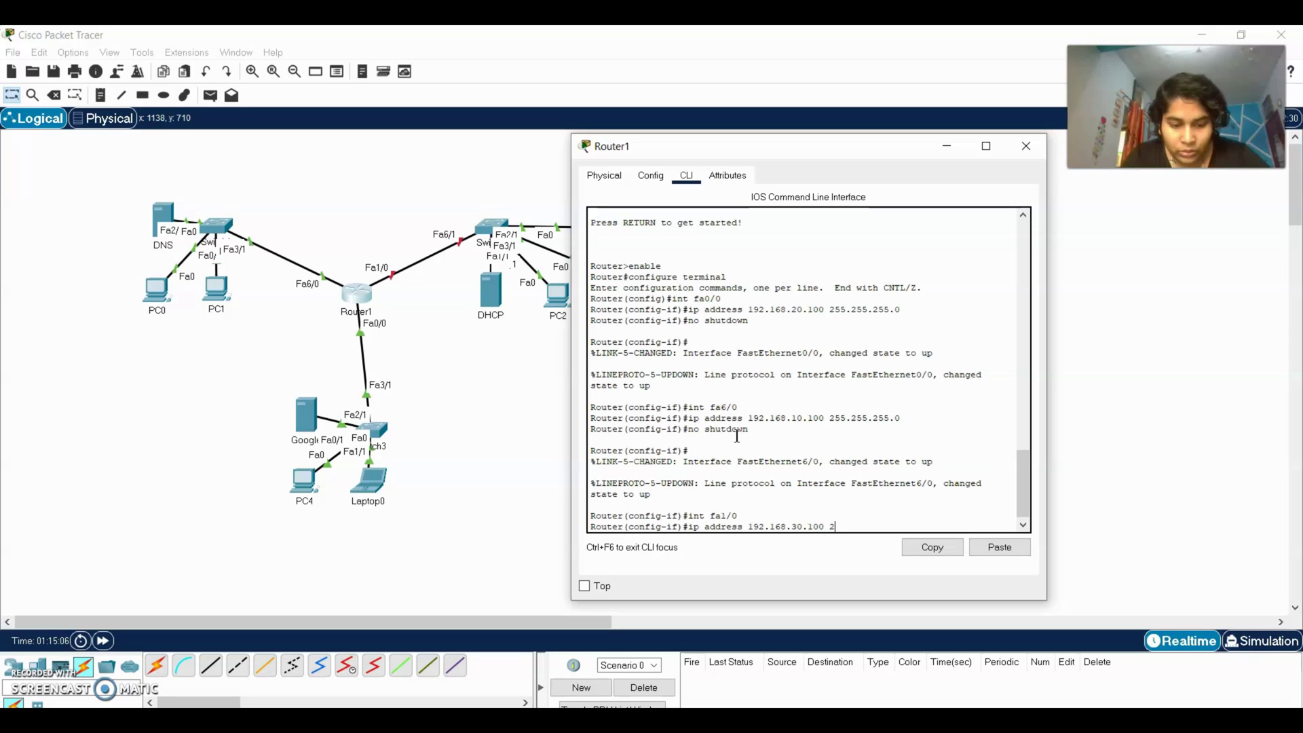
{"action": "type", "text": "55.255"}
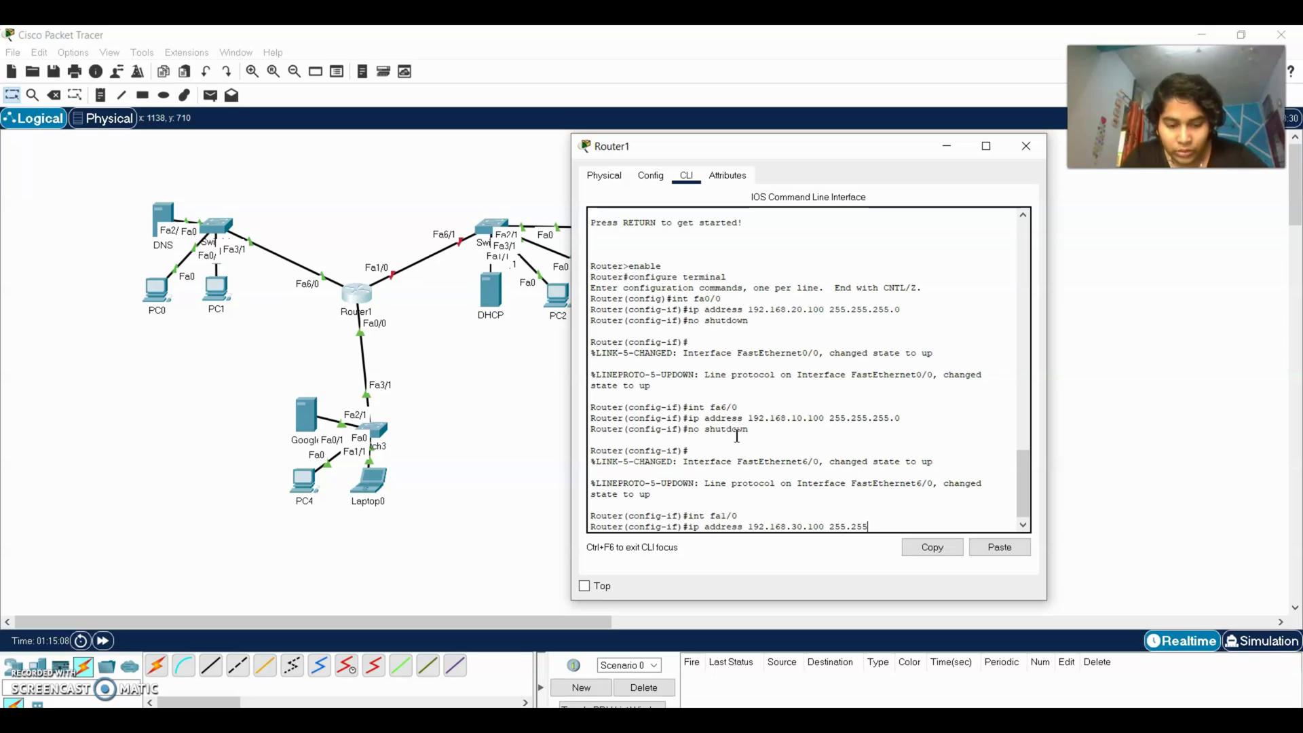
{"action": "type", "text": ".255."}
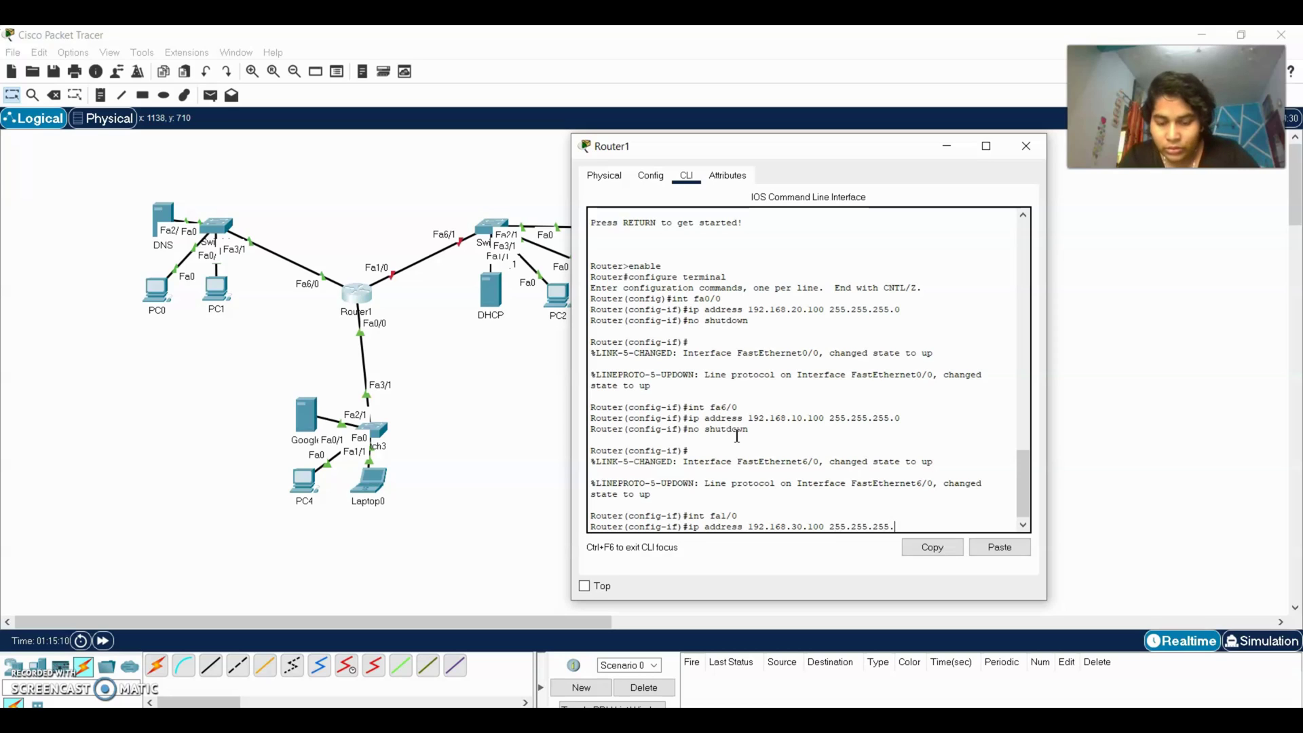
{"action": "type", "text": "0"}
{"action": "key", "text": "Return"}
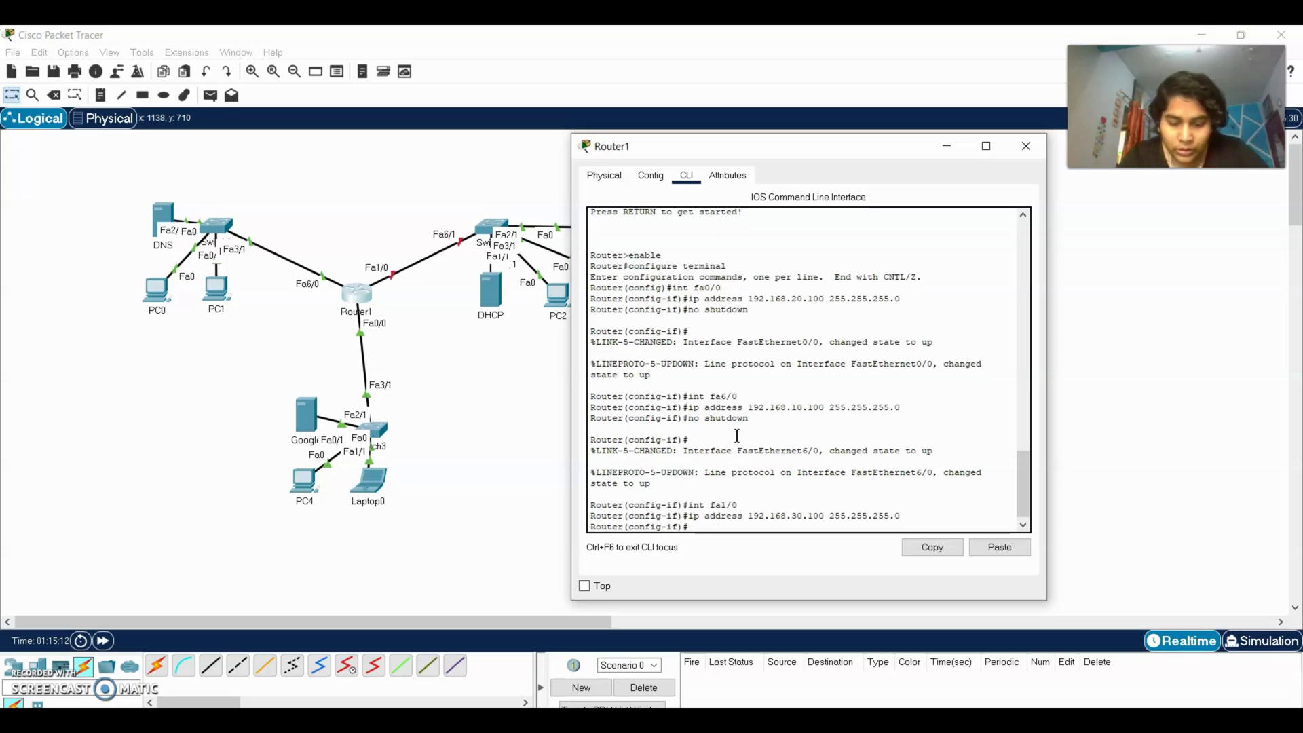
Enable Router1's fa1/0 interface with no shutdown and close the Router1 window.
{"action": "type", "text": "no shut"}
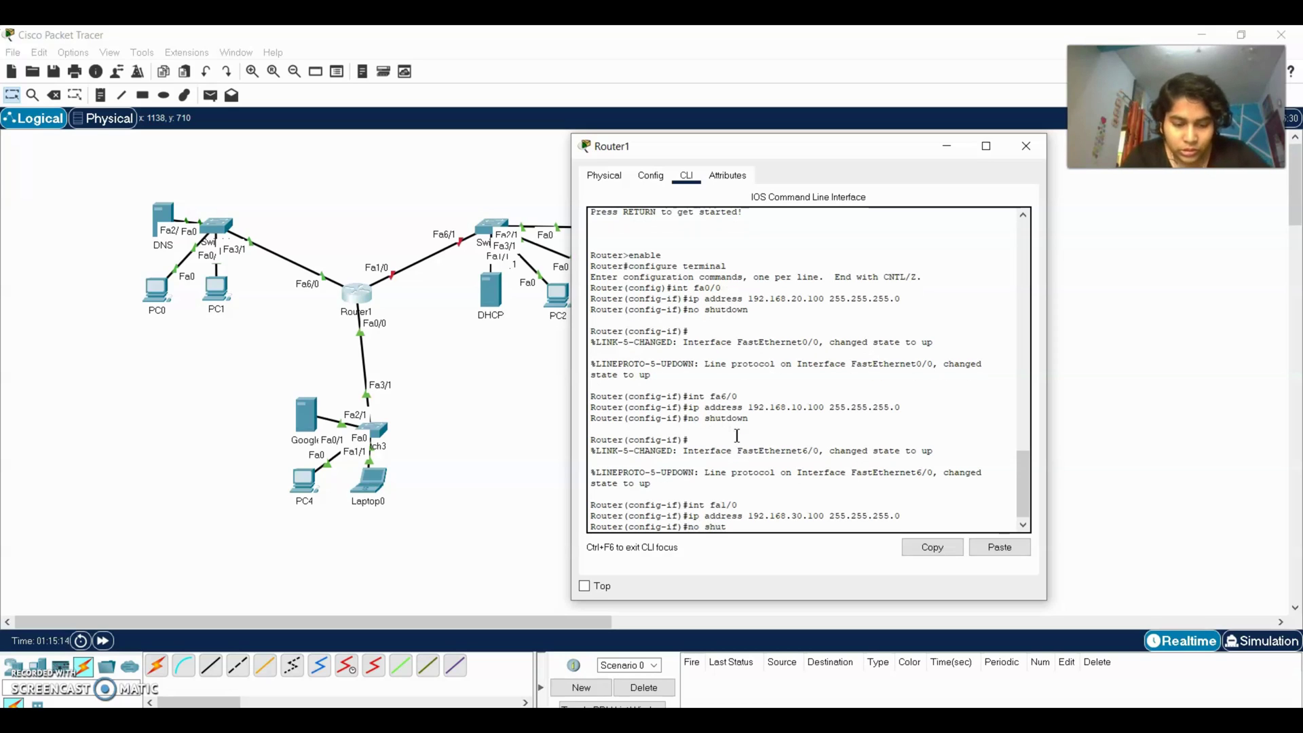
{"action": "type", "text": "down"}
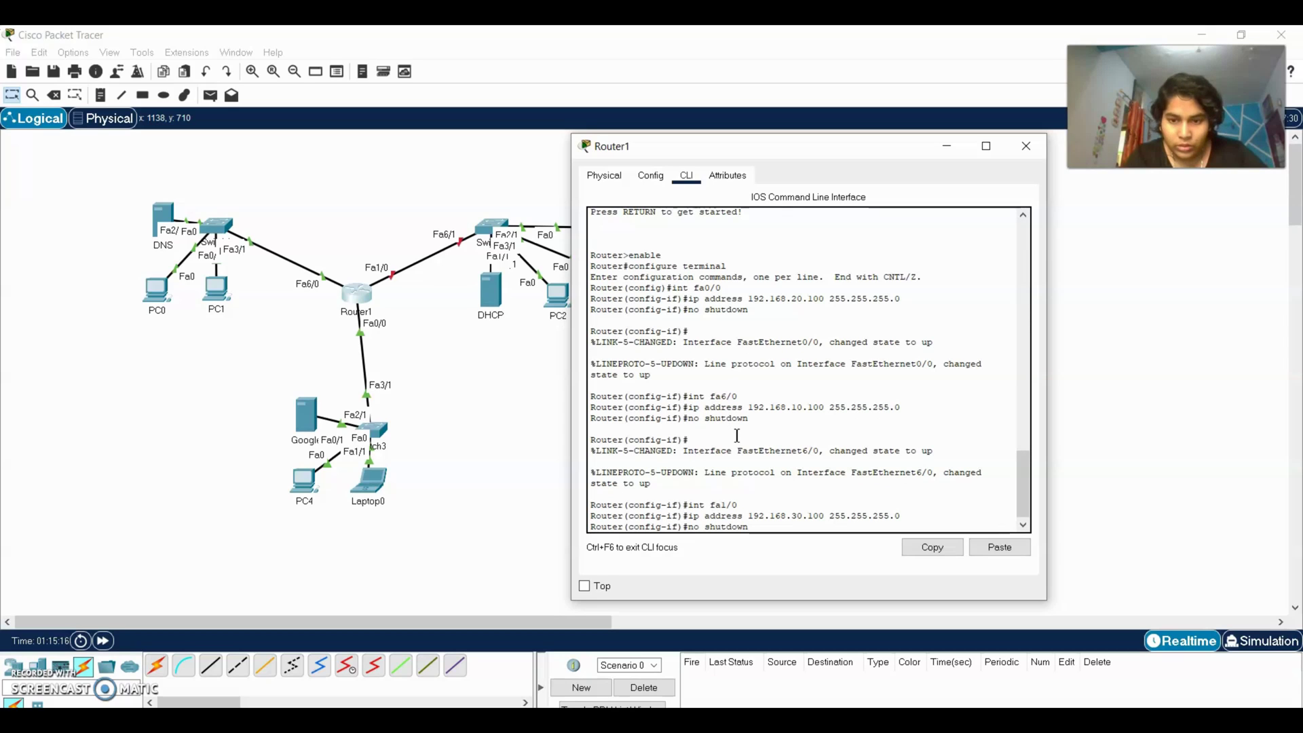
{"action": "key", "text": "Return"}
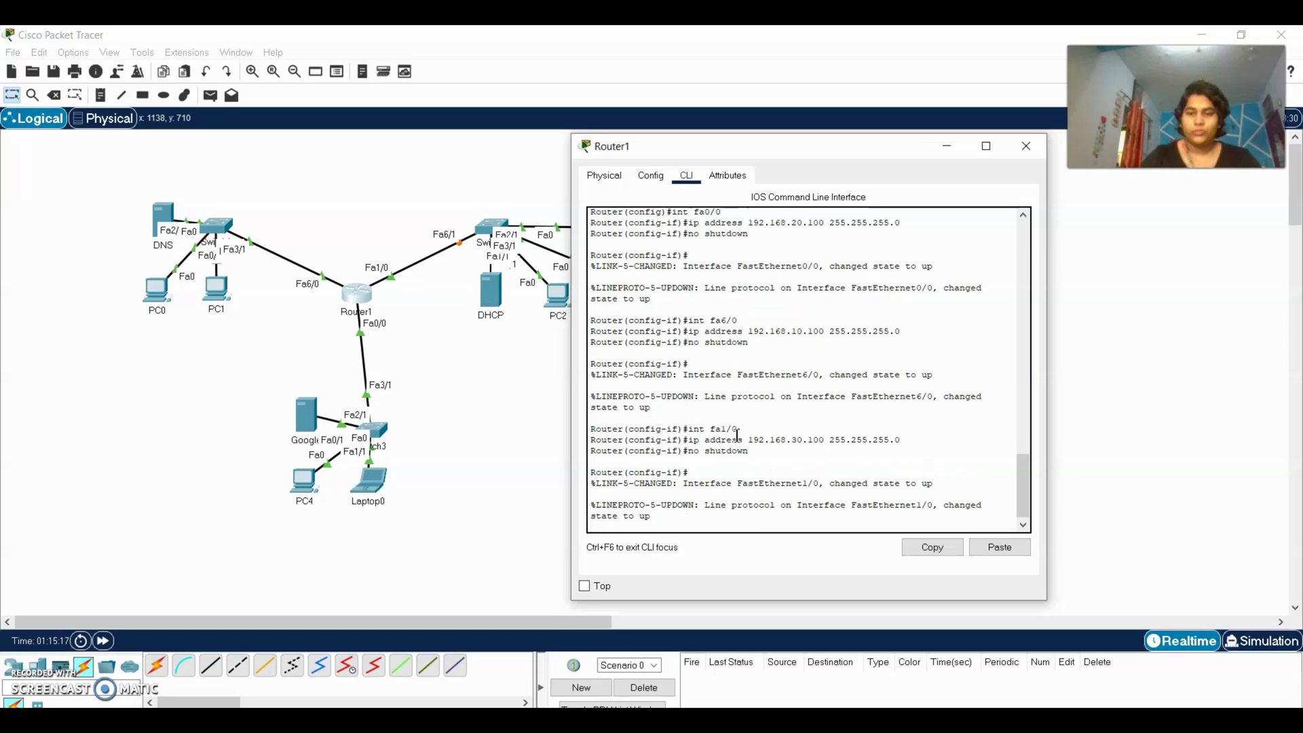
{"action": "left_click", "coordinate": [773, 411]}
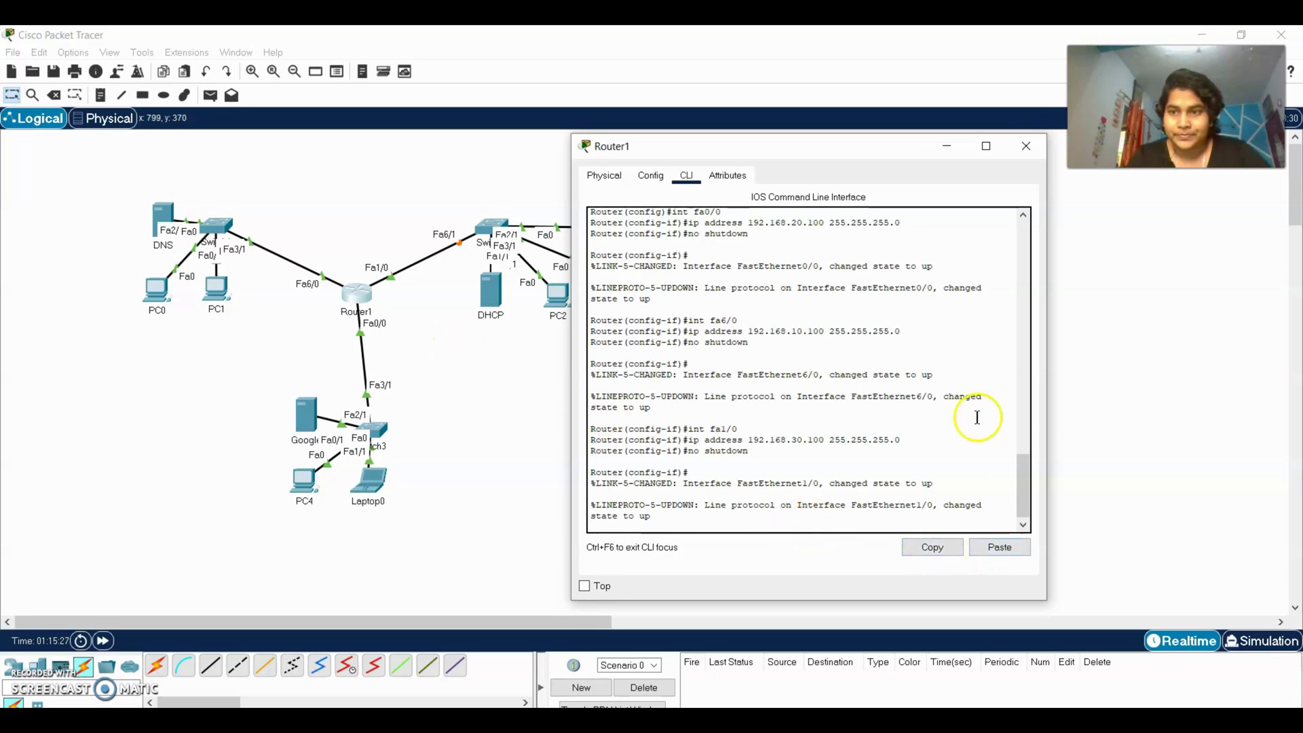
{"action": "left_click", "coordinate": [1034, 148]}
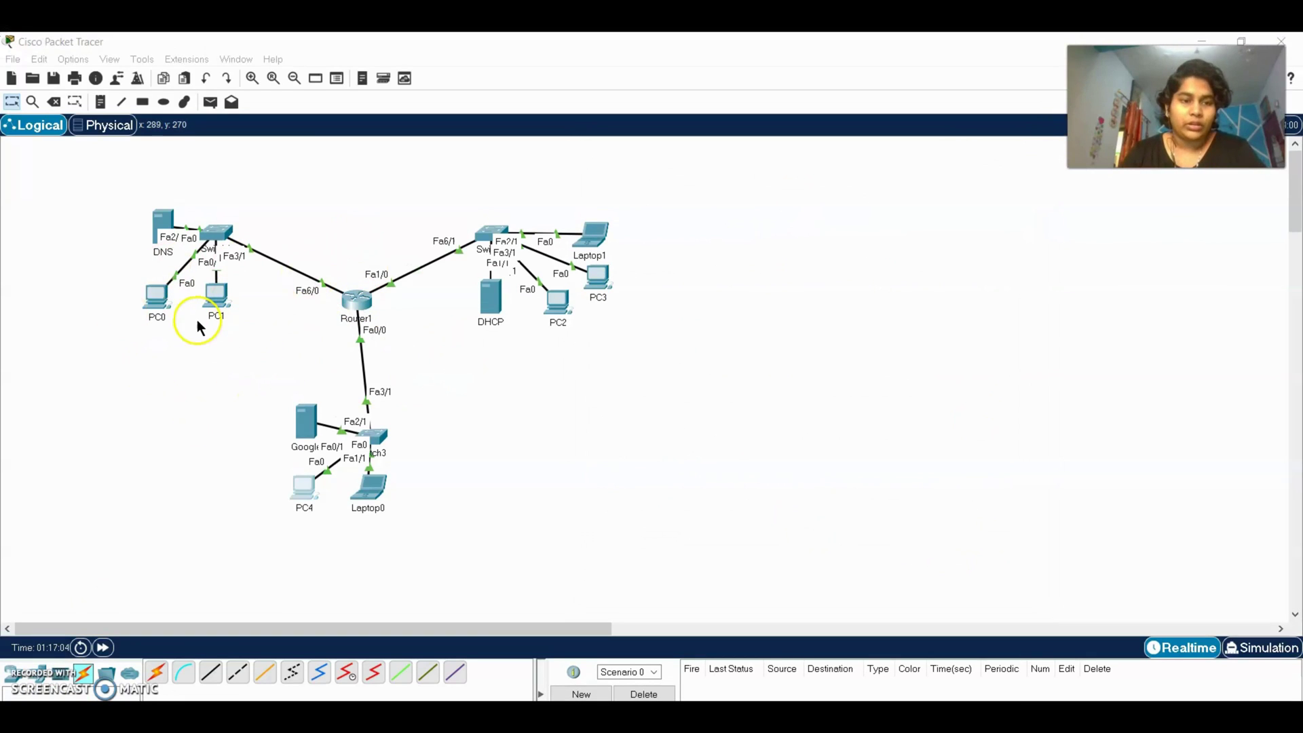
{"action": "left_click", "coordinate": [160, 304]}
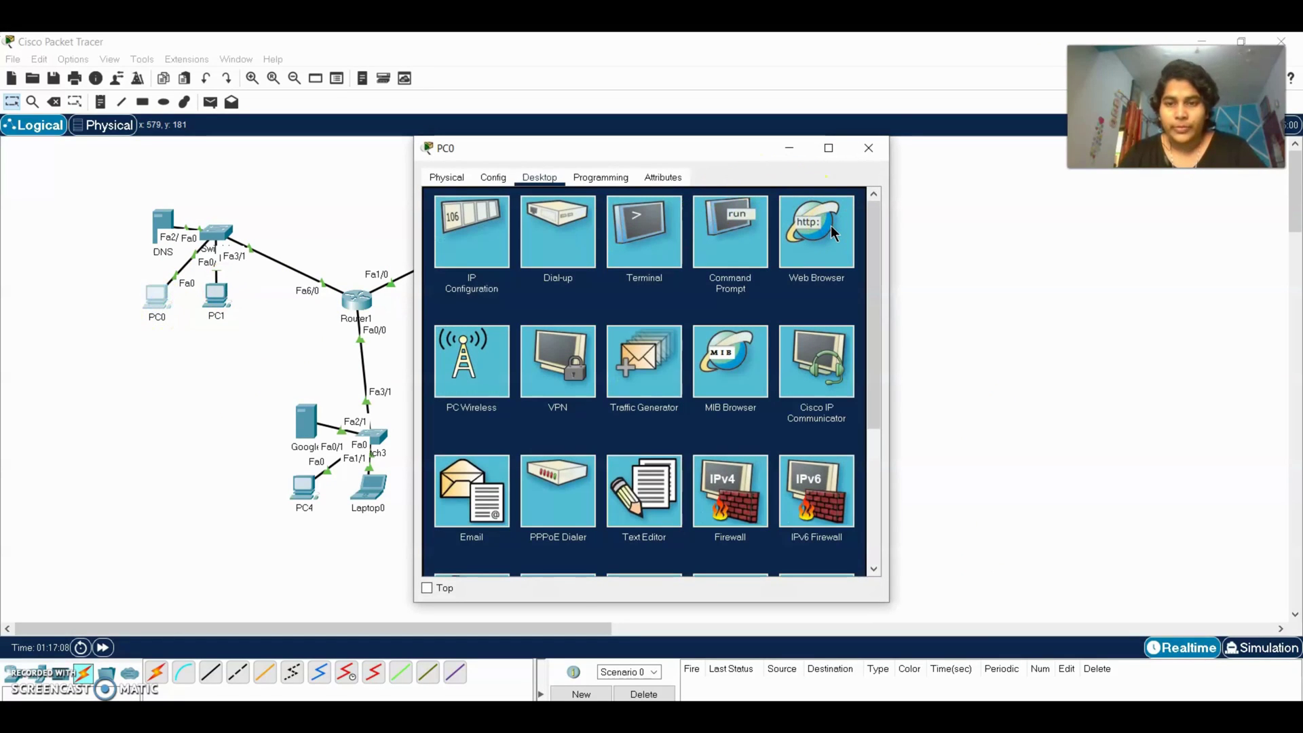
{"action": "left_click", "coordinate": [812, 239]}
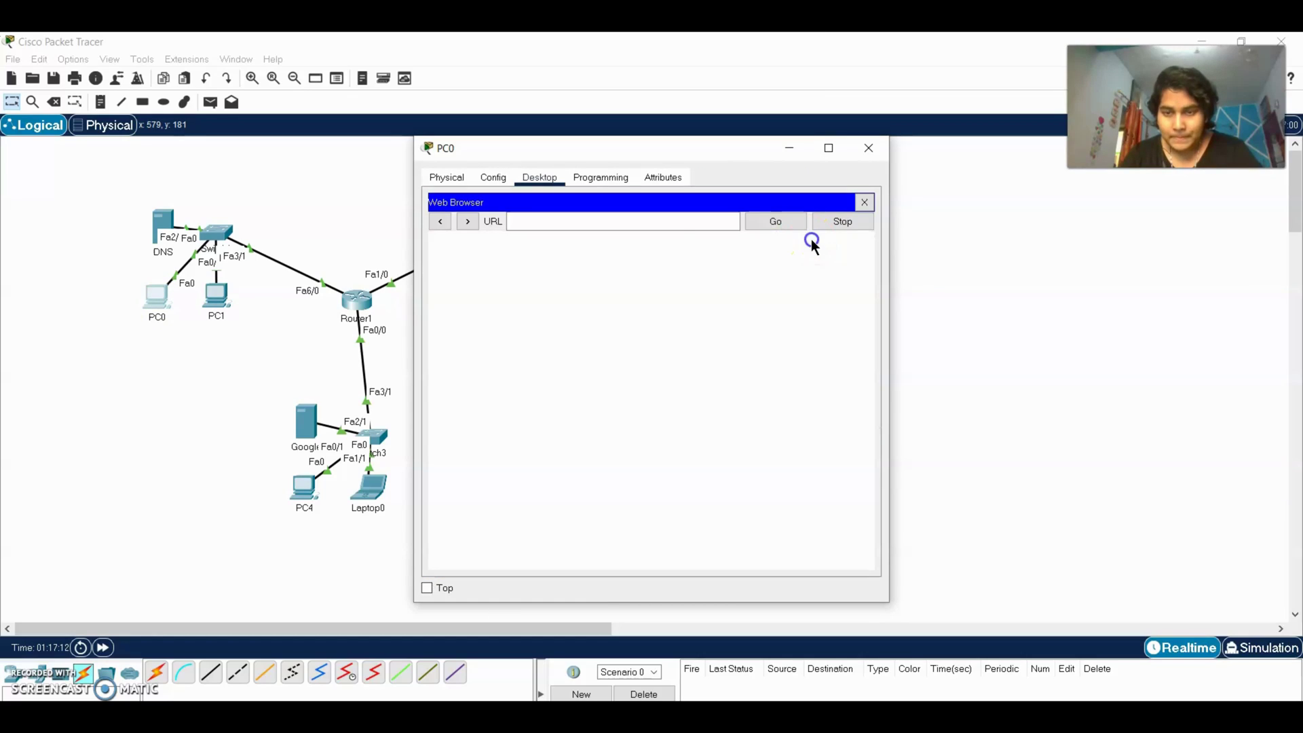
{"action": "left_click", "coordinate": [672, 222]}
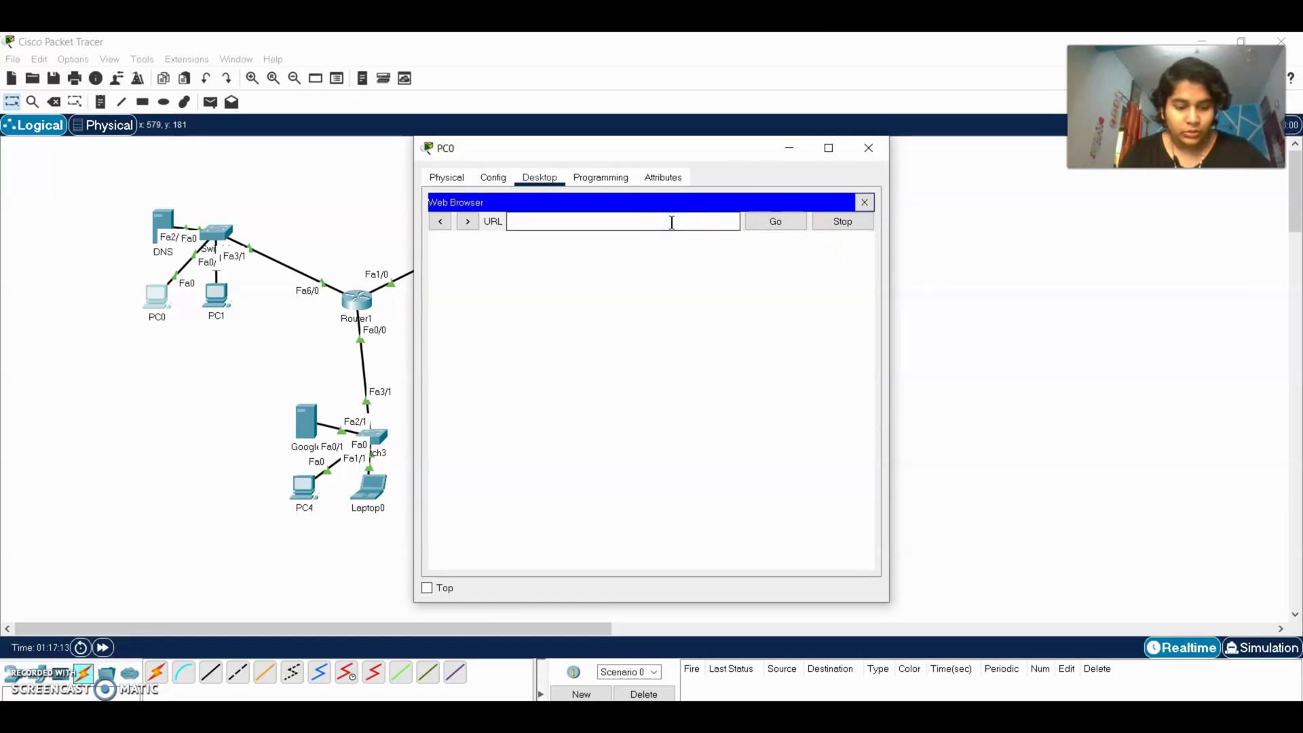
{"action": "type", "text": "www.g"}
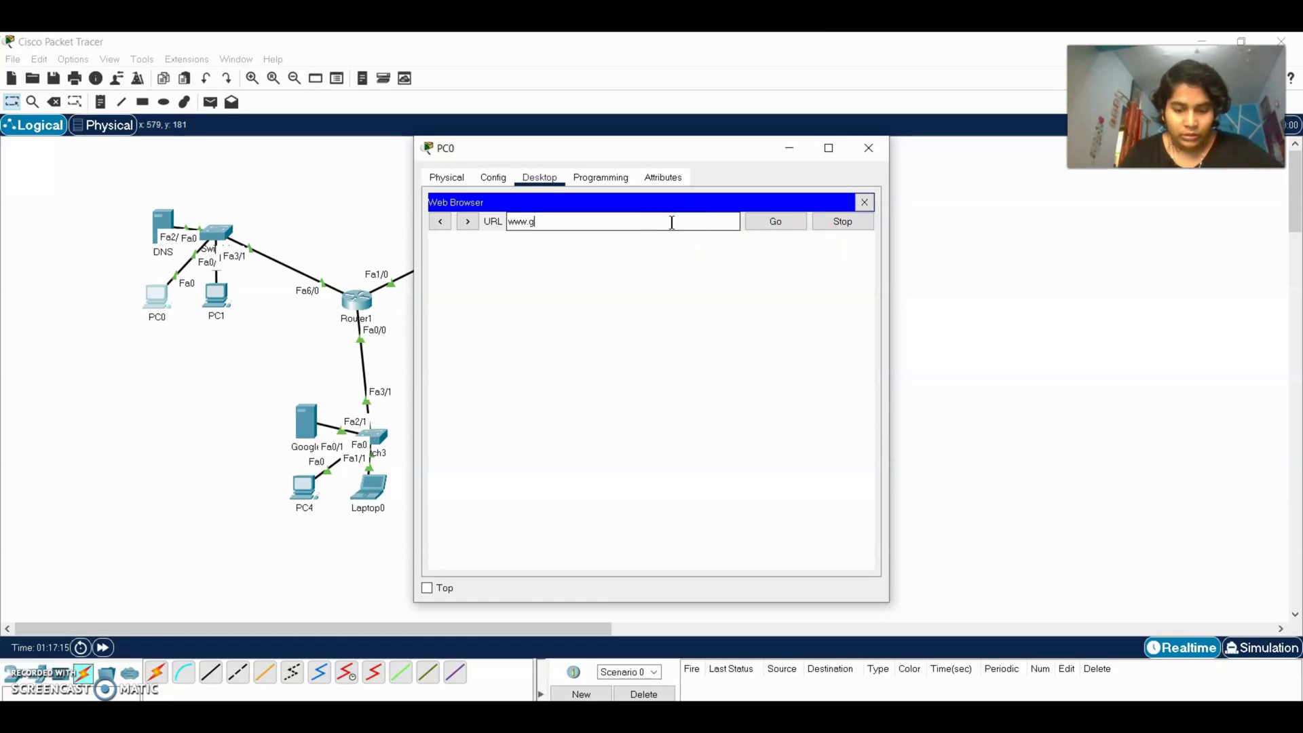
{"action": "type", "text": "oogle.com"}
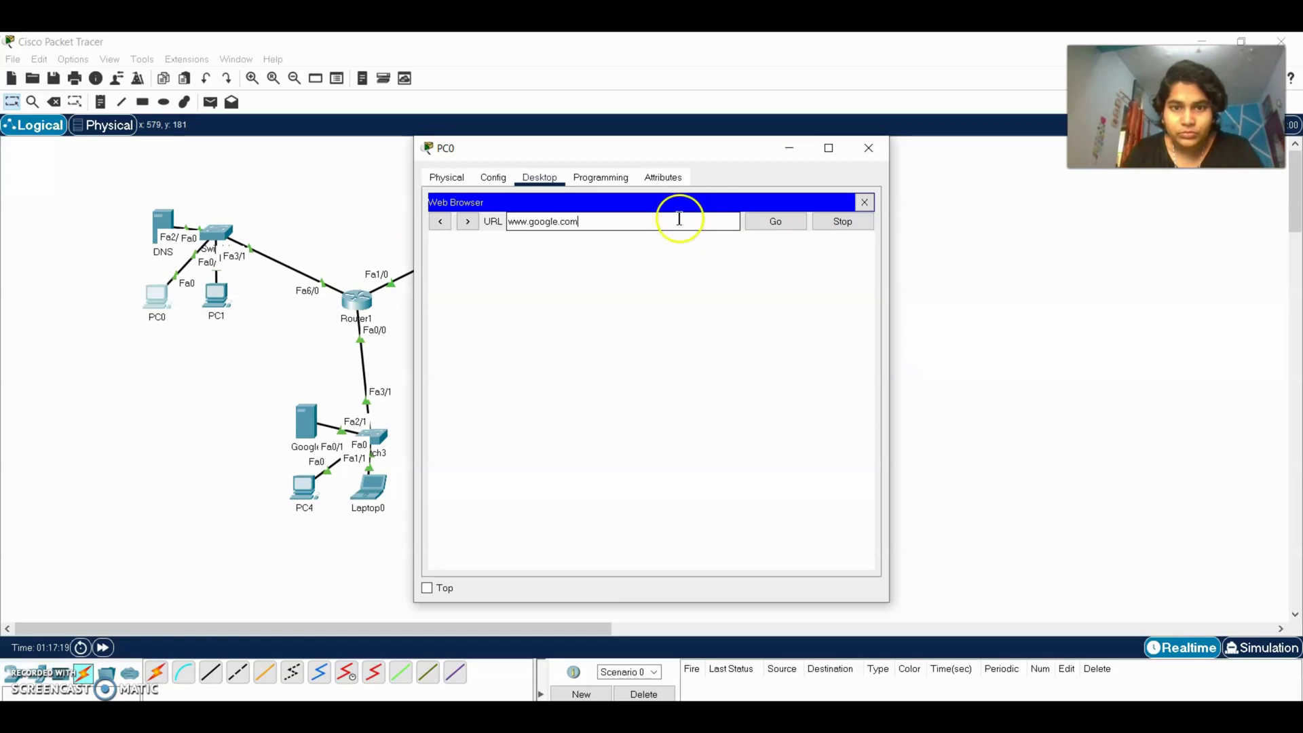
{"action": "left_click", "coordinate": [760, 222]}
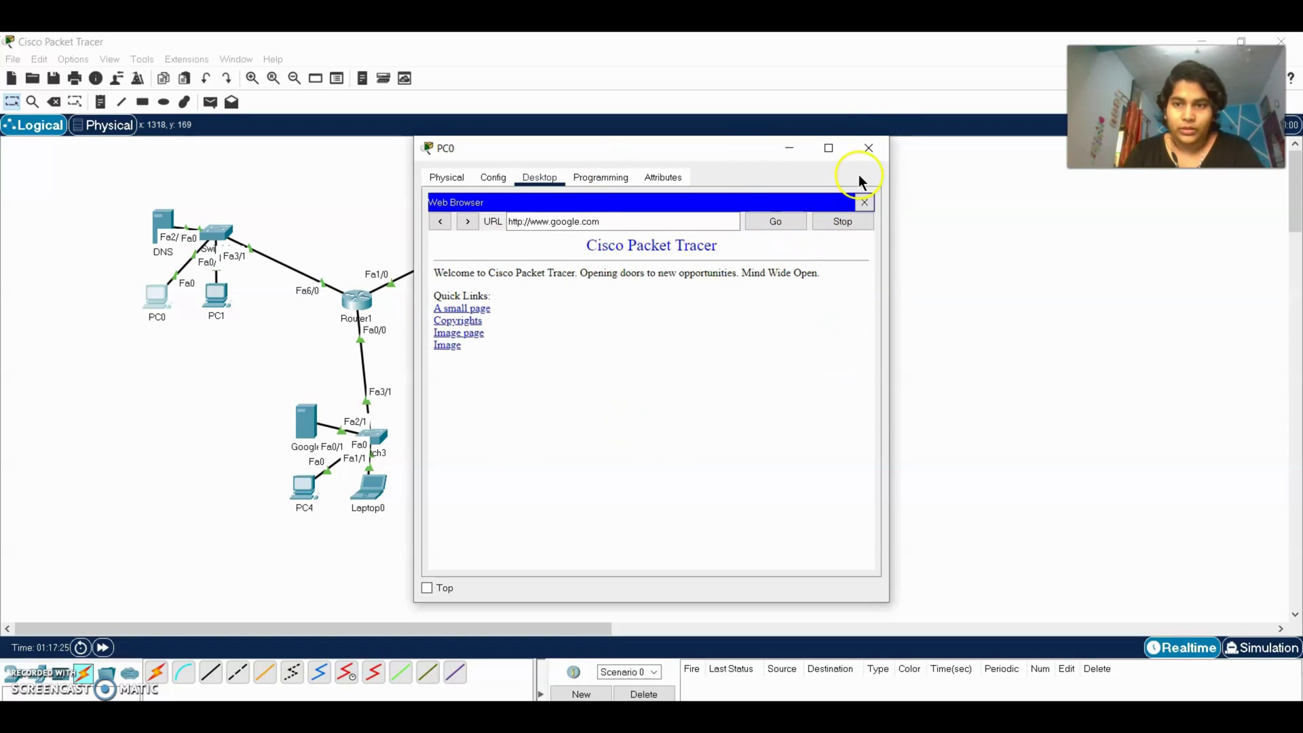
{"action": "left_click", "coordinate": [869, 153]}
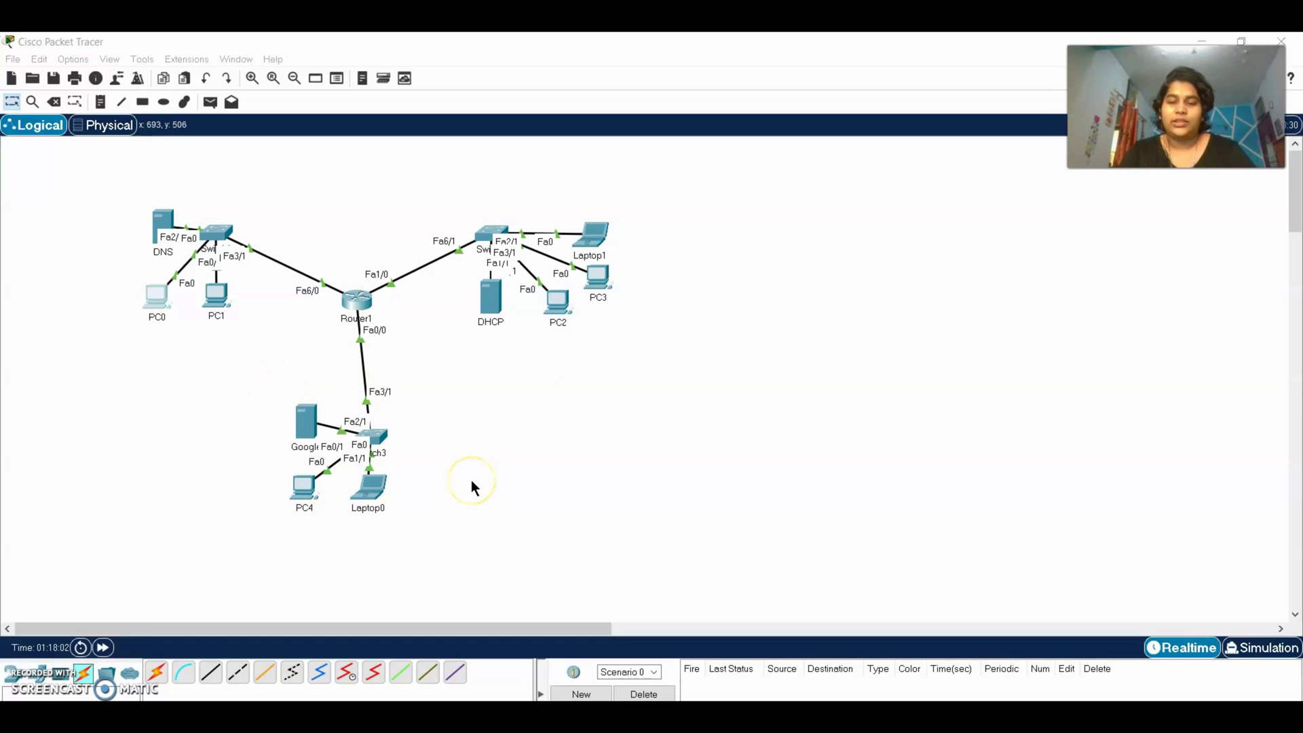
Switch the workspace to Simulation mode and widen the simulation panel so all event list columns fit.
{"action": "left_click", "coordinate": [1264, 650]}
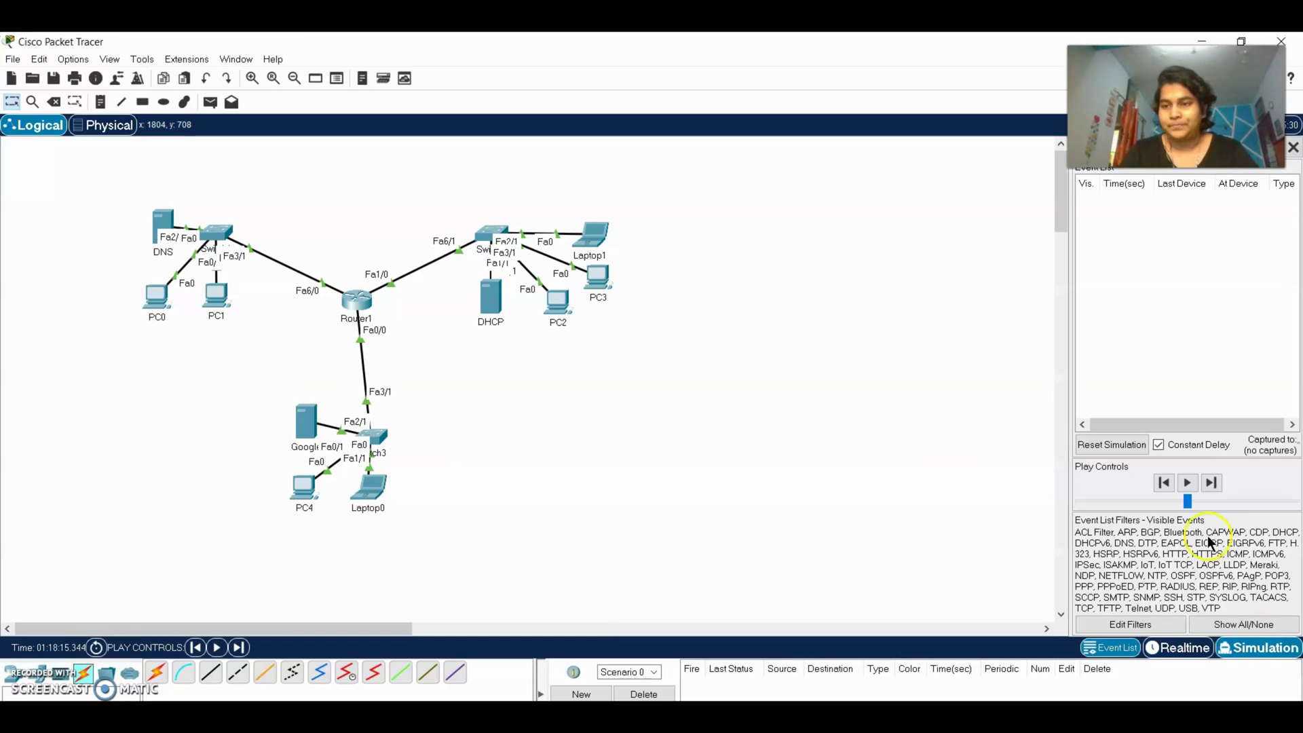
{"action": "left_click_drag", "start_coordinate": [1070, 399], "coordinate": [973, 399]}
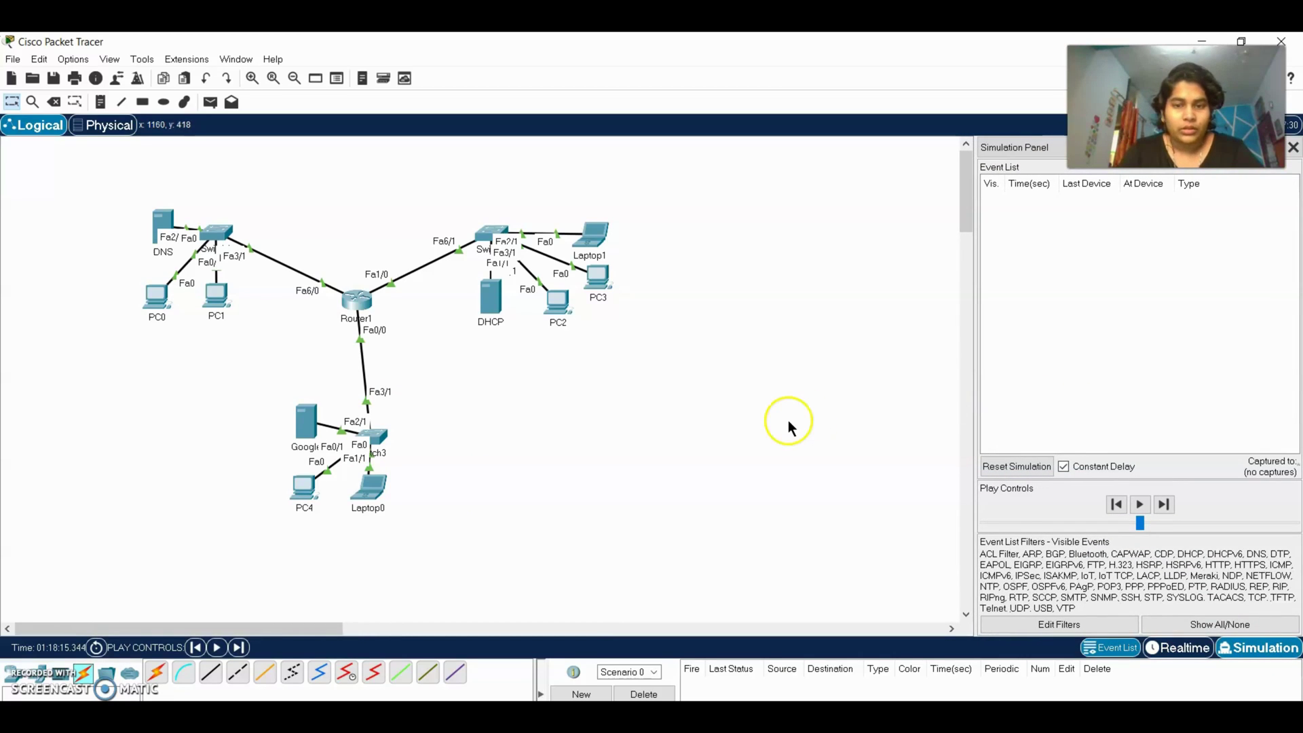
{"action": "left_click", "coordinate": [189, 354]}
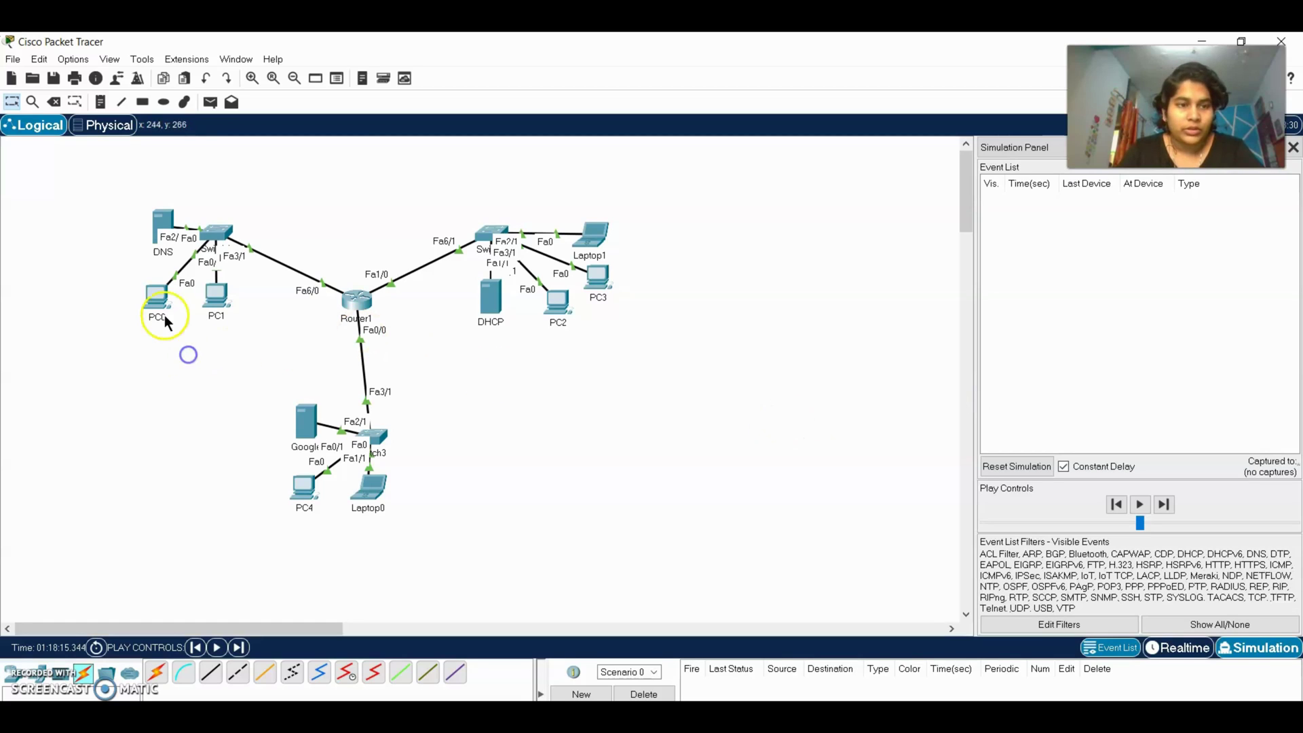
{"action": "left_click", "coordinate": [156, 302]}
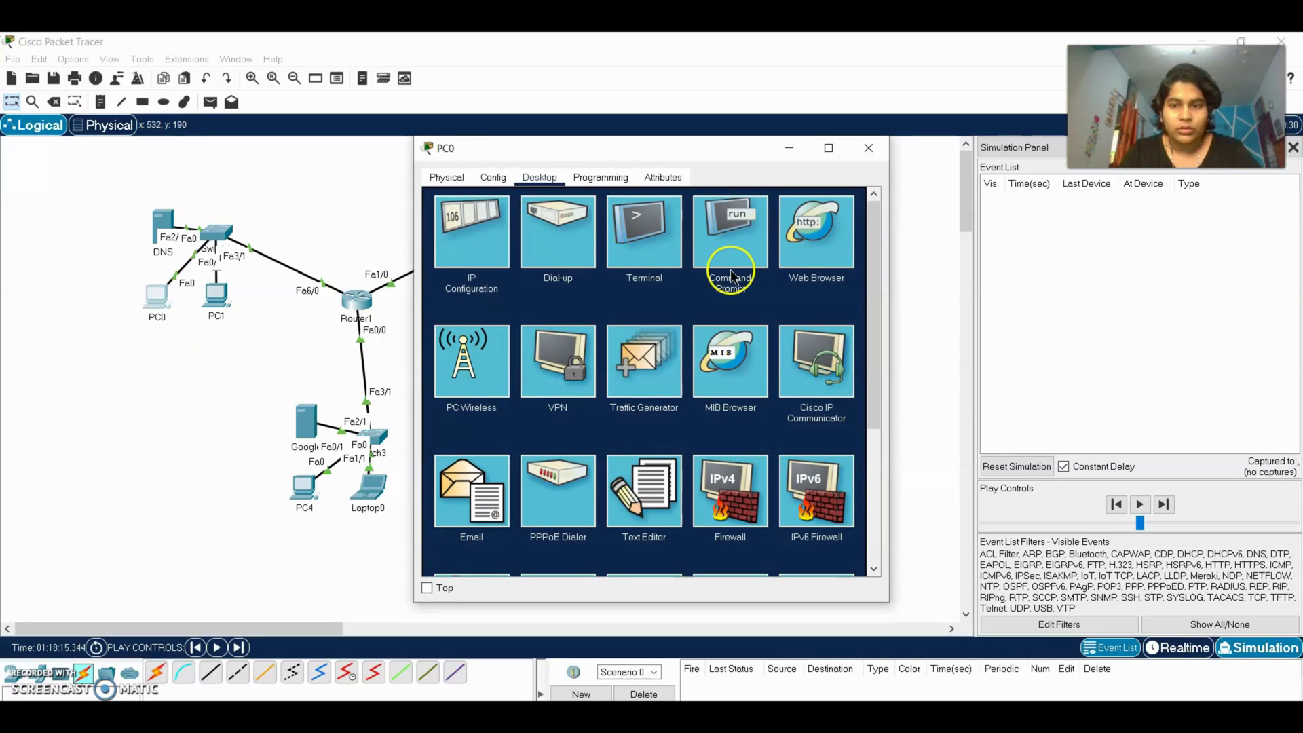
{"action": "left_click", "coordinate": [823, 237]}
{"action": "left_click", "coordinate": [651, 218]}
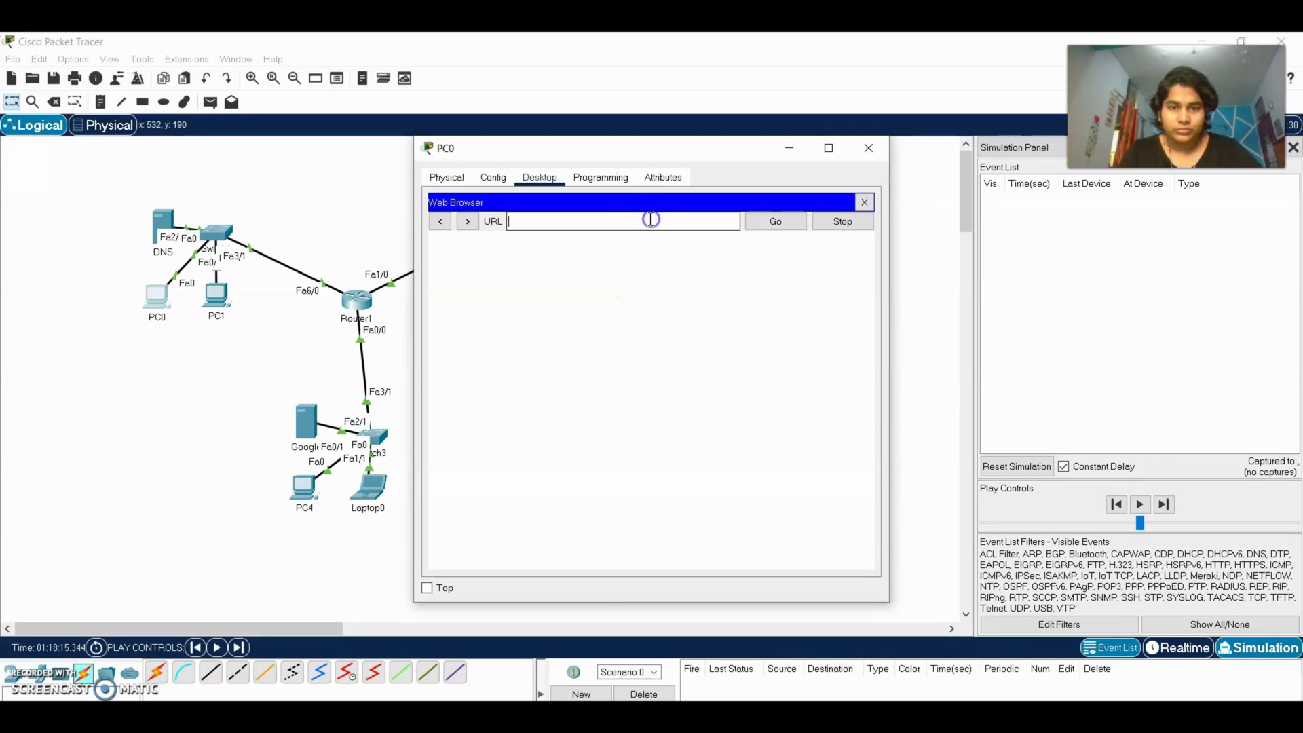
{"action": "type", "text": "www."}
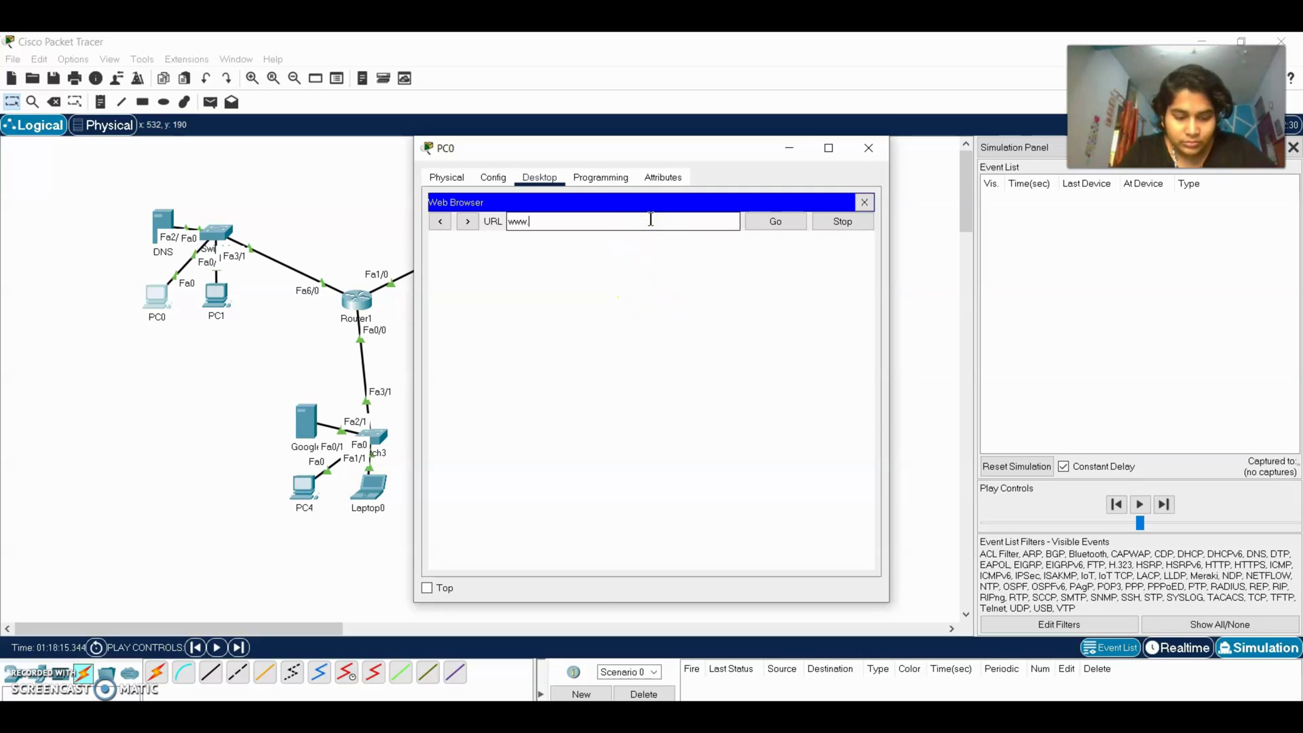
{"action": "type", "text": "googl"}
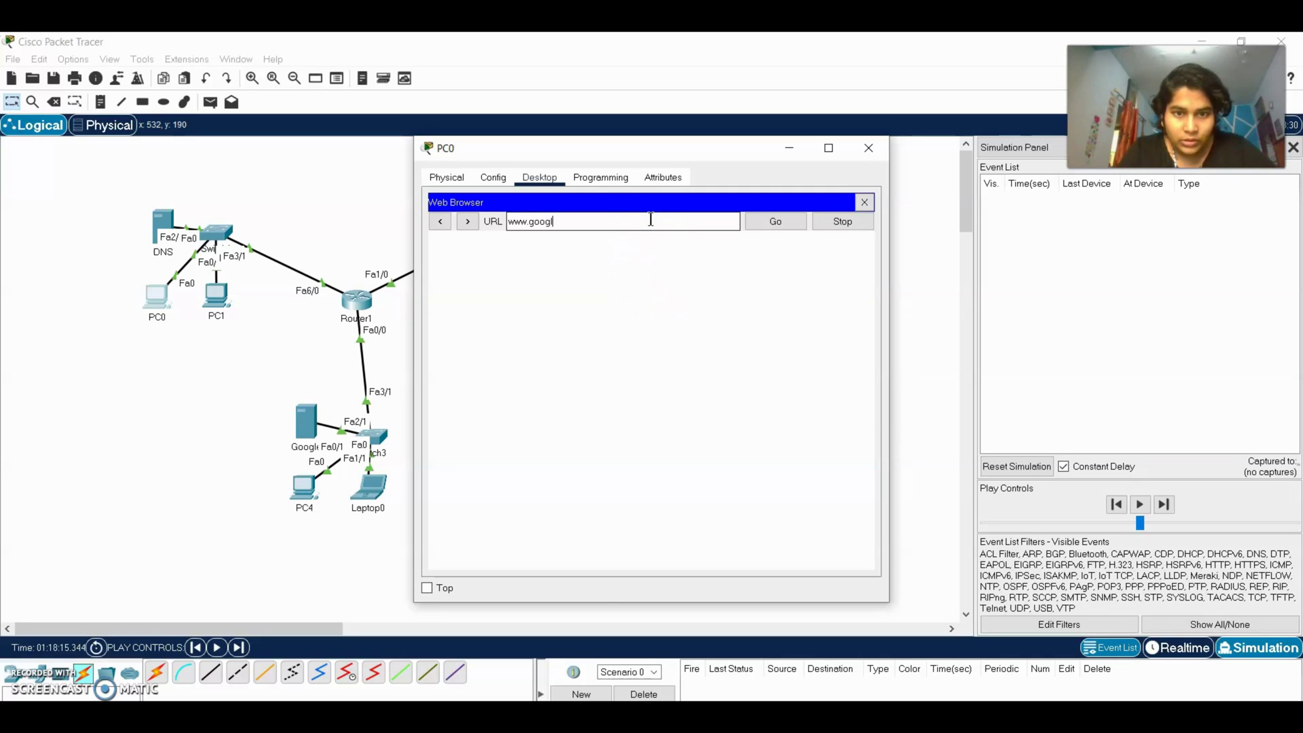
{"action": "type", "text": "e"}
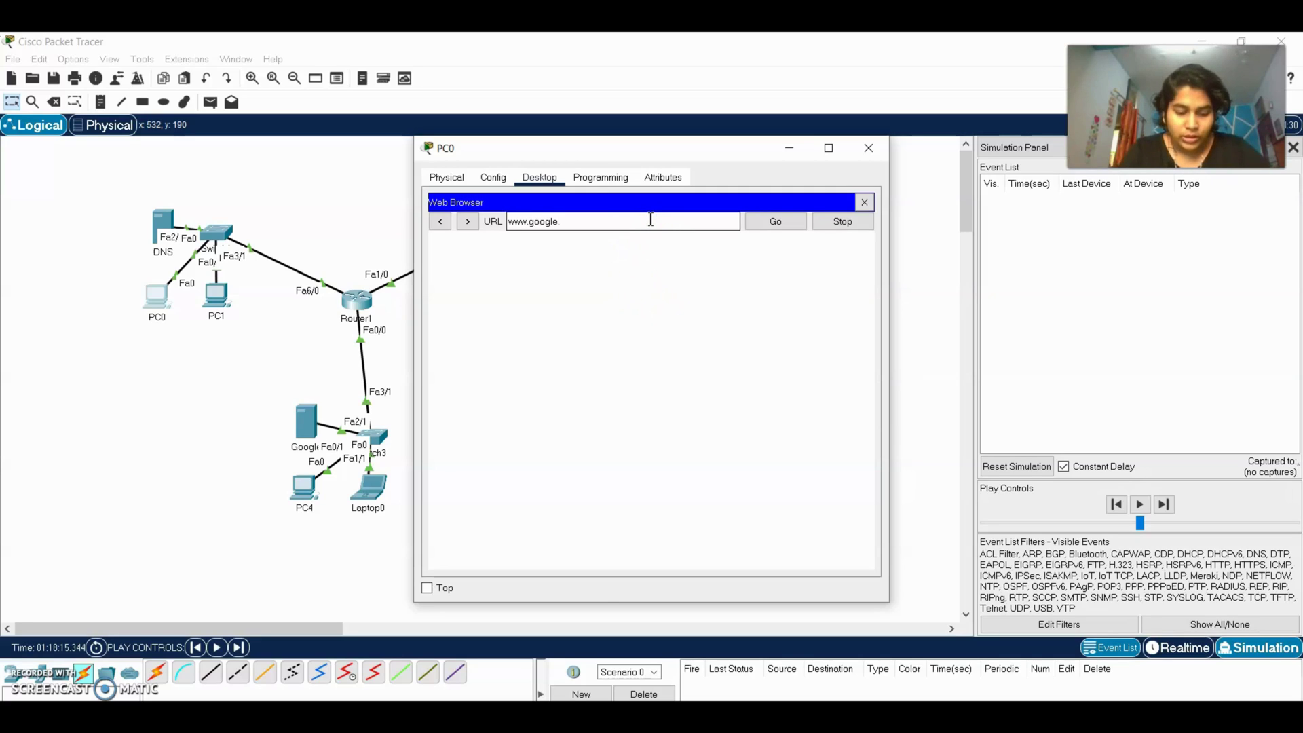
{"action": "type", "text": ".com"}
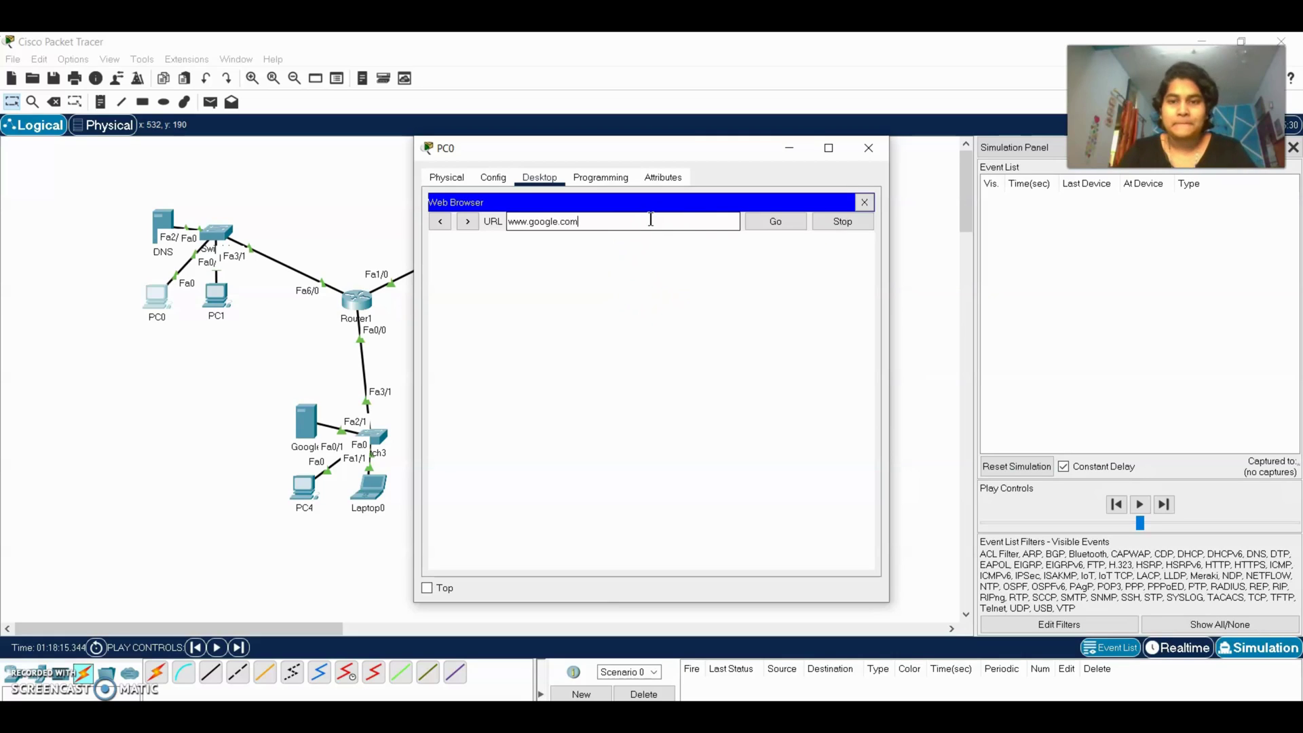
{"action": "left_click", "coordinate": [767, 223]}
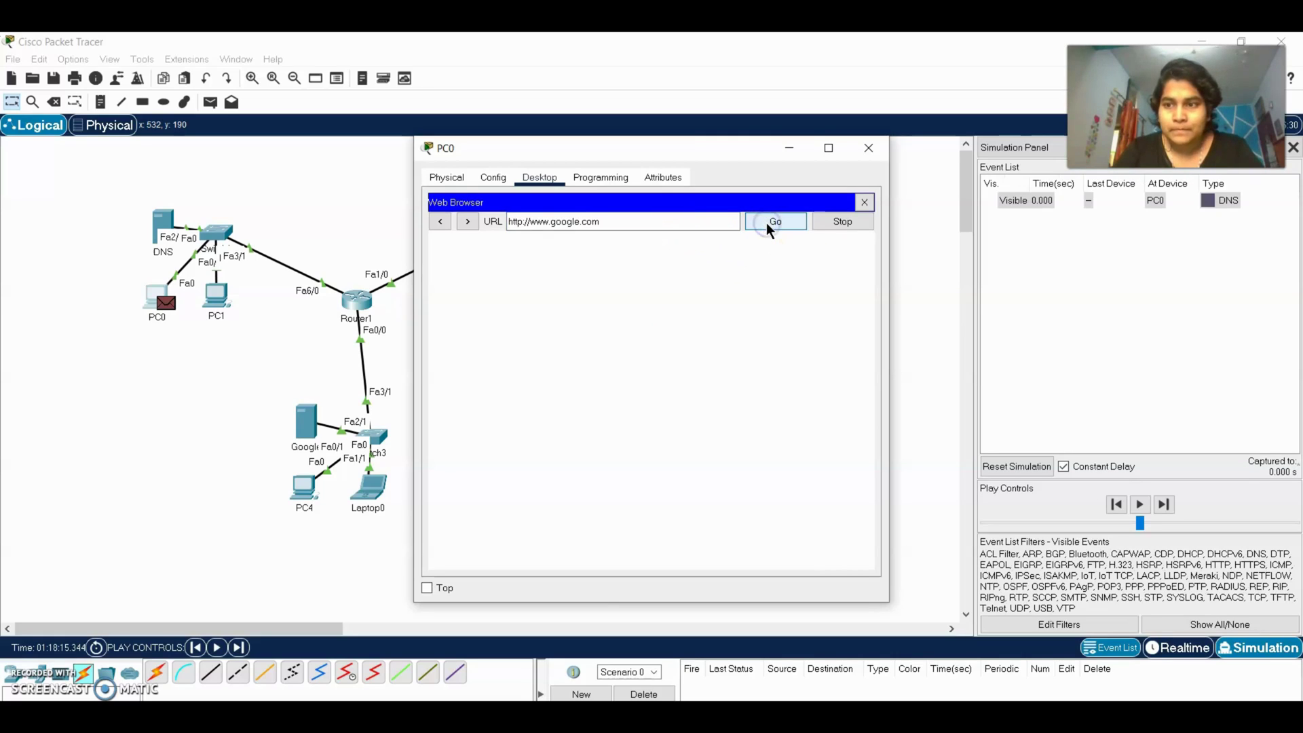
{"action": "left_click", "coordinate": [825, 271]}
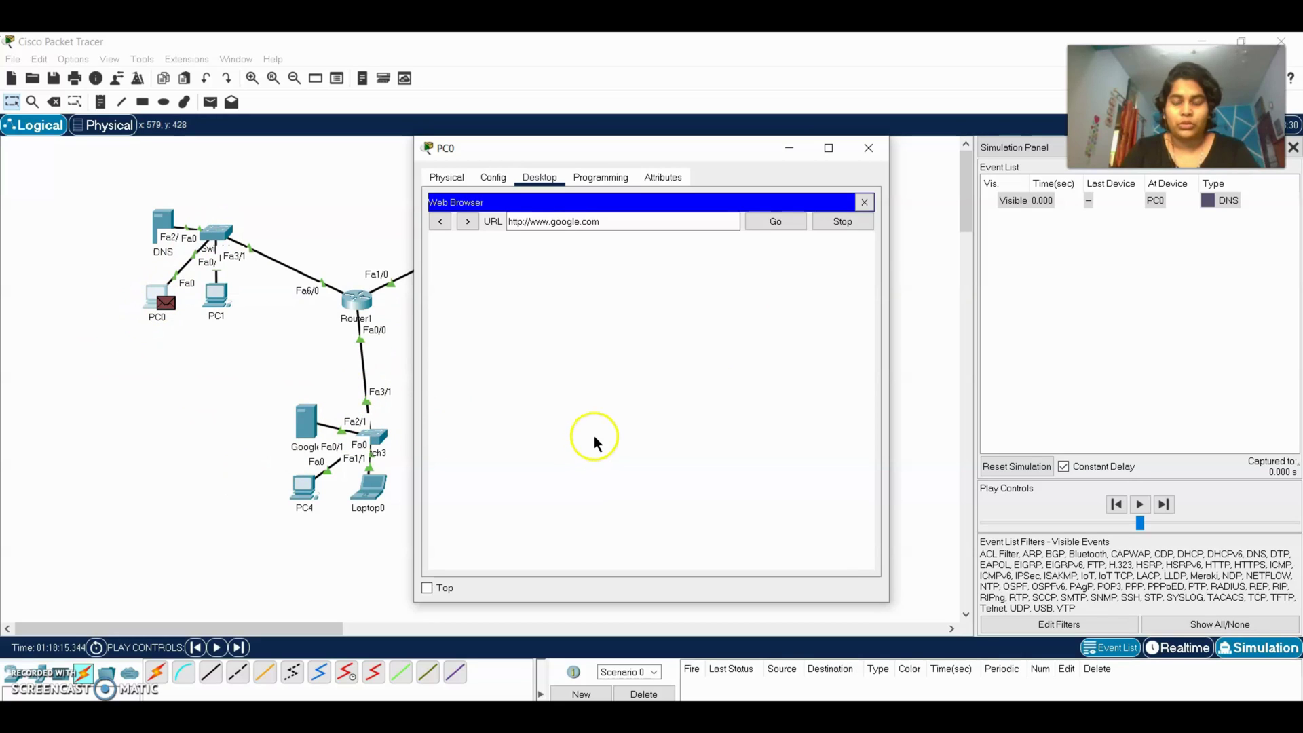
Advance the simulation event by event to carry PC0's DNS query through Switch1 to the DNS server and back to PC0.
{"action": "left_click", "coordinate": [1160, 505]}
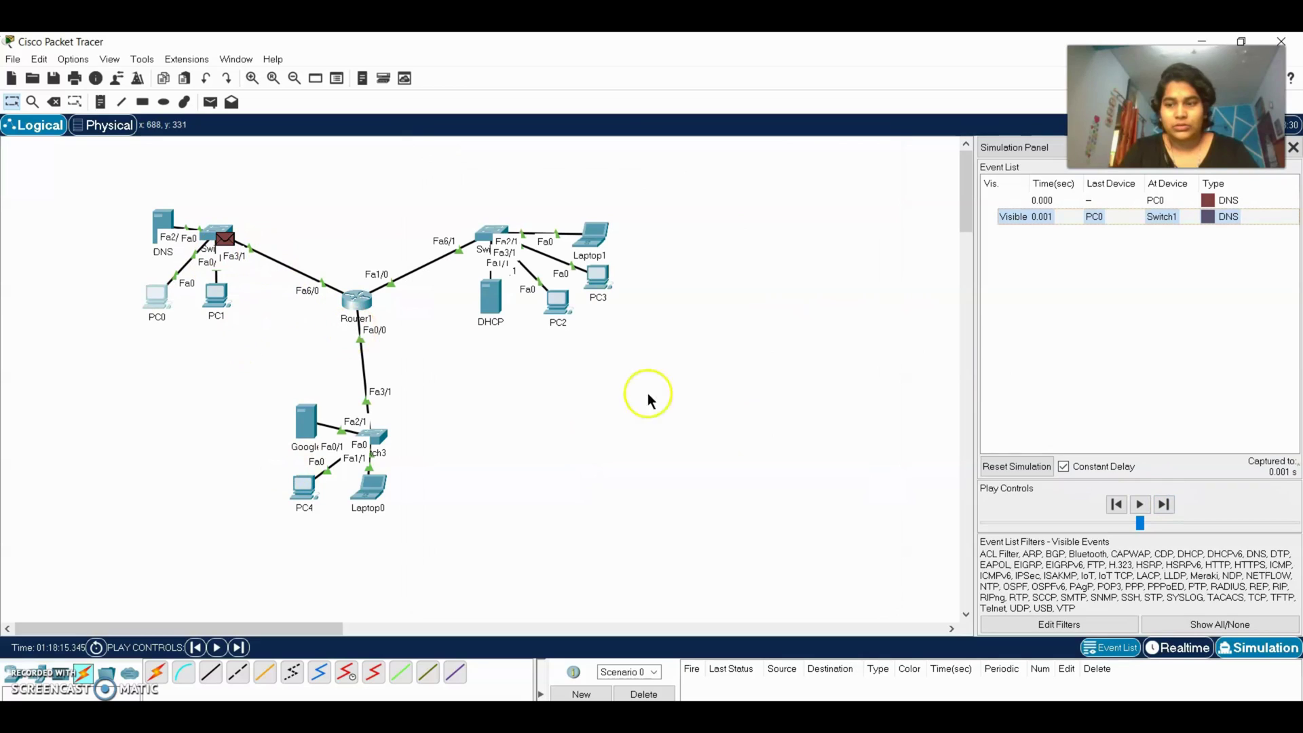
{"action": "left_click", "coordinate": [1165, 507]}
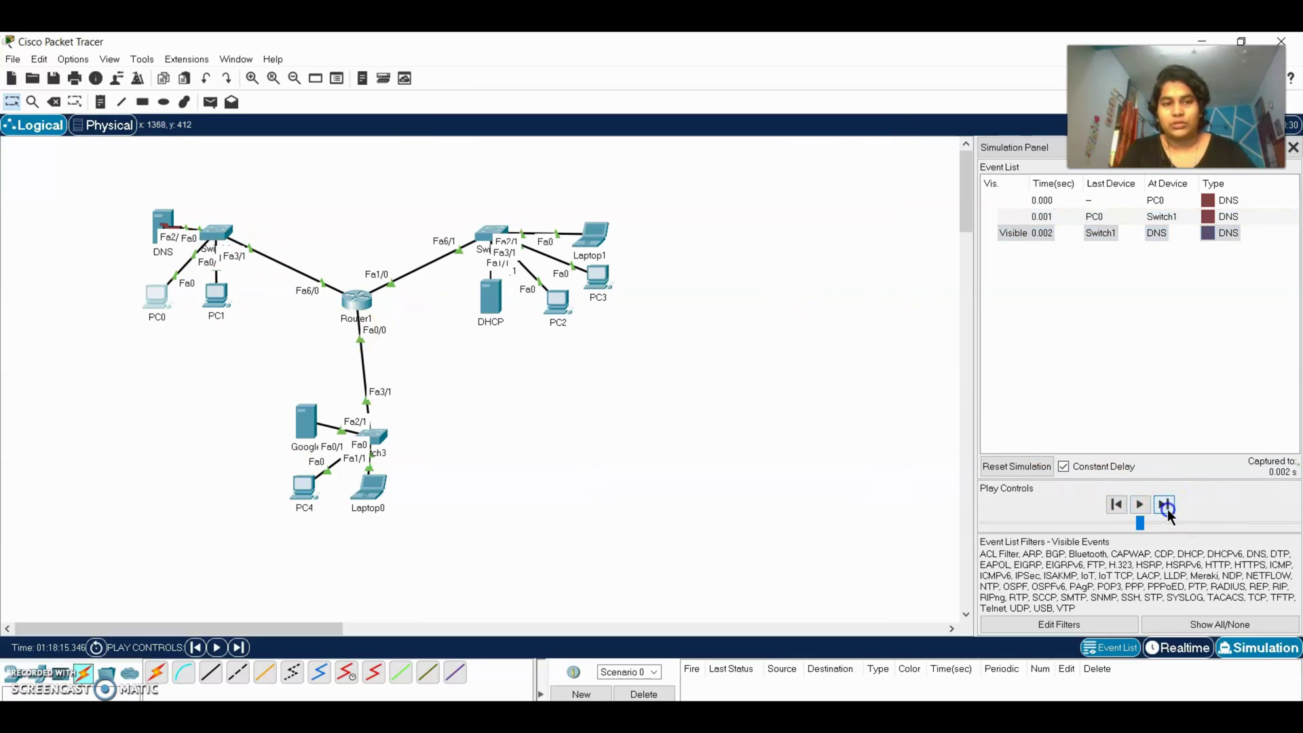
{"action": "left_click", "coordinate": [1164, 505]}
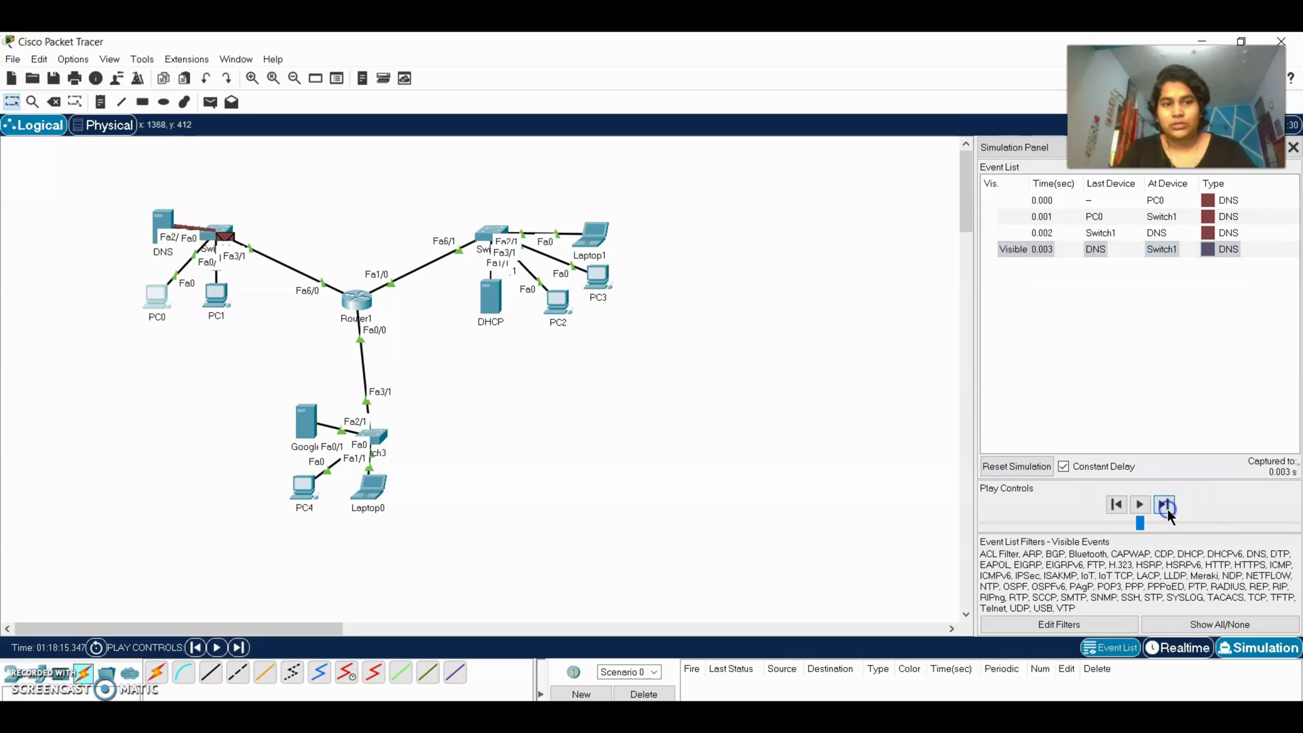
{"action": "left_click", "coordinate": [1164, 504]}
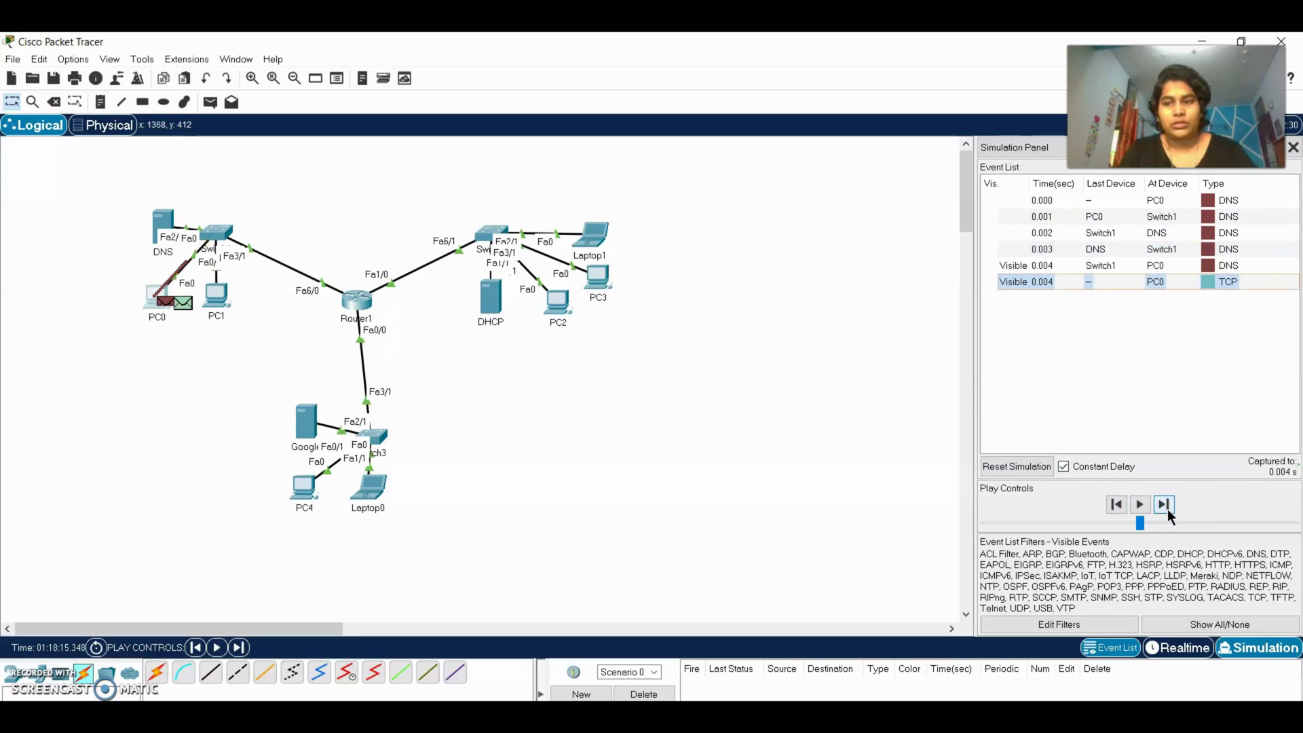
Advance the simulation event by event to carry the TCP packet from PC0 through Router1 to the Google server and back to PC0.
{"action": "left_click", "coordinate": [1165, 506]}
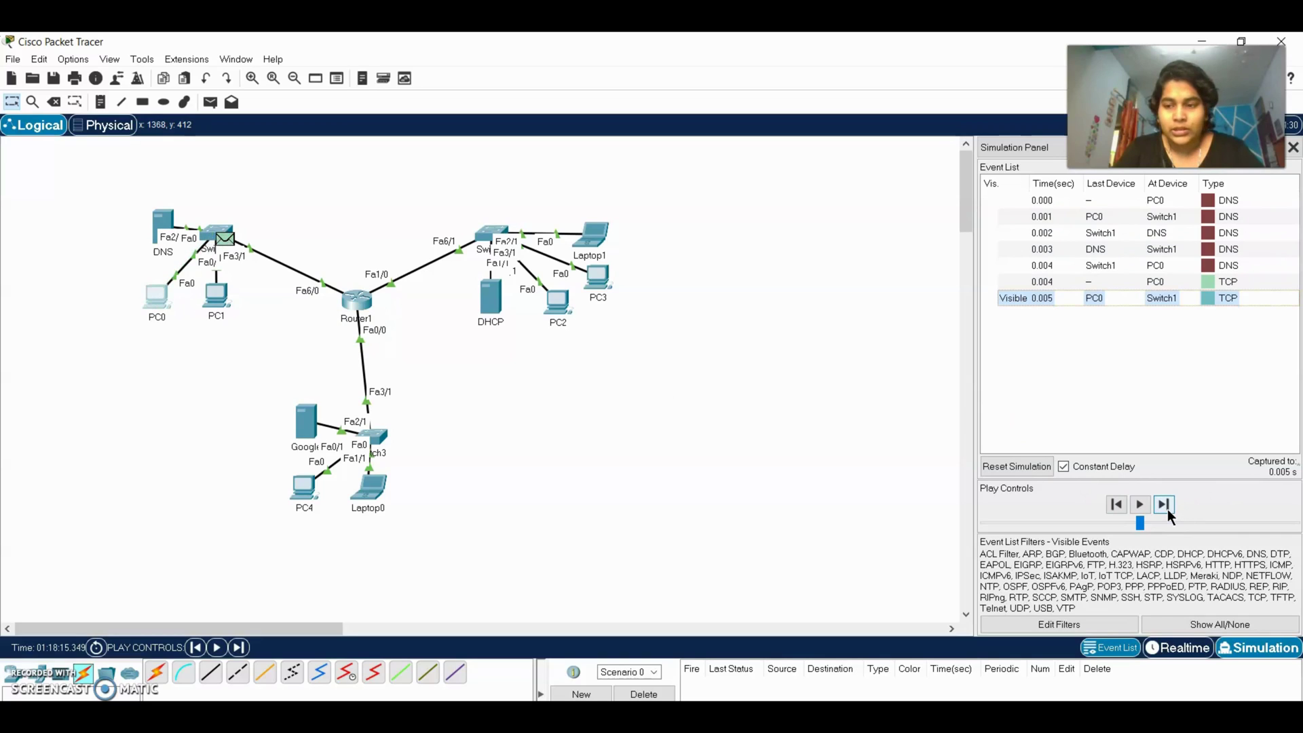
{"action": "left_click", "coordinate": [1167, 508]}
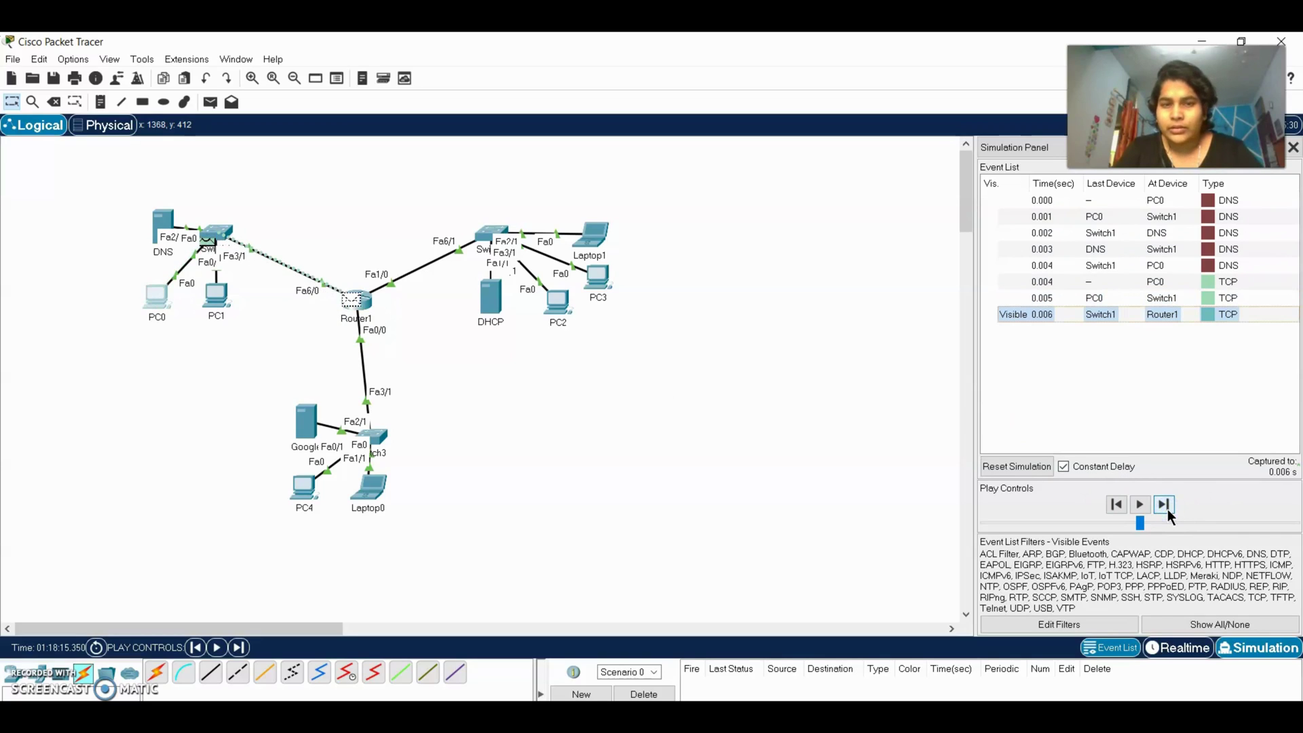
{"action": "left_click", "coordinate": [1167, 509]}
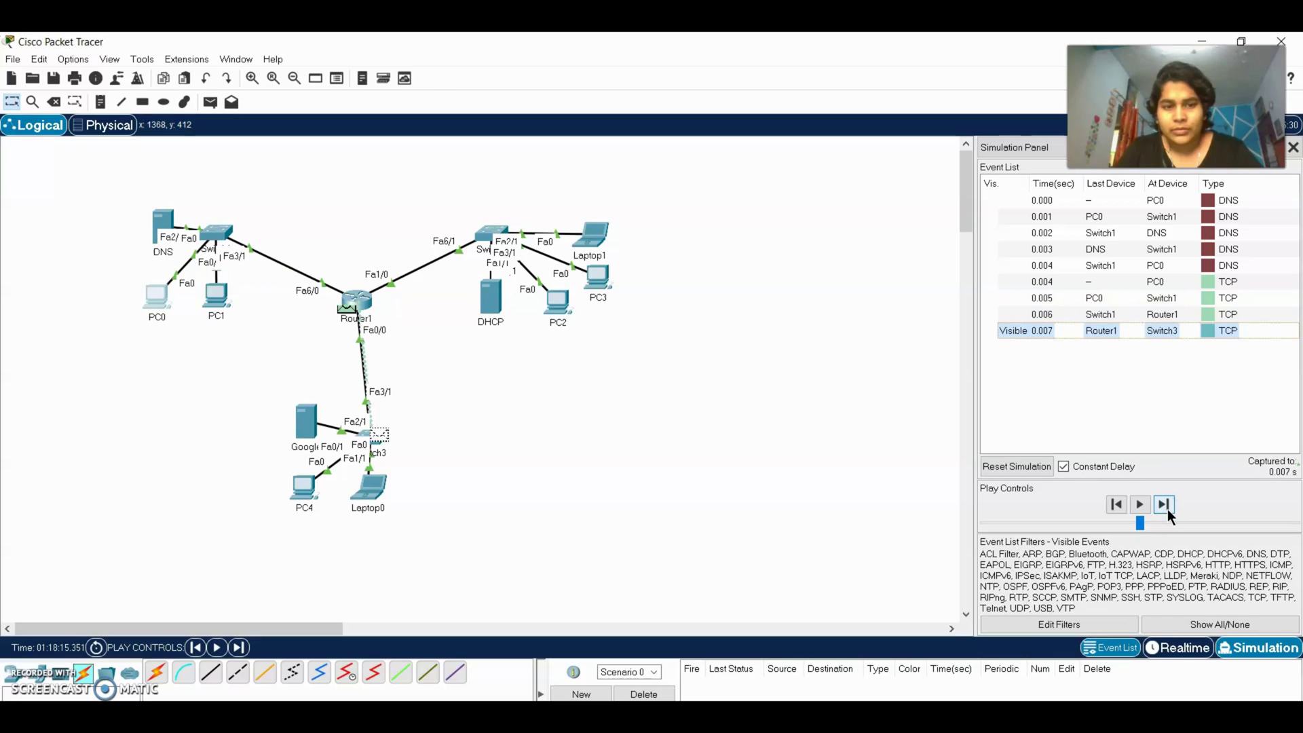
{"action": "left_click", "coordinate": [1164, 505]}
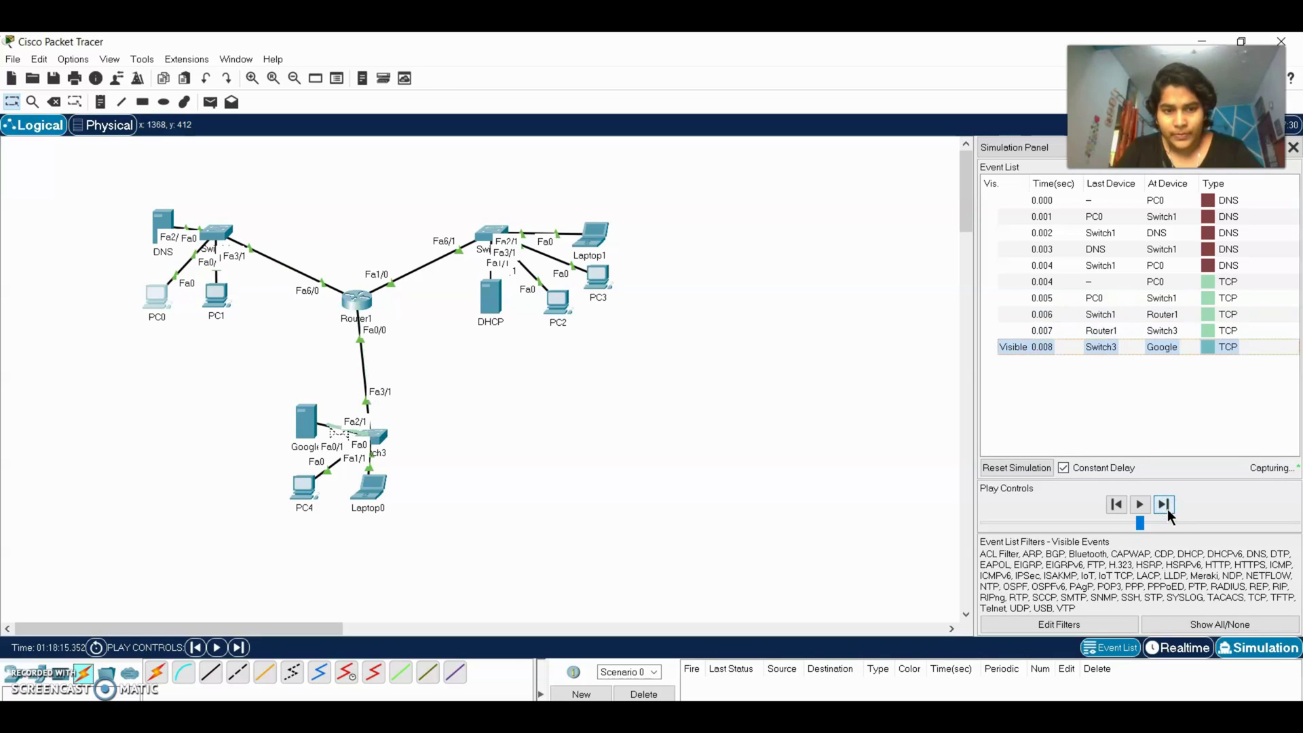
{"action": "left_click", "coordinate": [1164, 504]}
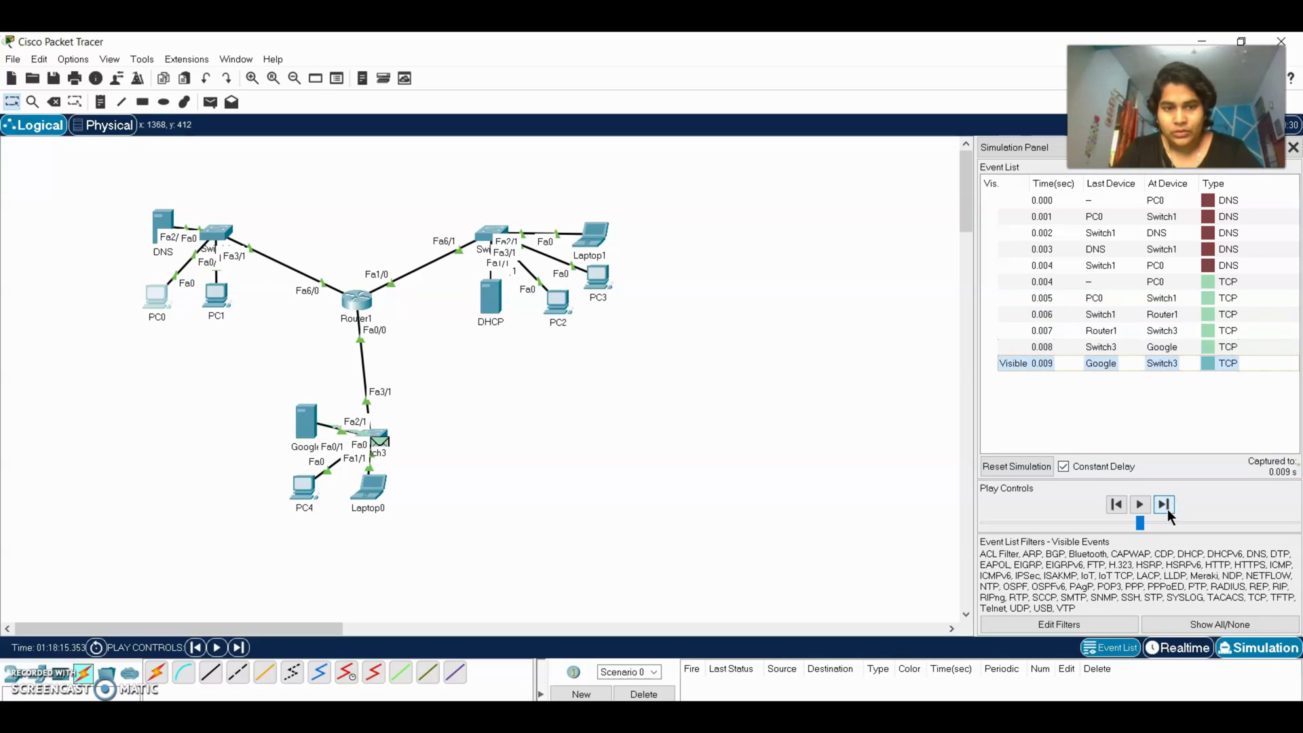
{"action": "left_click", "coordinate": [1165, 505]}
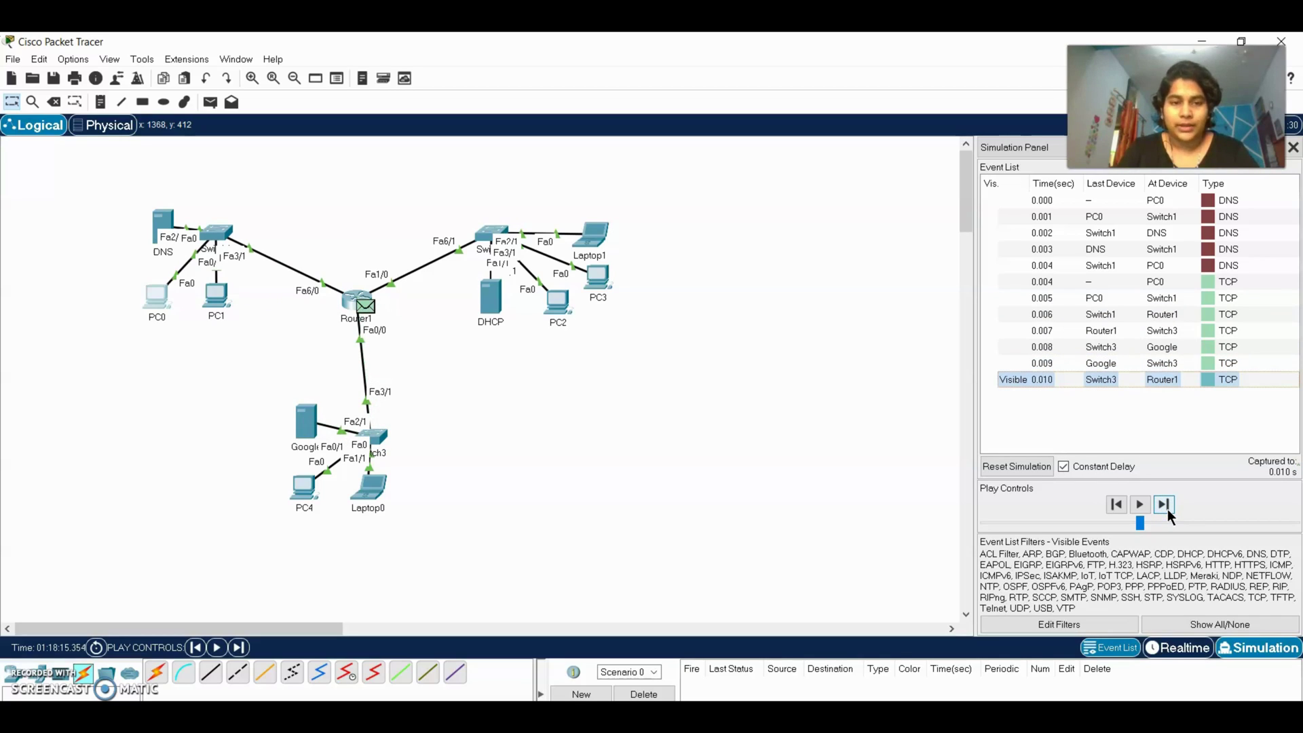
{"action": "left_click", "coordinate": [1164, 504]}
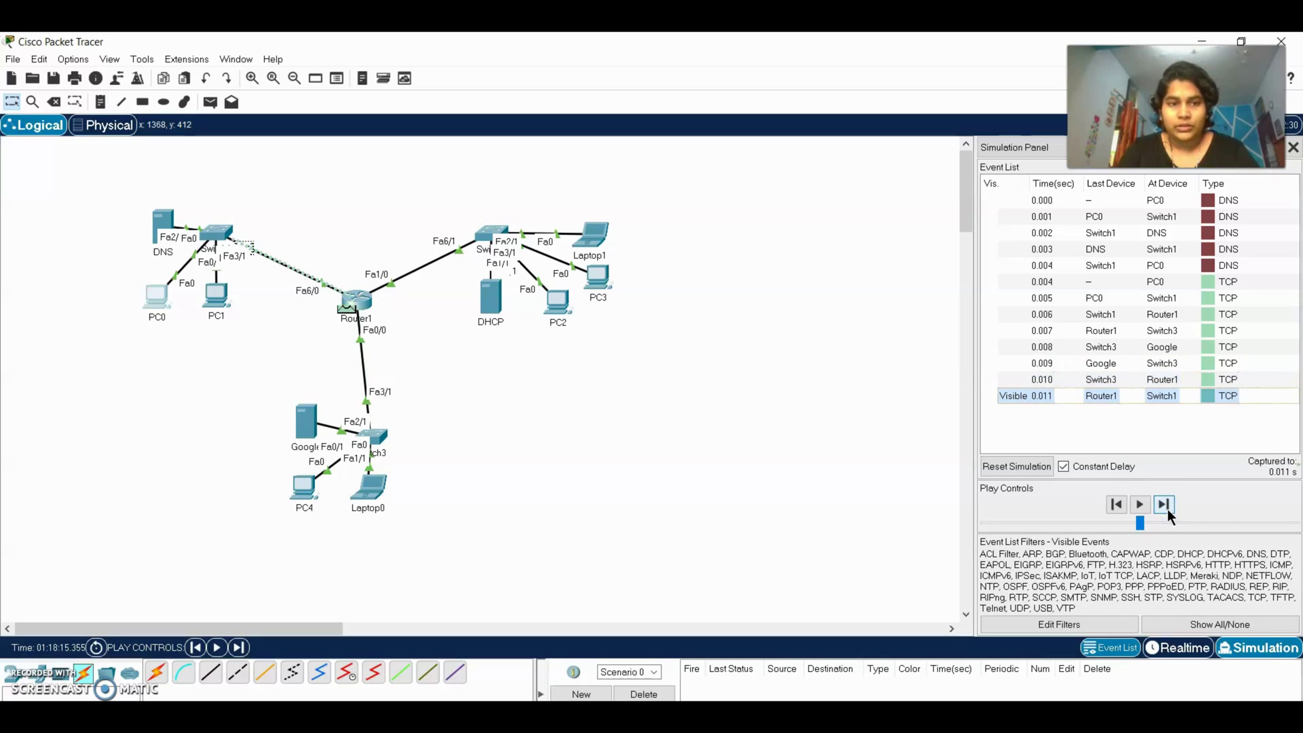
{"action": "left_click", "coordinate": [1164, 504]}
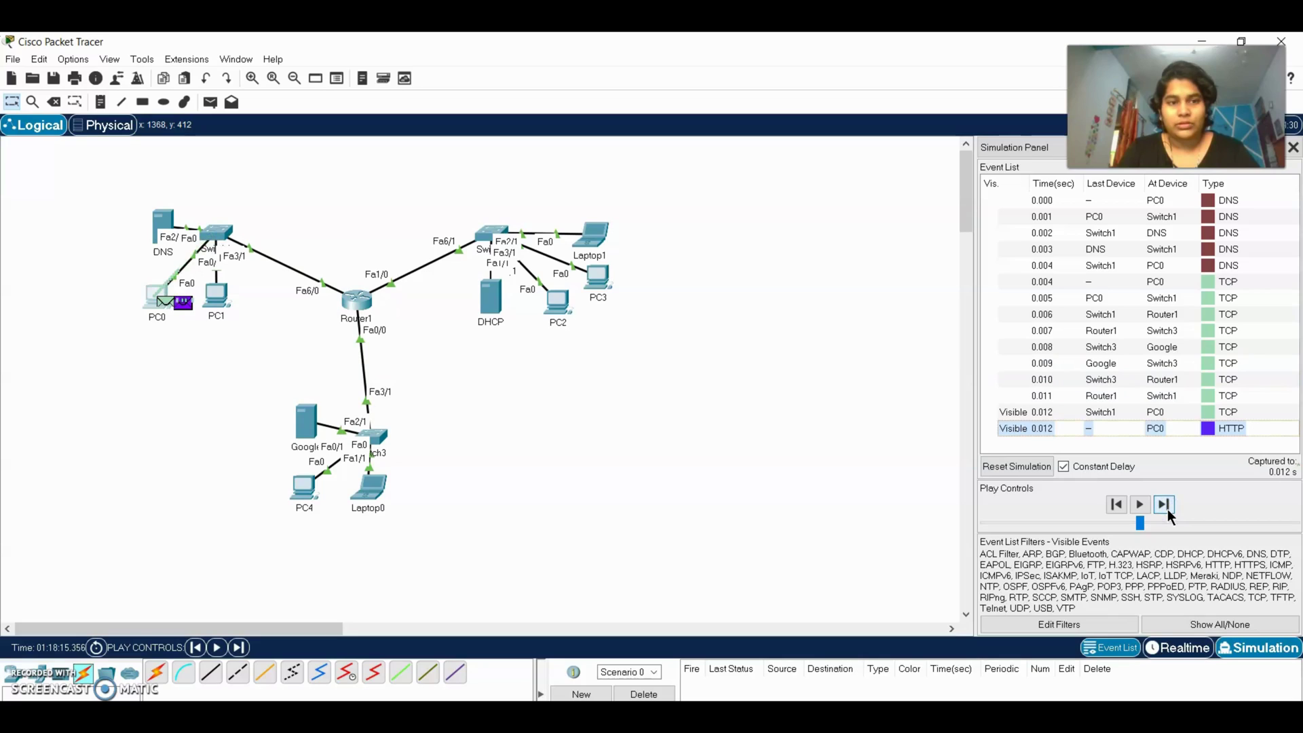
{"action": "left_click", "coordinate": [207, 424]}
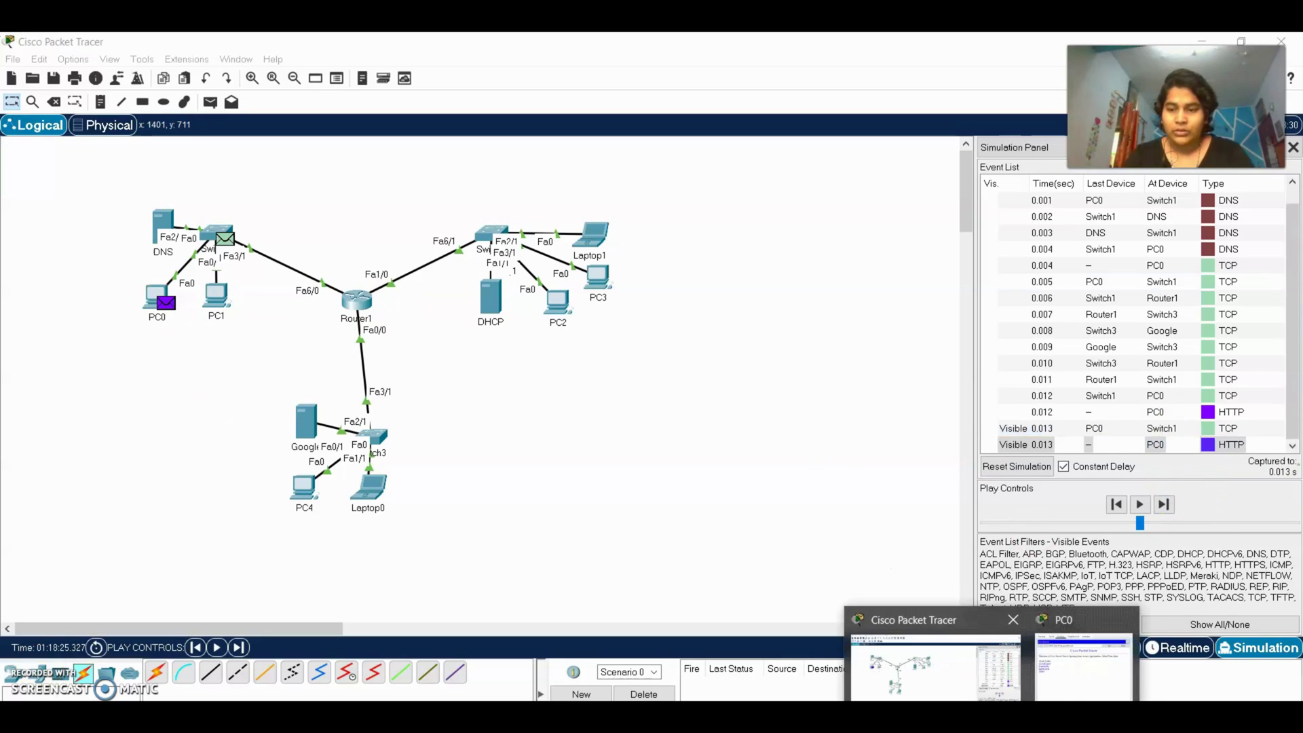
{"action": "left_click", "coordinate": [1061, 679]}
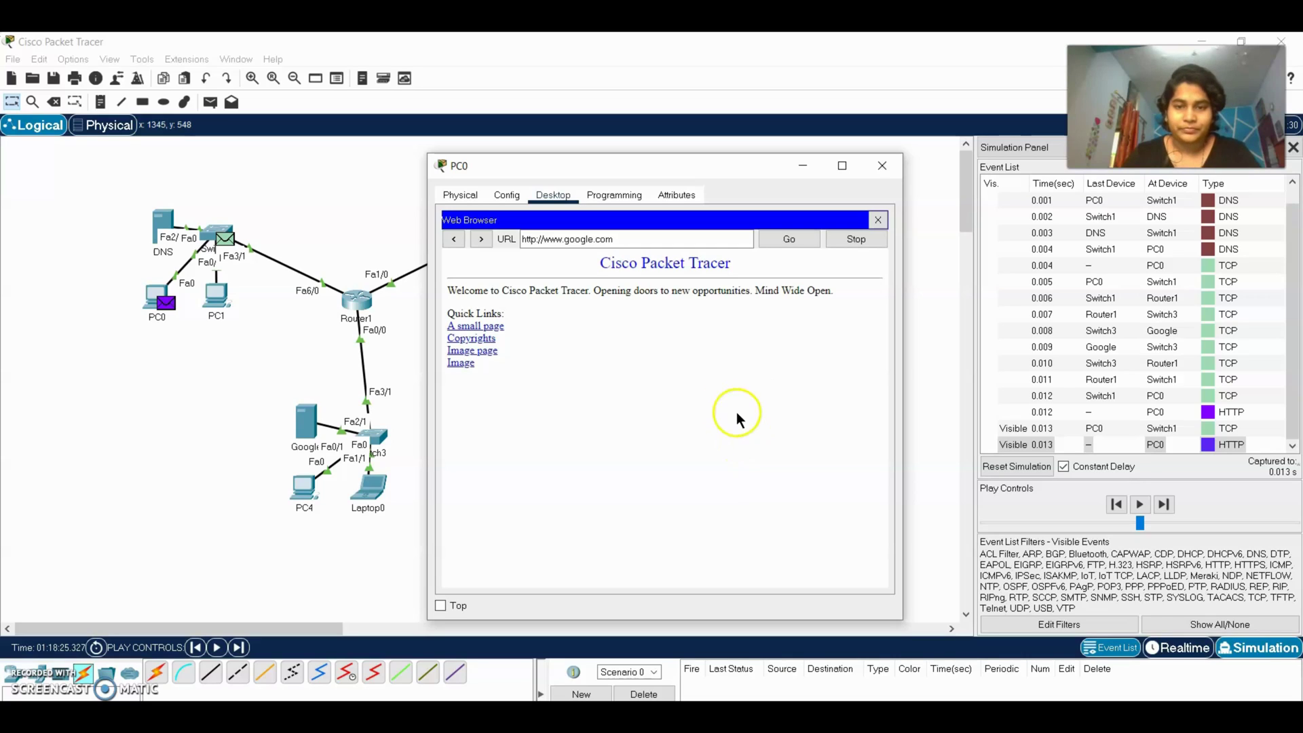
{"action": "left_click", "coordinate": [802, 166]}
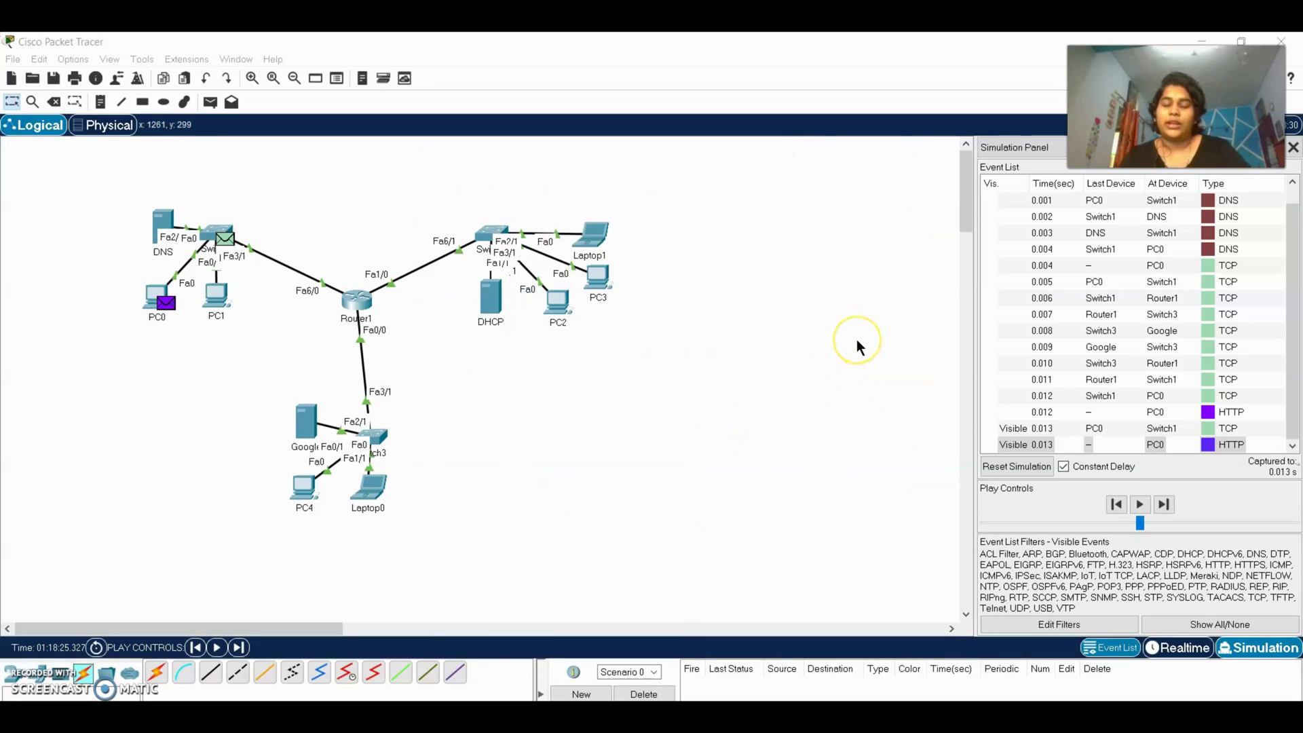